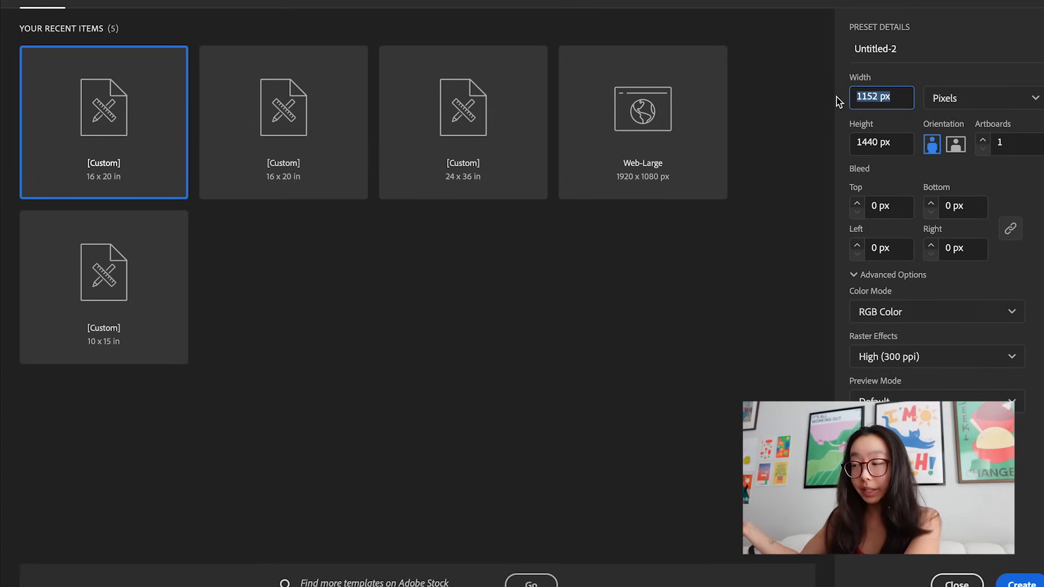
# Create a new document 1920 px wide and 1080 px high.
pyautogui.write('1920')
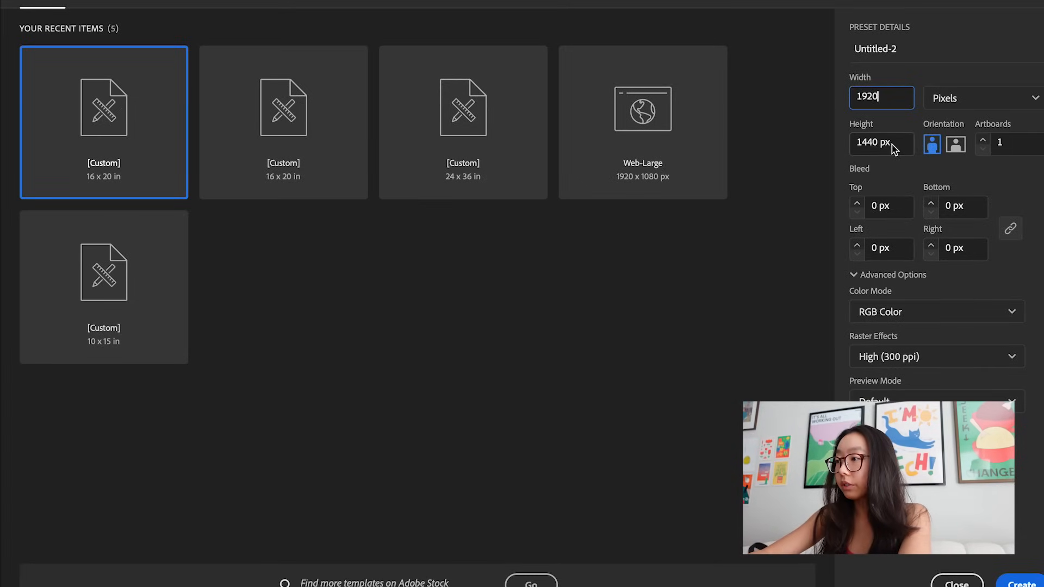
pyautogui.moveTo(892, 143); pyautogui.dragTo(830, 143)
pyautogui.write('1080')
pyautogui.press('Return')
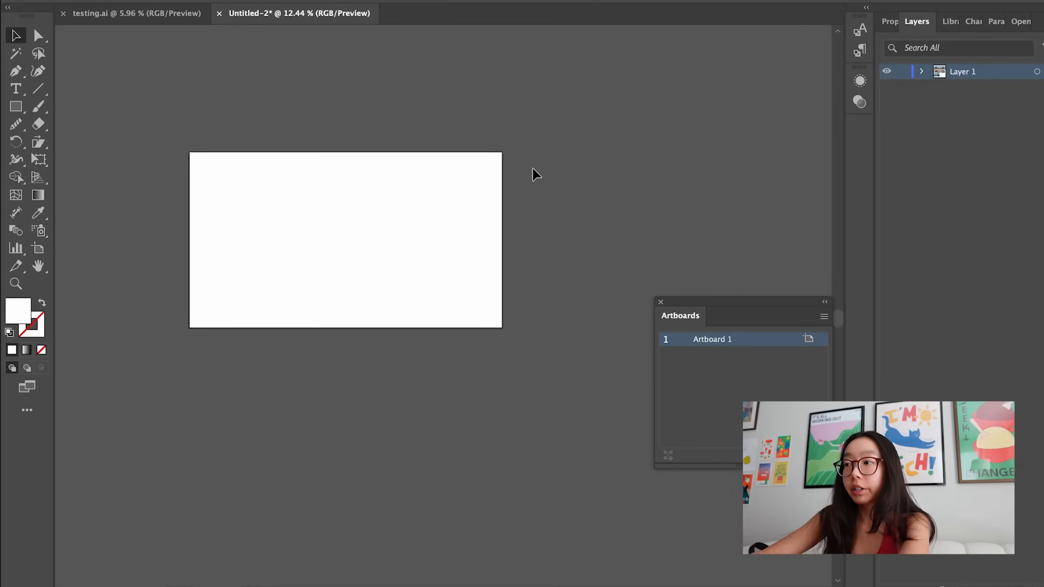
# Switch to artboard editing and duplicate the blank artboard horizontally beside the original.
pyautogui.click(629, 1)
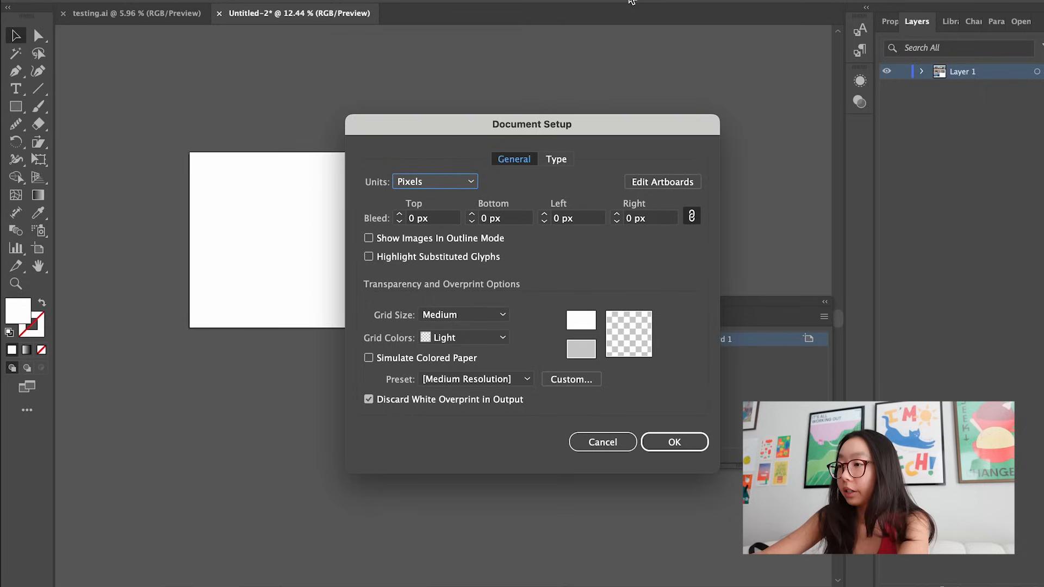
pyautogui.click(654, 183)
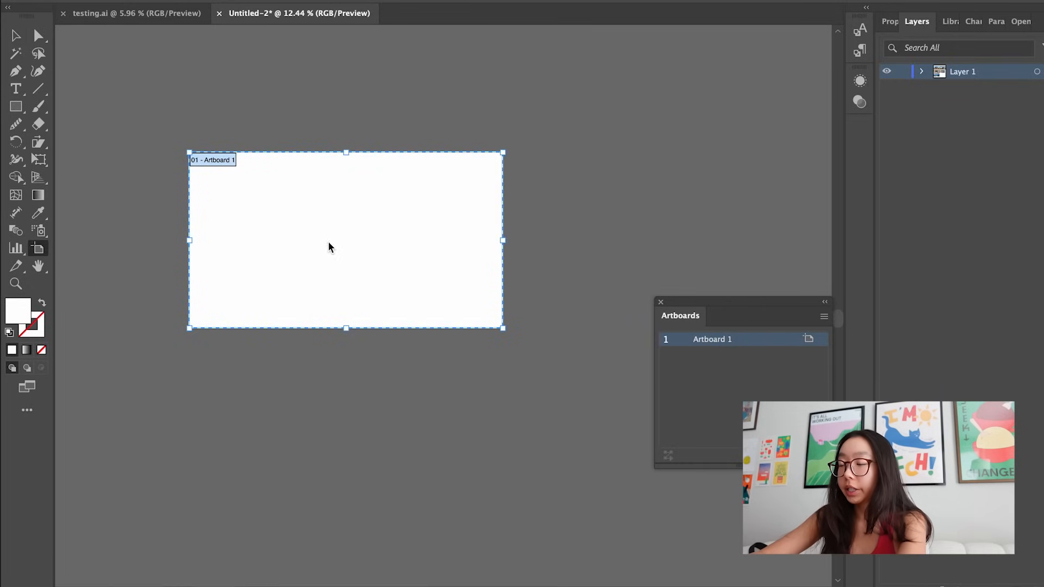
pyautogui.scroll(-2, 305, 250)
pyautogui.hscroll(2, 296, 240)
pyautogui.moveTo(294, 243); pyautogui.dragTo(524, 240)
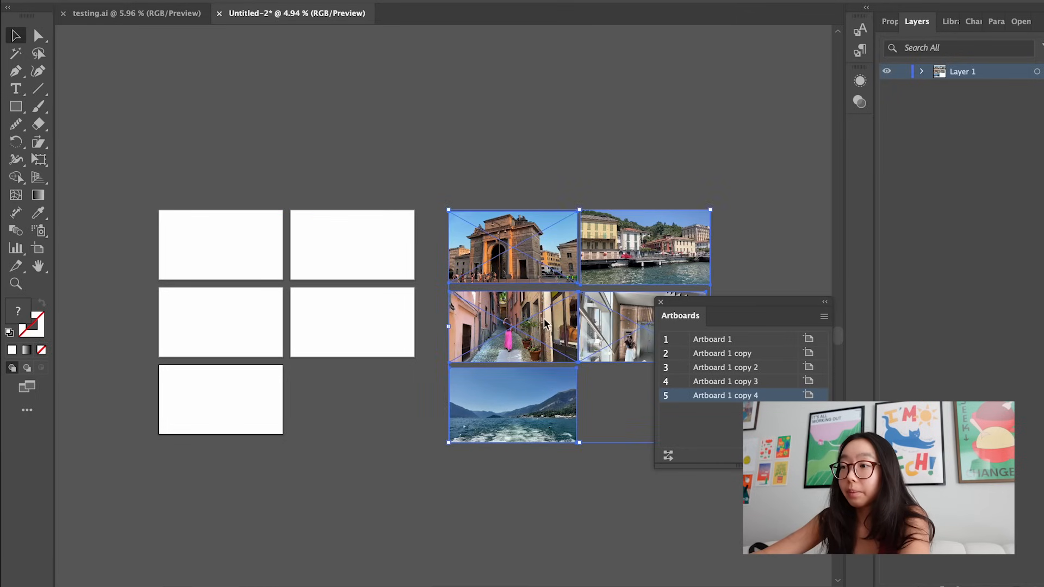
# Move the arch, lakefront and alley photos onto their matching blank artboards.
pyautogui.hscroll(-1, 413, 314)
pyautogui.scroll(3, 414, 315)
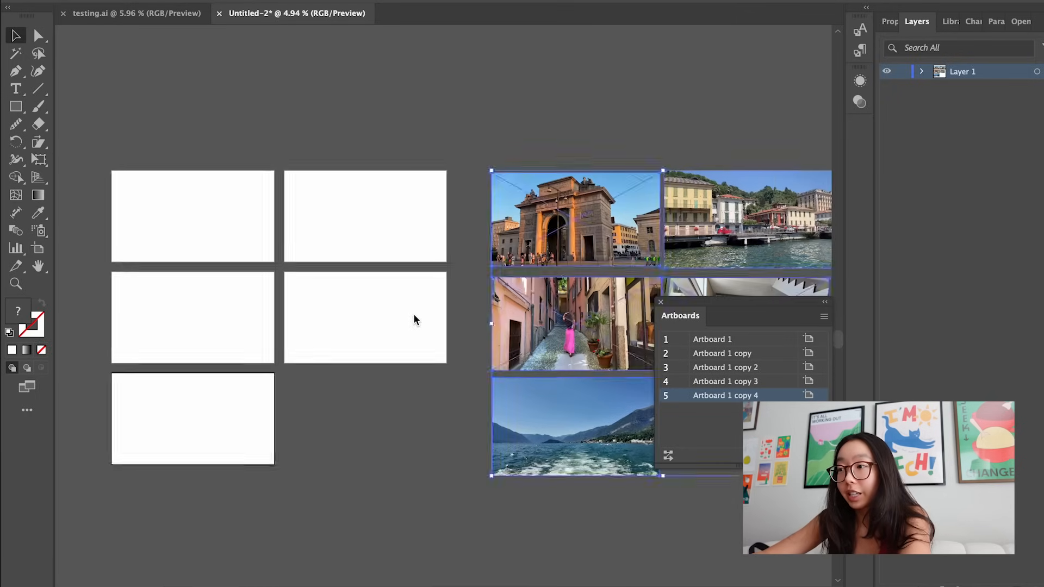
pyautogui.hscroll(-3, 413, 313)
pyautogui.click(451, 119)
pyautogui.moveTo(631, 199); pyautogui.dragTo(248, 195)
pyautogui.moveTo(748, 215); pyautogui.dragTo(378, 205)
pyautogui.moveTo(601, 287); pyautogui.dragTo(217, 283)
# Lock the arch photo on the first artboard so it cannot be selected.
pyautogui.scroll(5, 157, 215)
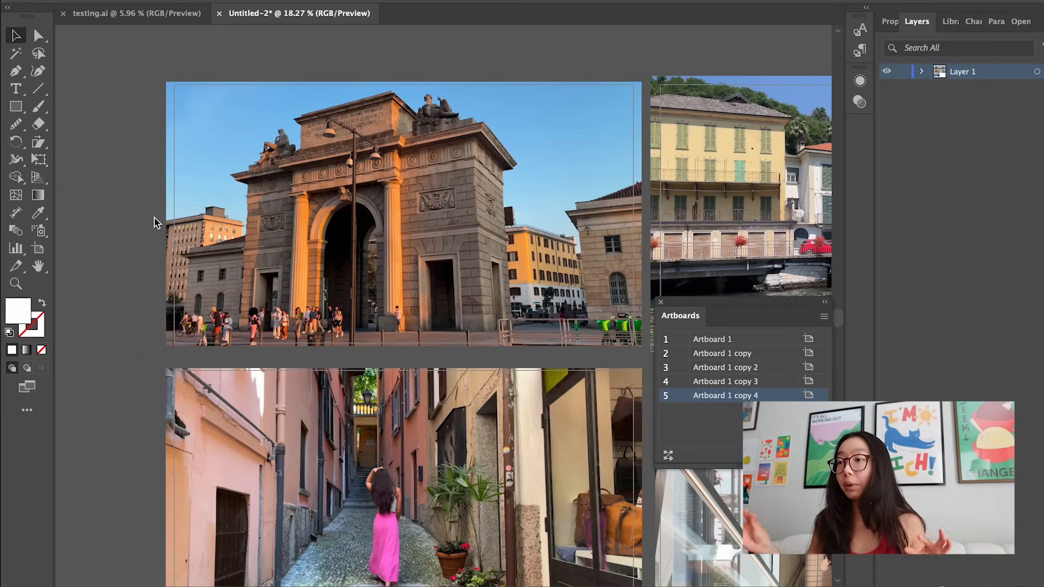
pyautogui.hscroll(2, 154, 222)
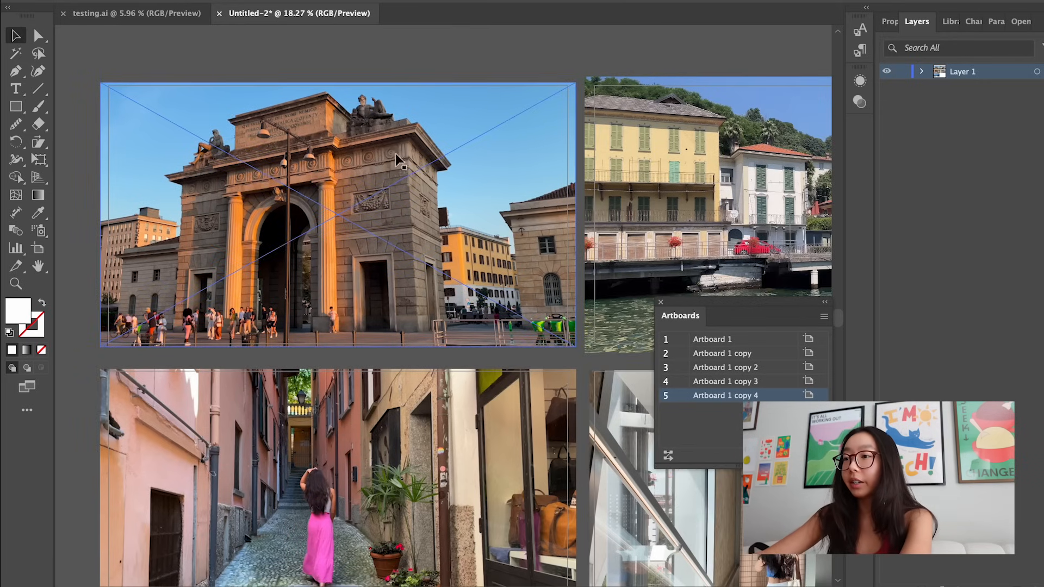
pyautogui.click(349, 148)
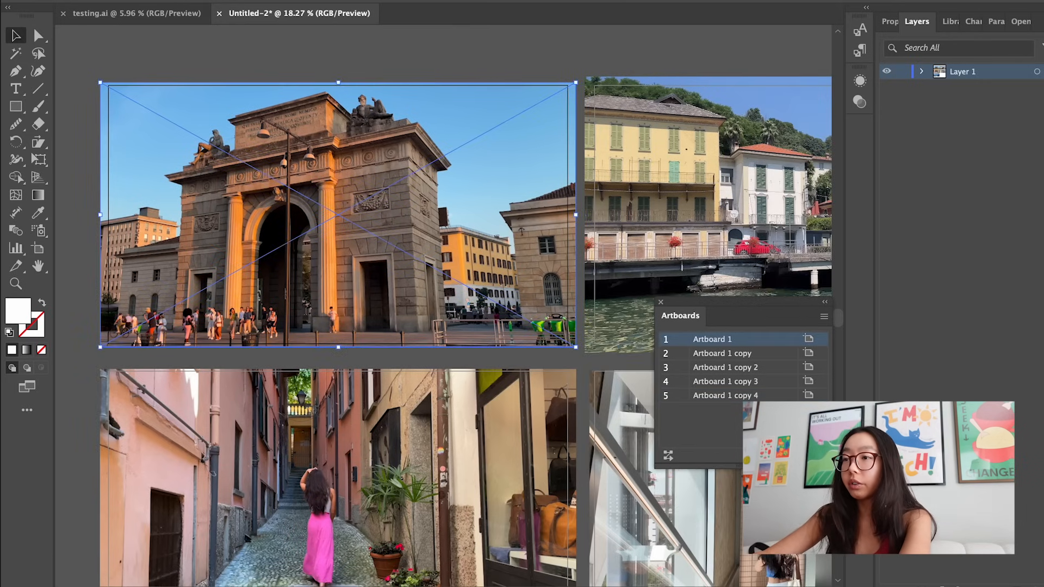
pyautogui.click(237, 0)
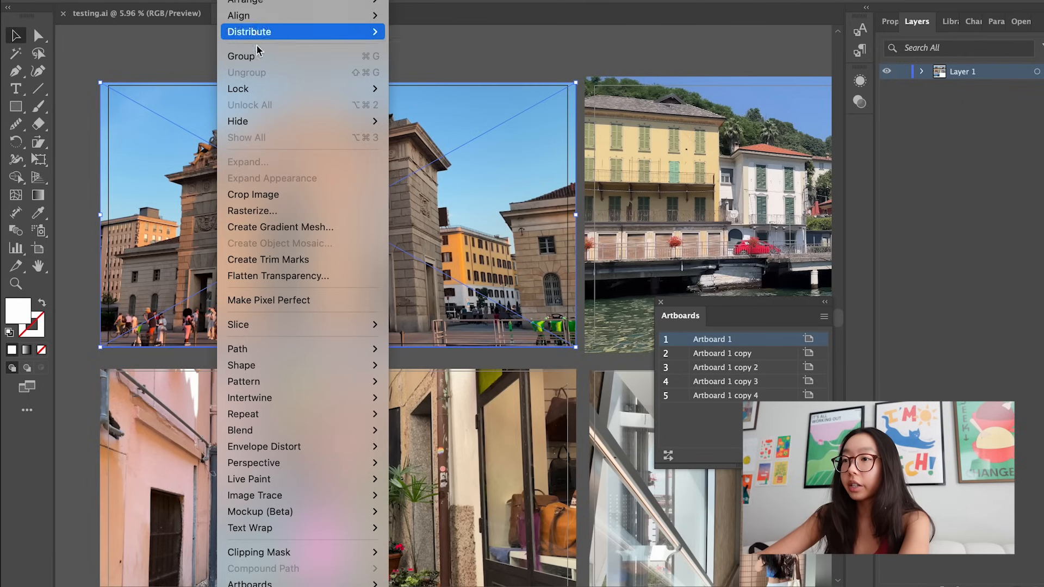
pyautogui.moveTo(296, 89)
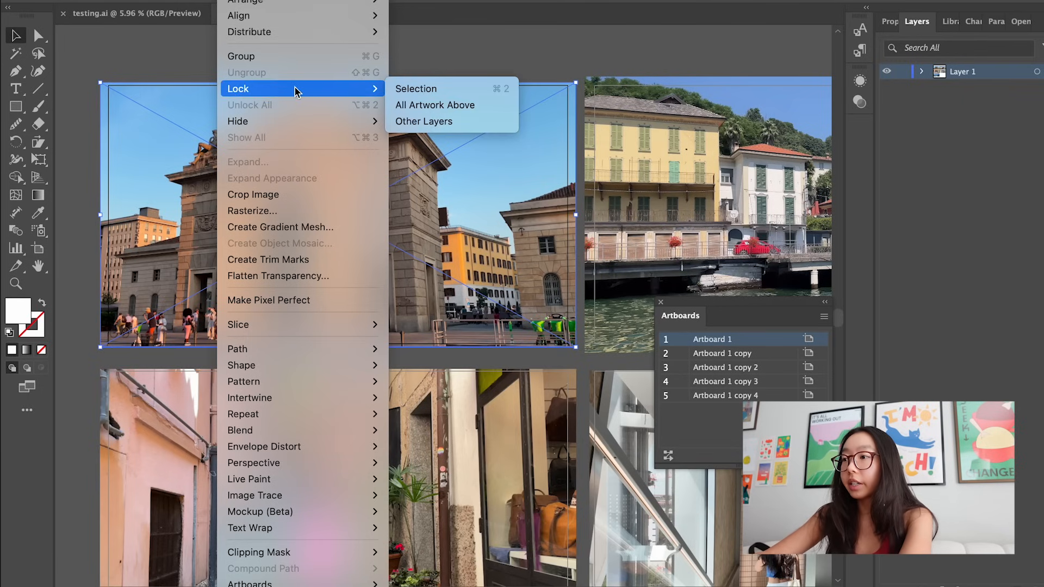
pyautogui.click(430, 89)
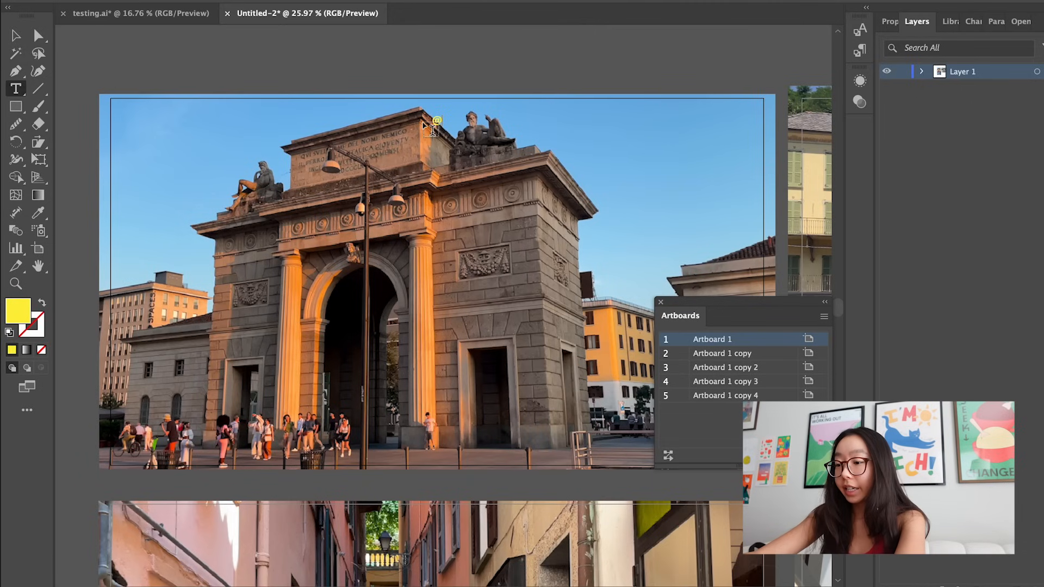
# Add a yellow credit reading the creator's handle followed by "PRESENTS" near the top centre of the arch photo.
pyautogui.write('EDGYKATRINA PRESE')
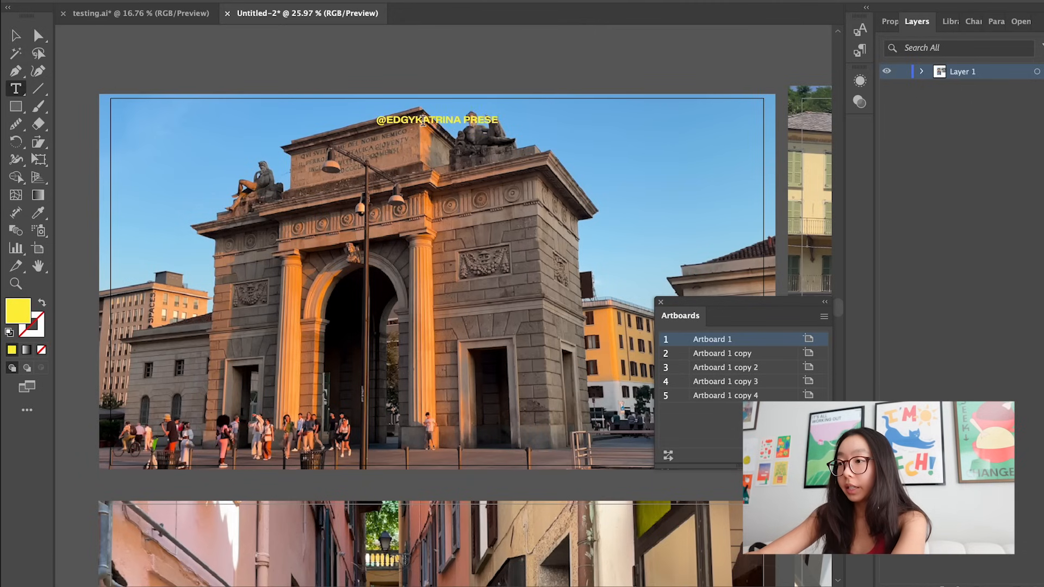
pyautogui.write('NTS')
pyautogui.press('Escape')
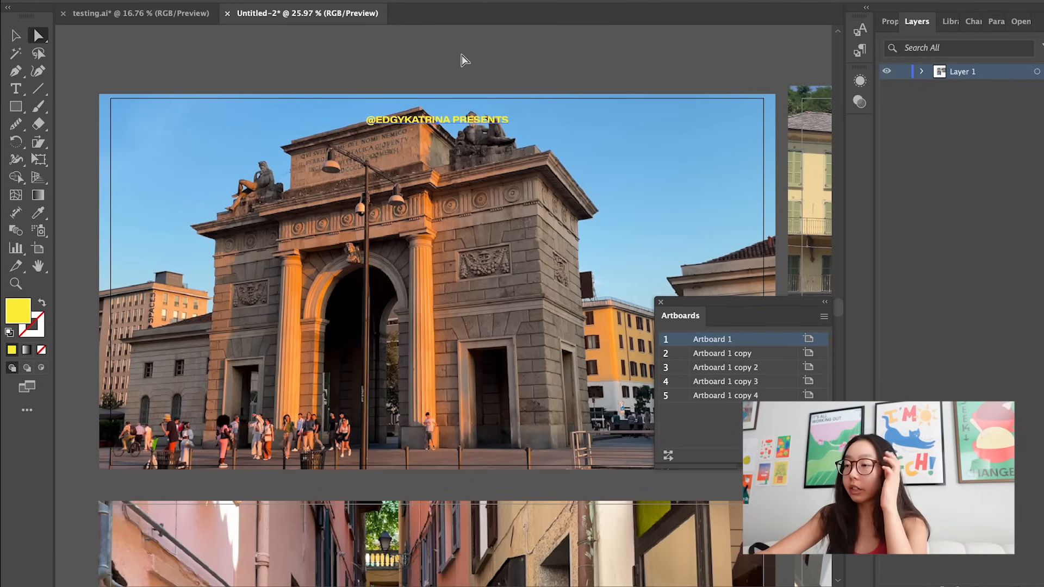
# Examine the top credit's character settings, including its font and its variable weight, width and slant.
pyautogui.scroll(3, 462, 57)
pyautogui.press('v')
pyautogui.hscroll(2, 488, 36)
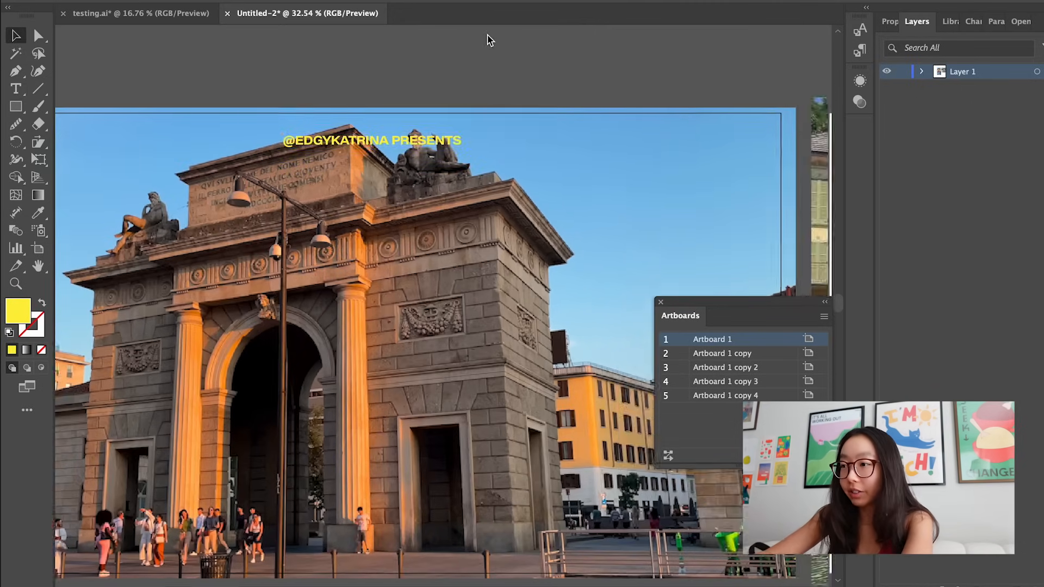
pyautogui.click(491, 1)
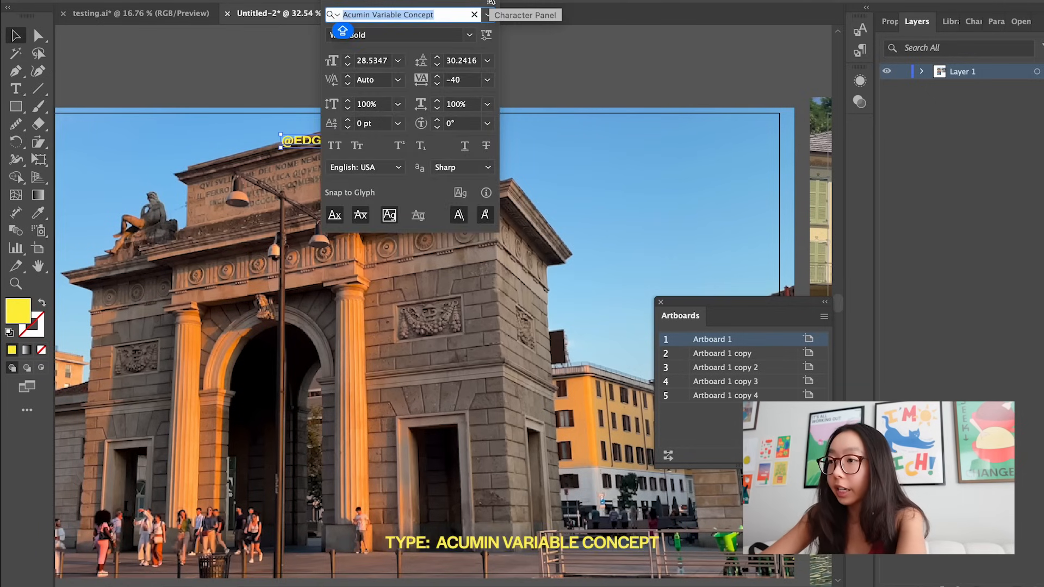
pyautogui.click(486, 34)
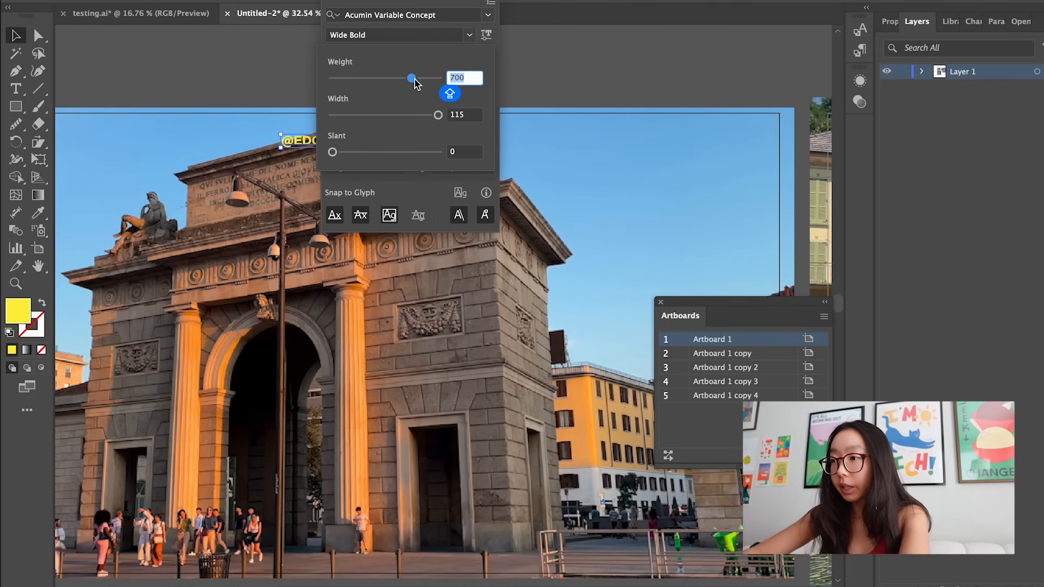
pyautogui.click(584, 70)
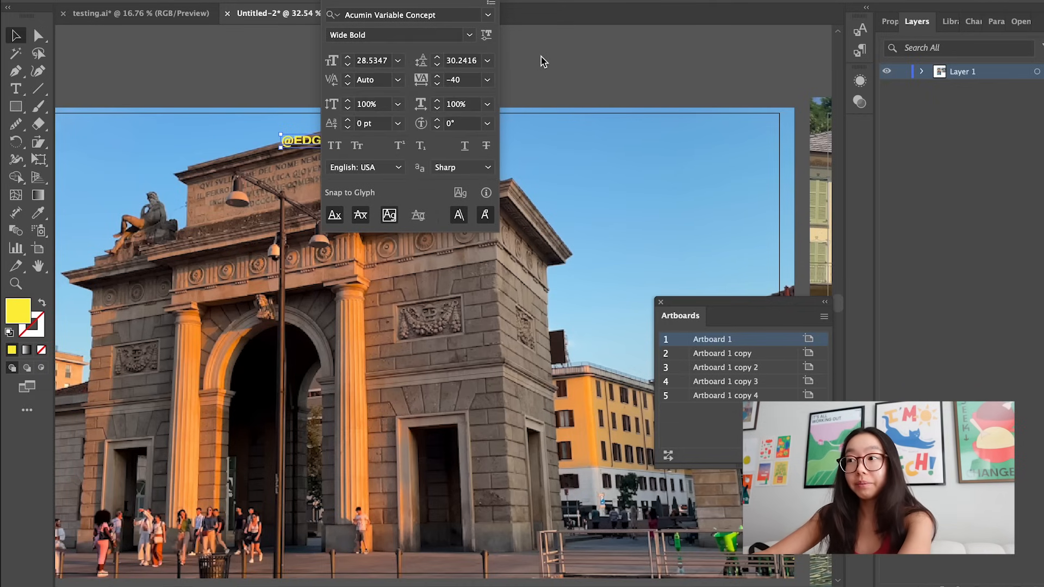
pyautogui.click(541, 56)
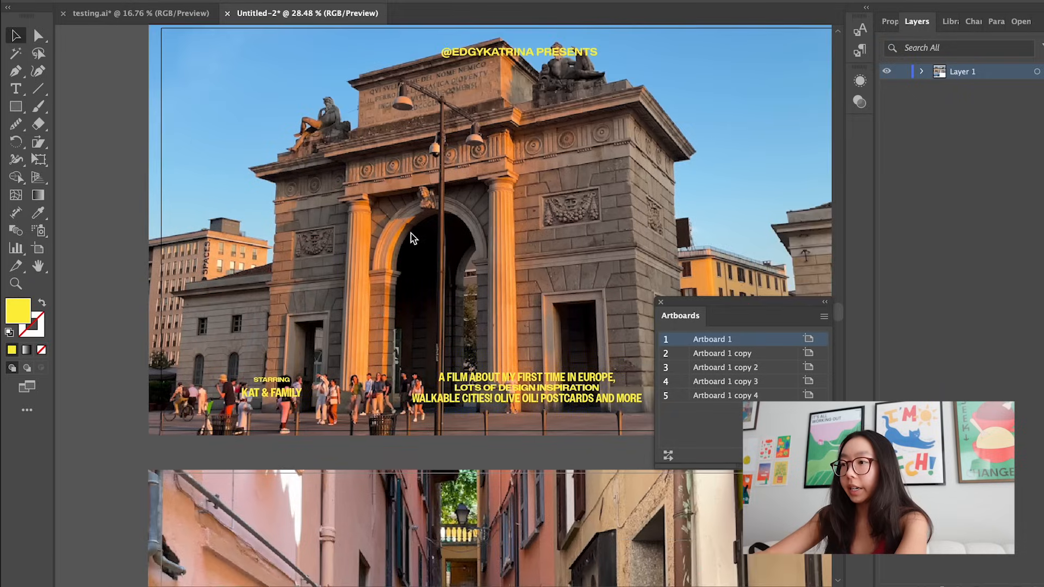
# Add the cast line in yellow condensed capitals beneath the "STARRING" credit on the arch photo.
pyautogui.scroll(4, 412, 238)
pyautogui.hscroll(2, 413, 237)
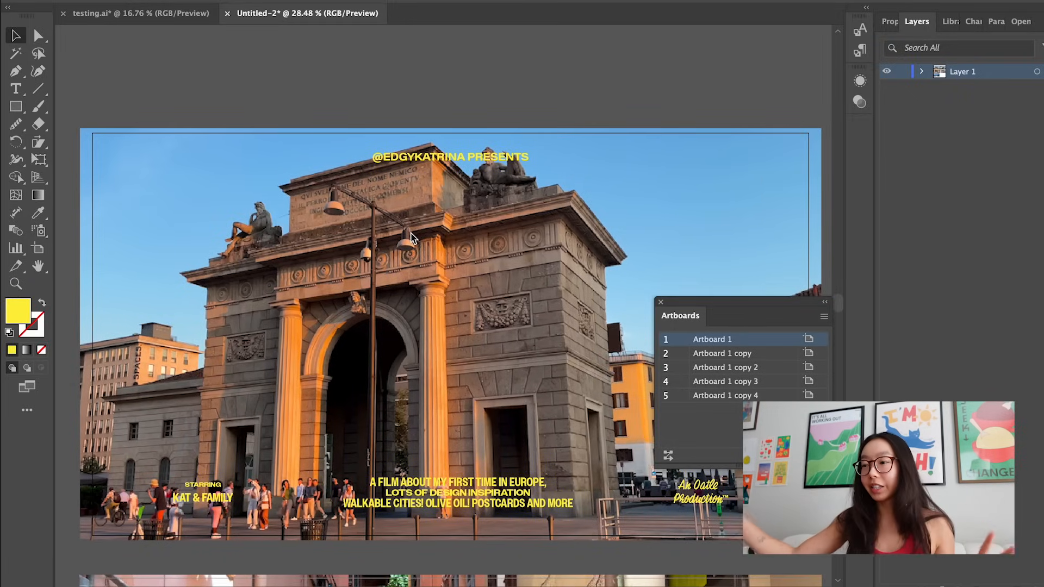
pyautogui.hscroll(1, 239, 570)
pyautogui.scroll(-1, 240, 570)
pyautogui.click(177, 487)
pyautogui.hotkey('shift', 'Down')
pyautogui.hotkey('shift', 'Down')
pyautogui.hotkey('shift', 'Up')
pyautogui.click(329, 550)
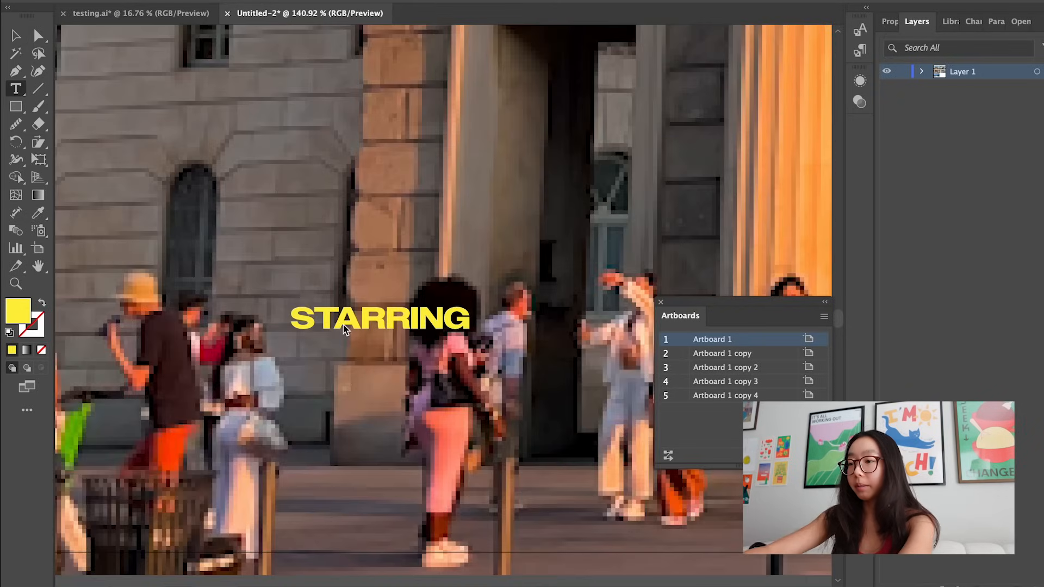
pyautogui.write('KAT & FAMILY')
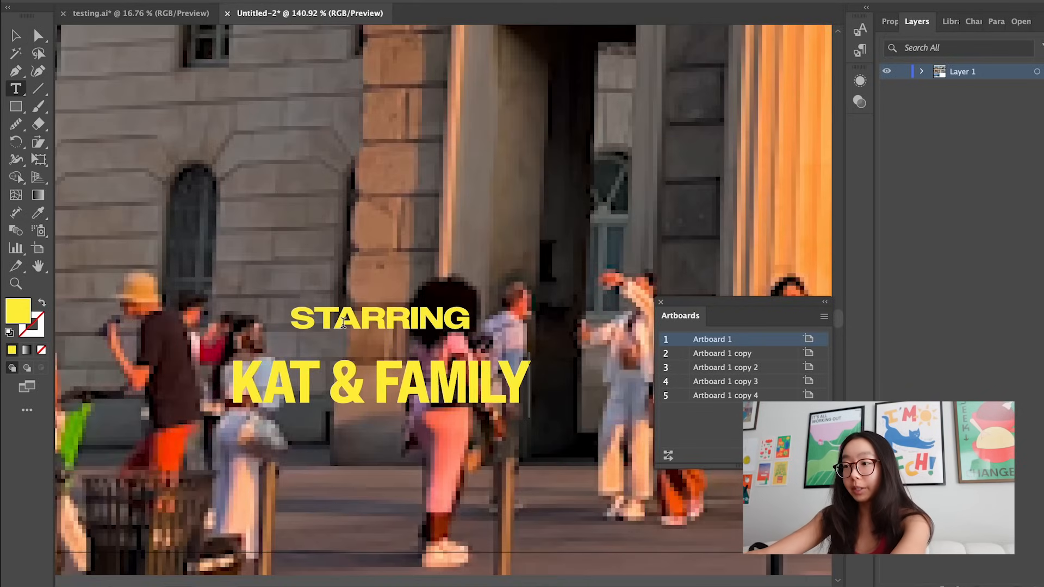
pyautogui.click(38, 36)
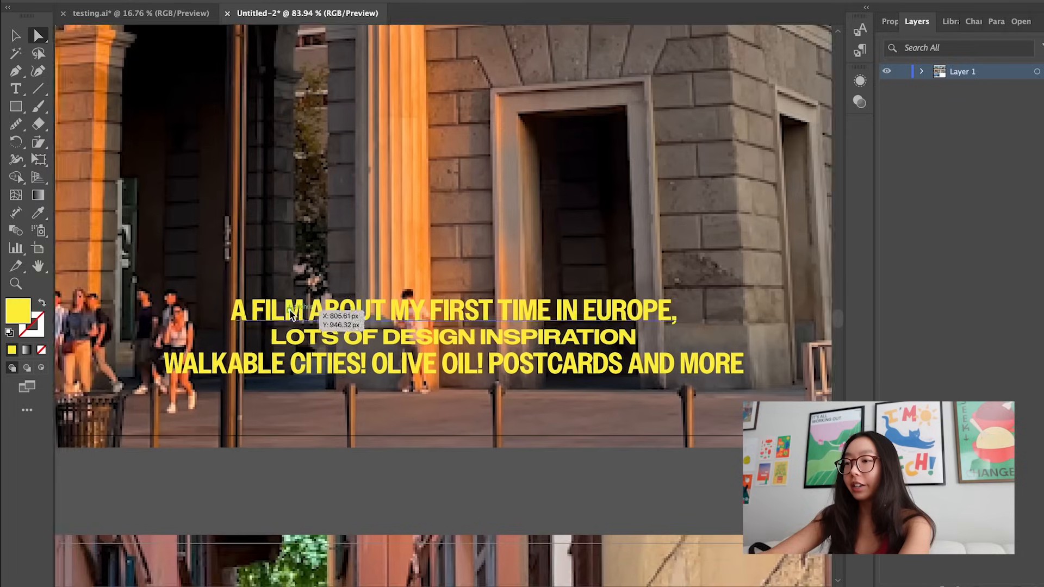
# Review the three-line film description and the overall credit layout on the arch photo.
pyautogui.hscroll(2, 428, 321)
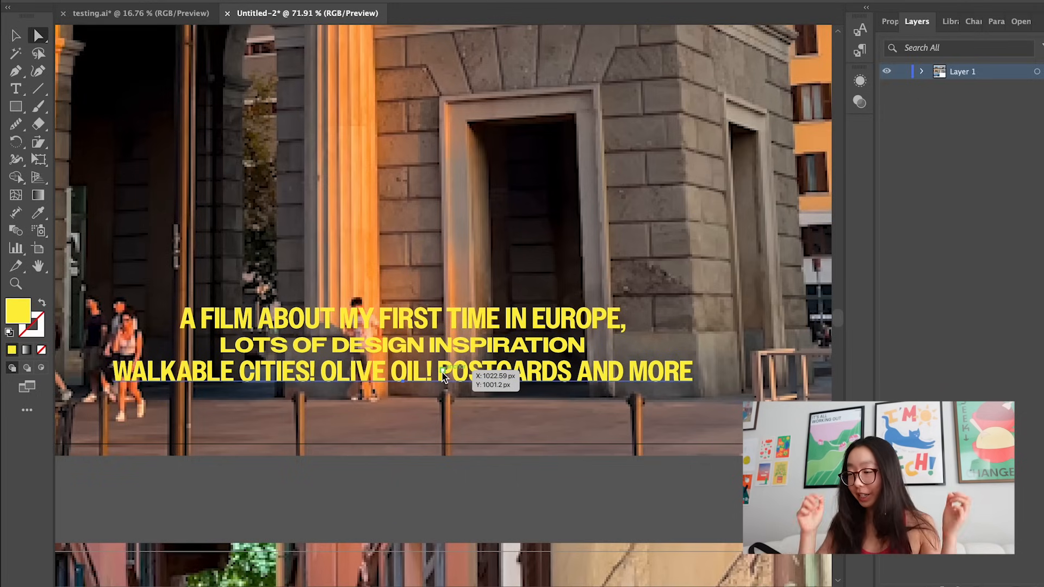
pyautogui.hotkey('ctrl', '0')
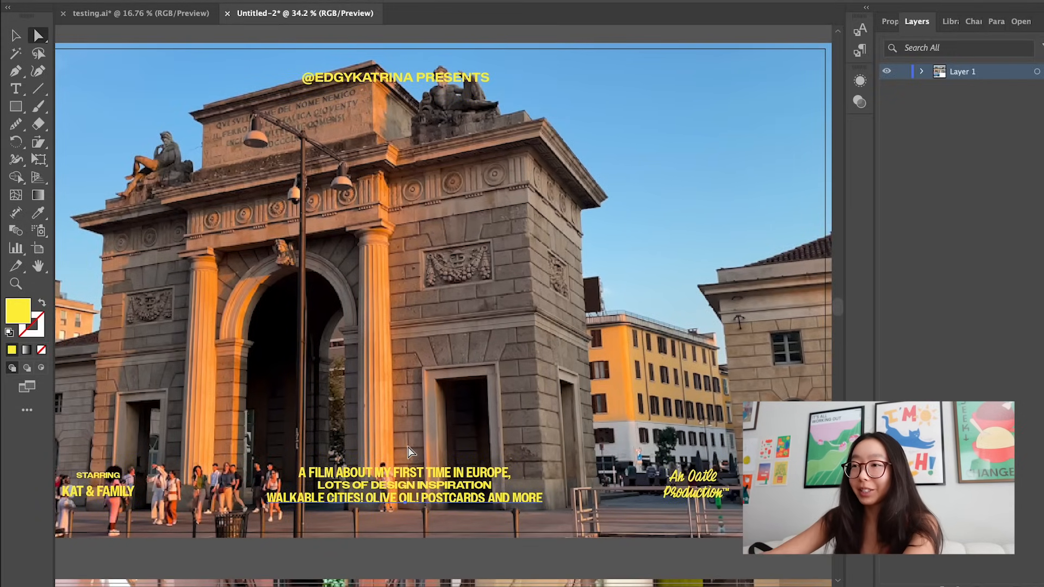
pyautogui.hscroll(-2, 408, 447)
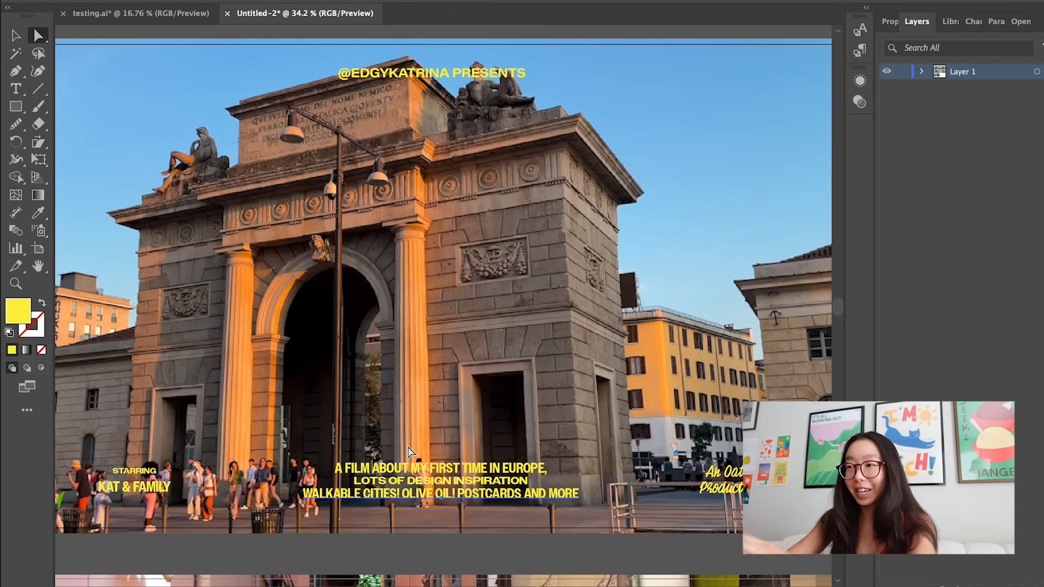
pyautogui.hscroll(3, 408, 447)
pyautogui.scroll(4, 707, 492)
pyautogui.scroll(5, 598, 429)
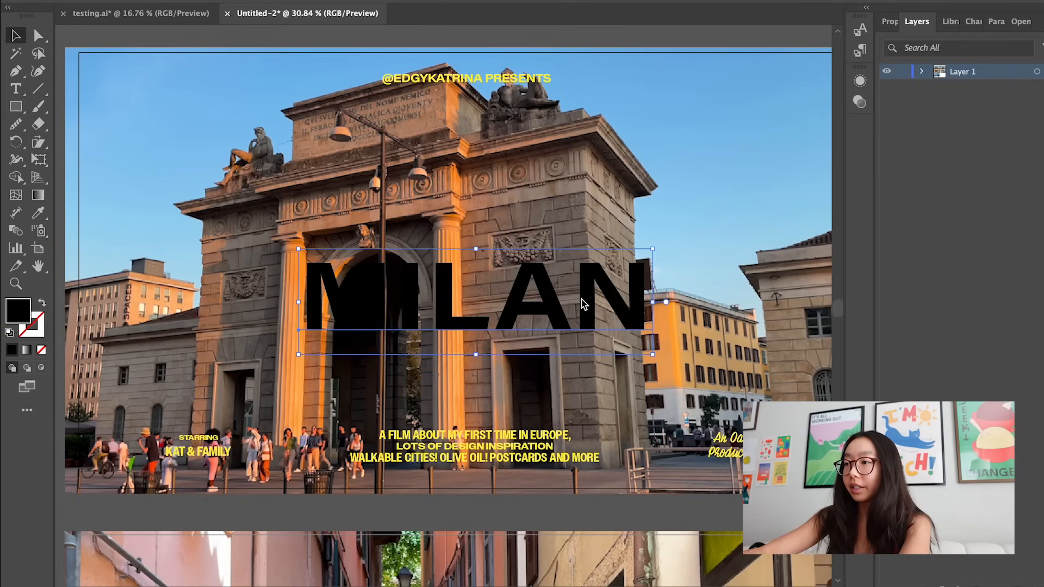
# Copy the top credit's yellow text style to the "MILAN" title, and enlarge and centre the title across the photo.
pyautogui.press('i')
pyautogui.click(512, 83)
pyautogui.press('v')
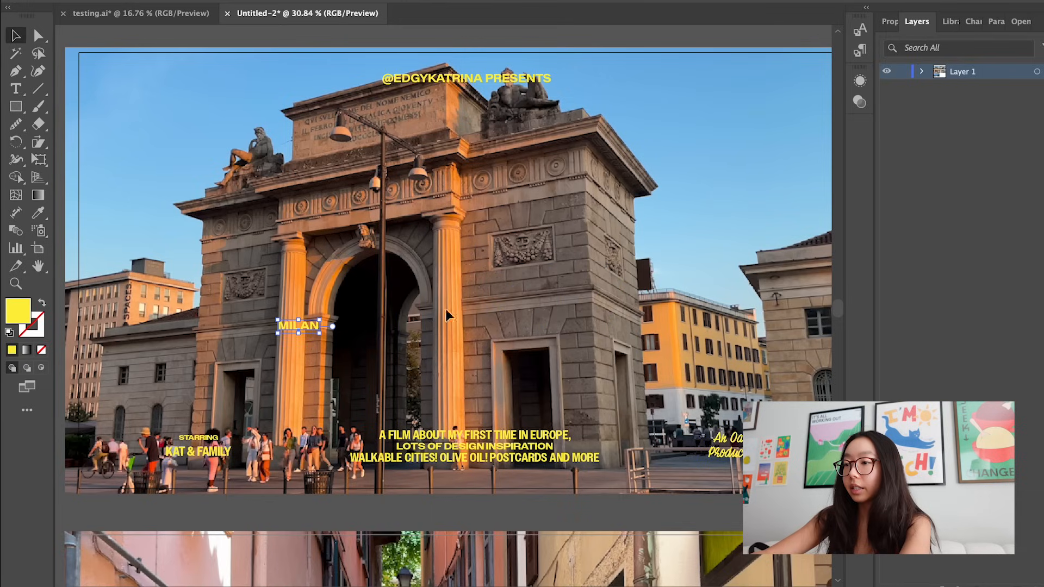
pyautogui.moveTo(325, 334); pyautogui.dragTo(719, 474)
pyautogui.moveTo(628, 376); pyautogui.dragTo(512, 263)
# Edit the artboards and move them apart with their photos to widen the gaps between them.
pyautogui.press('super+alt+p')
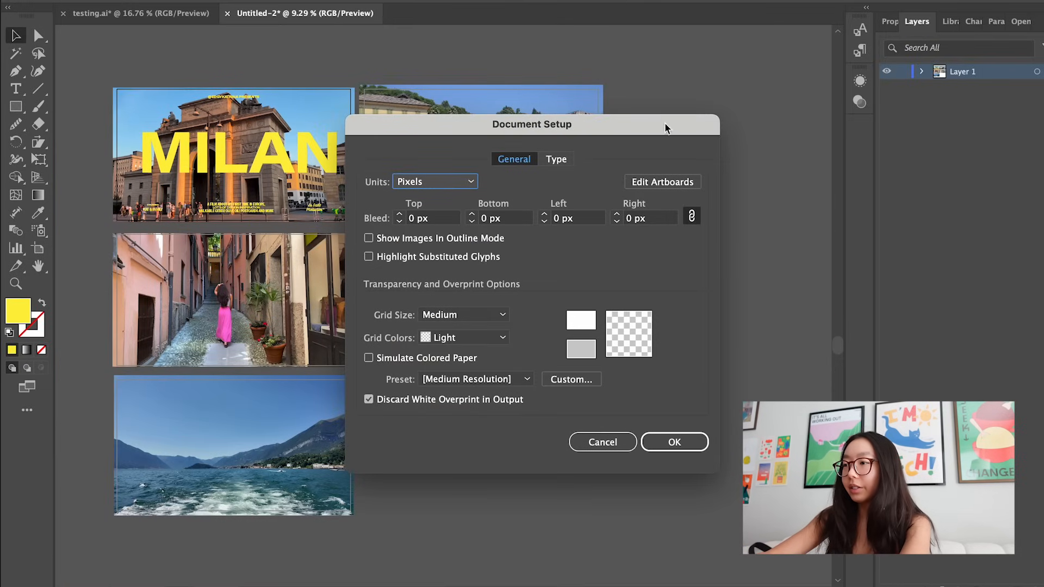
pyautogui.click(674, 183)
pyautogui.moveTo(488, 143); pyautogui.dragTo(583, 143)
pyautogui.moveTo(442, 278); pyautogui.dragTo(527, 310)
pyautogui.moveTo(247, 444); pyautogui.dragTo(249, 524)
pyautogui.moveTo(236, 275); pyautogui.dragTo(236, 306)
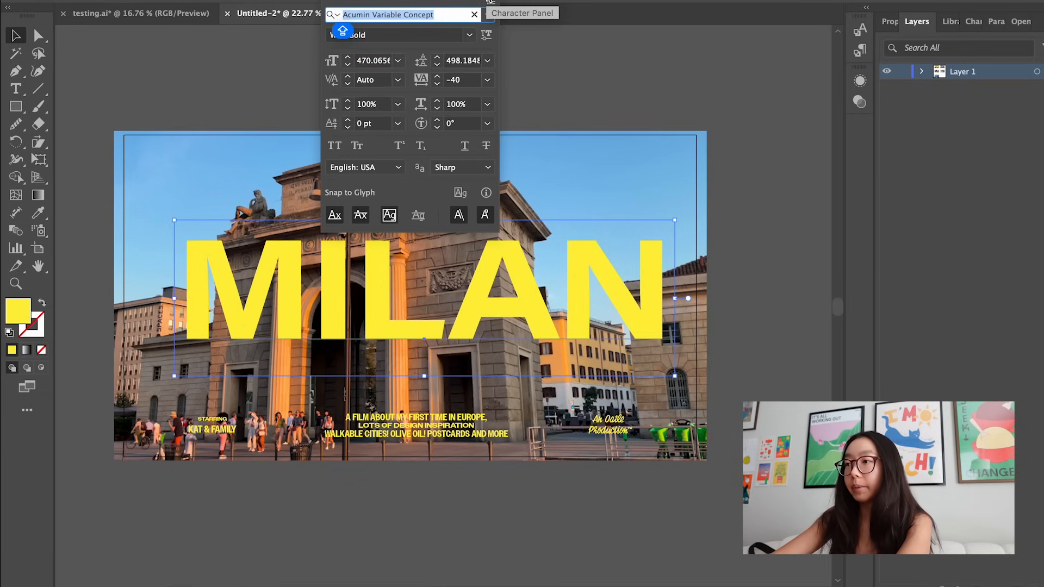
# Set the "MILAN" title's font to Bernard MT Condensed and scale it to about 603 pt, centred on the photo.
pyautogui.write('BERN')
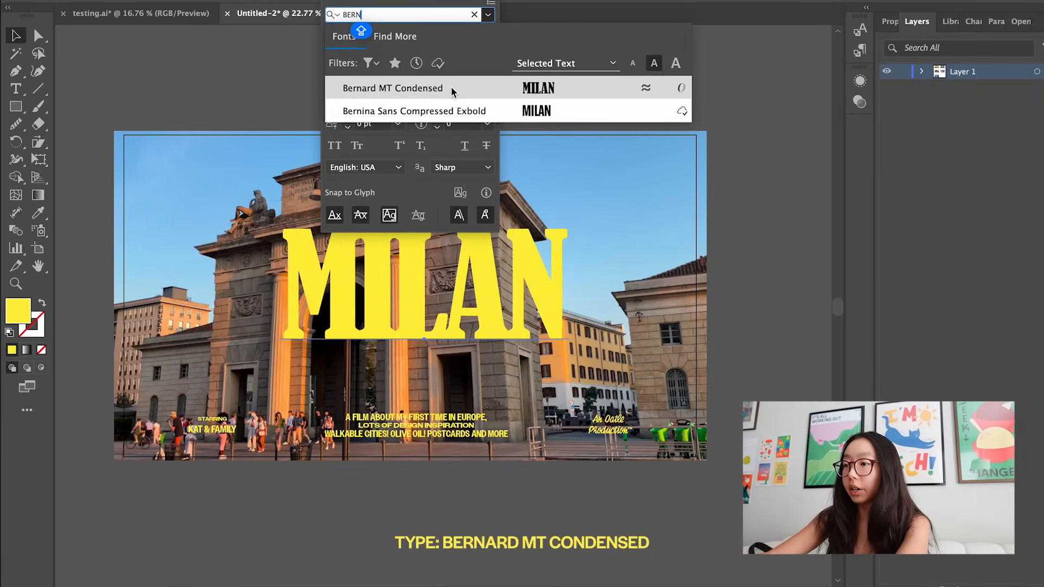
pyautogui.click(451, 87)
pyautogui.moveTo(661, 283); pyautogui.dragTo(563, 301)
pyautogui.hscroll(5, 566, 305)
pyautogui.hscroll(-5, 615, 301)
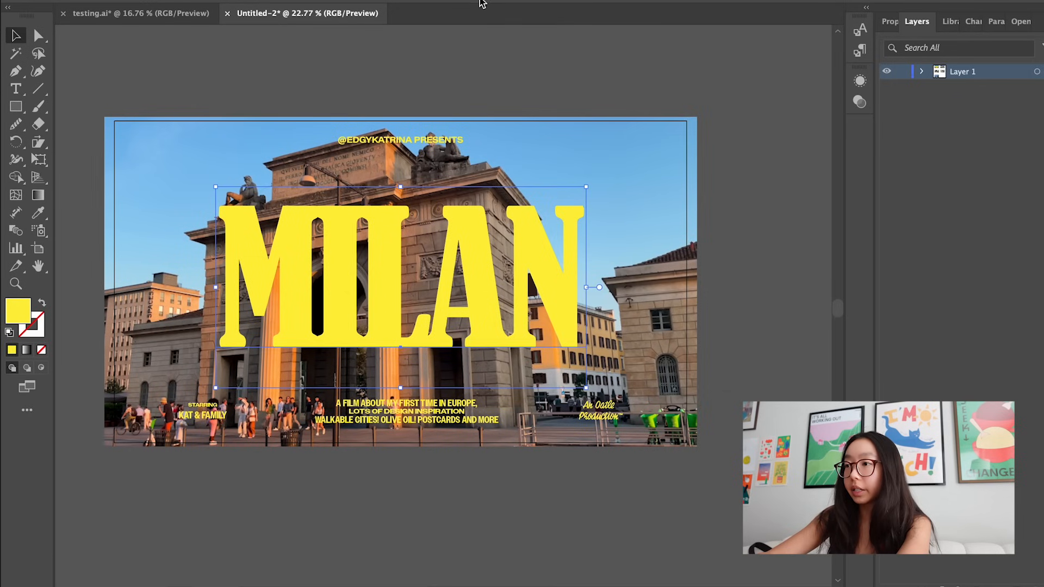
# Set the "MILAN" title's character tracking to 0.
pyautogui.click(482, 3)
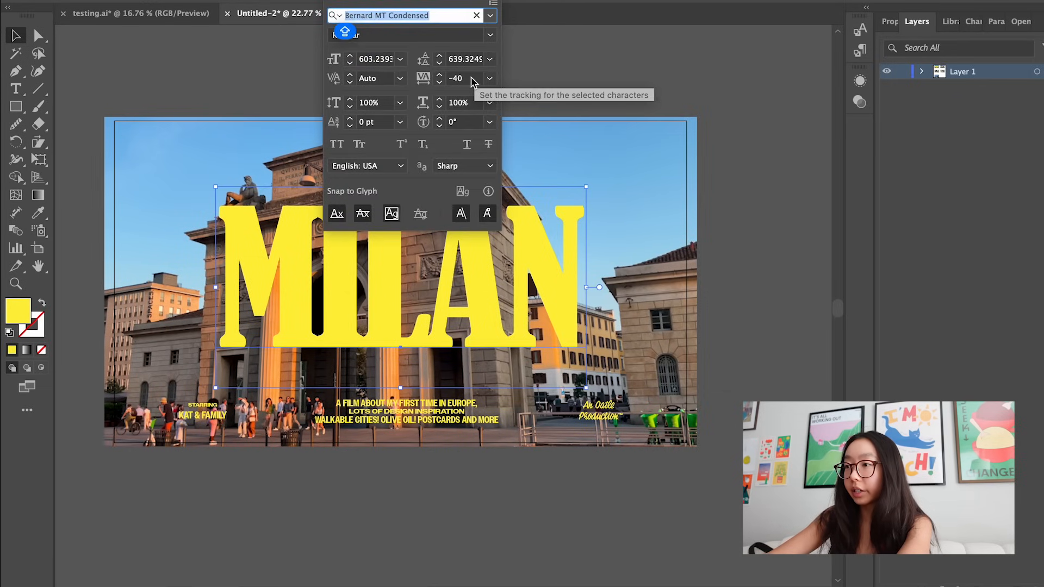
pyautogui.click(428, 80)
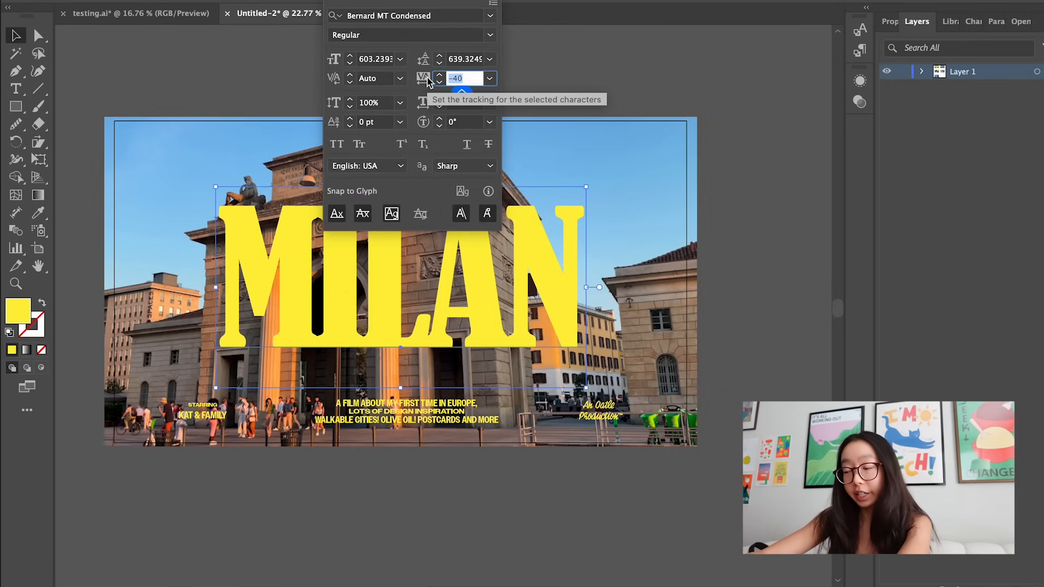
pyautogui.write('0')
pyautogui.press('Return')
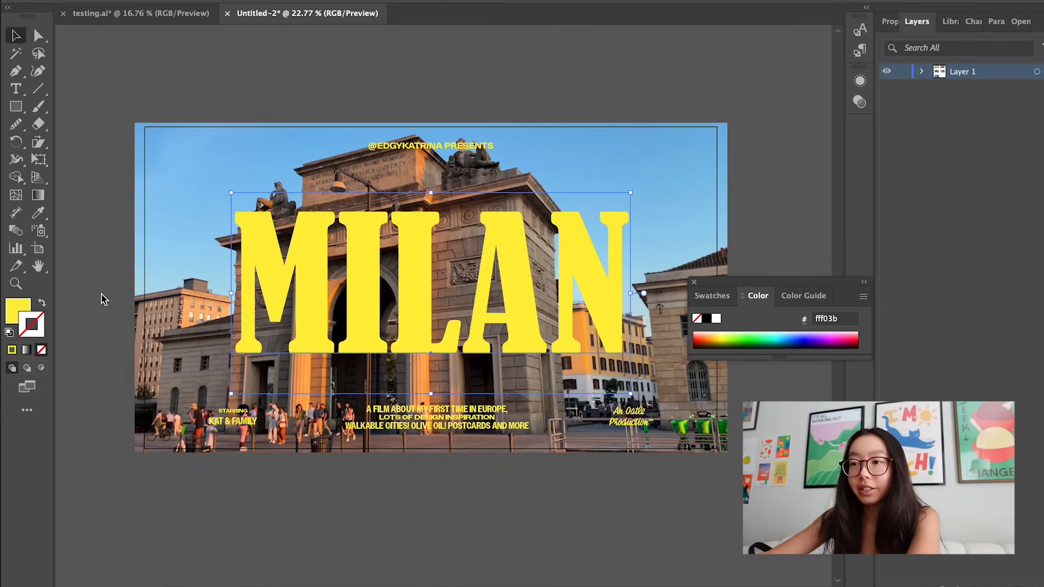
# Give the "MILAN" title a black 000000 outline and increase its stroke weight.
pyautogui.doubleClick(39, 329)
pyautogui.moveTo(723, 245); pyautogui.dragTo(602, 337)
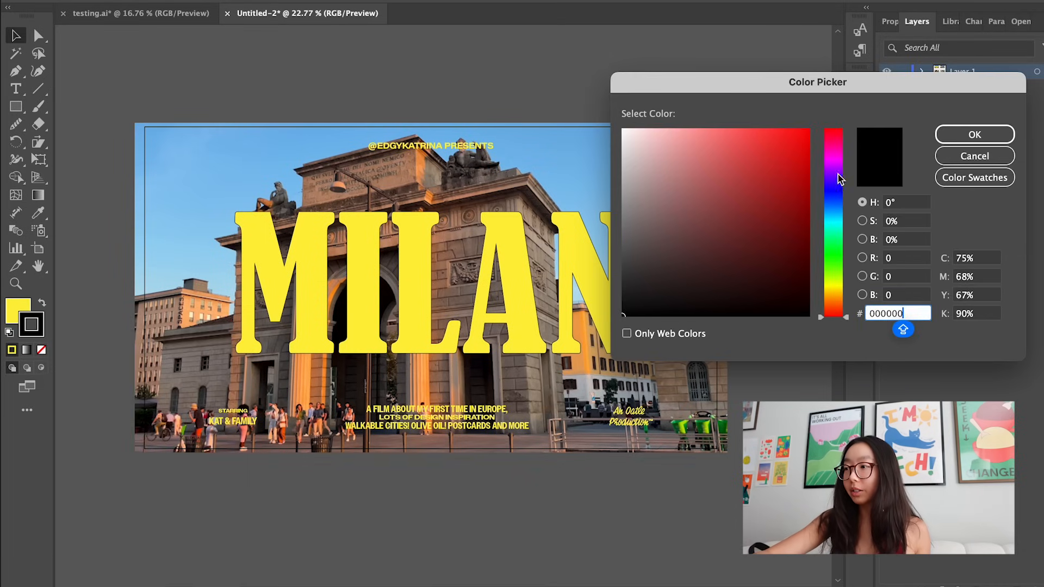
pyautogui.click(842, 185)
pyautogui.click(982, 132)
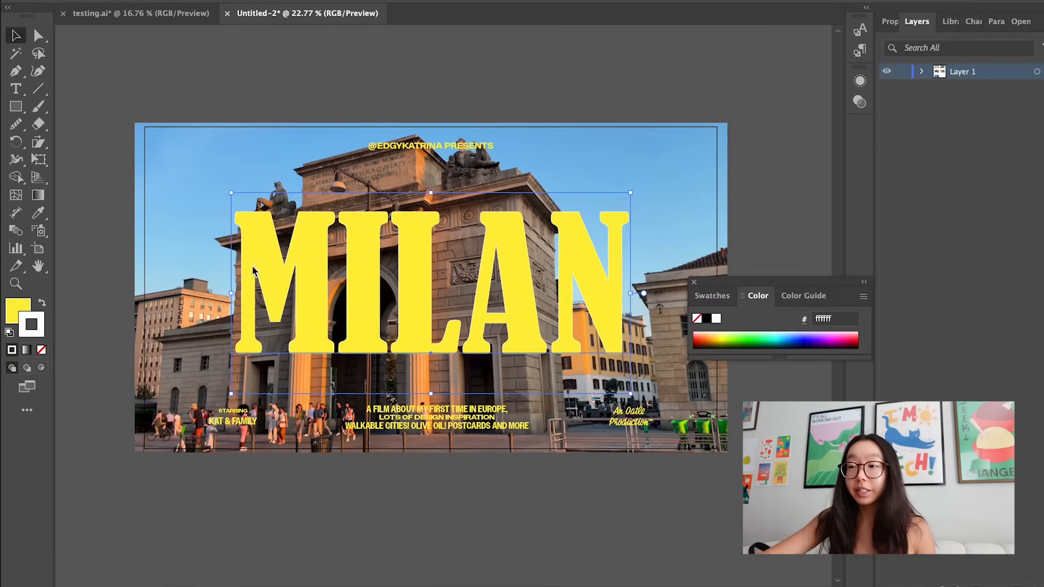
pyautogui.doubleClick(32, 326)
pyautogui.write('1c1c1c')
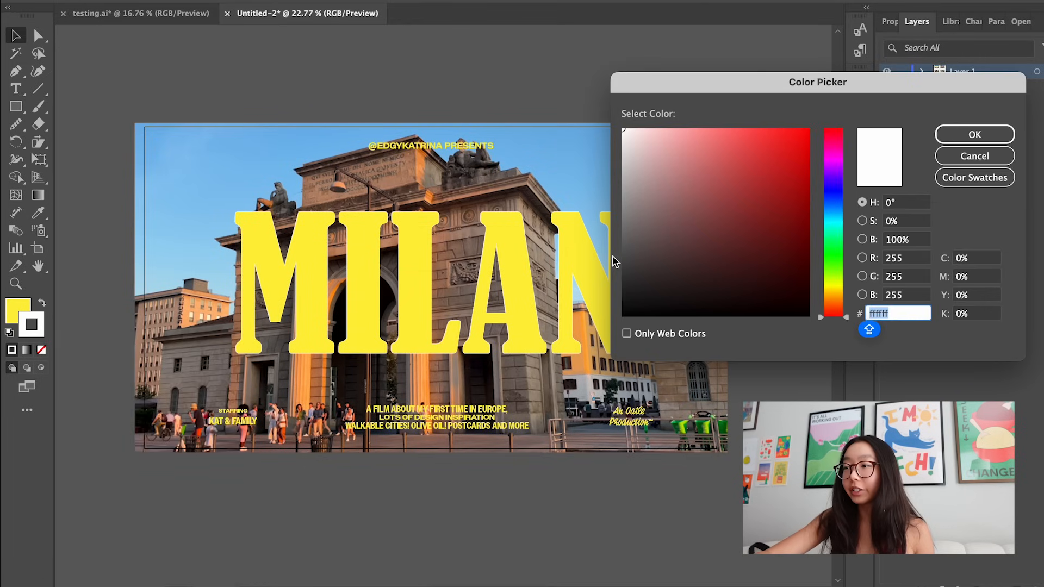
pyautogui.click(958, 139)
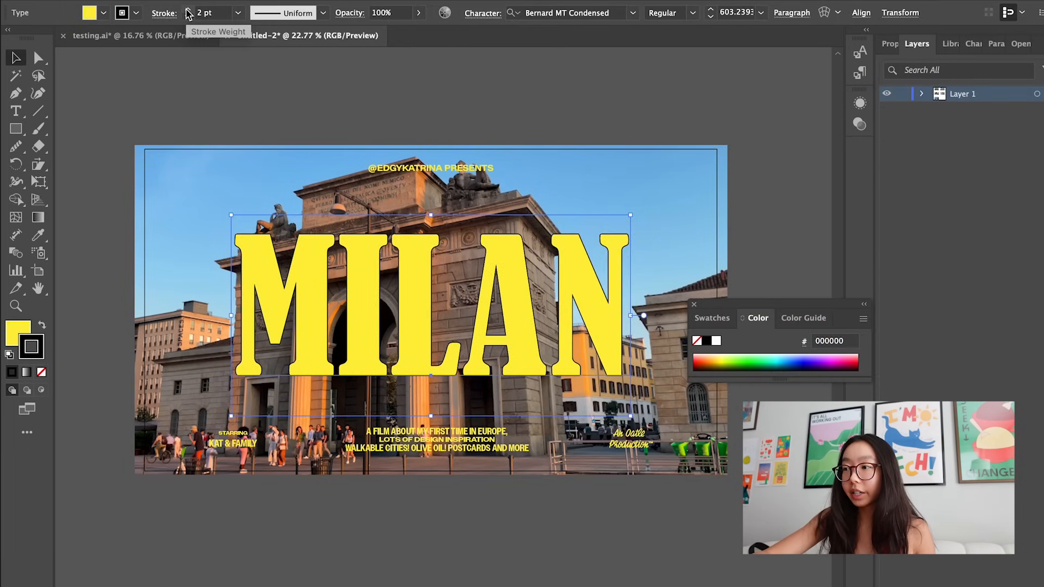
pyautogui.click(240, 103)
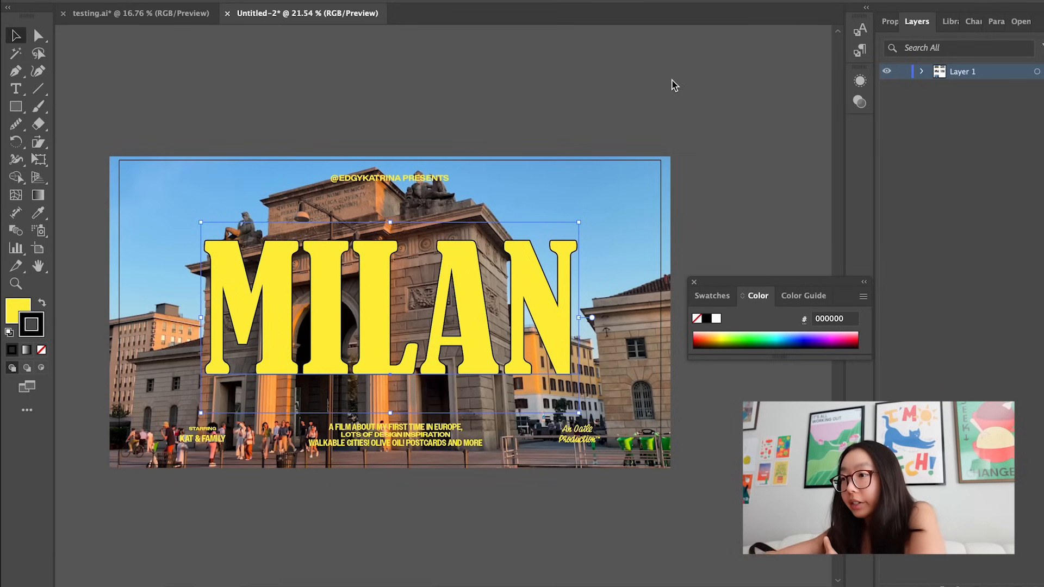
# Stretch the "MILAN" title vertically so its letters are taller while keeping their width.
pyautogui.hscroll(-3, 595, 186)
pyautogui.scroll(3, 469, 381)
pyautogui.click(471, 382)
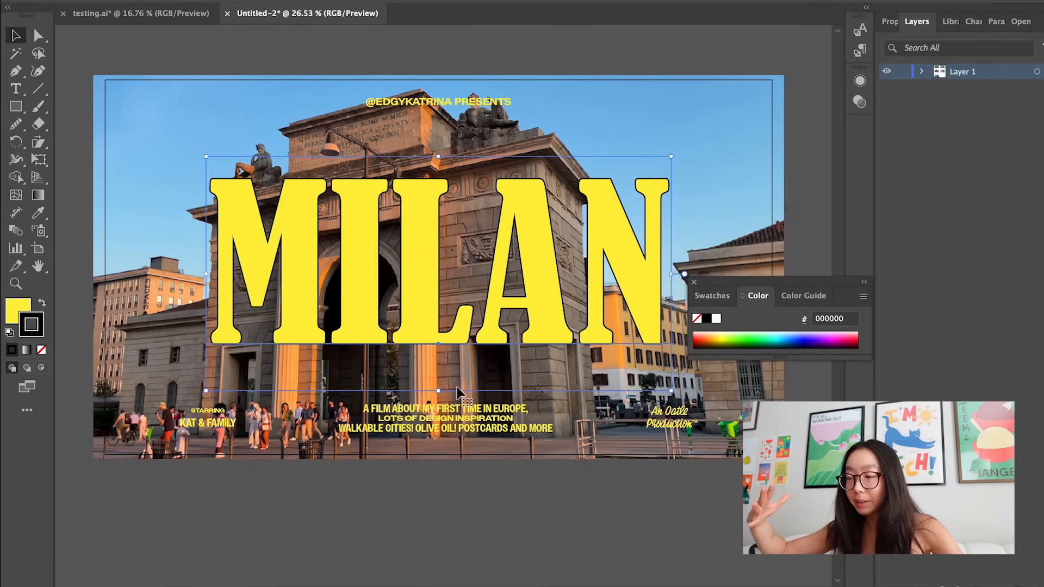
pyautogui.hscroll(1, 457, 396)
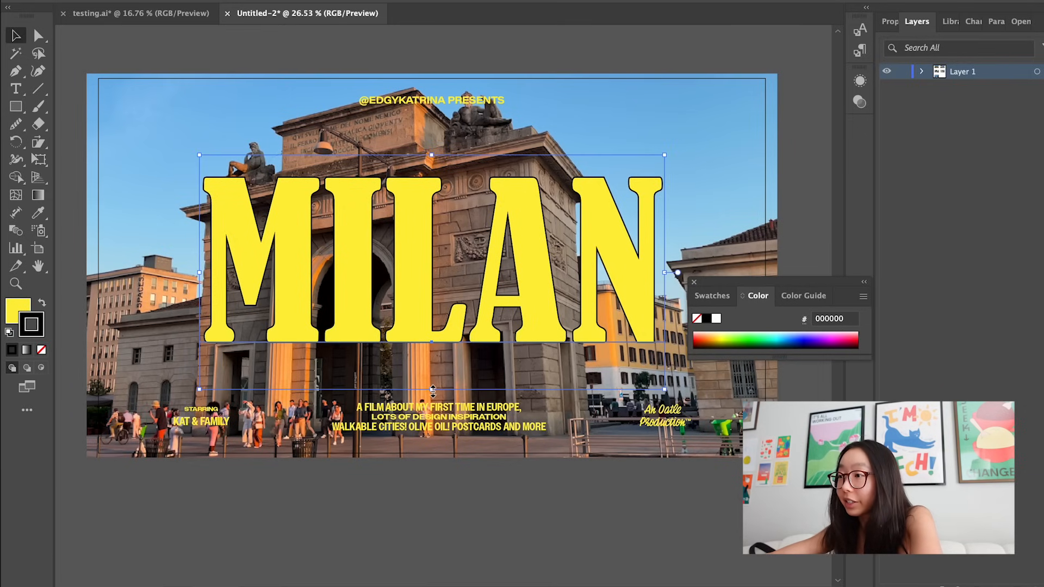
pyautogui.moveTo(433, 389); pyautogui.dragTo(429, 423)
# Apply a horizontal Arc Lower warp to the "MILAN" title with a -25% bend and 0% horizontal distortion.
pyautogui.click(360, 0)
pyautogui.moveTo(360, 0)
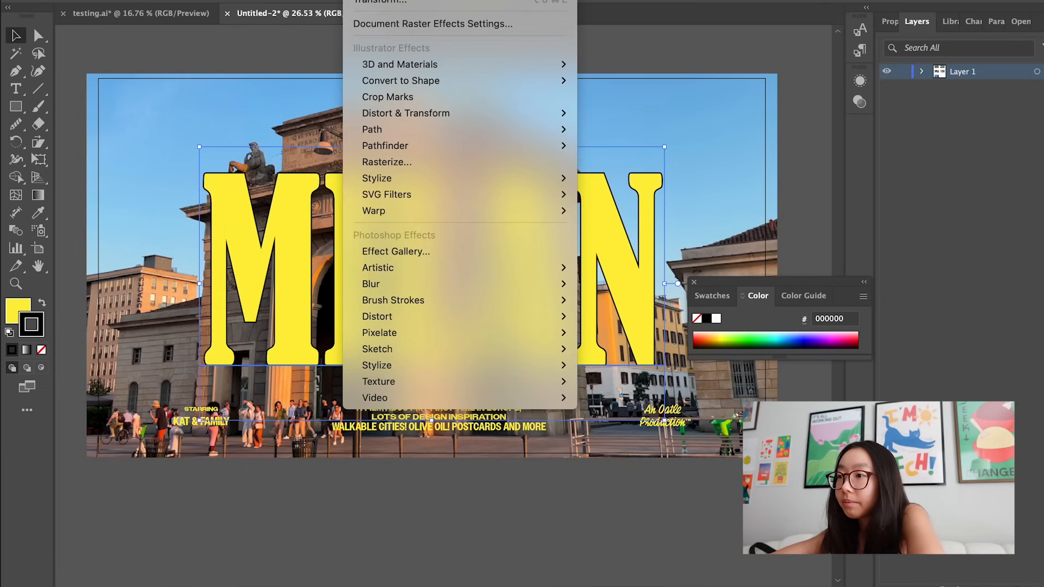
pyautogui.moveTo(385, 117)
pyautogui.moveTo(385, 213)
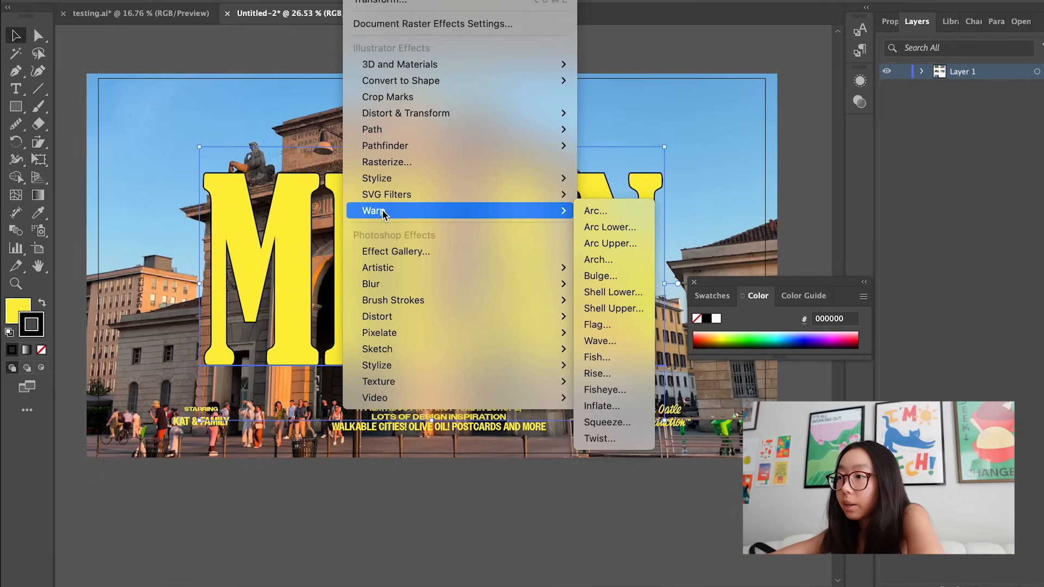
pyautogui.click(603, 228)
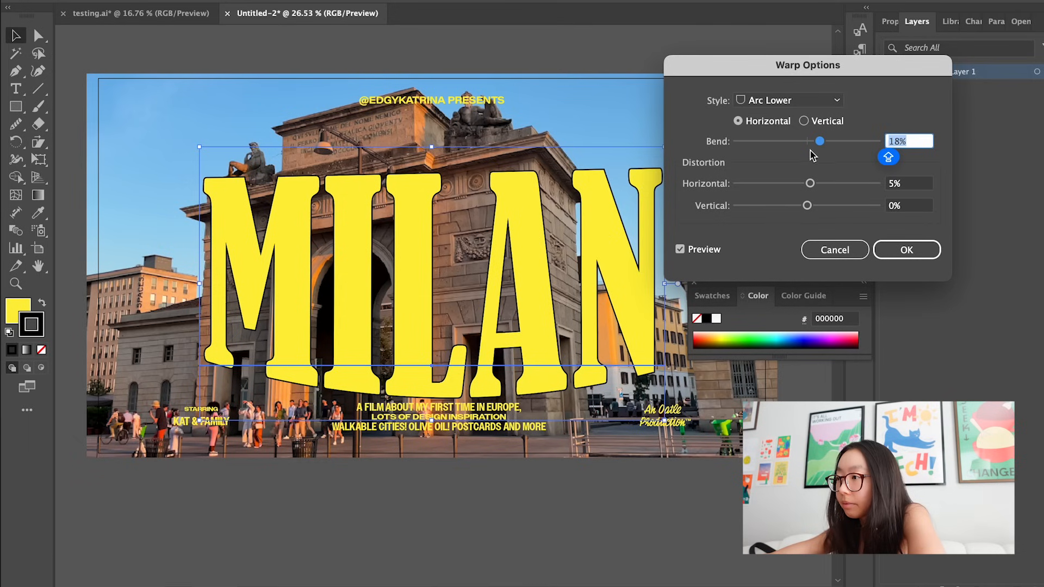
pyautogui.moveTo(820, 145); pyautogui.dragTo(791, 148)
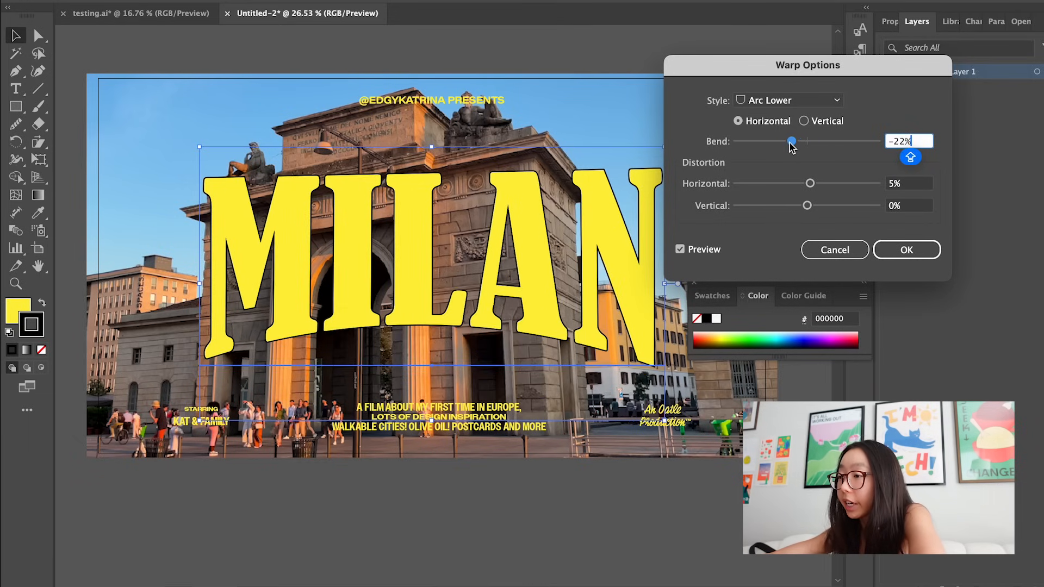
pyautogui.moveTo(792, 148); pyautogui.dragTo(787, 145)
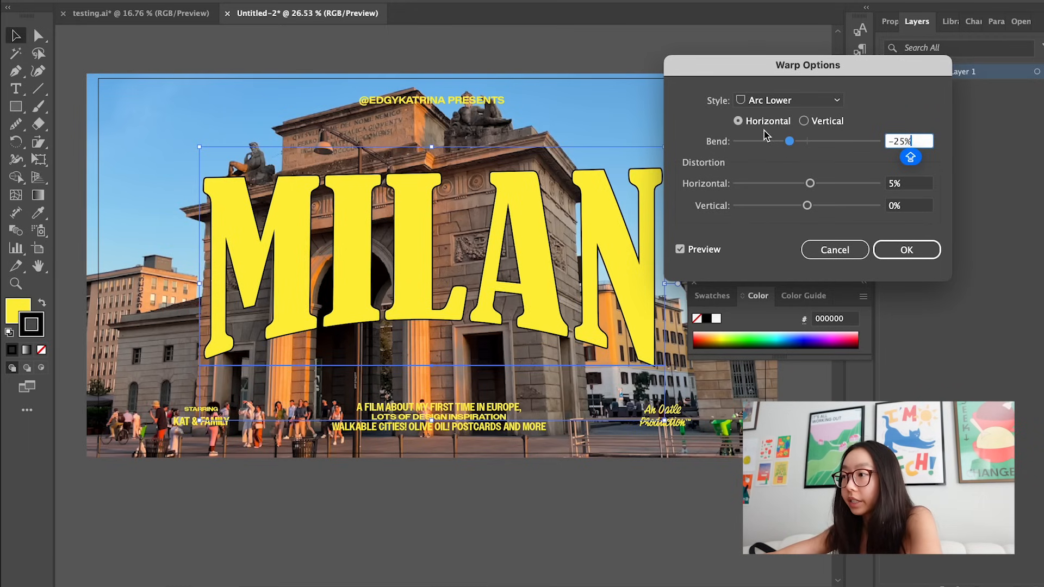
pyautogui.press('Tab')
pyautogui.write('0')
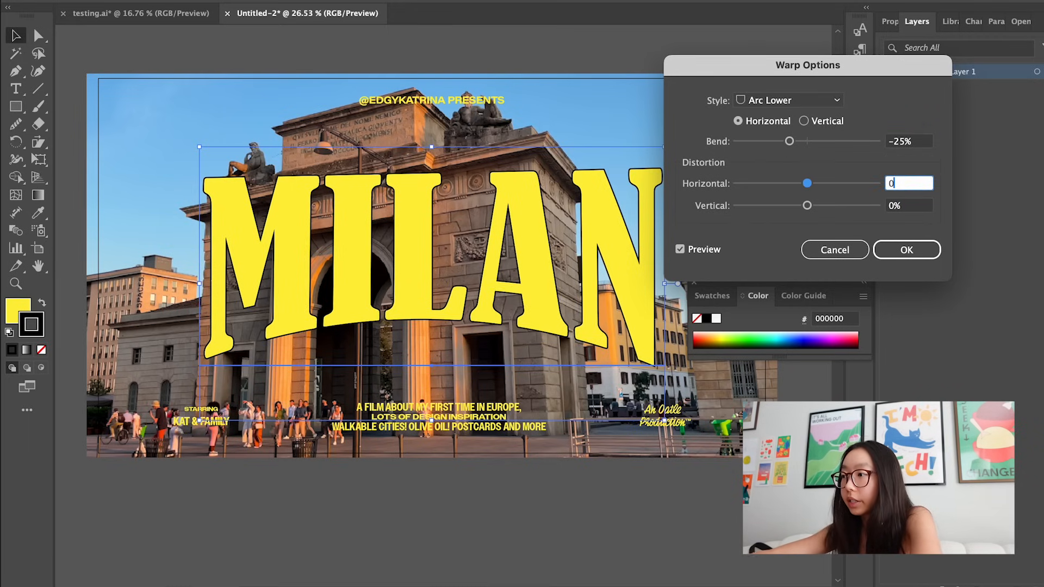
pyautogui.click(919, 142)
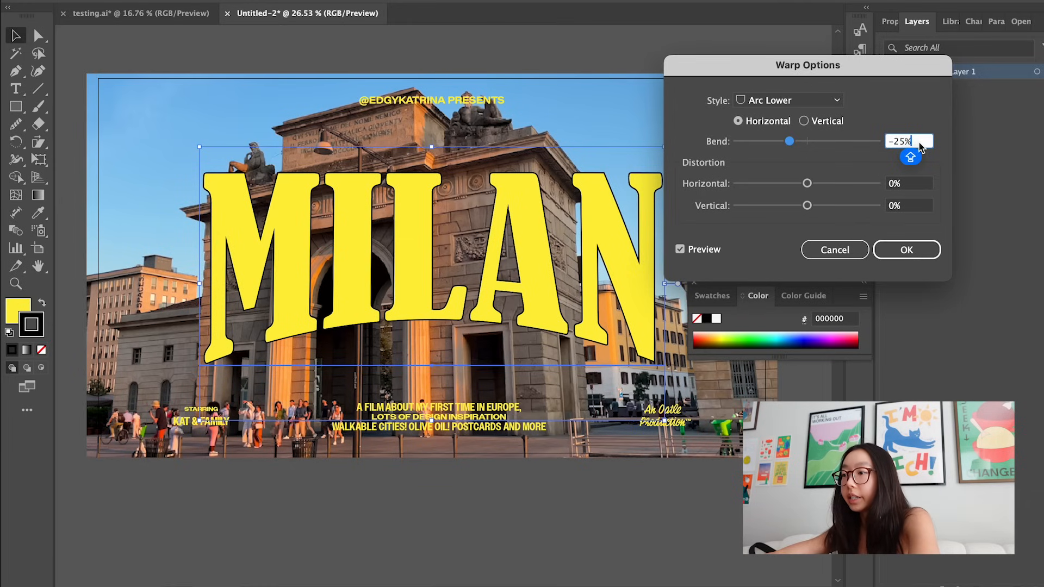
pyautogui.click(907, 249)
pyautogui.click(625, 56)
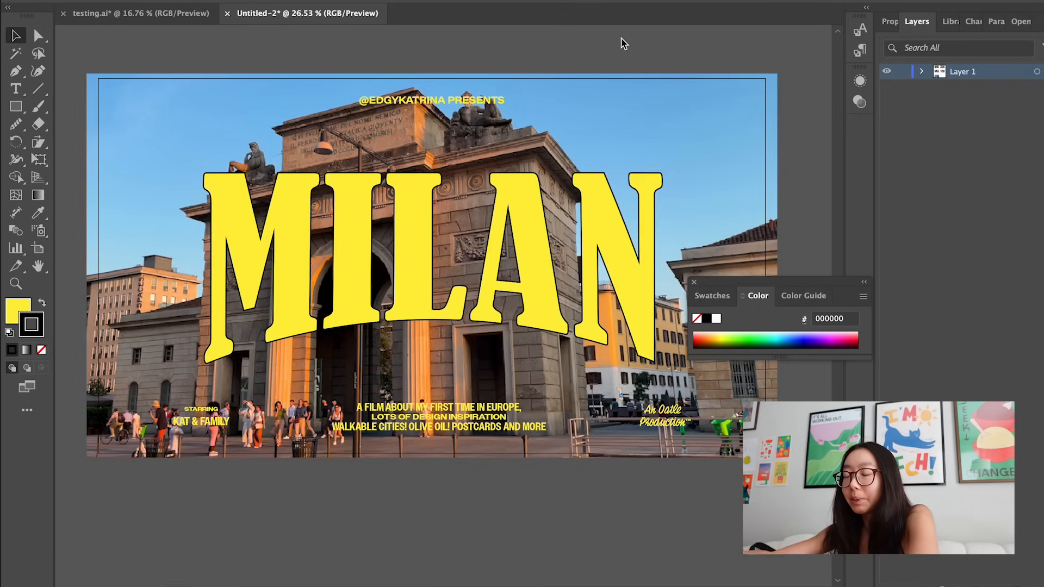
# Add a Transform effect to the "MILAN" title with a -1 px horizontal move, 1 px vertical move and 20 copies.
pyautogui.click(516, 240)
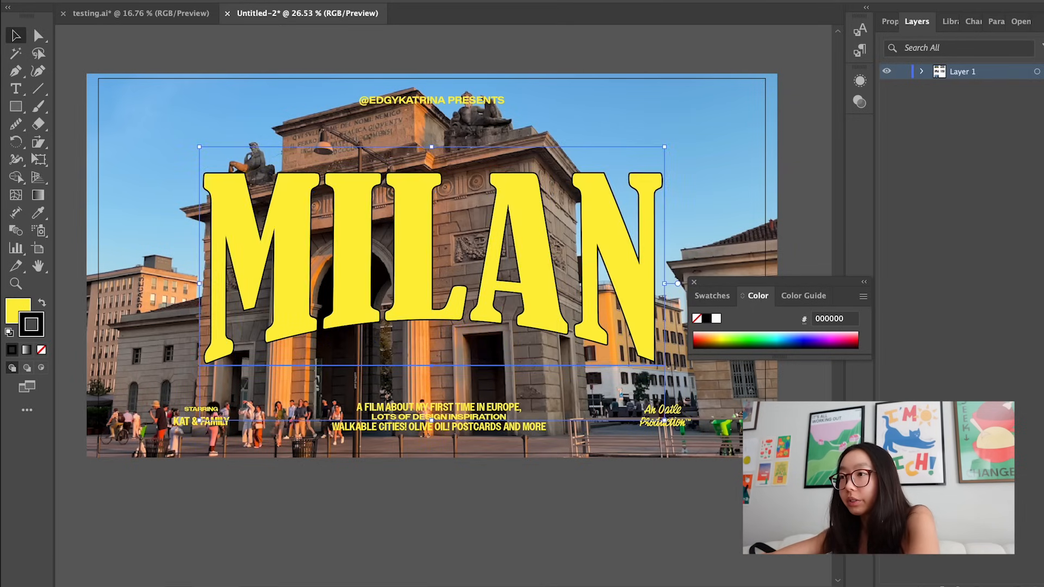
pyautogui.click(361, 1)
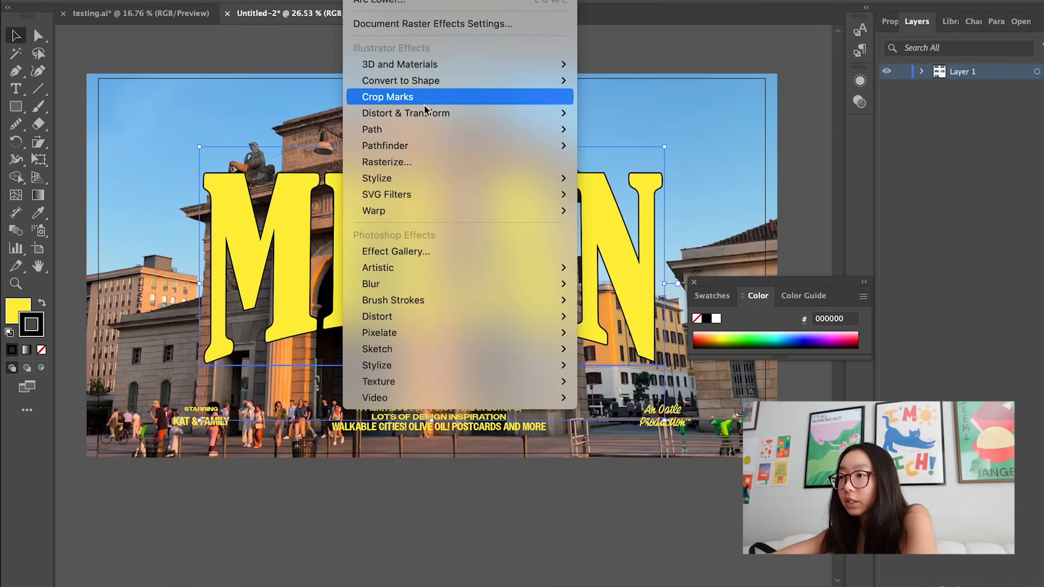
pyautogui.moveTo(435, 113)
pyautogui.click(618, 162)
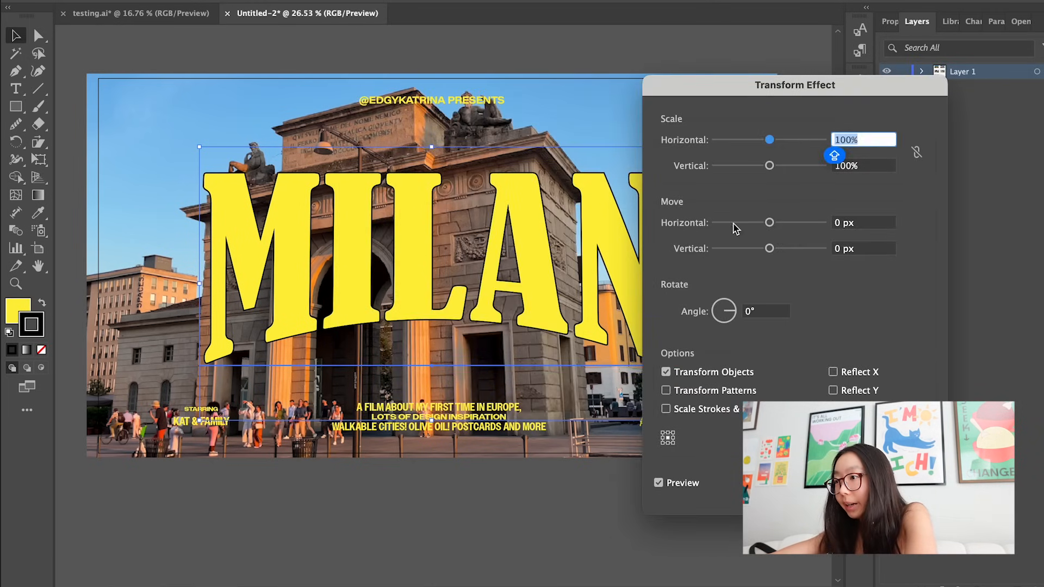
pyautogui.click(841, 225)
pyautogui.write('-1')
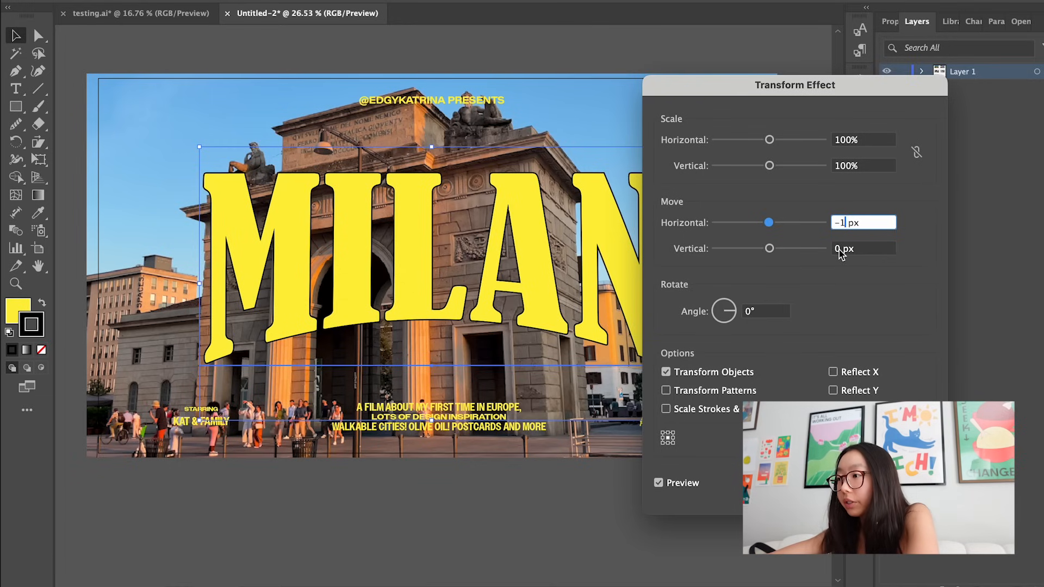
pyautogui.click(841, 251)
pyautogui.write('1')
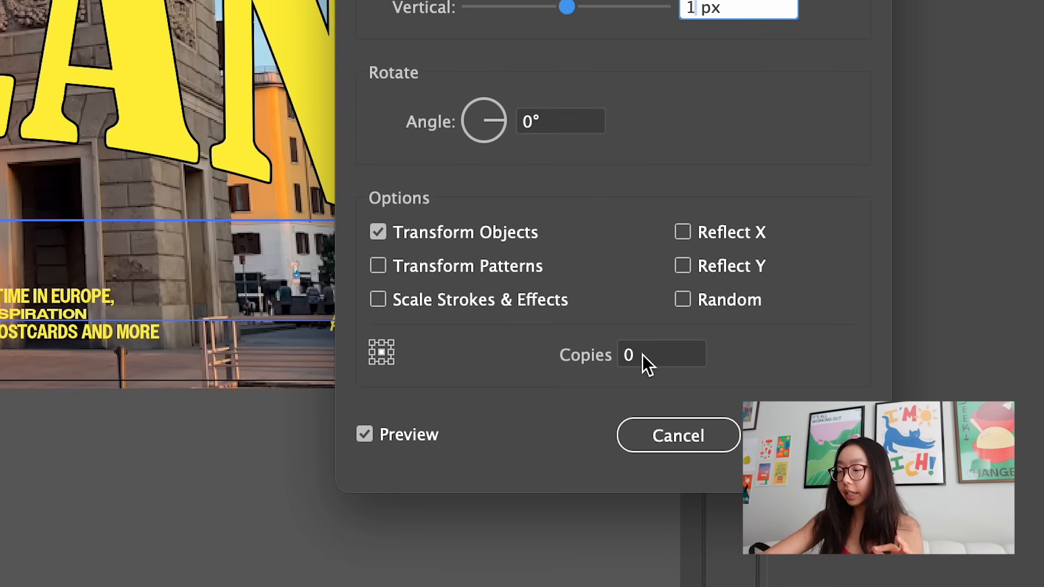
pyautogui.click(814, 441)
pyautogui.write('20')
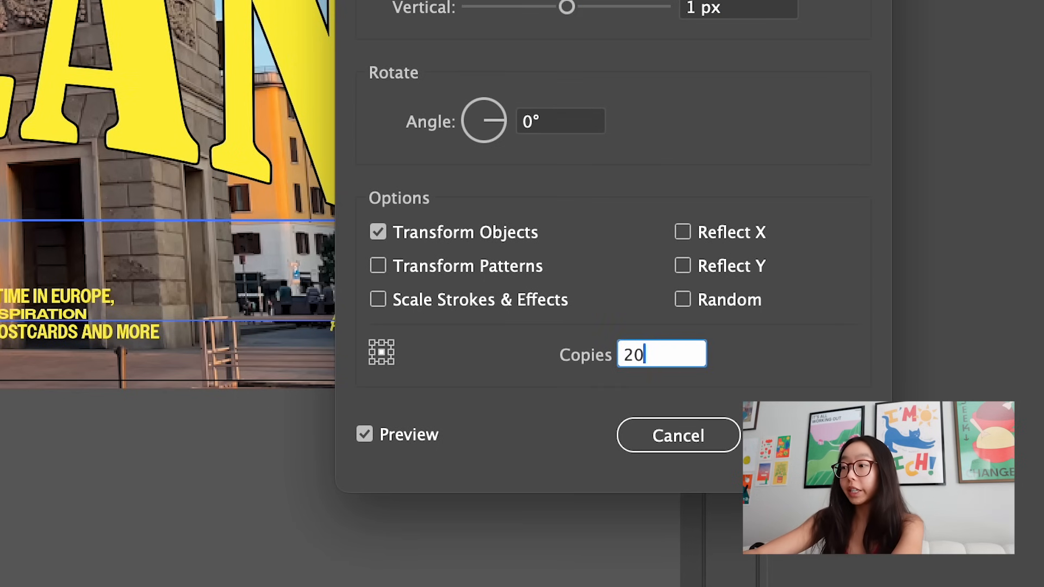
pyautogui.click(748, 8)
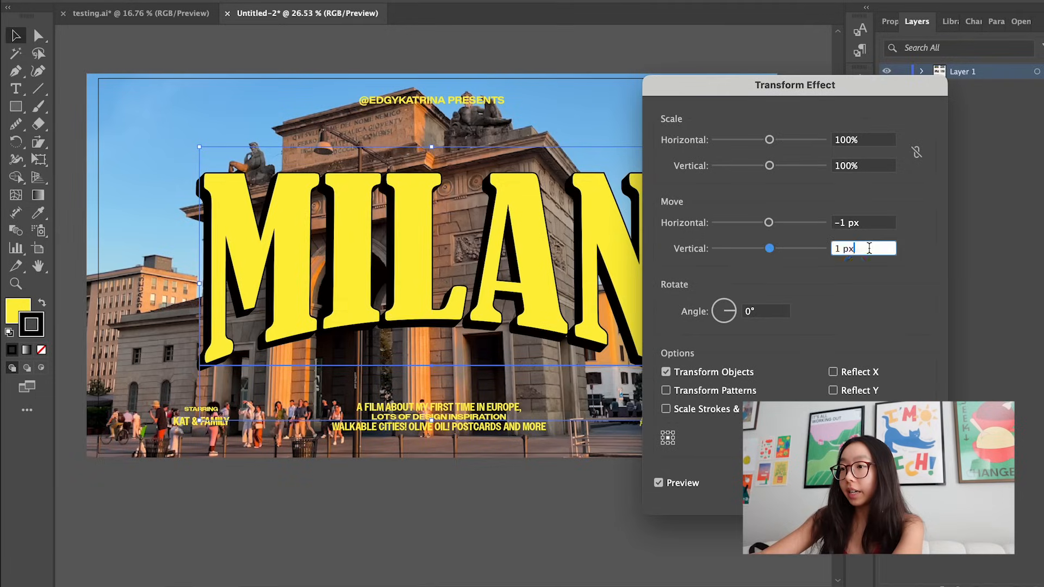
# Try a larger and a smaller number of copies for the title's block shadow.
pyautogui.press('shift')
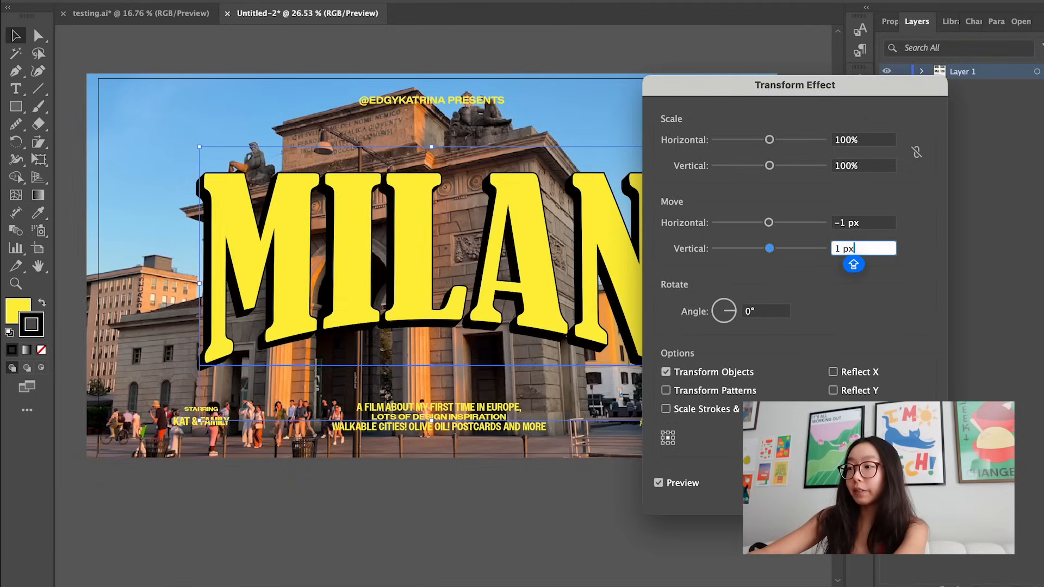
pyautogui.click(814, 440)
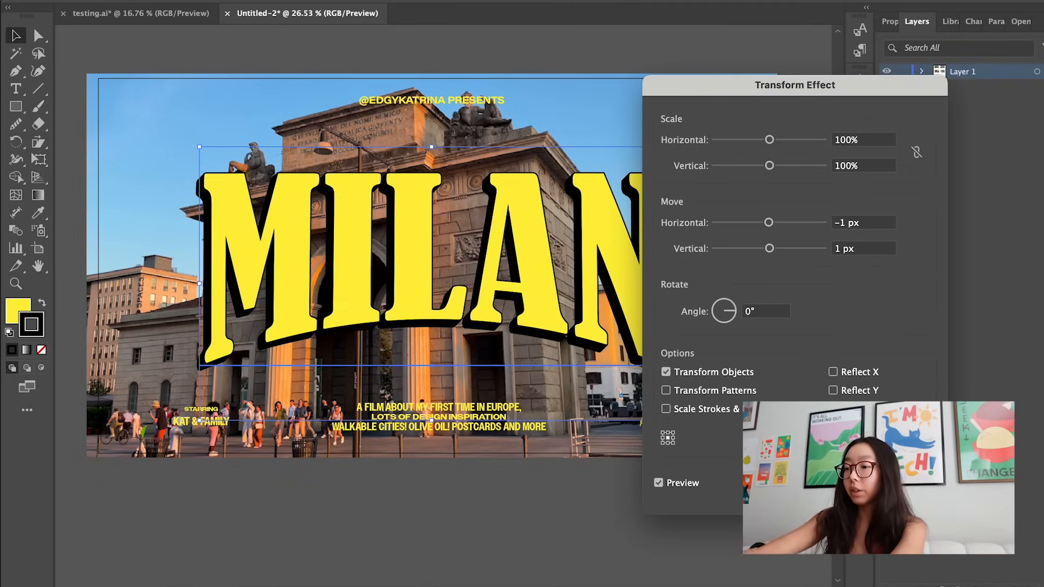
pyautogui.click(874, 250)
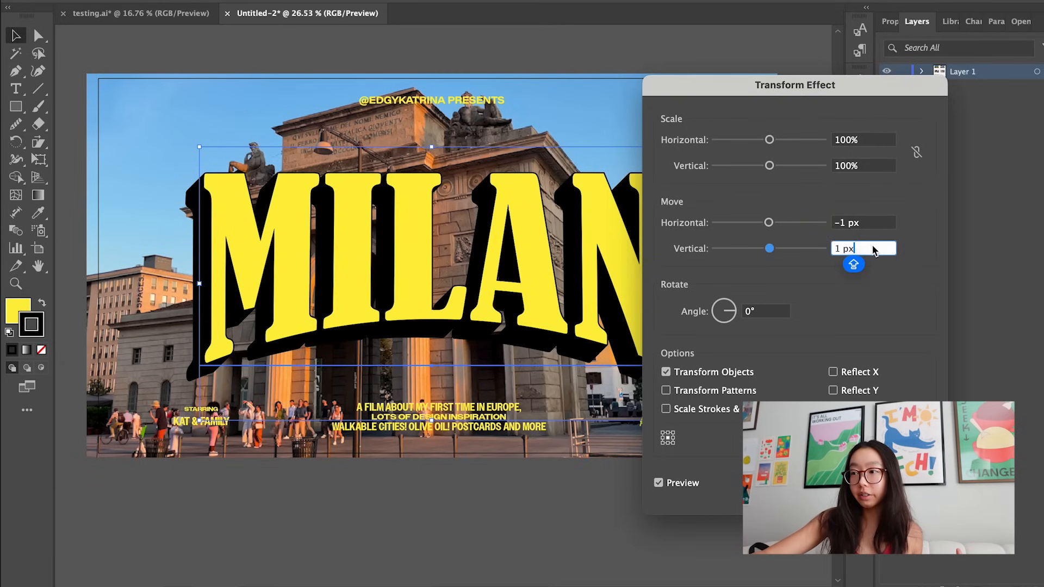
pyautogui.click(864, 438)
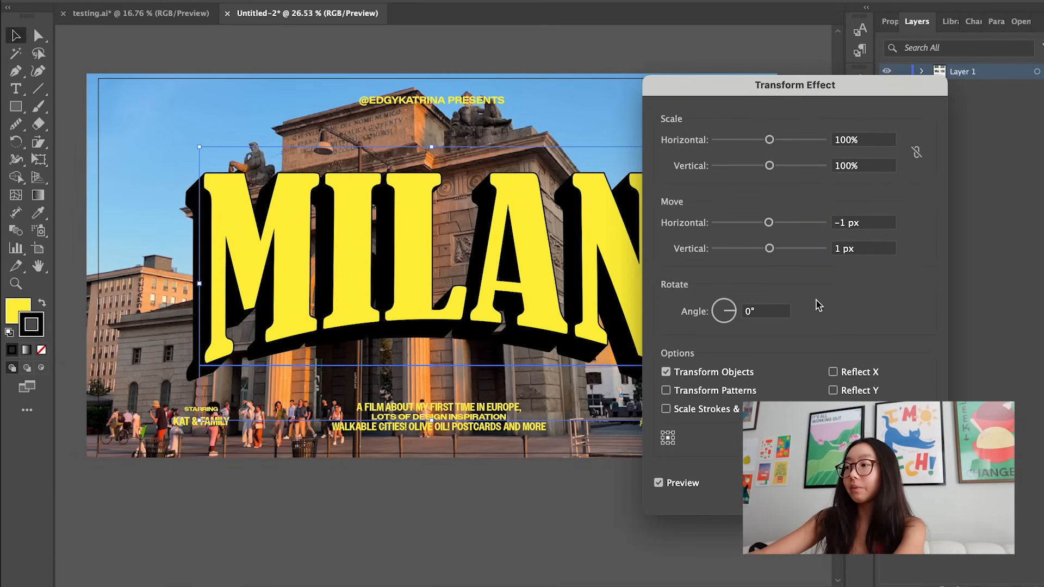
pyautogui.click(872, 249)
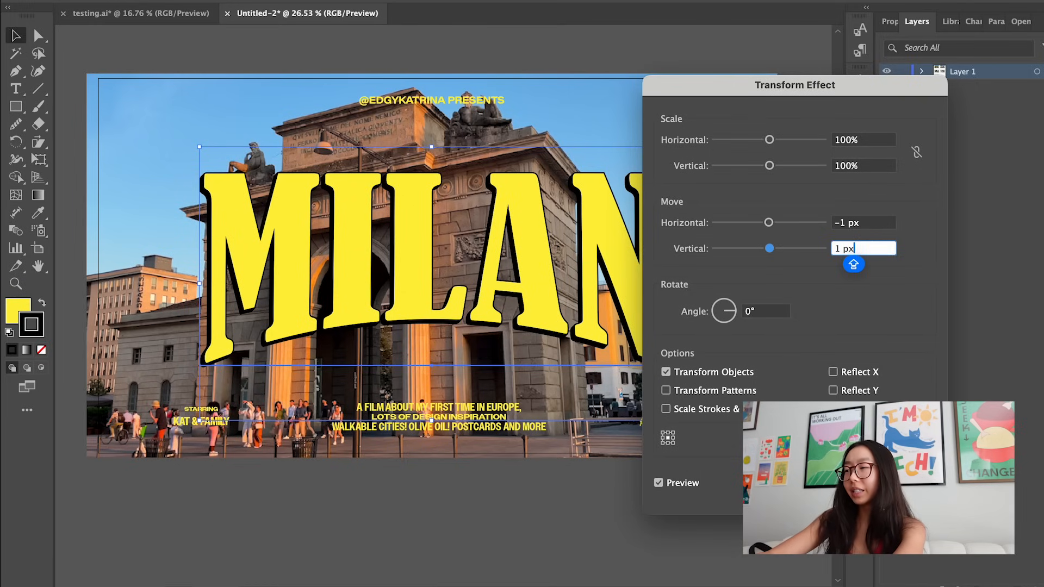
# Restore the original number of copies for the title's block shadow, apply the Transform effect and deselect the title.
pyautogui.click(864, 439)
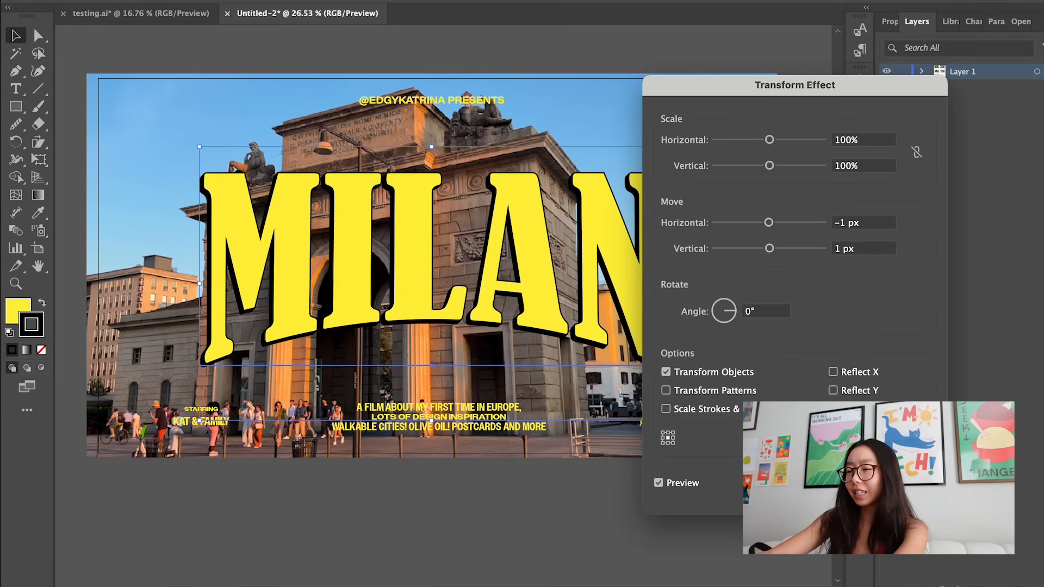
pyautogui.click(873, 248)
pyautogui.click(909, 483)
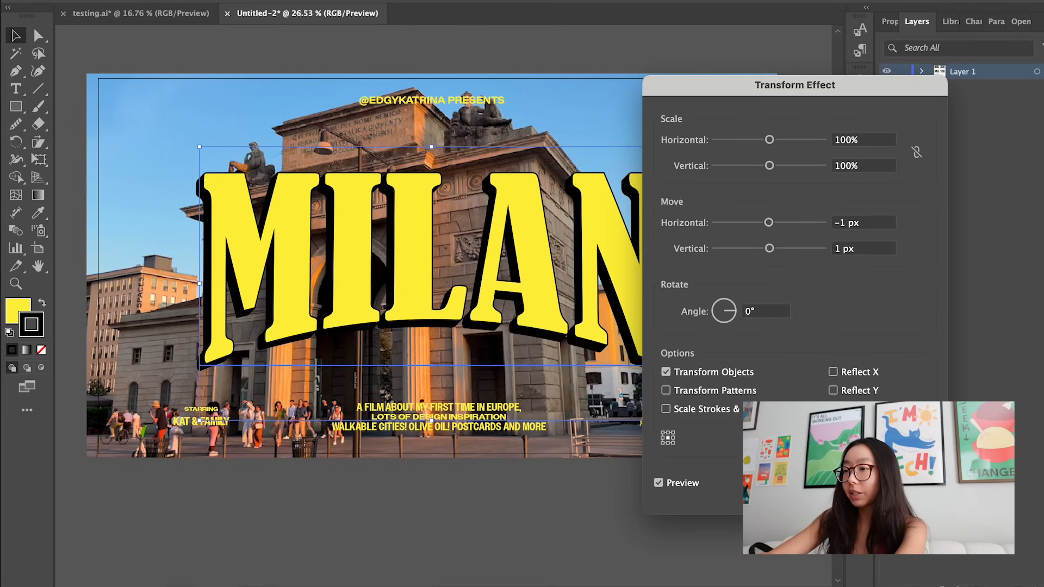
pyautogui.click(633, 490)
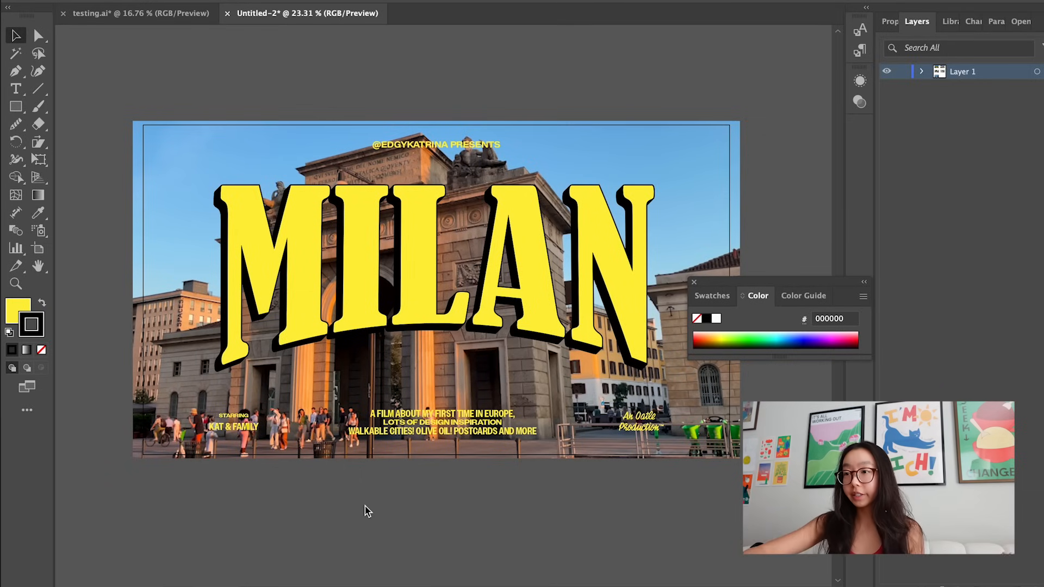
# Unlock all objects and move the background photo off the "MILAN" artboard, leaving the title and credits in place.
pyautogui.click(237, 0)
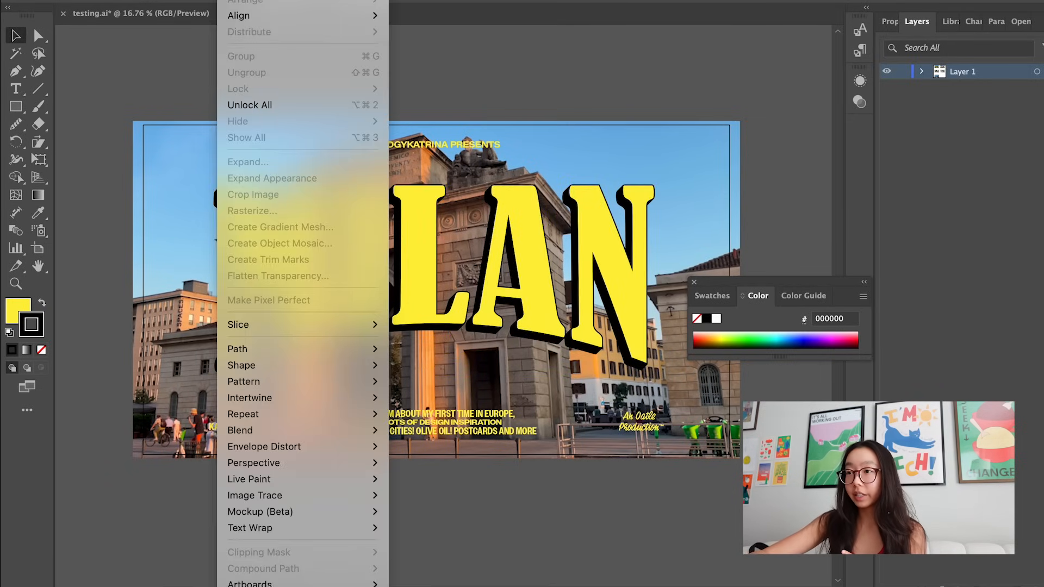
pyautogui.click(275, 107)
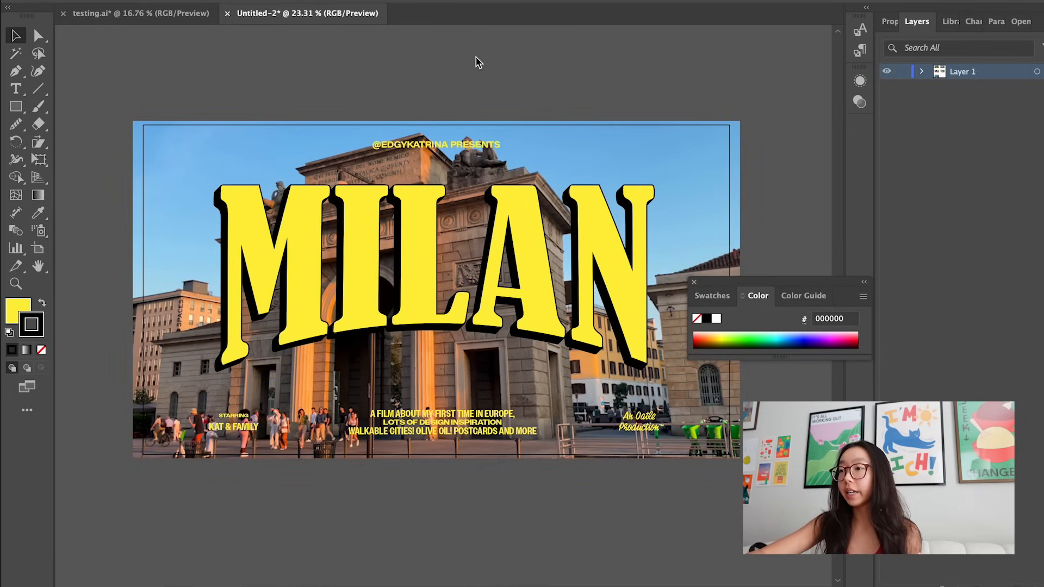
pyautogui.moveTo(588, 145); pyautogui.dragTo(484, 338)
pyautogui.scroll(-5, 367, 485)
pyautogui.moveTo(361, 499); pyautogui.dragTo(702, 113)
# Start a PNG export of the design using artboards, limited to artboard range 1.
pyautogui.scroll(4, 481, 408)
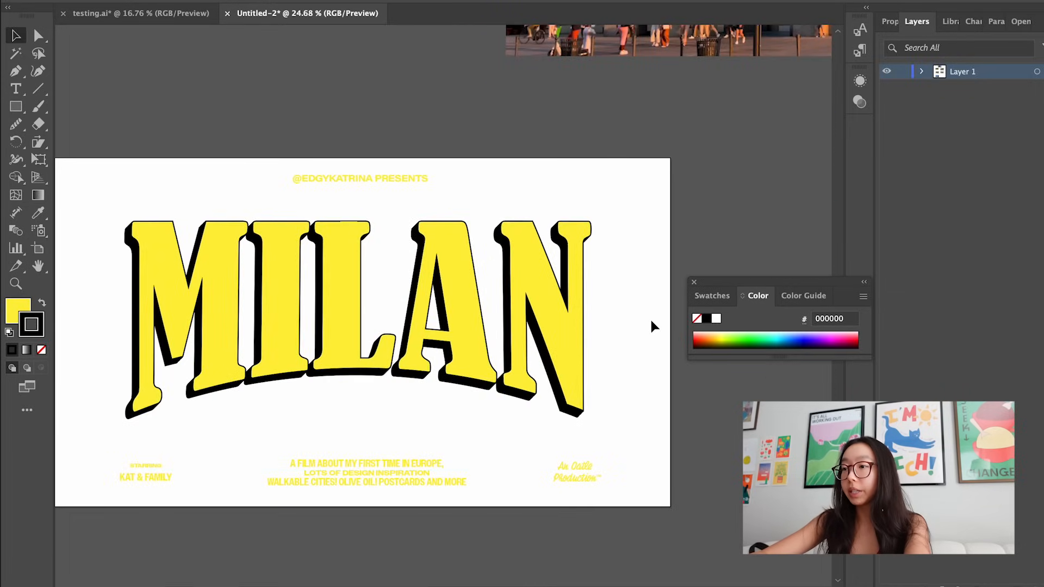
pyautogui.hscroll(-3, 650, 326)
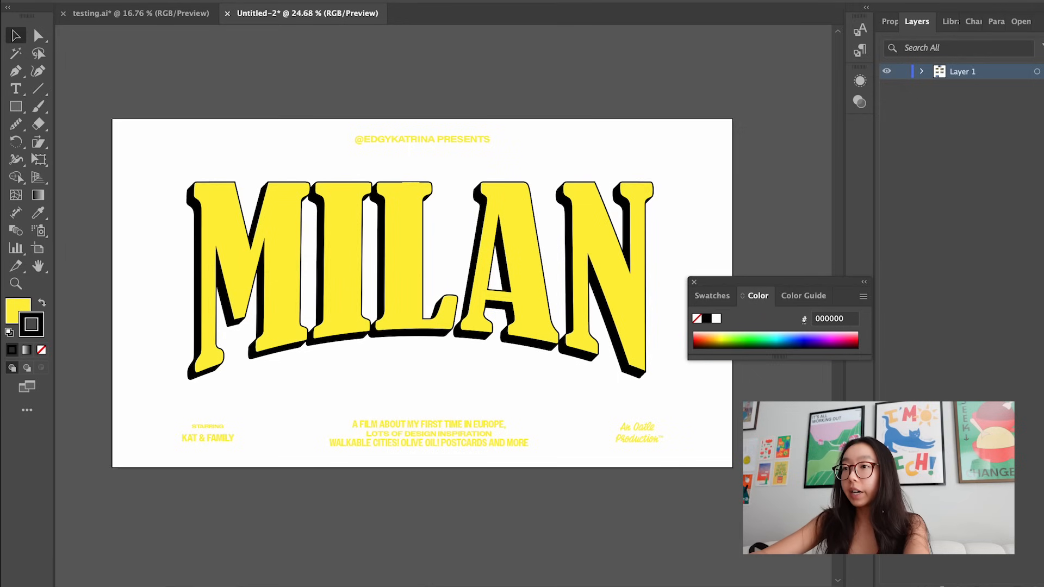
pyautogui.click(166, 0)
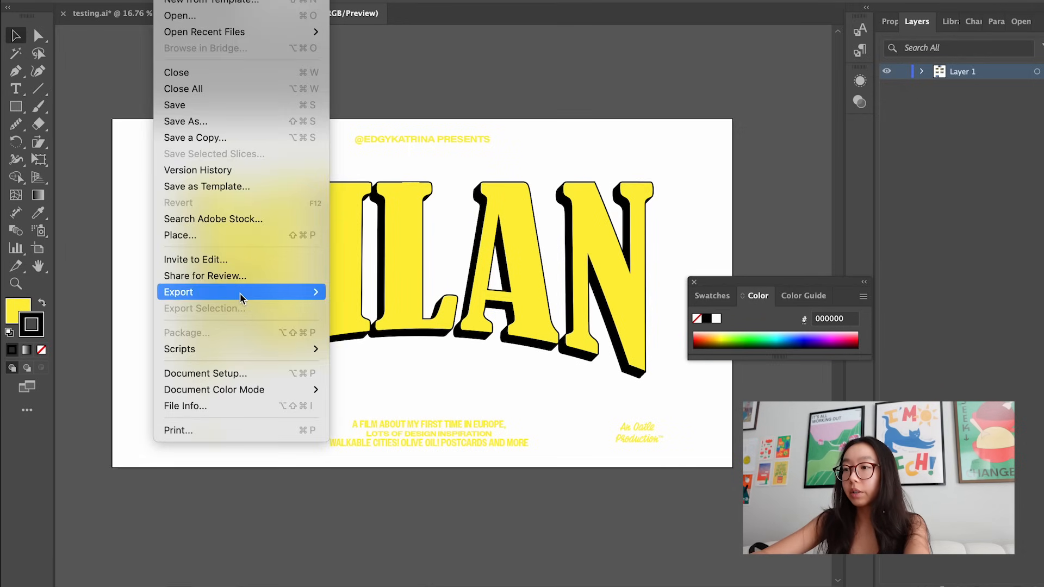
pyautogui.moveTo(241, 299)
pyautogui.click(378, 309)
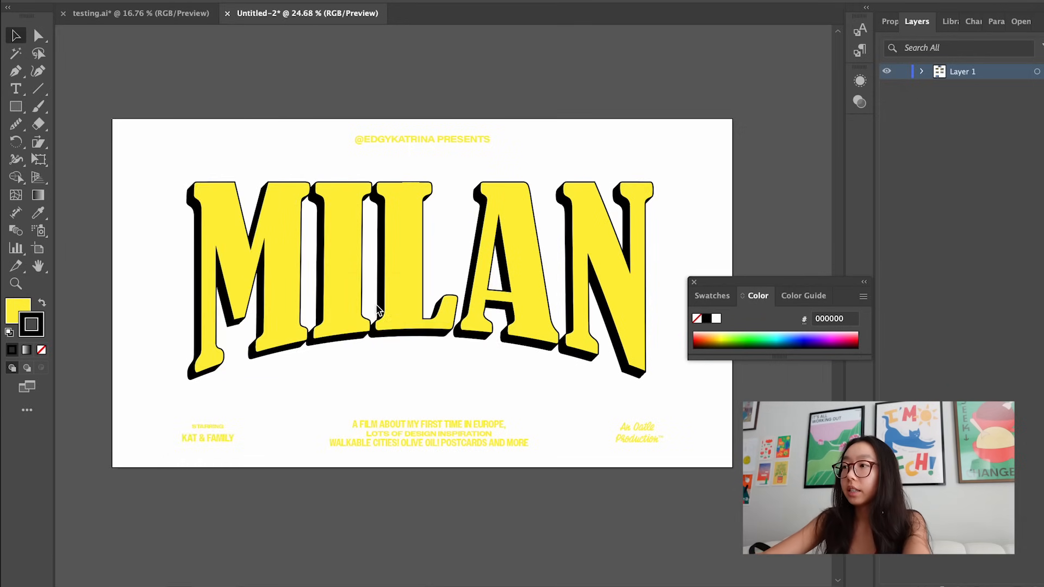
pyautogui.click(450, 288)
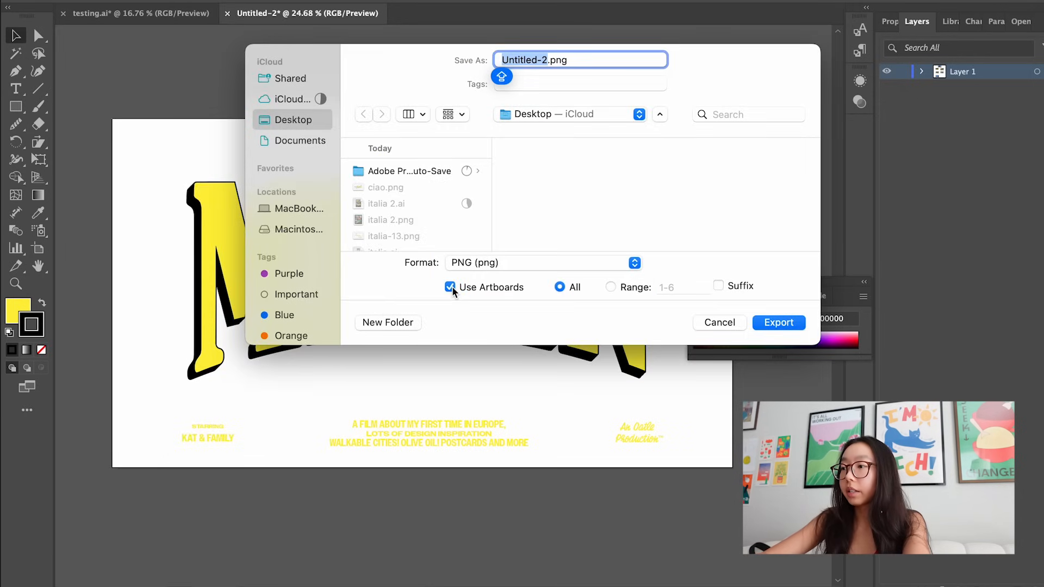
pyautogui.click(680, 280)
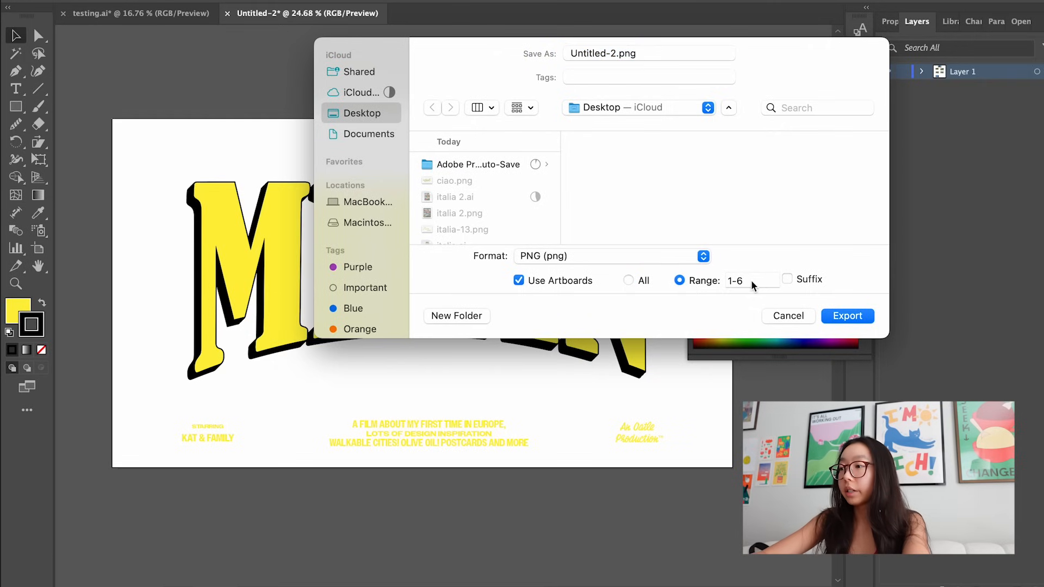
pyautogui.click(753, 282)
pyautogui.write('1')
# Name the export "milan intro card" and export it at High (300 ppi) resolution with a transparent background.
pyautogui.click(626, 56)
pyautogui.write('milan intro card')
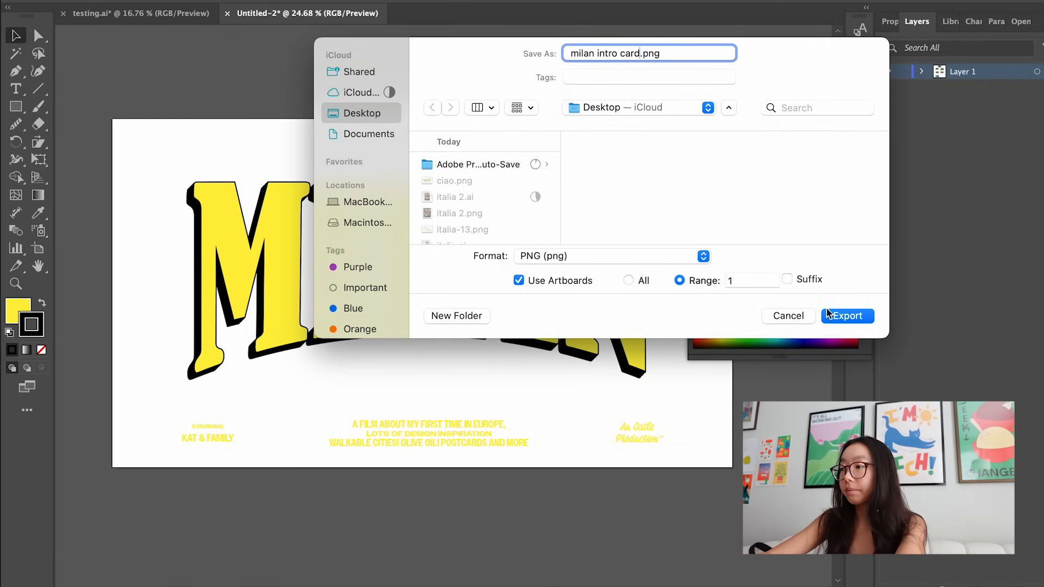
pyautogui.click(842, 317)
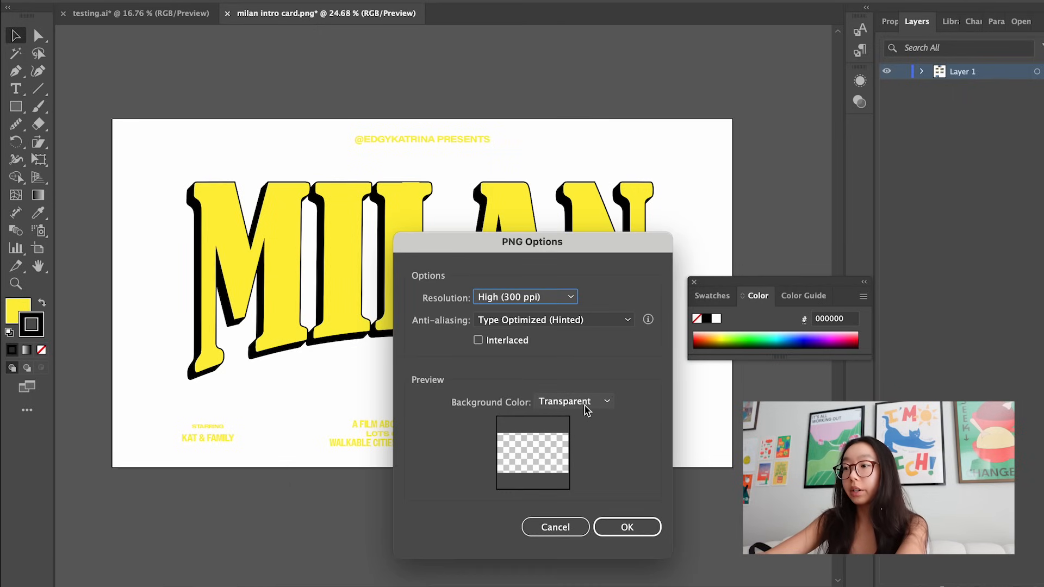
pyautogui.click(602, 402)
pyautogui.click(586, 424)
pyautogui.click(625, 526)
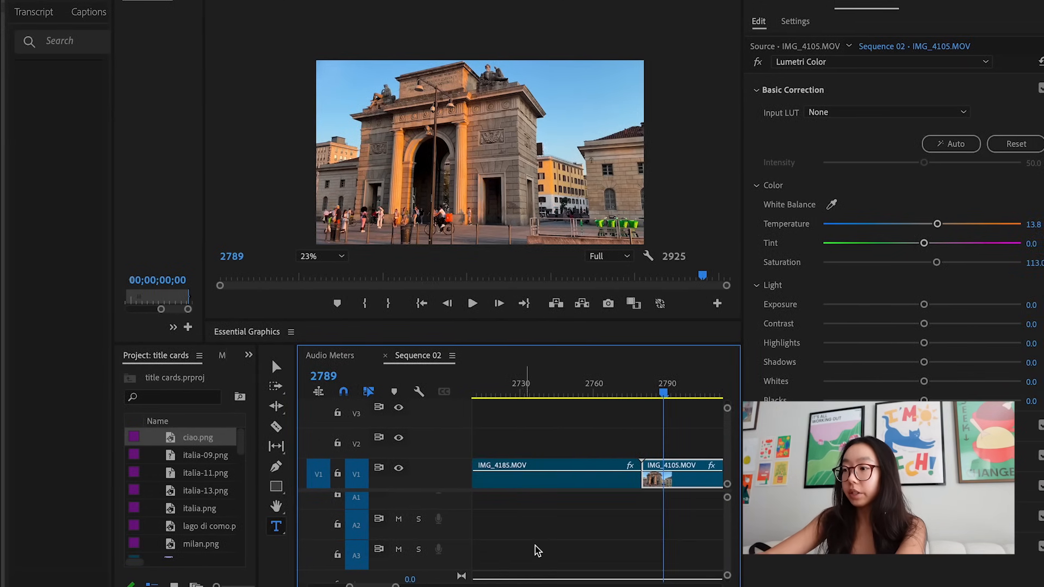
# Switch to Premiere Pro and play the IMG_4105.MOV clip in Sequence 02.
pyautogui.hscroll(3, 674, 554)
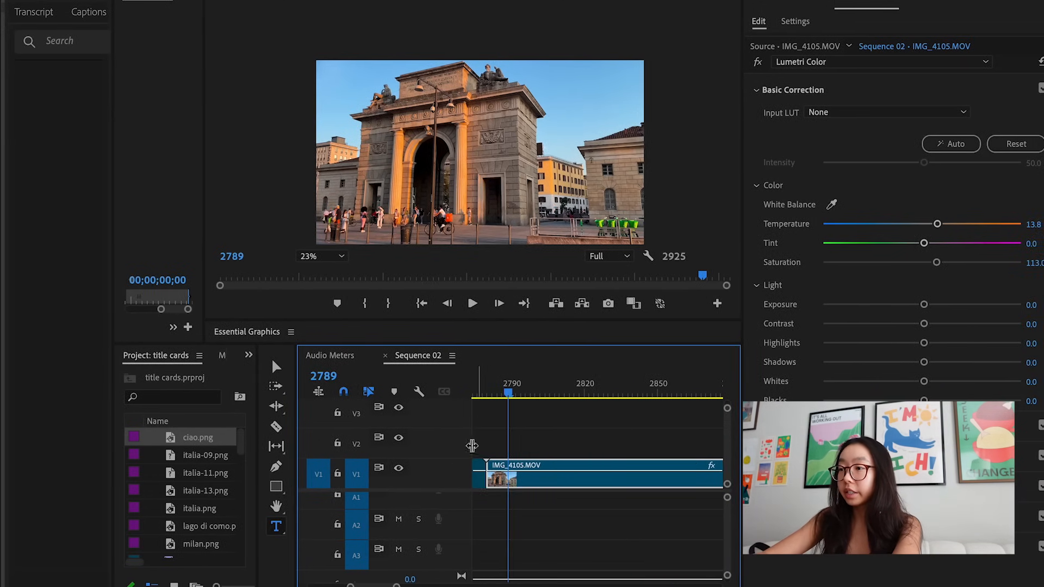
pyautogui.press('space')
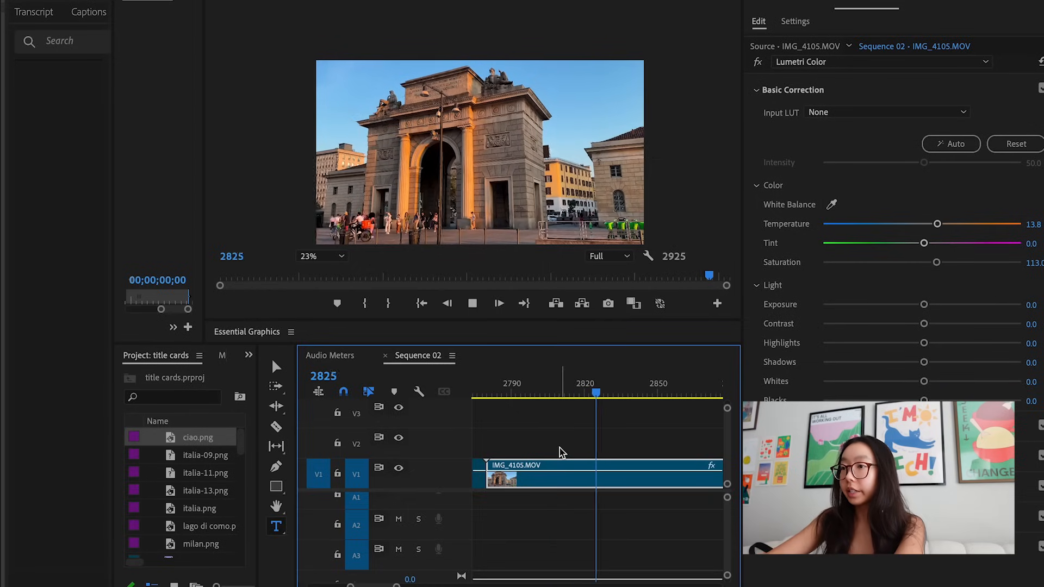
pyautogui.press('space')
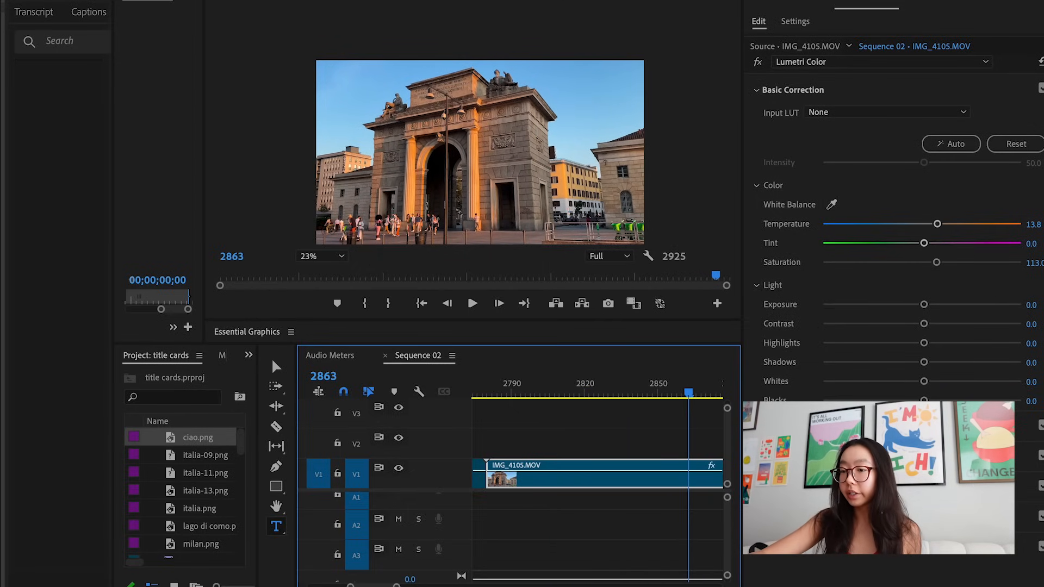
# Place milan intro card.png on track V2 above IMG_4105.MOV and fit it to the frame size.
pyautogui.moveTo(6, 585); pyautogui.dragTo(518, 453)
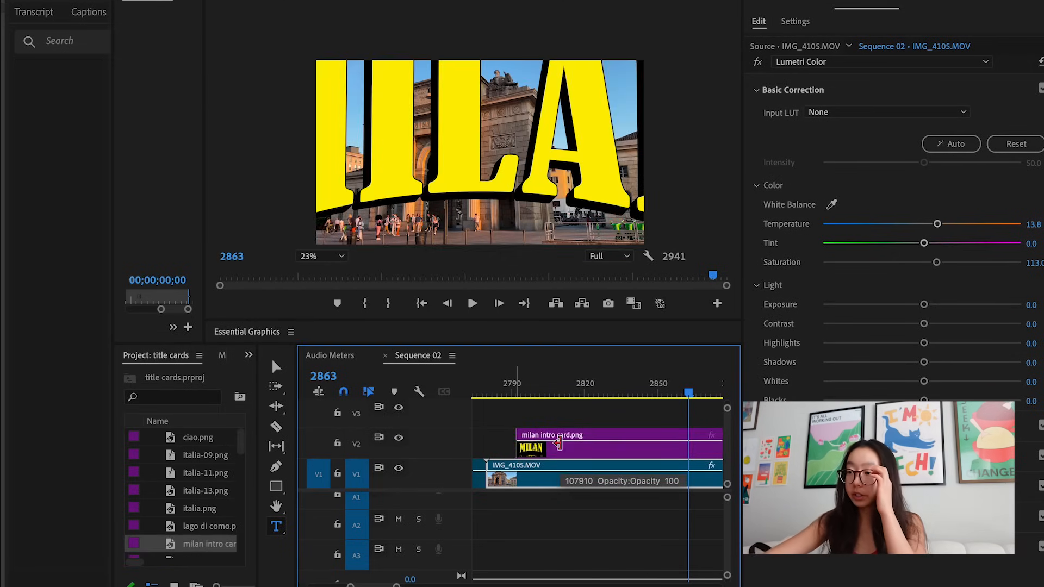
pyautogui.click(565, 449)
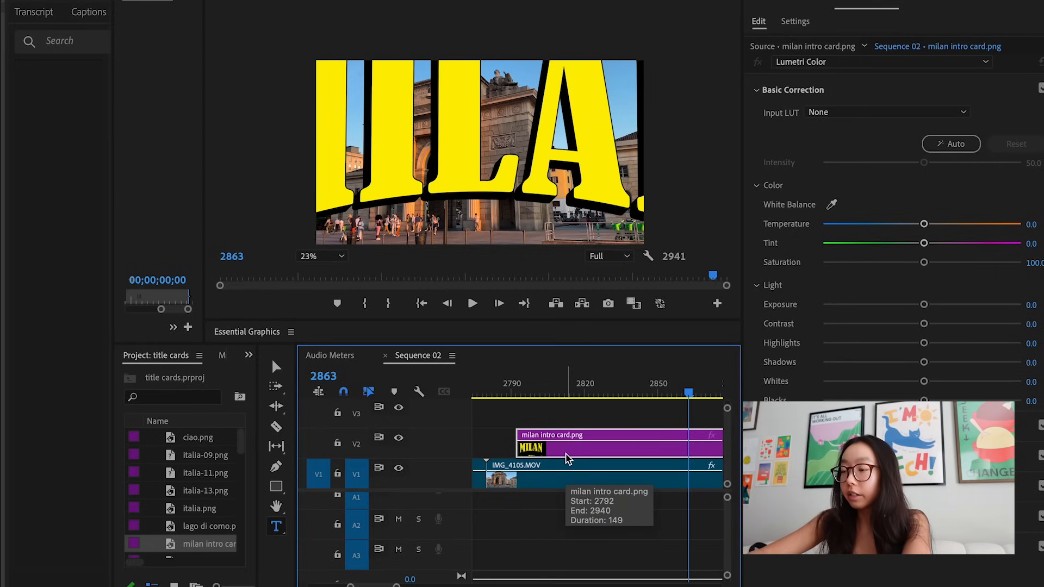
pyautogui.rightClick(566, 458)
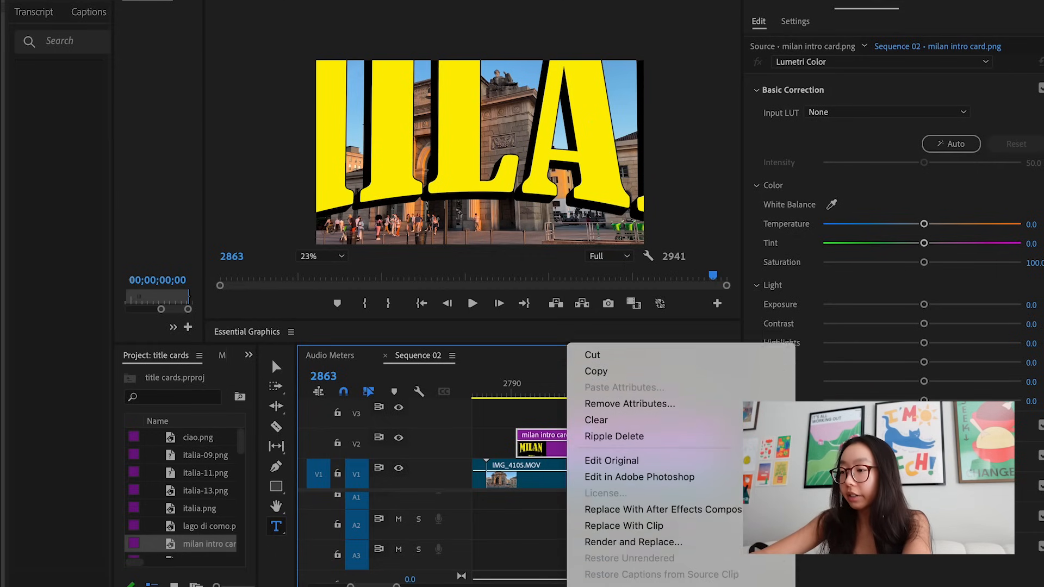
pyautogui.click(624, 528)
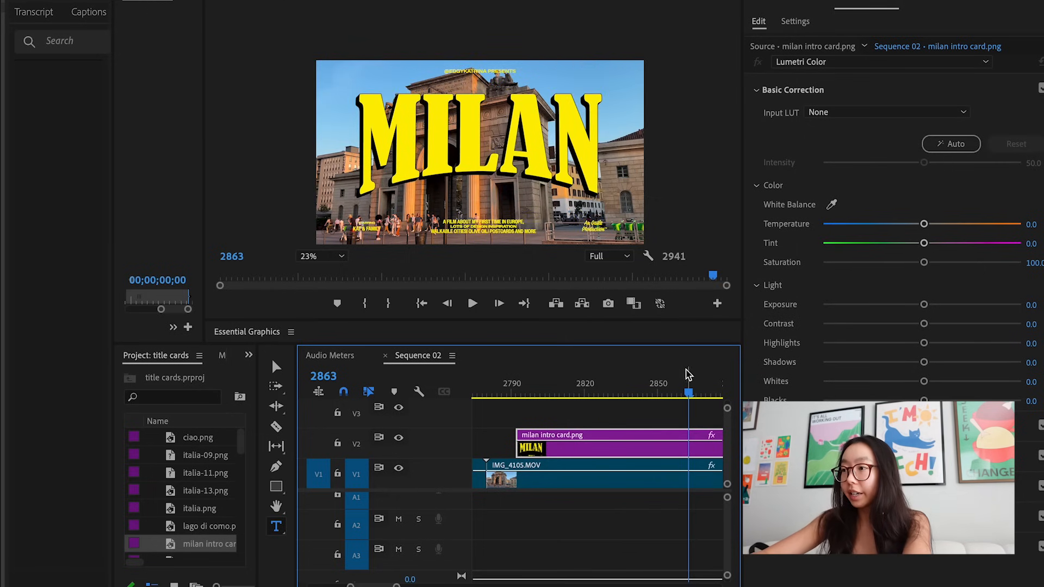
# Shift the milan intro card clip slightly later on track V2 and play the sequence from just before it.
pyautogui.moveTo(690, 392); pyautogui.dragTo(525, 398)
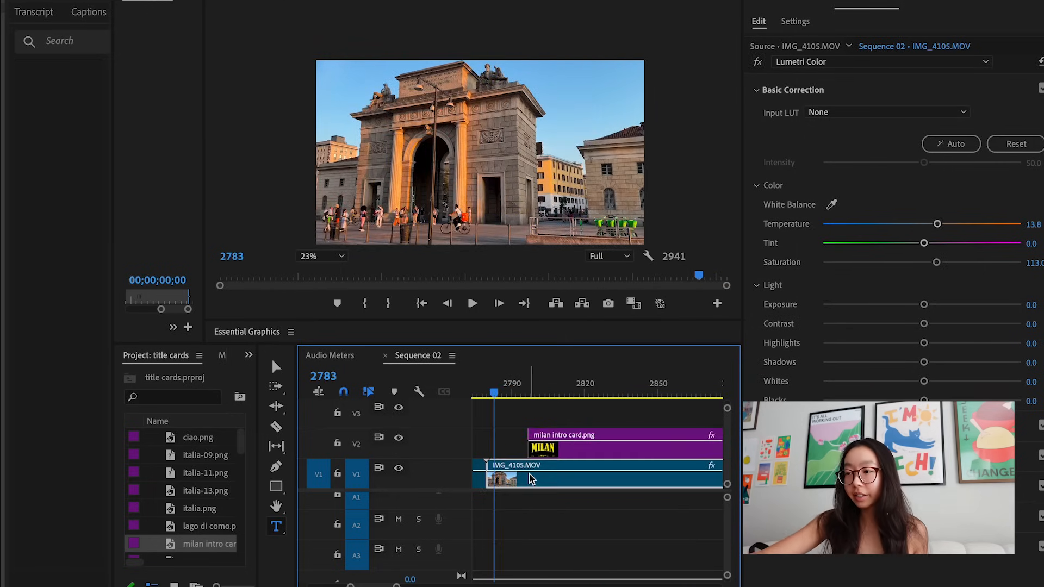
pyautogui.press('space')
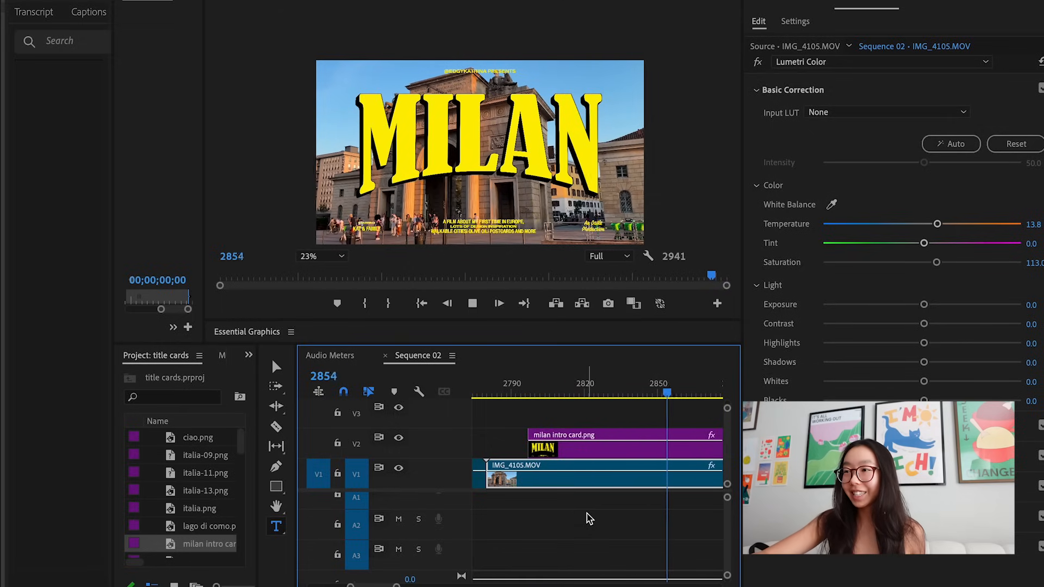
pyautogui.press('space')
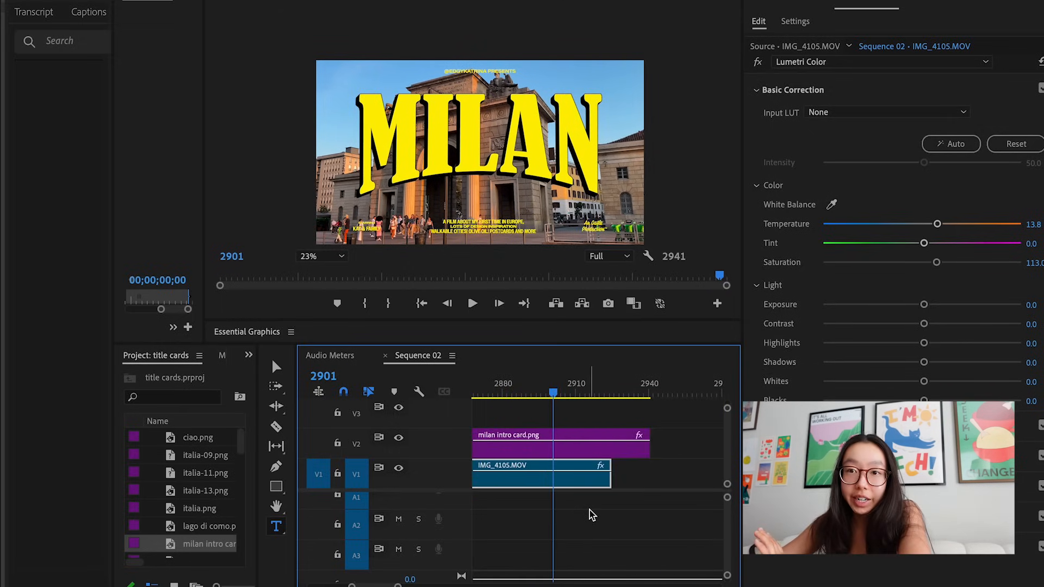
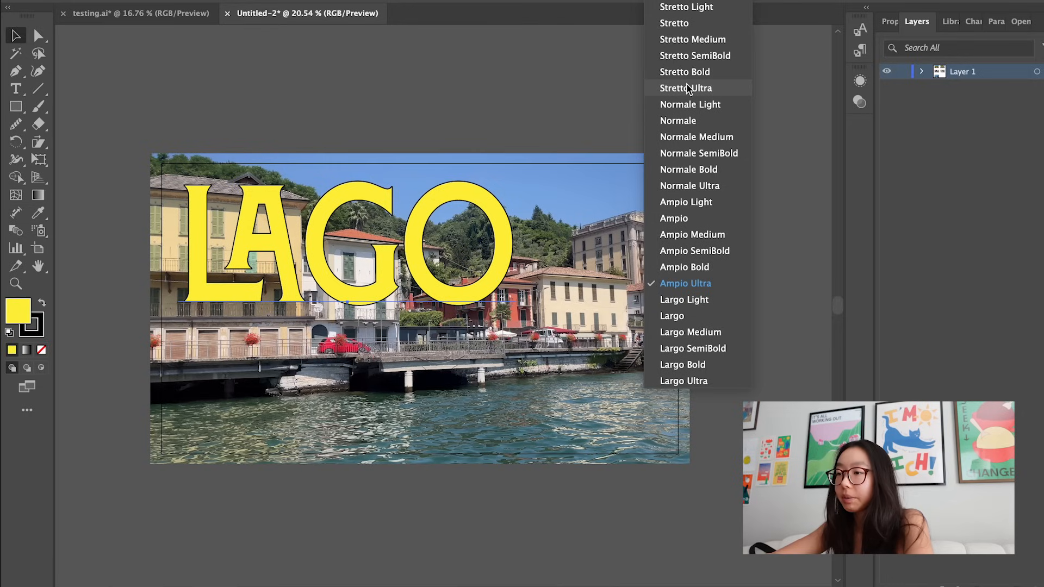
# In Illustrator, set the lake title's font style to Stretto Ultra and enter the word "COMO" below "LAGO".
pyautogui.click(687, 87)
pyautogui.doubleClick(514, 252)
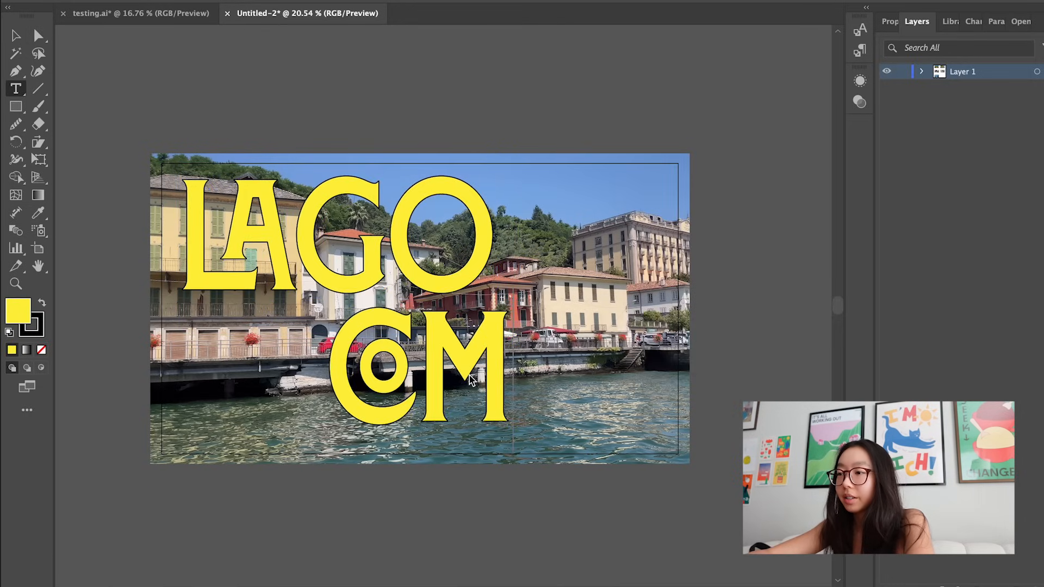
pyautogui.write('OMO')
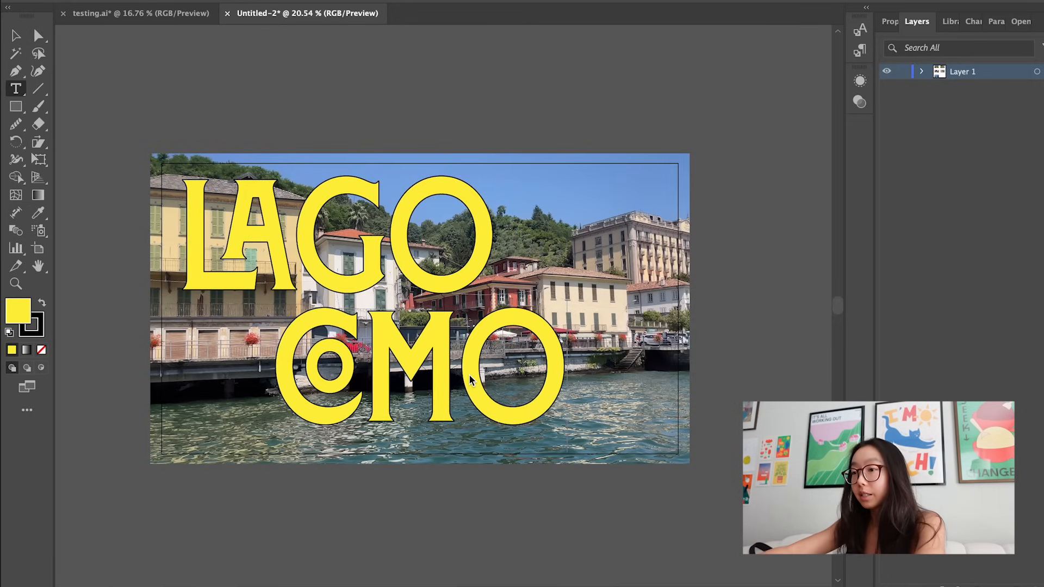
pyautogui.press('Escape')
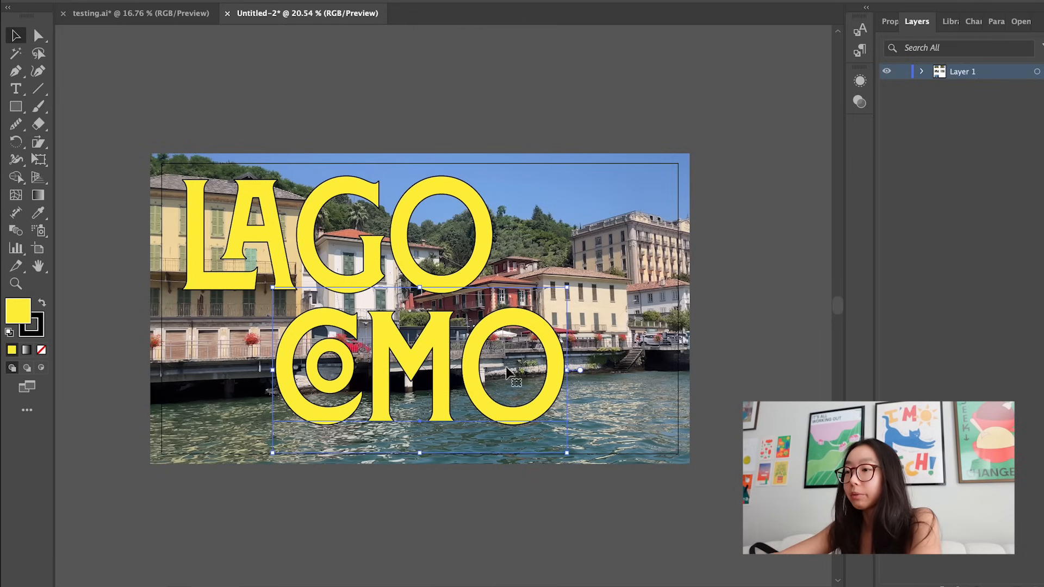
# Try a curled alternate glyph for the initial C of "COMO".
pyautogui.press('t')
pyautogui.moveTo(354, 372); pyautogui.dragTo(274, 370)
pyautogui.press('Right')
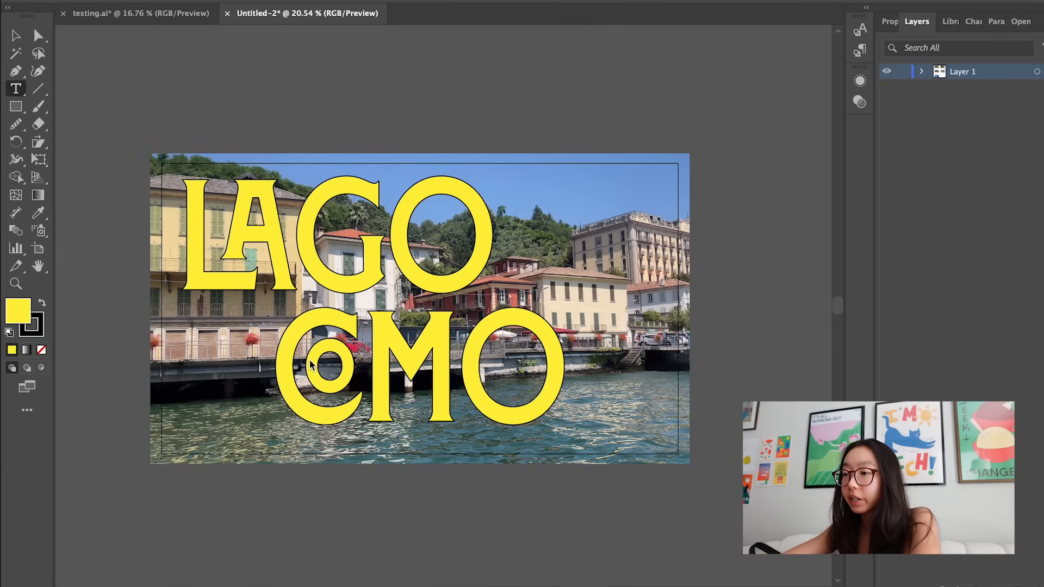
pyautogui.moveTo(351, 355); pyautogui.dragTo(308, 356)
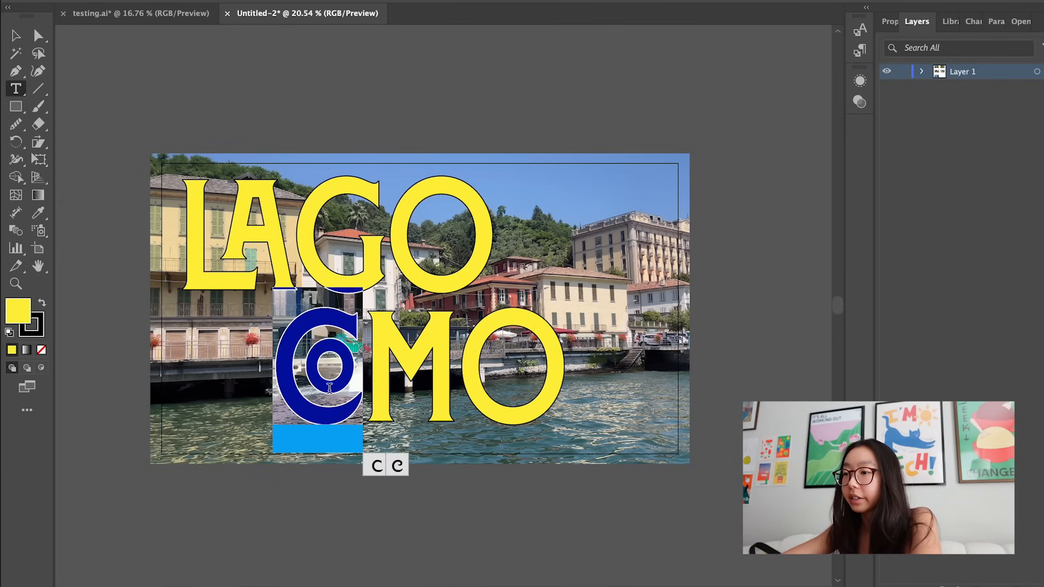
pyautogui.click(398, 465)
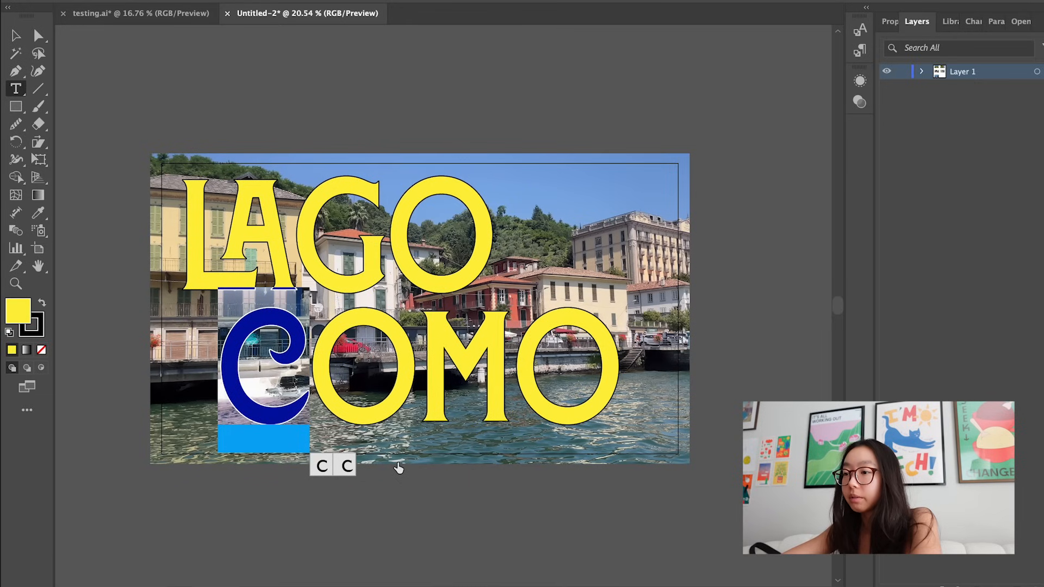
pyautogui.click(391, 385)
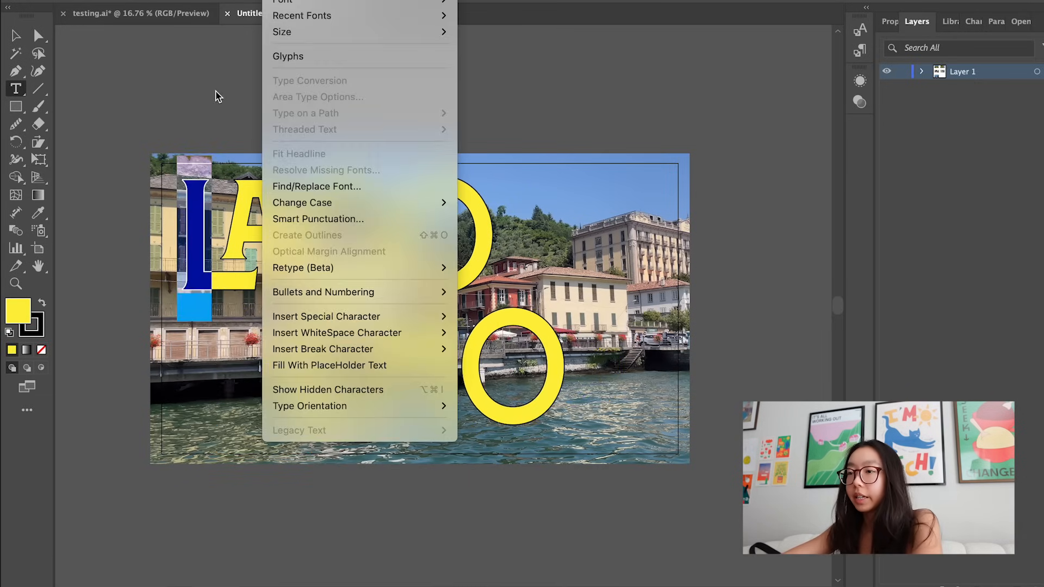
# Select the letters "LA" in "LAGO" and open the Glyphs panel showing Alternates For Current Selection.
pyautogui.click(217, 95)
pyautogui.click(35, 37)
pyautogui.press('v')
pyautogui.scroll(3, 224, 191)
pyautogui.doubleClick(295, 234)
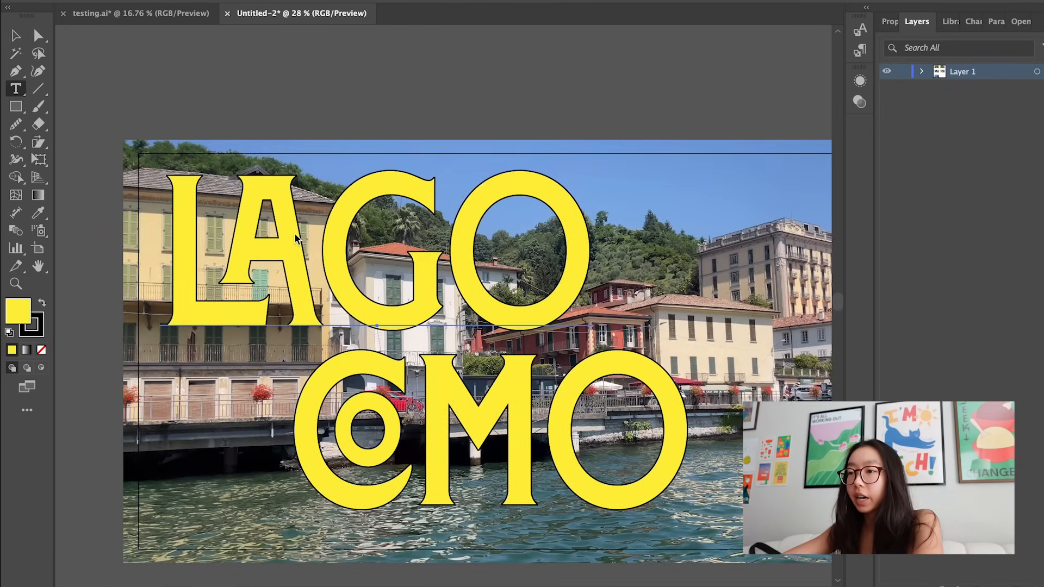
pyautogui.moveTo(295, 234); pyautogui.dragTo(134, 235)
pyautogui.click(272, 1)
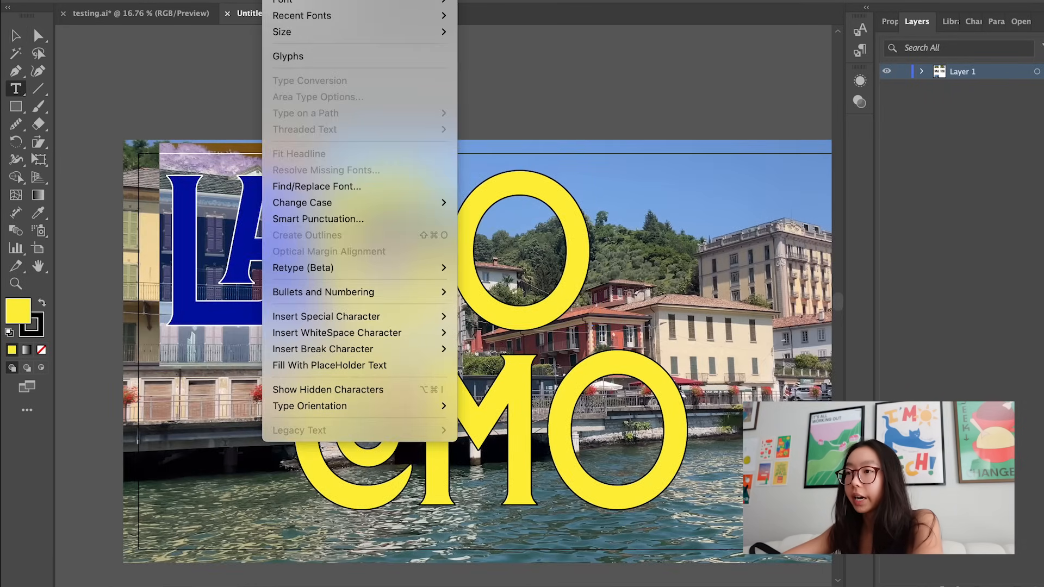
pyautogui.click(324, 53)
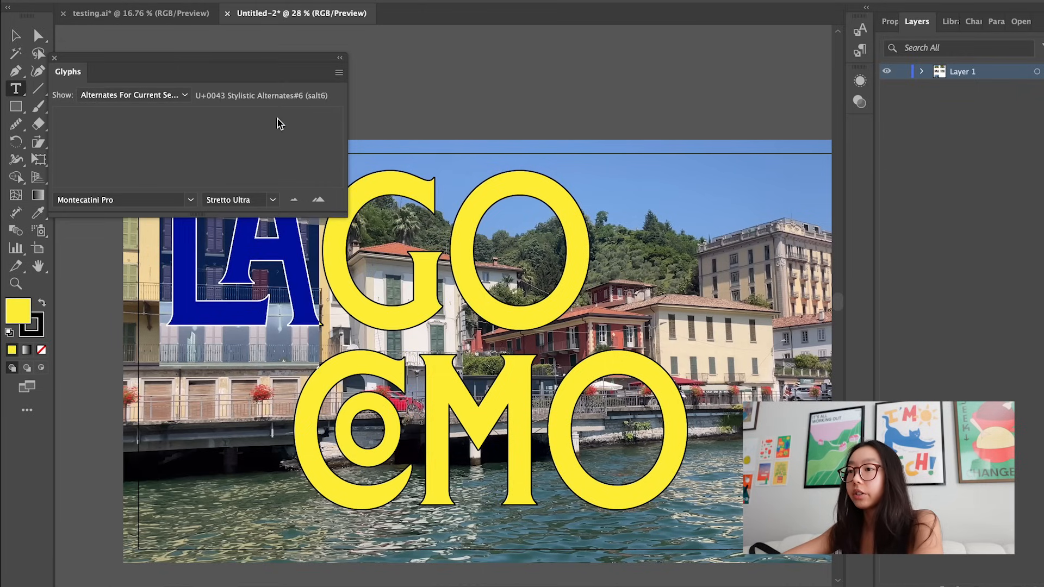
pyautogui.click(185, 95)
pyautogui.click(187, 101)
# Check the available glyph alternates for the remaining letters of "LAGO" and the letters of "COMO".
pyautogui.moveTo(211, 254); pyautogui.dragTo(443, 256)
pyautogui.click(574, 250)
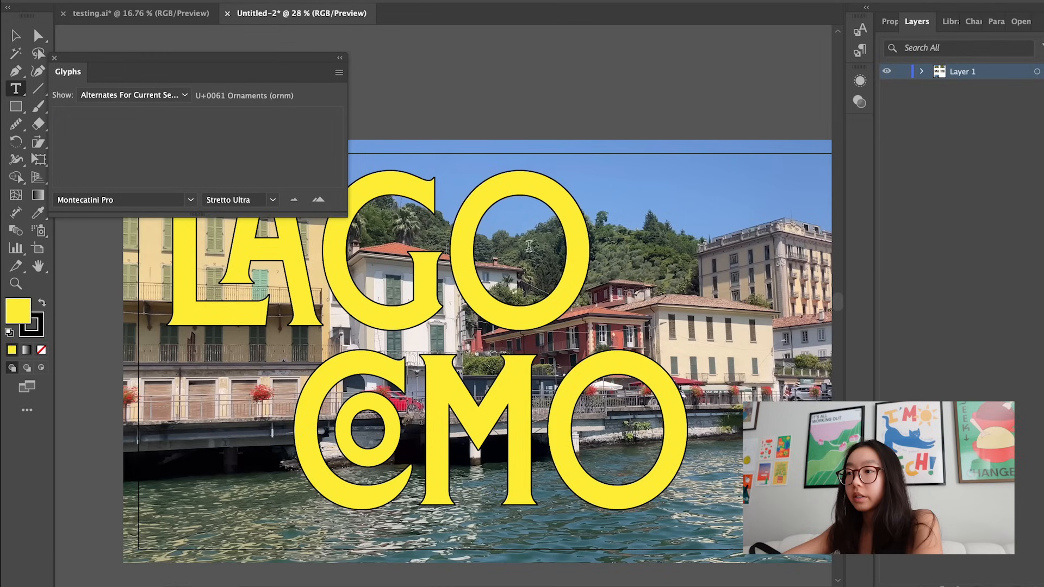
pyautogui.moveTo(461, 247); pyautogui.dragTo(566, 246)
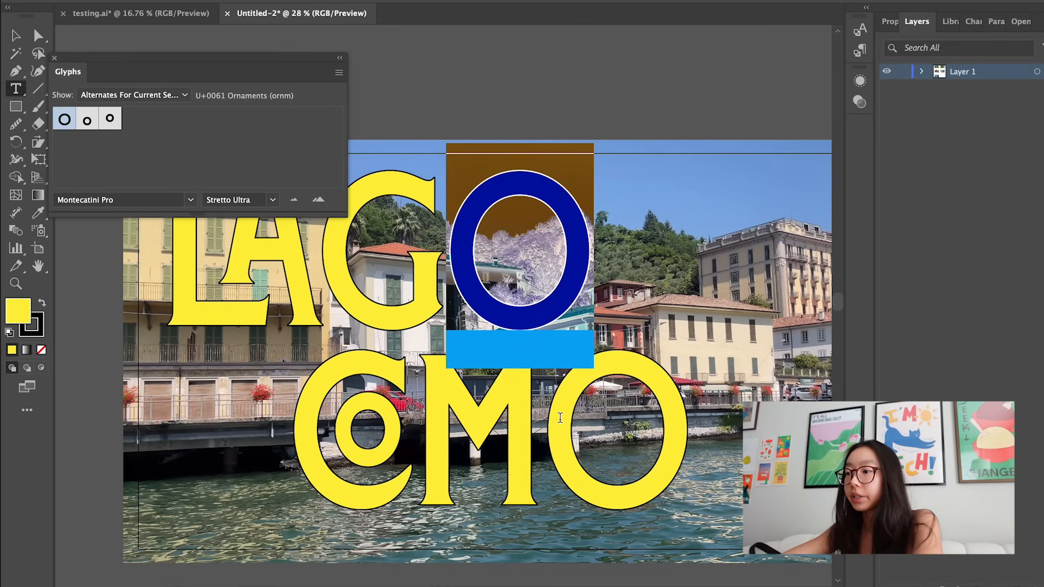
pyautogui.moveTo(560, 421); pyautogui.dragTo(647, 420)
pyautogui.moveTo(525, 425); pyautogui.dragTo(457, 425)
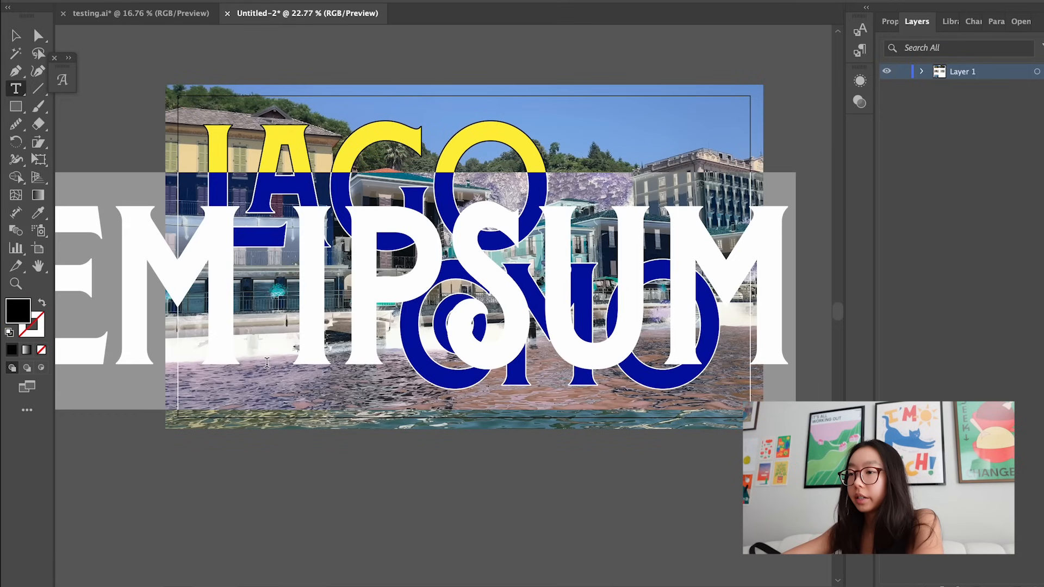
# Add the word "DI" before "COMO" at a smaller size, matching the titles' yellow fill and black outline.
pyautogui.write('DI')
pyautogui.click(37, 37)
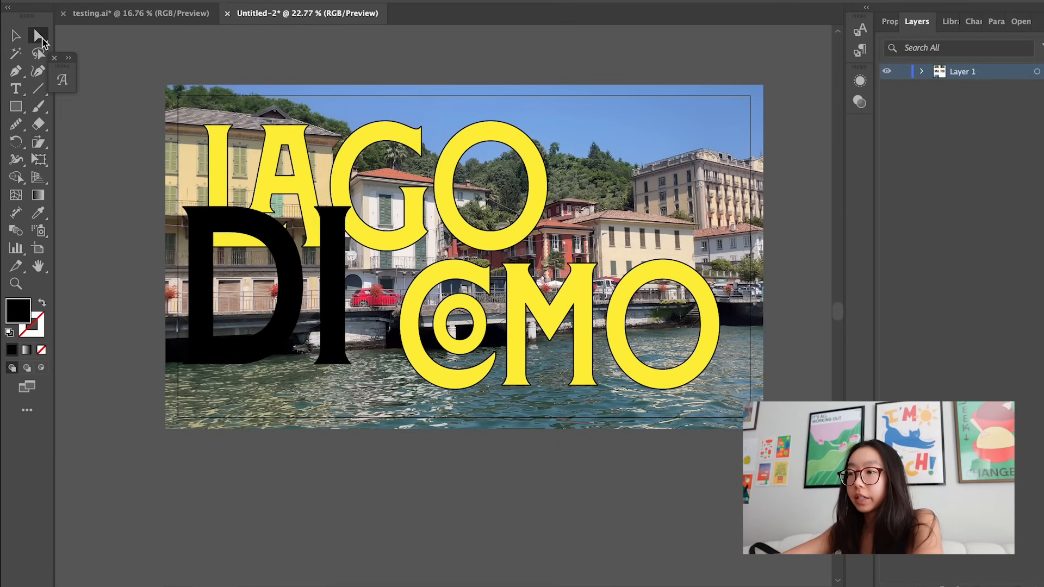
pyautogui.click(351, 159)
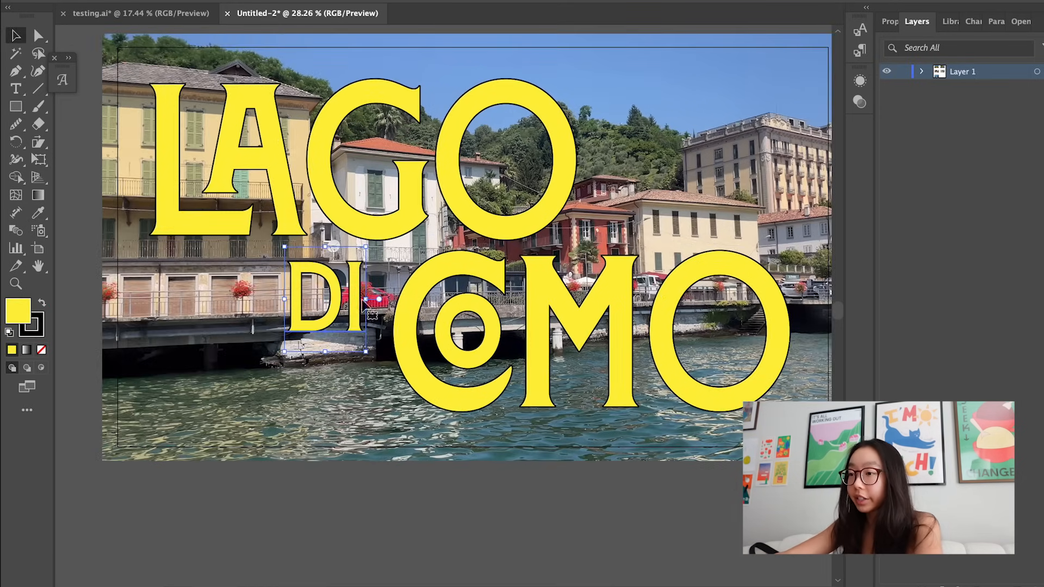
# Widen the word "DI" slightly and shear it vertically so that it slants upward toward "COMO".
pyautogui.moveTo(366, 299); pyautogui.dragTo(372, 299)
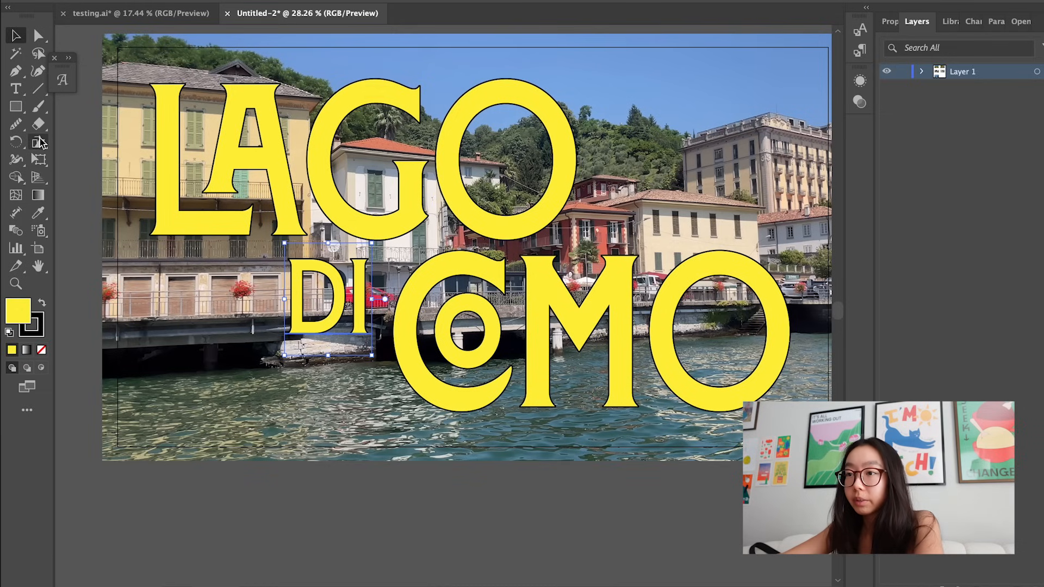
pyautogui.click(39, 143)
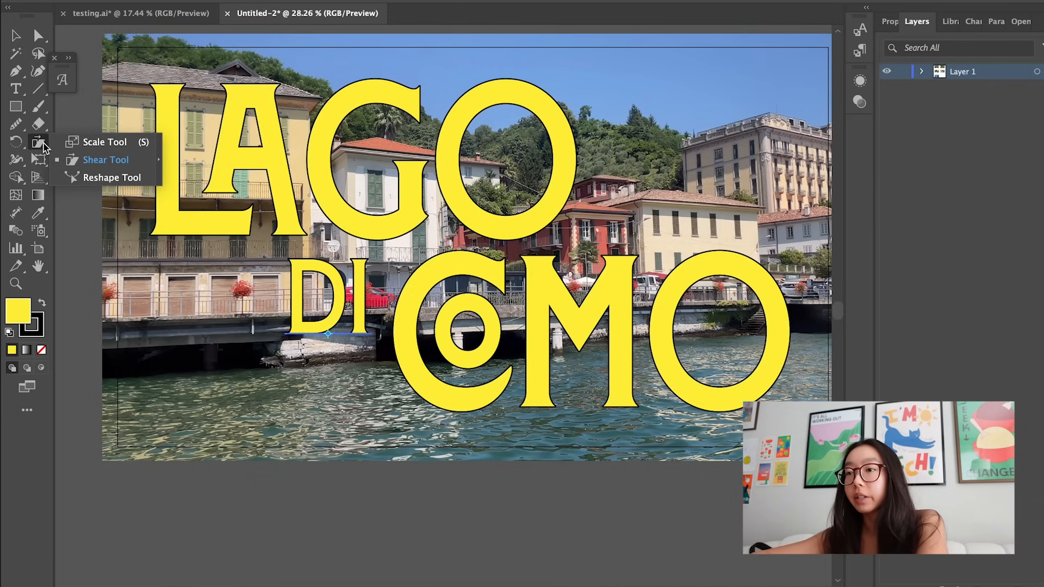
pyautogui.click(92, 159)
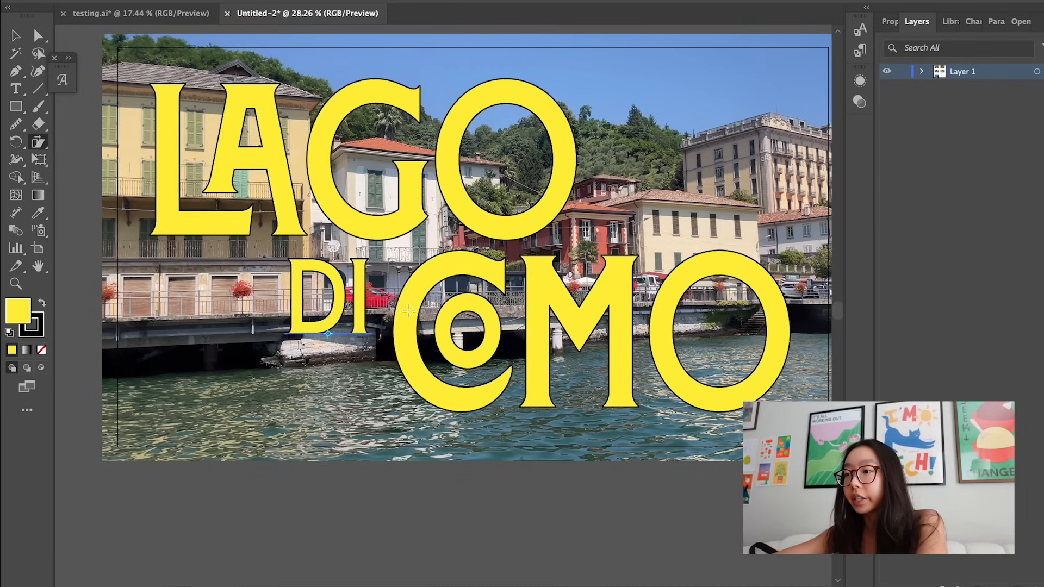
pyautogui.moveTo(360, 292)
pyautogui.mouseDown()
pyautogui.moveTo(360, 276)
pyautogui.moveTo(366, 299)
pyautogui.mouseUp()
pyautogui.press('v')
# Try wider letter spacing on "LAGO" and tighten the letter spacing of "COMO".
pyautogui.scroll(-4, 364, 297)
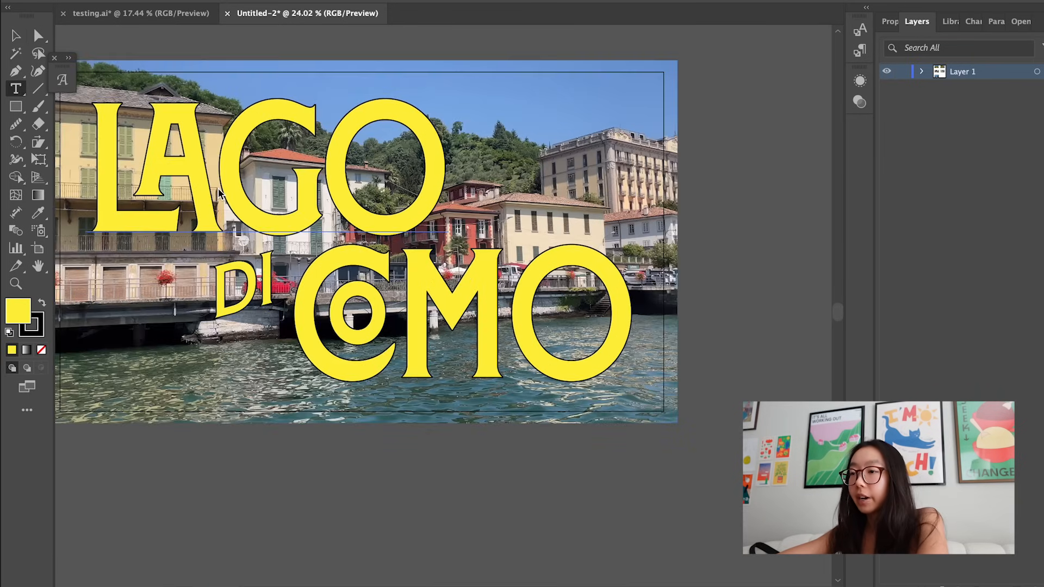
pyautogui.press('super+a')
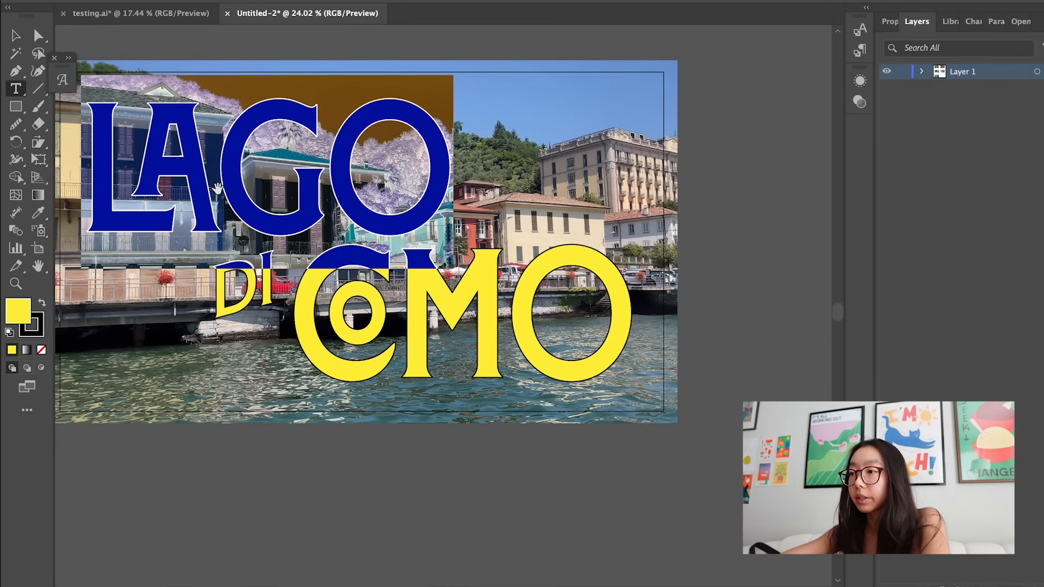
pyautogui.click(39, 35)
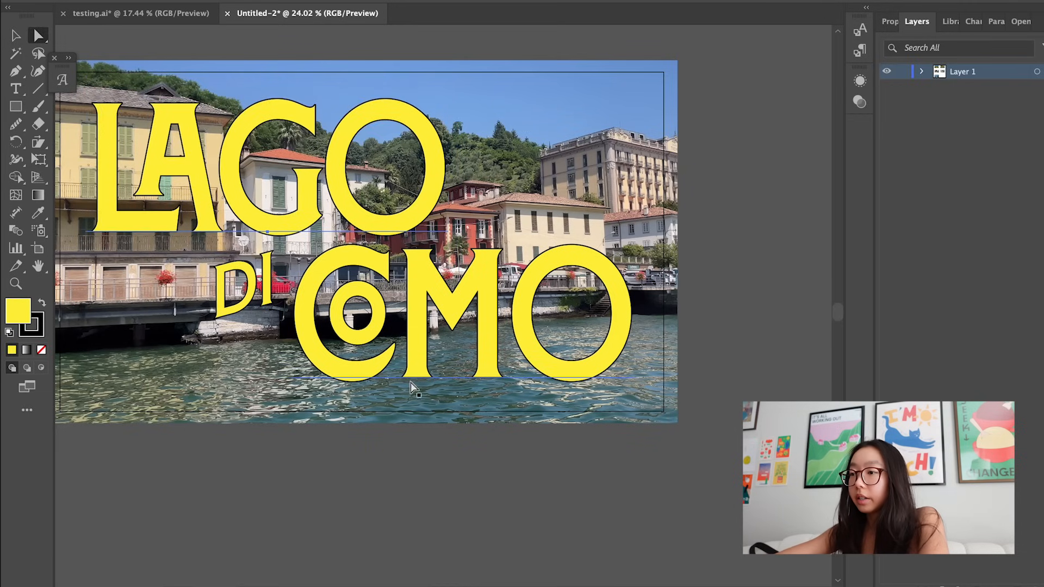
pyautogui.press('t')
pyautogui.moveTo(310, 333); pyautogui.dragTo(632, 312)
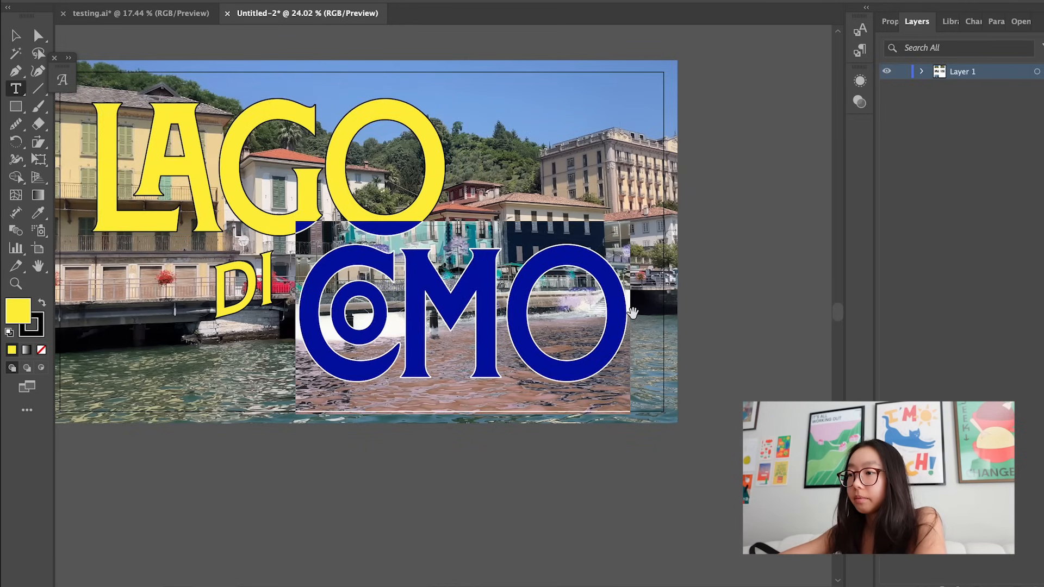
pyautogui.press('Escape')
pyautogui.click(249, 293)
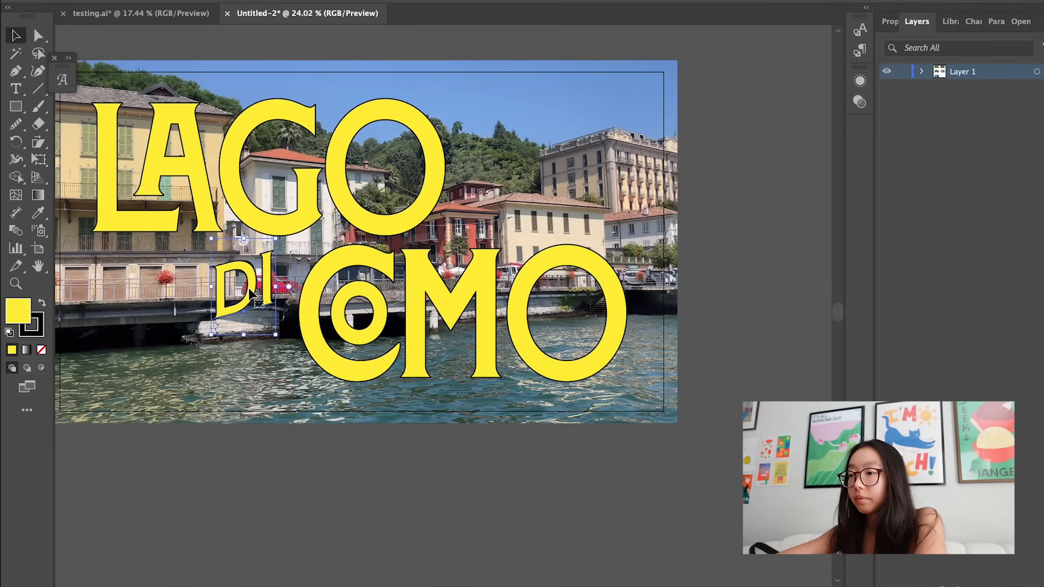
pyautogui.scroll(-2, 250, 294)
pyautogui.click(599, 237)
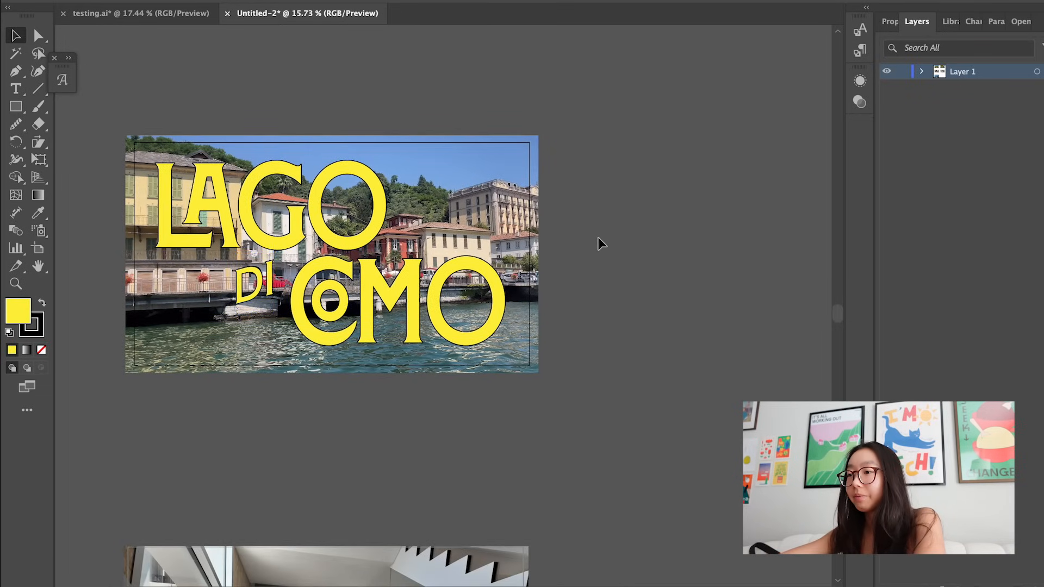
# Apply a Transform effect to "LAGO", "DI" and "COMO" with a -1 px horizontal and 1 px vertical move to build a black extruded shadow.
pyautogui.scroll(2, 598, 237)
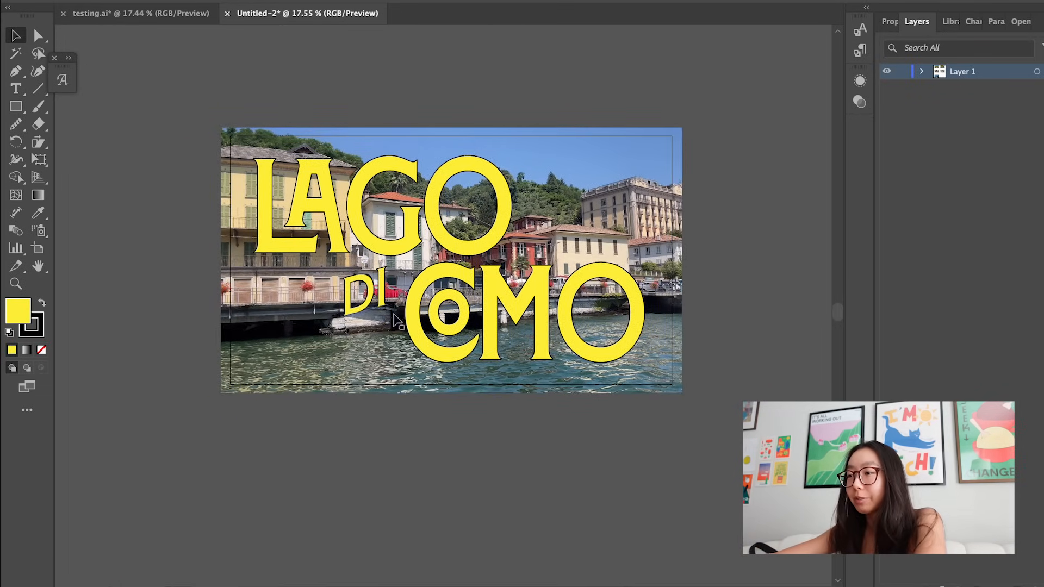
pyautogui.click(374, 305)
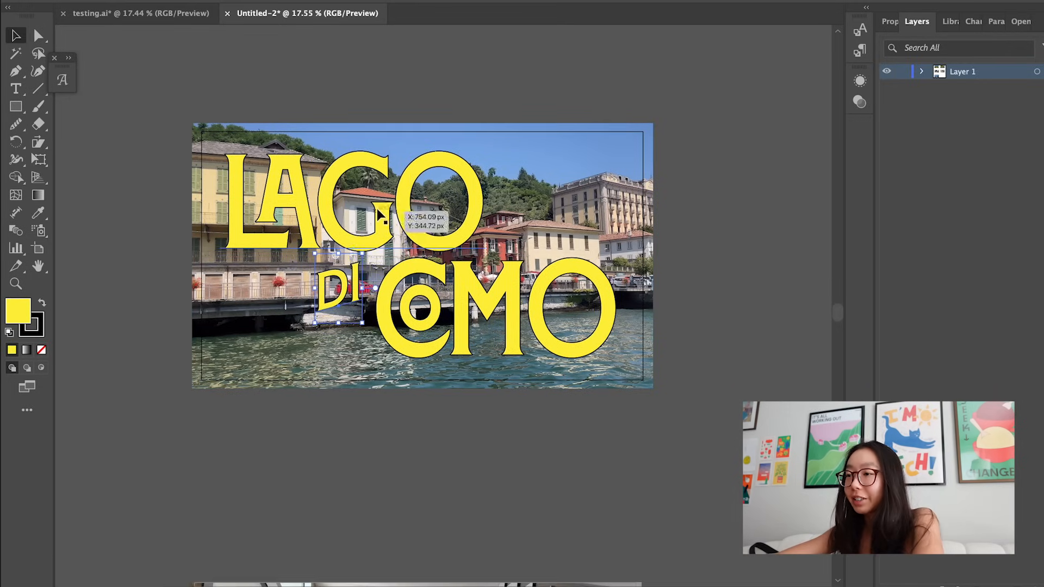
pyautogui.keyDown('shift'); pyautogui.click(379, 207); pyautogui.keyUp('shift')
pyautogui.keyDown('shift'); pyautogui.click(422, 307); pyautogui.keyUp('shift')
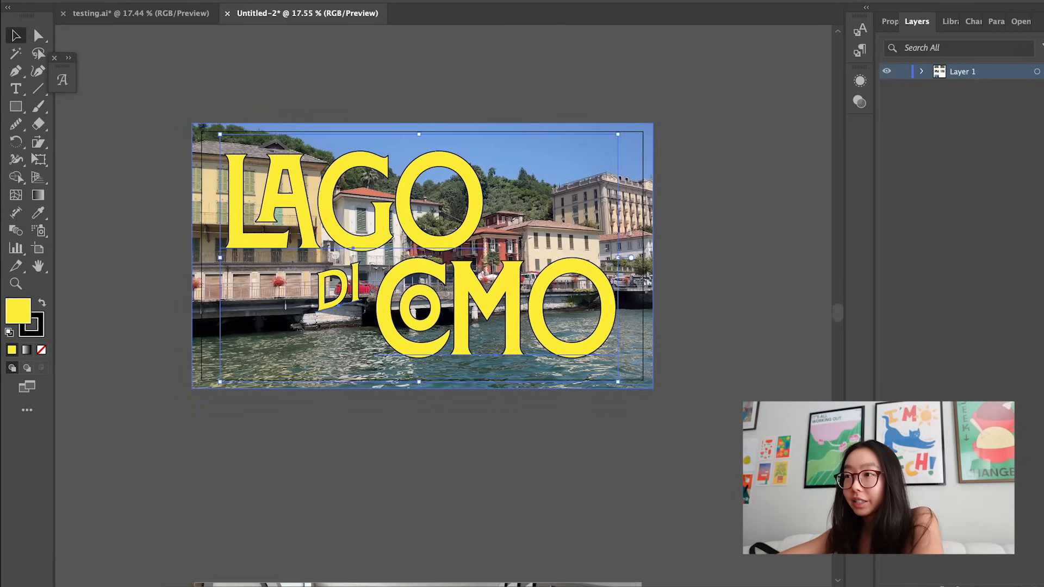
pyautogui.click(362, 1)
pyautogui.moveTo(545, 113)
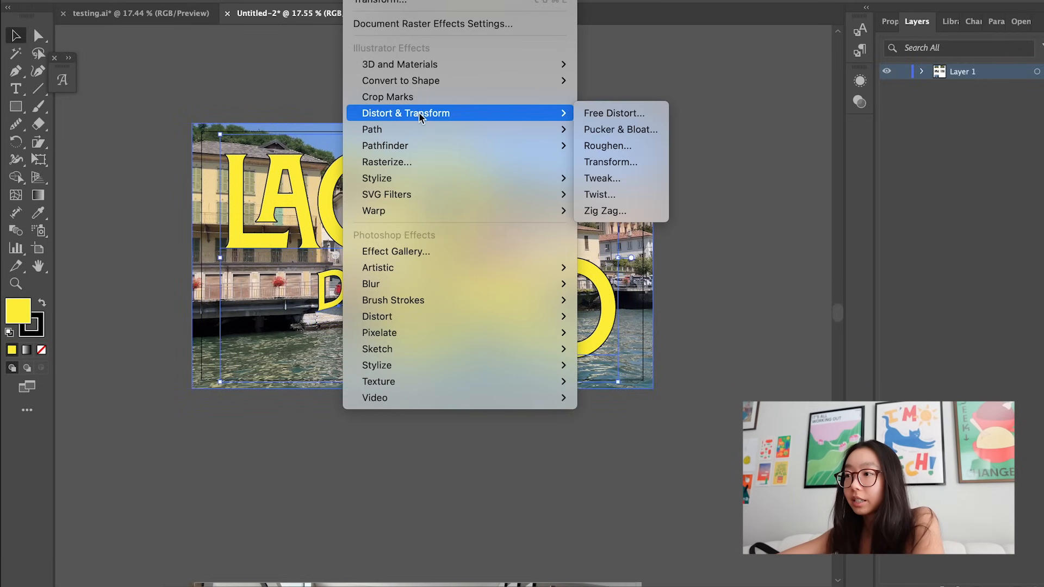
pyautogui.click(647, 162)
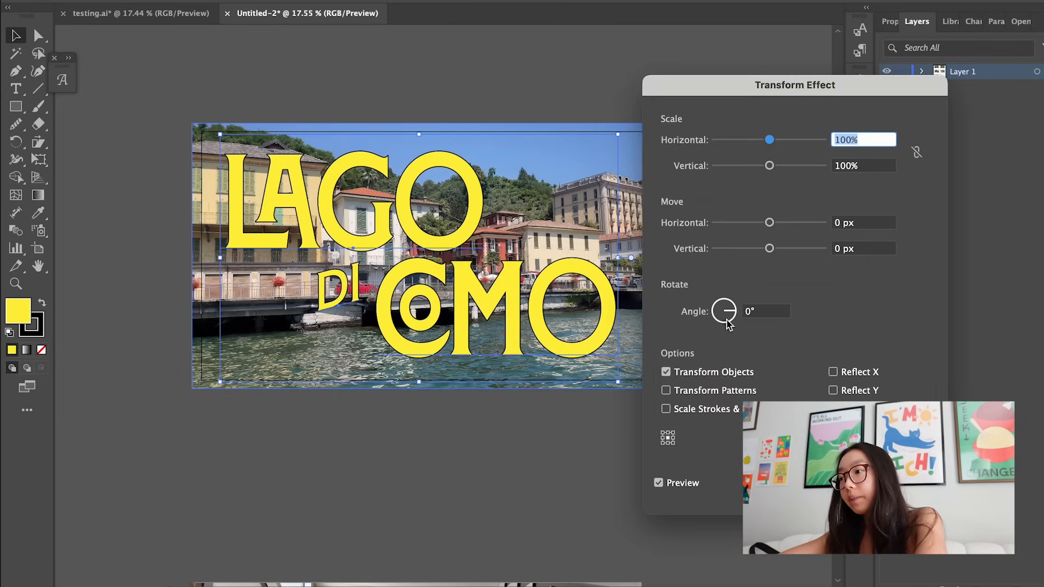
pyautogui.doubleClick(841, 224)
pyautogui.write('-1')
pyautogui.doubleClick(842, 248)
pyautogui.write('1')
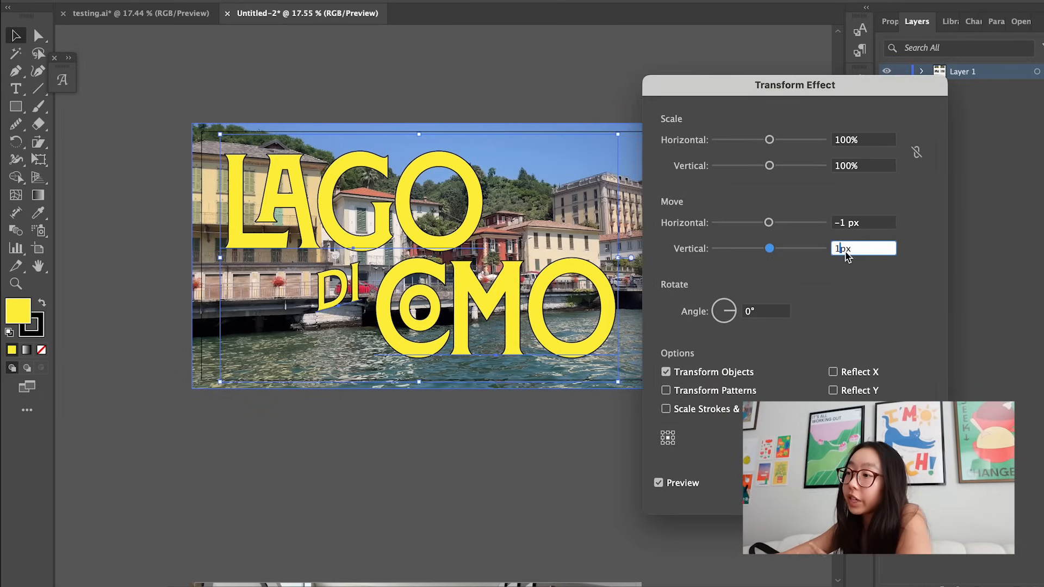
pyautogui.click(903, 483)
pyautogui.click(603, 462)
pyautogui.click(496, 319)
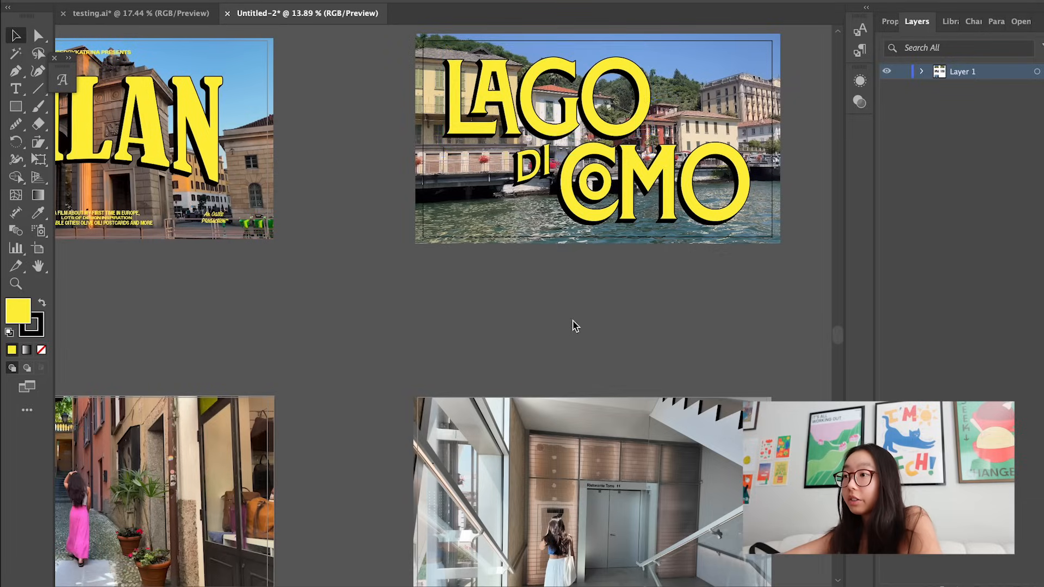
# Add a yellow "Ciao!" title over the alley photo, preview various fonts on it and set it in Bookmania Bold.
pyautogui.hscroll(-4, 574, 326)
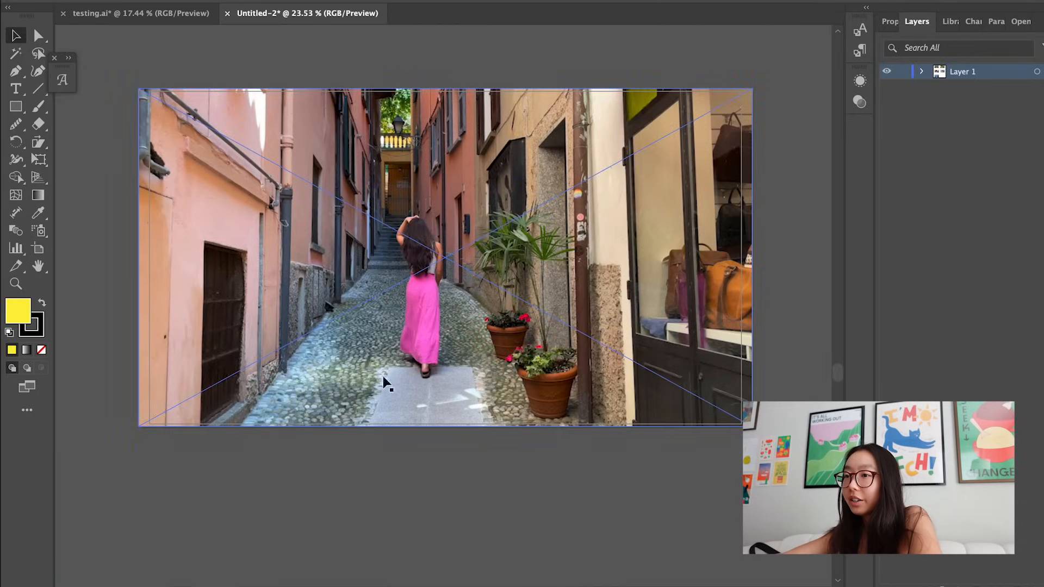
pyautogui.click(351, 467)
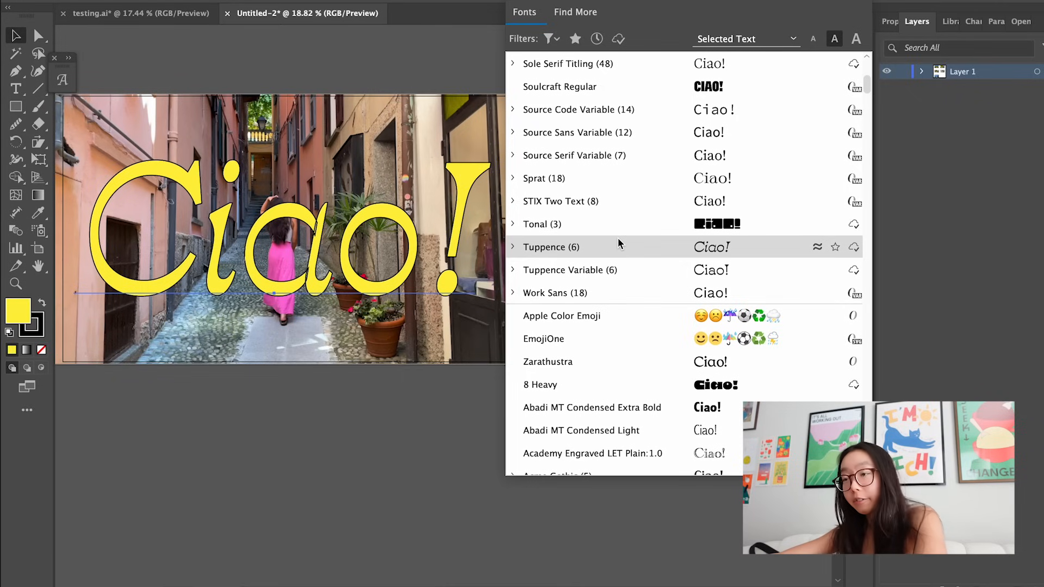
pyautogui.scroll(-4, 618, 240)
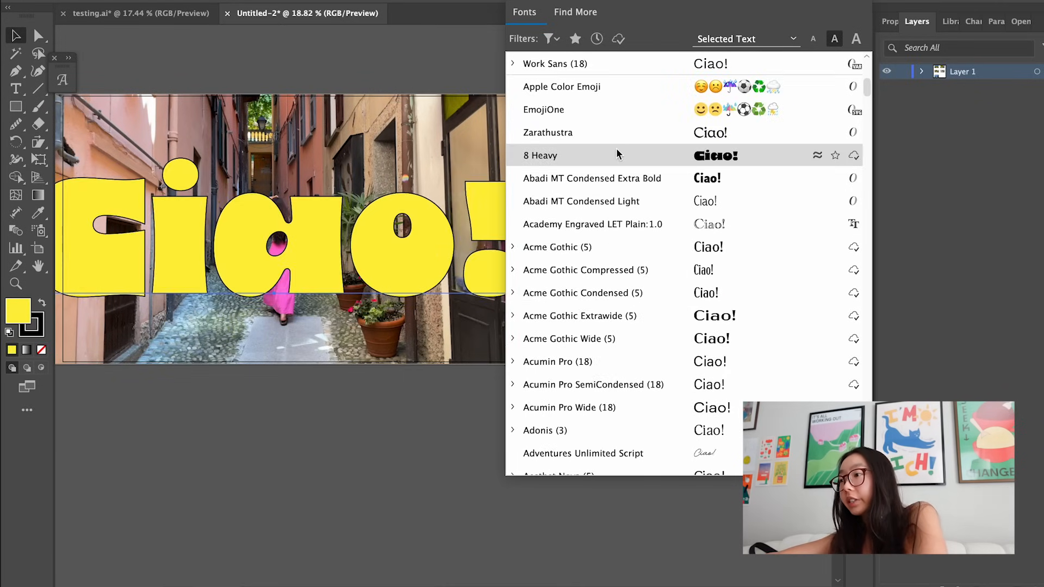
pyautogui.scroll(-5, 618, 279)
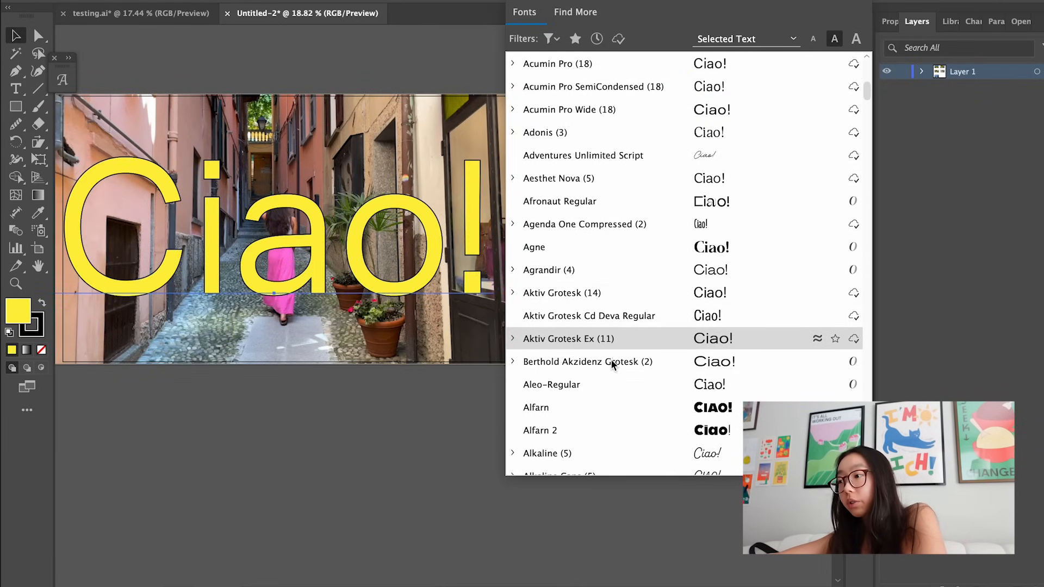
pyautogui.scroll(-2, 610, 409)
pyautogui.scroll(-7, 608, 413)
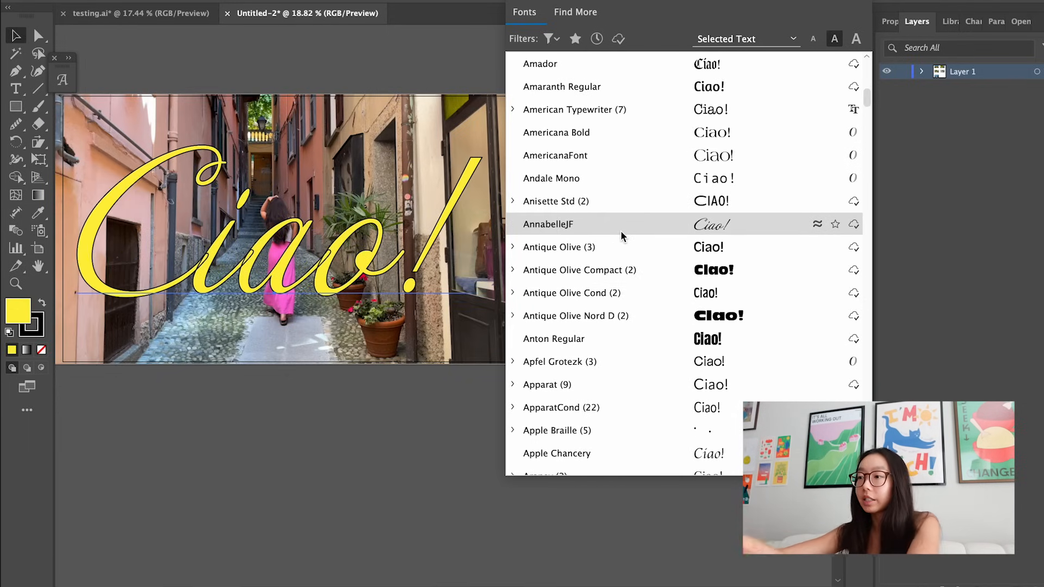
pyautogui.scroll(-10, 619, 272)
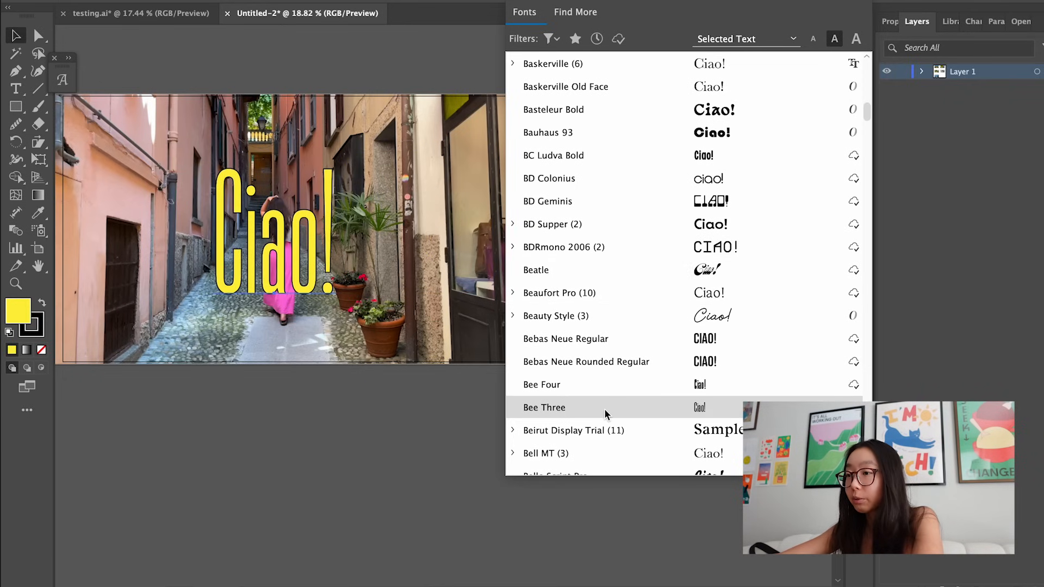
pyautogui.scroll(-5, 605, 402)
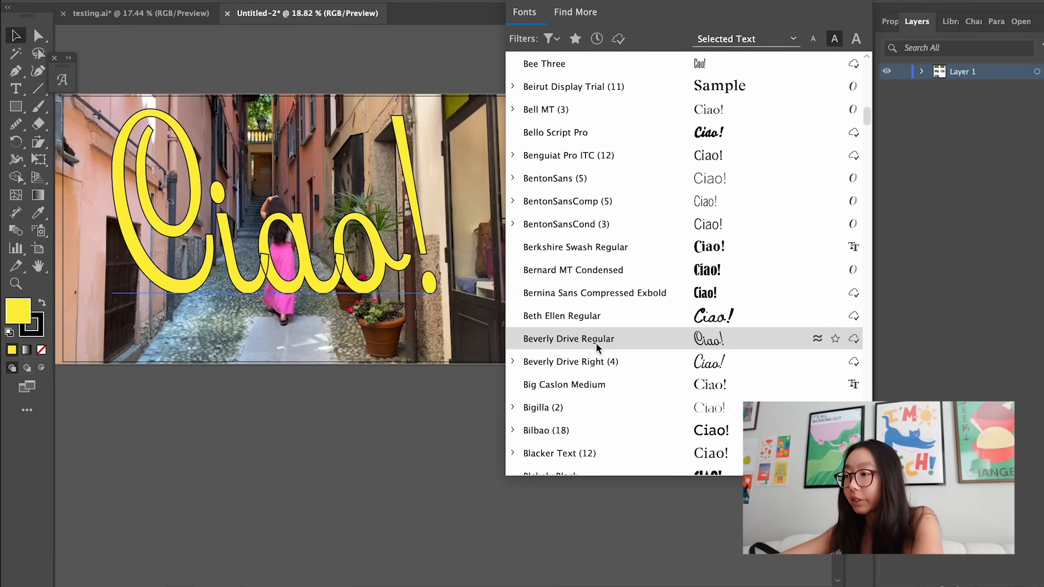
pyautogui.scroll(-6, 596, 343)
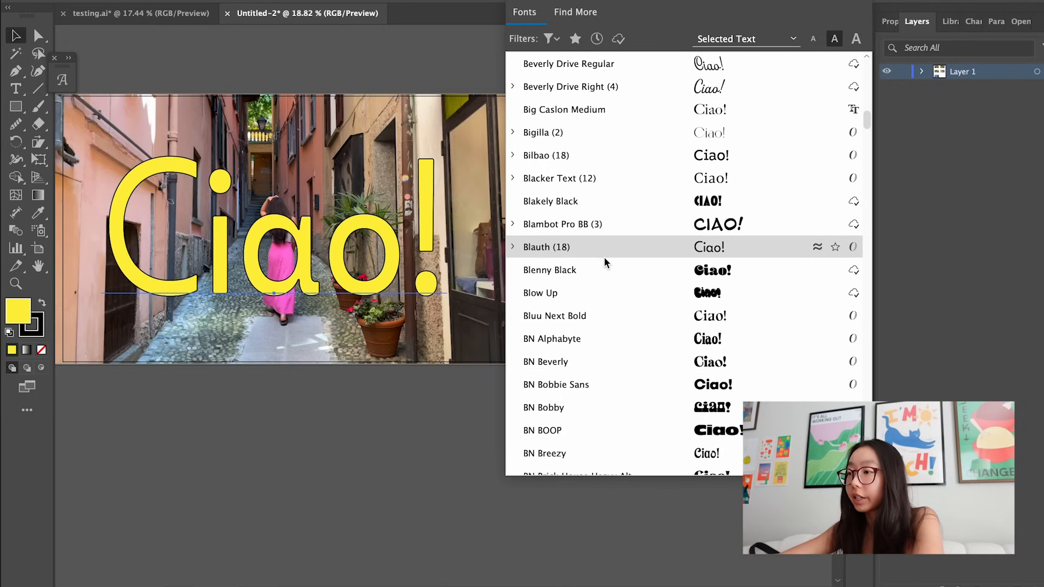
pyautogui.write('bookmania')
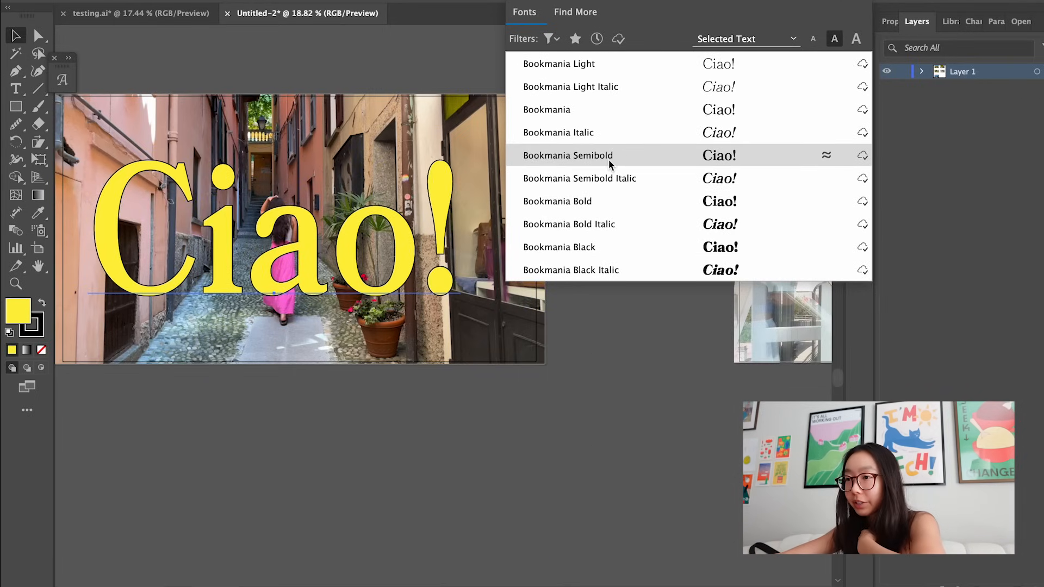
pyautogui.click(589, 206)
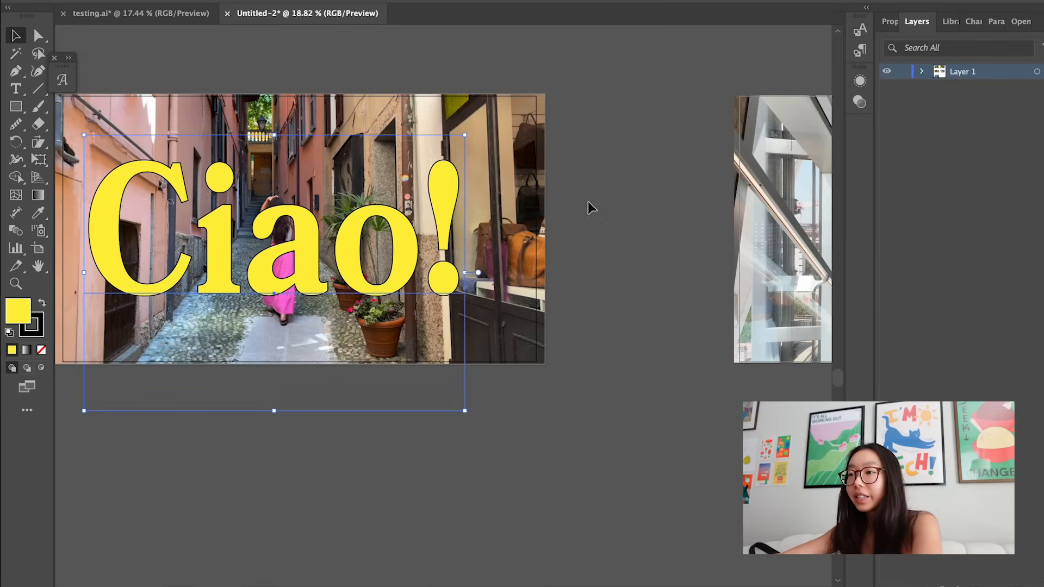
# Tighten the letter spacing across the whole "Ciao!" title.
pyautogui.doubleClick(314, 240)
pyautogui.tripleClick(315, 239)
pyautogui.hotkey('alt', 'Left')
pyautogui.hotkey('alt', 'Left')
pyautogui.hotkey('alt', 'Left')
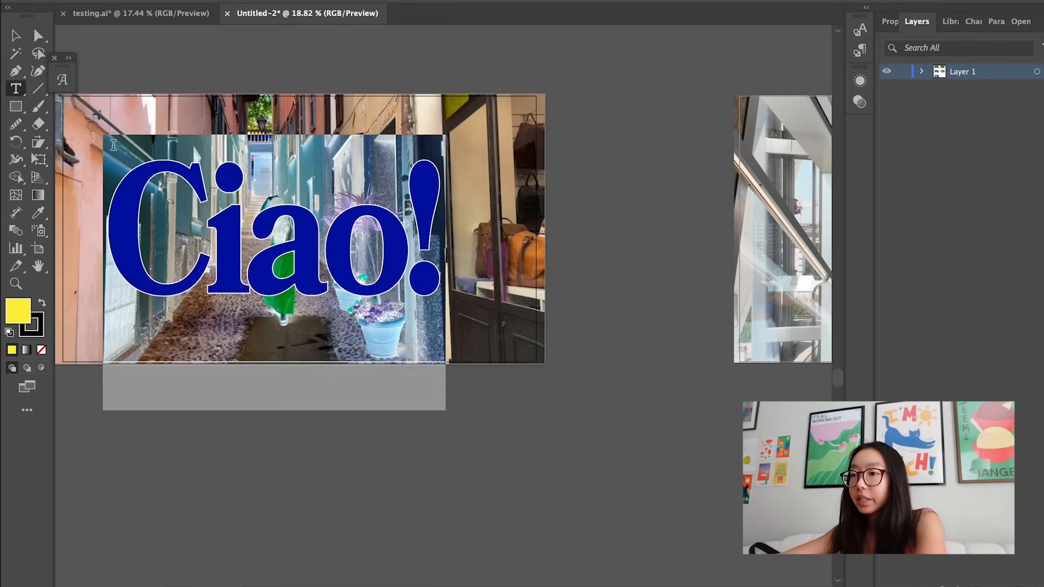
# Replace the capital C of "Ciao!" with the ornate alternate glyph that has a curled swash at its upper and lower ends.
pyautogui.click(192, 211)
pyautogui.hscroll(-1, 204, 221)
pyautogui.moveTo(212, 215); pyautogui.dragTo(158, 217)
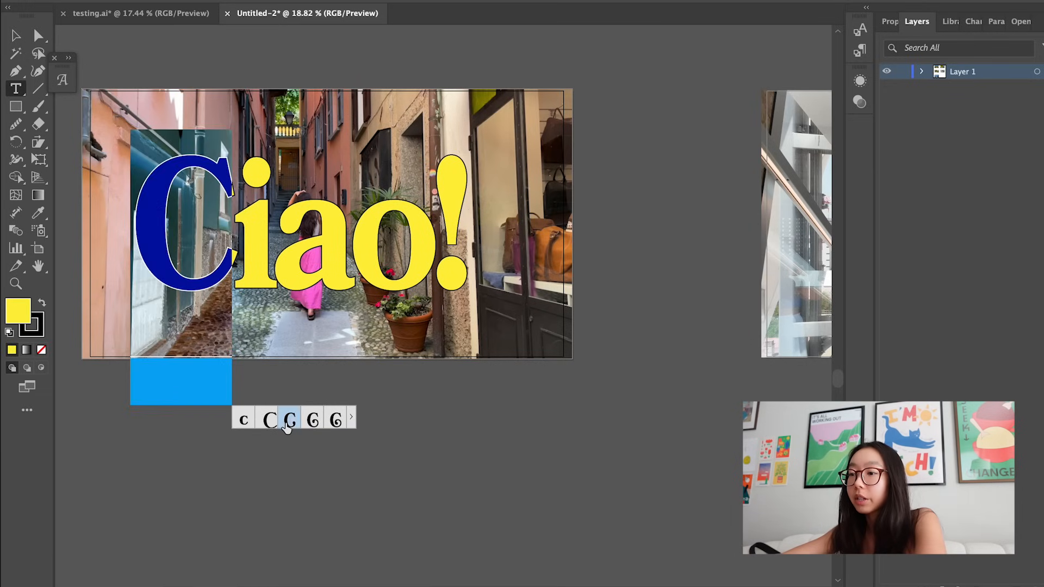
pyautogui.click(337, 421)
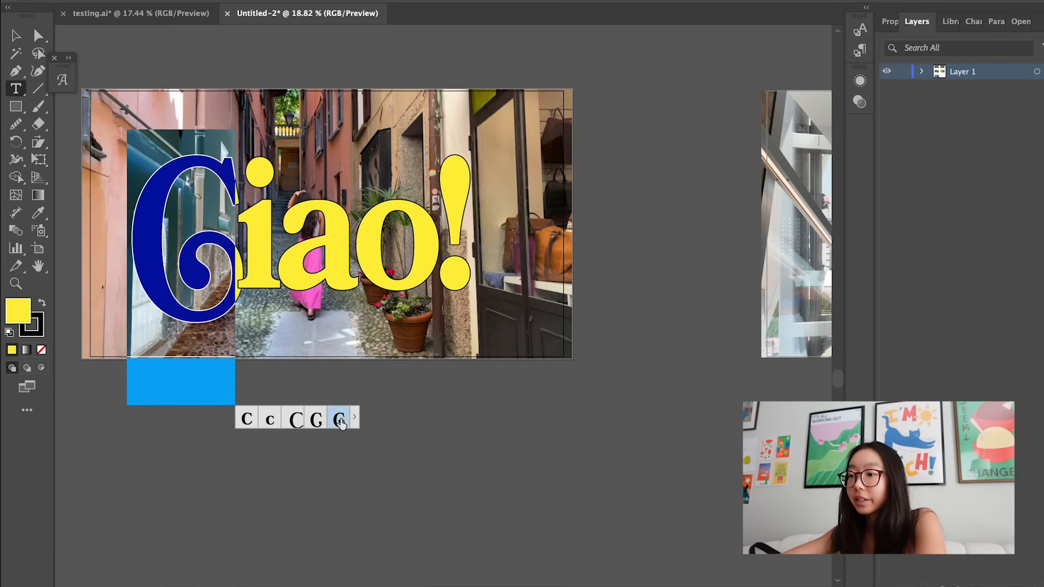
pyautogui.click(354, 419)
pyautogui.click(355, 419)
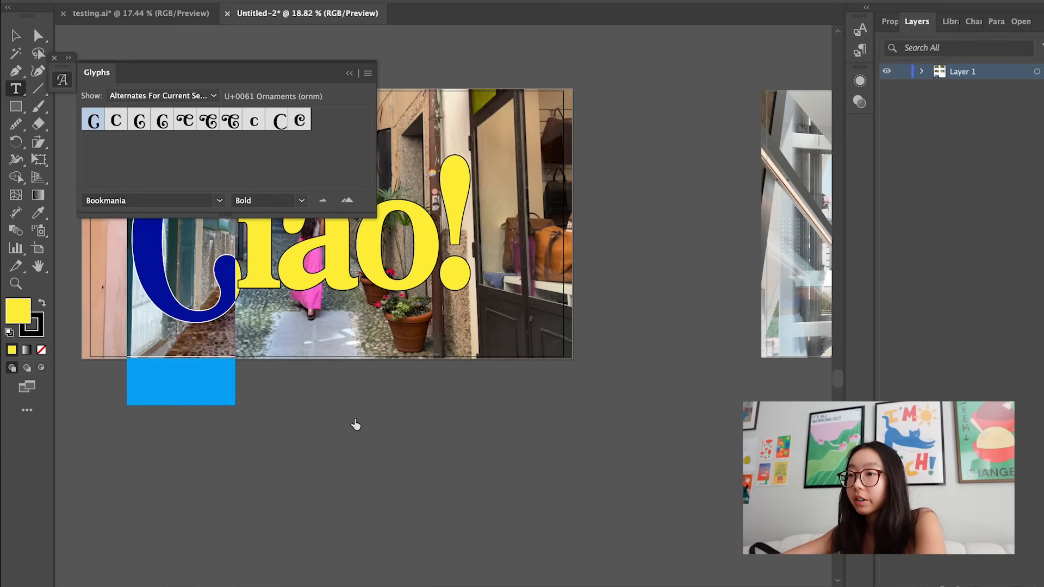
pyautogui.moveTo(226, 77); pyautogui.dragTo(426, 380)
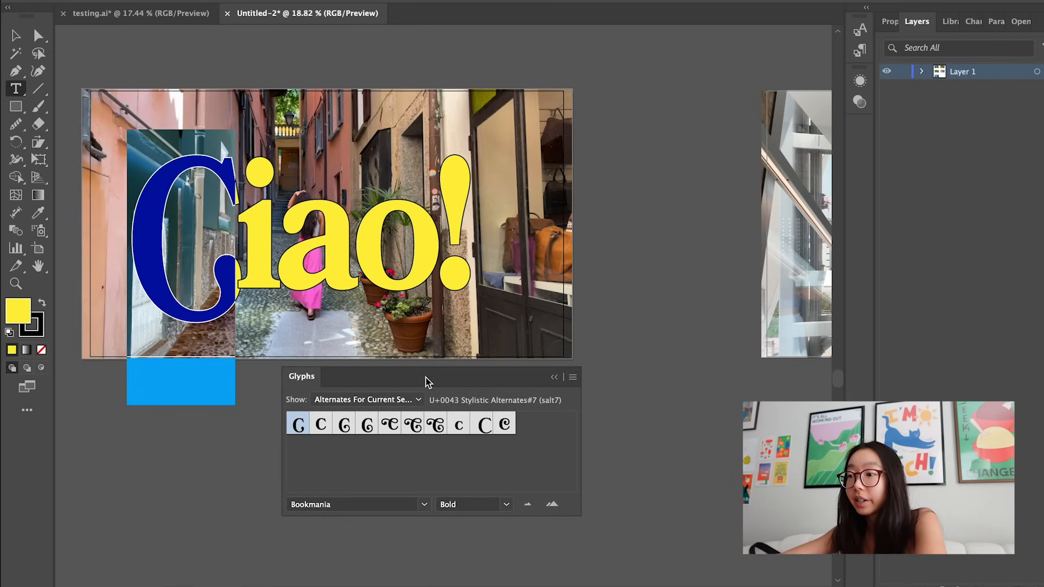
pyautogui.doubleClick(414, 428)
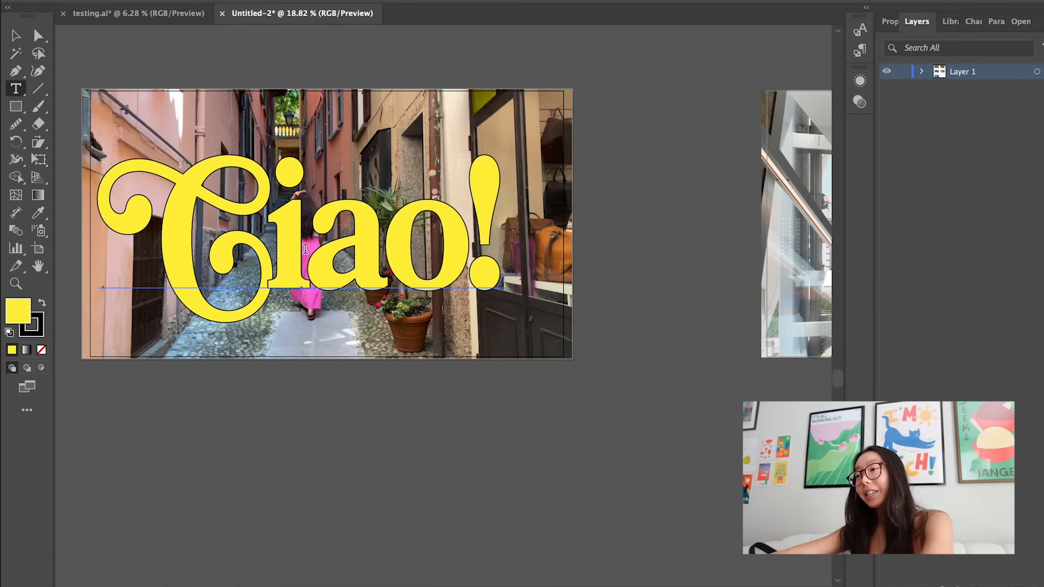
# Widen the letter spacing of the whole "Ciao!" title slightly.
pyautogui.hscroll(-3, 389, 261)
pyautogui.scroll(1, 326, 256)
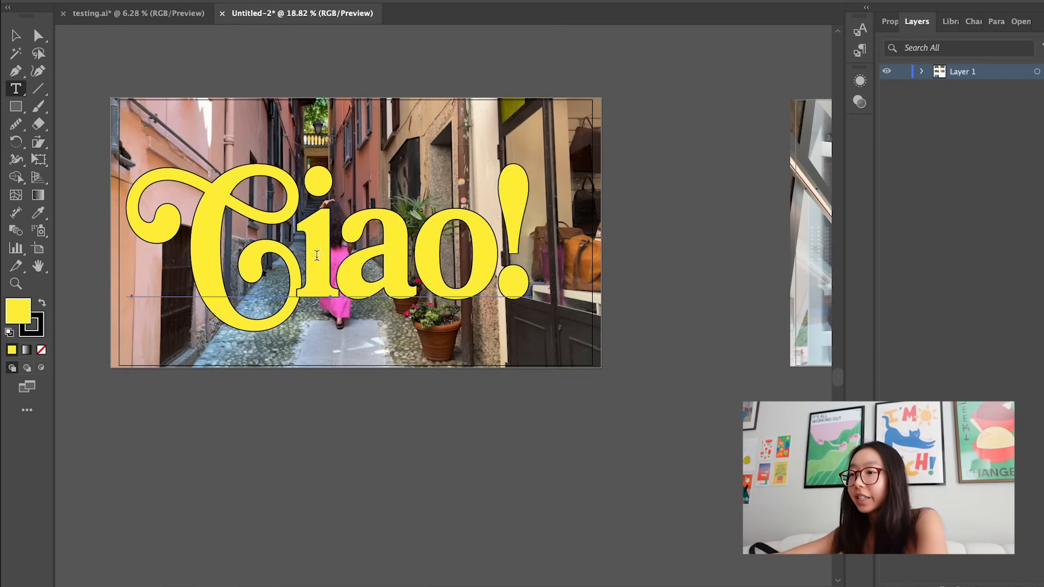
pyautogui.moveTo(191, 251); pyautogui.dragTo(560, 249)
pyautogui.hotkey('alt', 'Right')
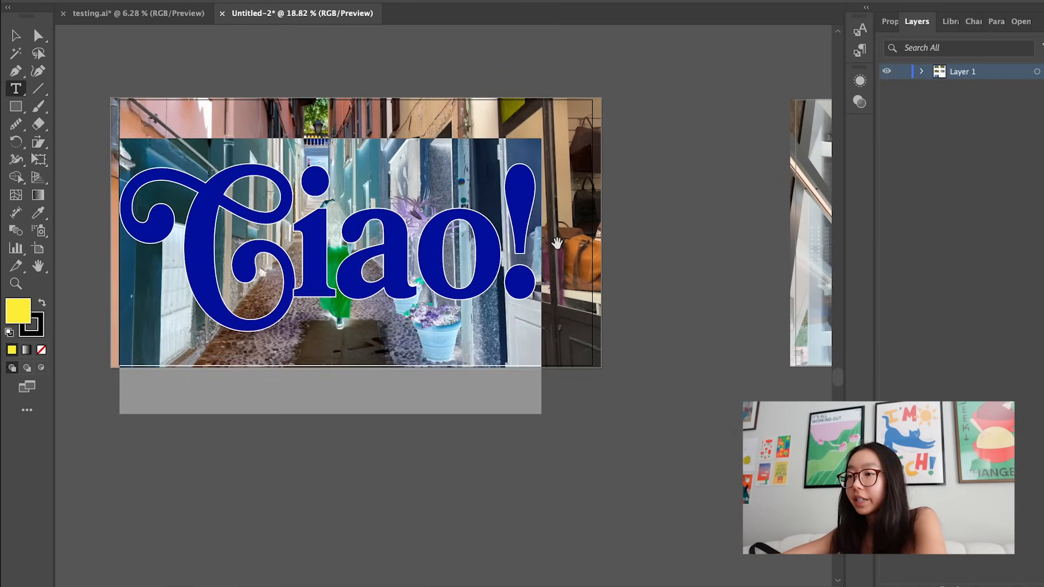
pyautogui.click(17, 36)
pyautogui.scroll(-2, 505, 180)
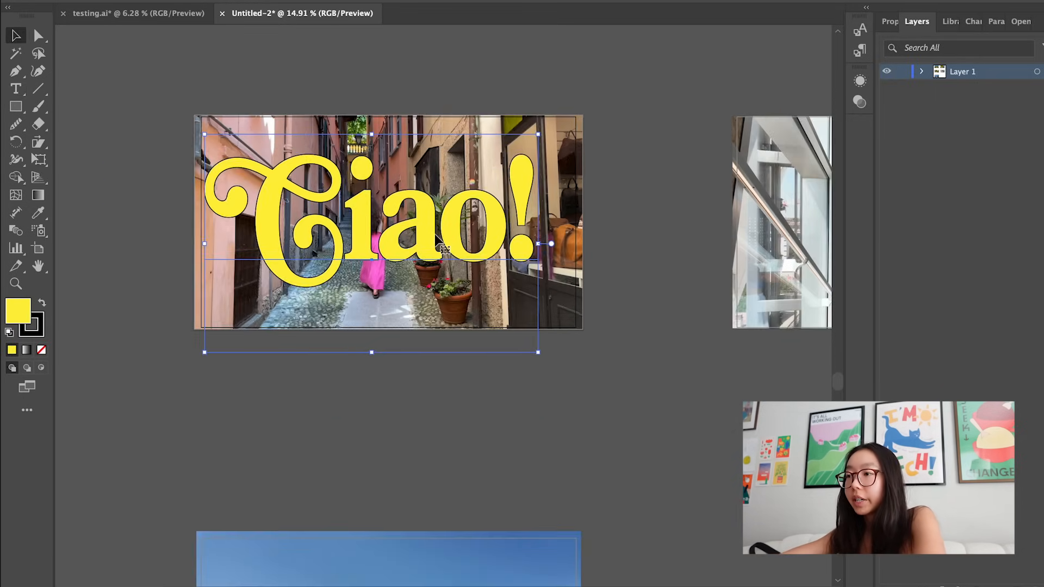
# Open the Warp effect options for the "Ciao!" title with the Arc style.
pyautogui.hscroll(3, 438, 240)
pyautogui.scroll(1, 438, 239)
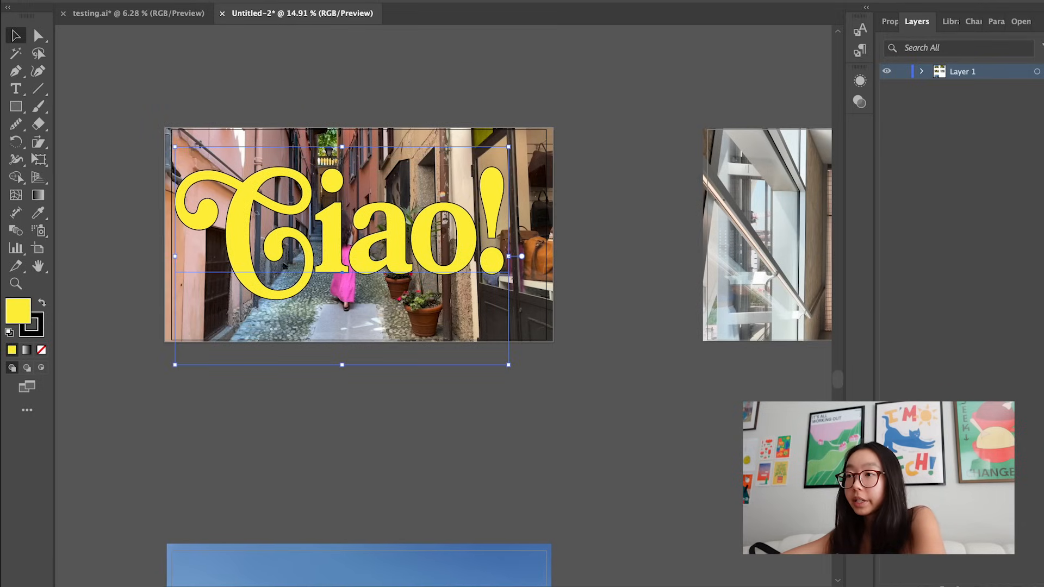
pyautogui.click(361, 1)
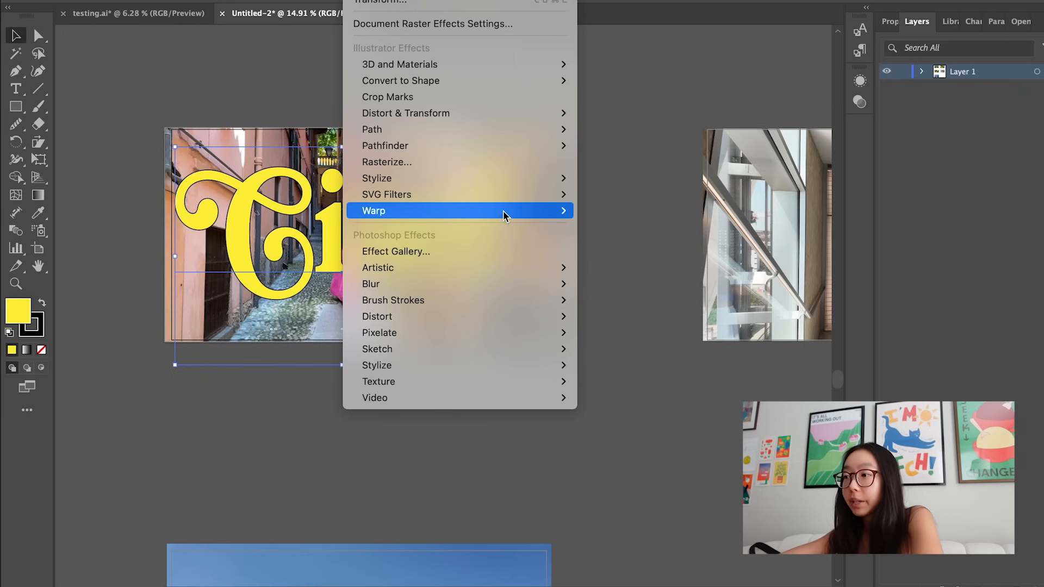
pyautogui.moveTo(506, 211)
pyautogui.click(616, 210)
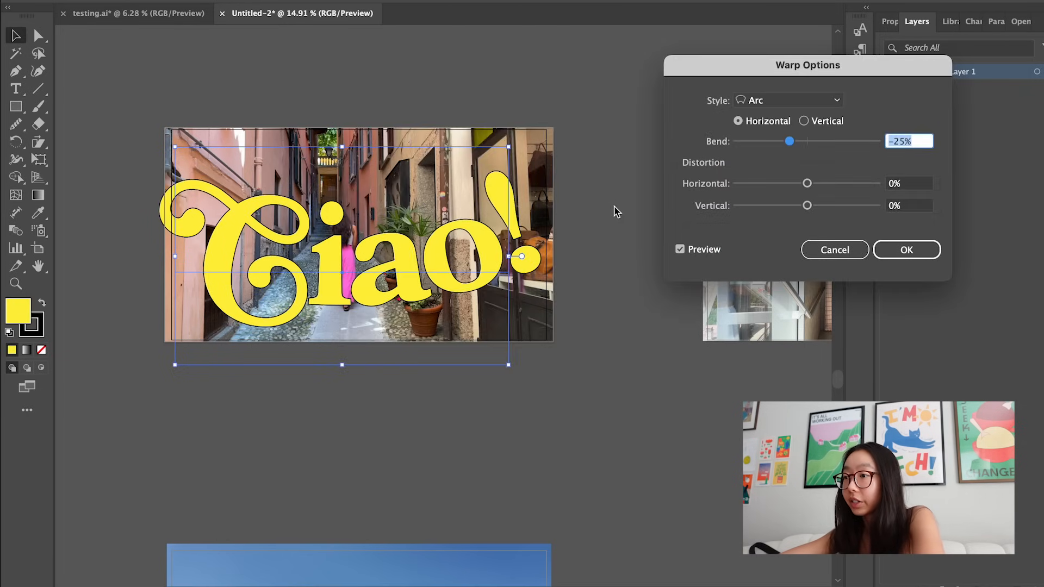
# Preview the Arch, Flag, Wave and Fish warp styles on the "Ciao!" title and apply Rise with an 18% horizontal bend.
pyautogui.click(813, 102)
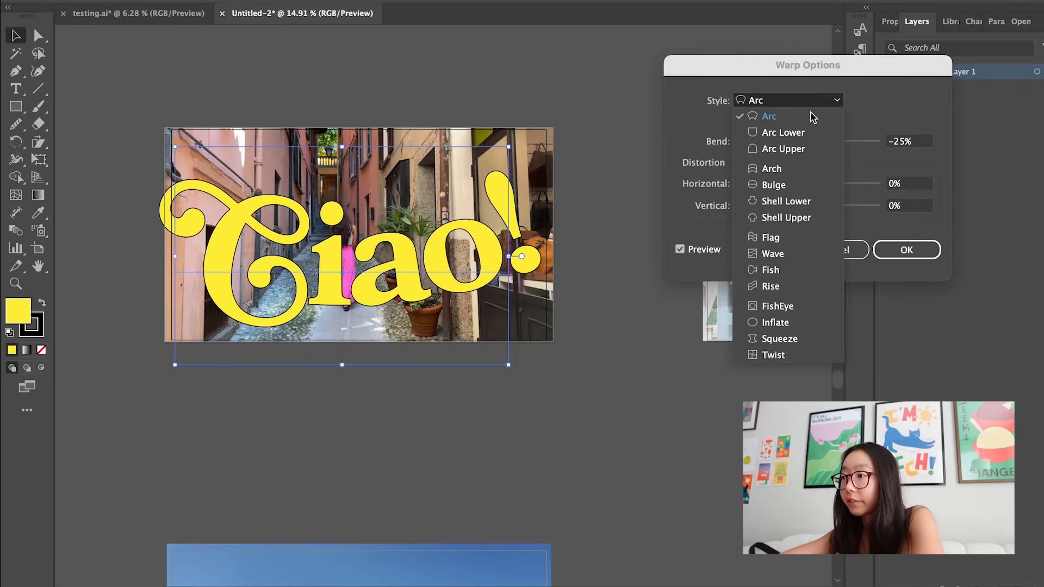
pyautogui.click(794, 169)
pyautogui.click(788, 103)
pyautogui.click(777, 238)
pyautogui.click(778, 105)
pyautogui.click(780, 254)
pyautogui.click(788, 103)
pyautogui.click(770, 270)
pyautogui.click(789, 103)
pyautogui.click(771, 286)
pyautogui.moveTo(791, 141); pyautogui.dragTo(824, 145)
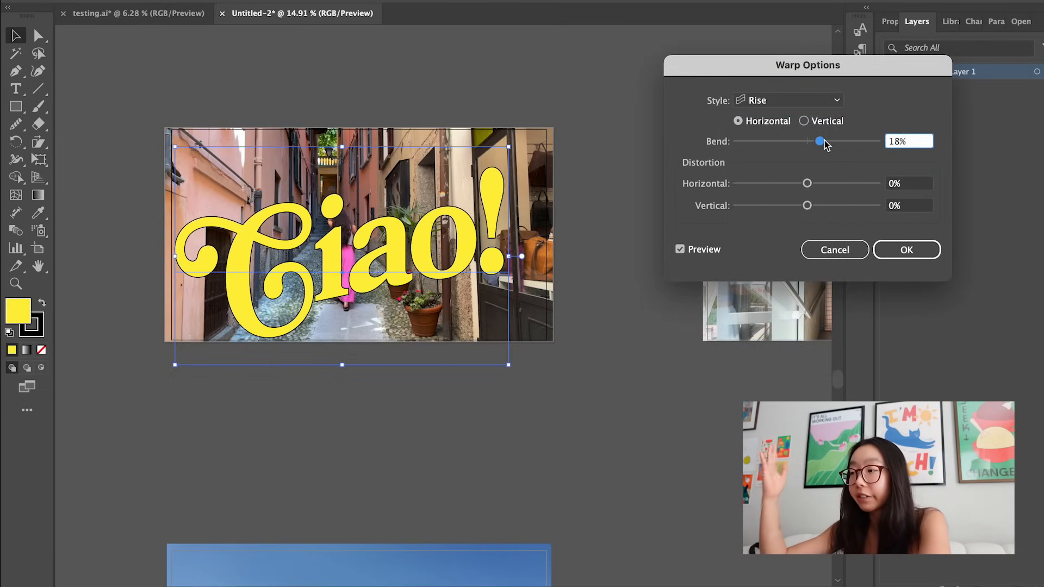
pyautogui.click(907, 249)
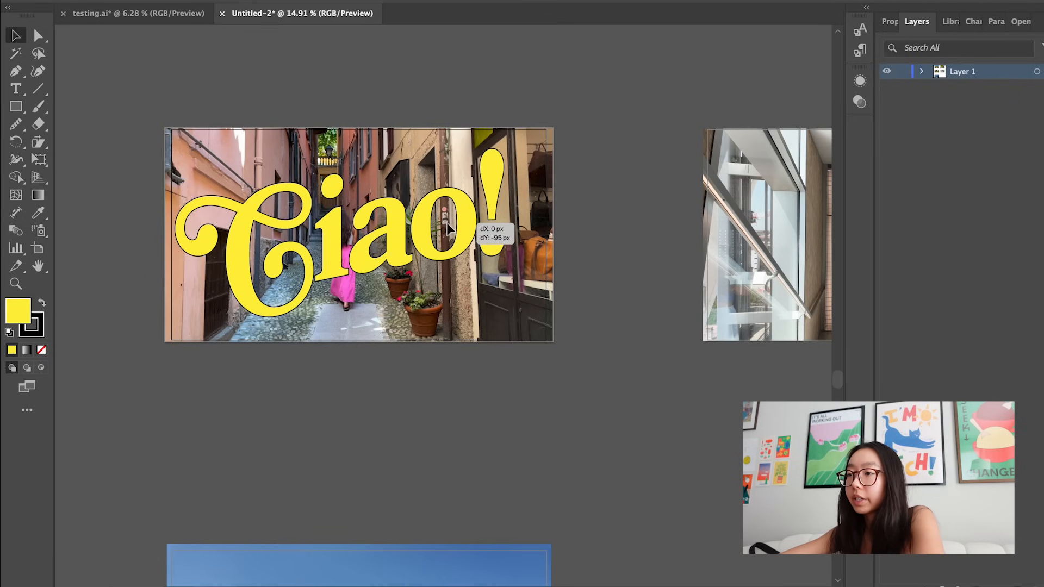
# Reposition the warped "Ciao!" title slightly higher and add a solid black offset shadow with a Distort & Transform effect.
pyautogui.click(592, 140)
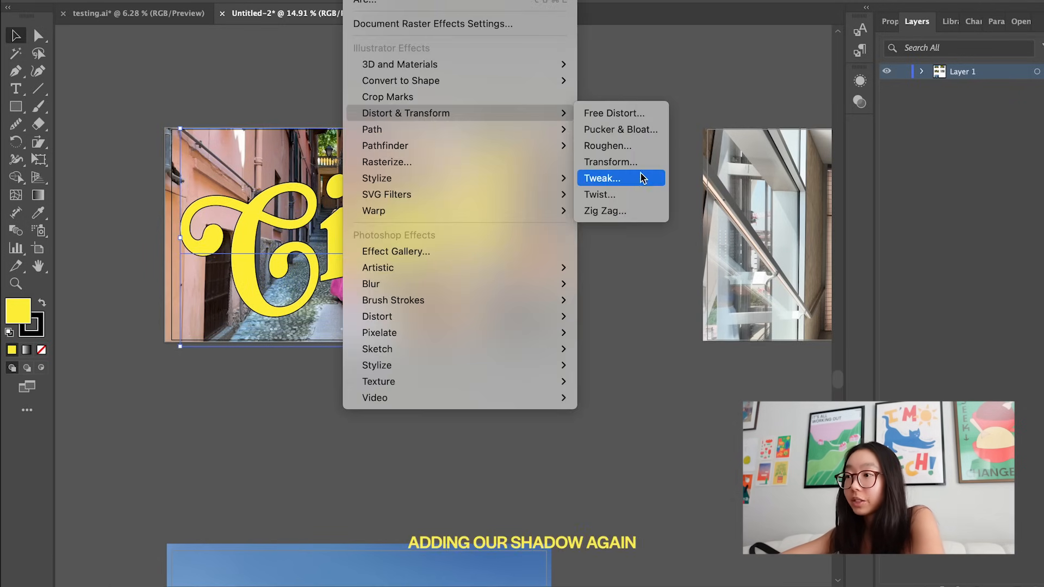
pyautogui.click(643, 174)
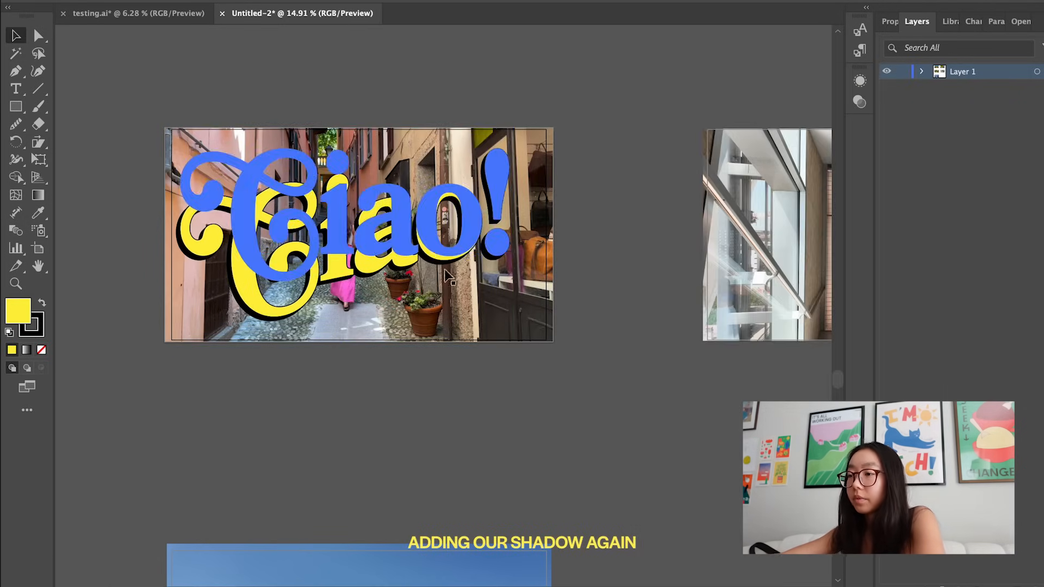
pyautogui.scroll(3, 393, 306)
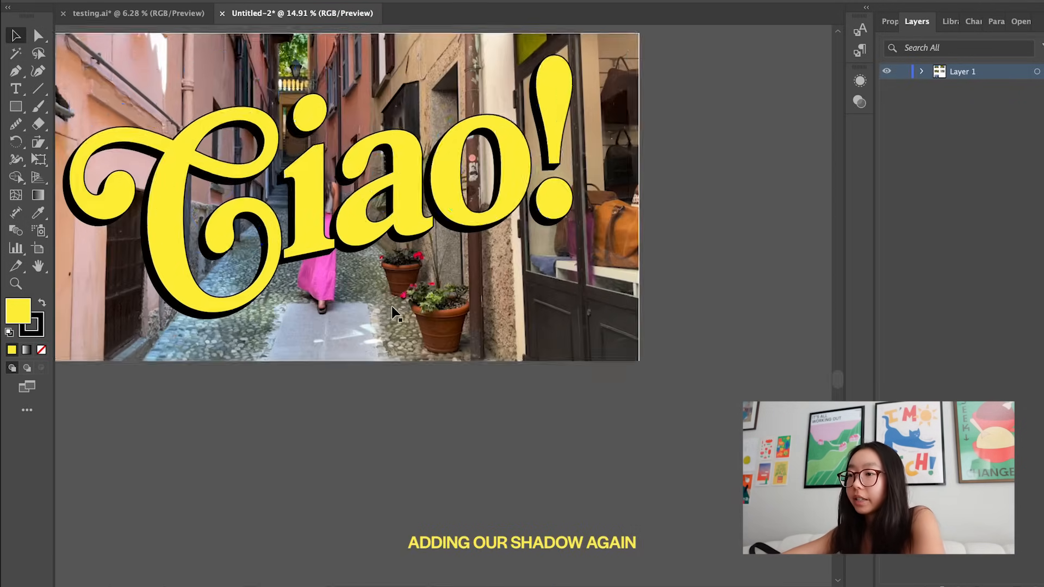
pyautogui.scroll(-2, 392, 429)
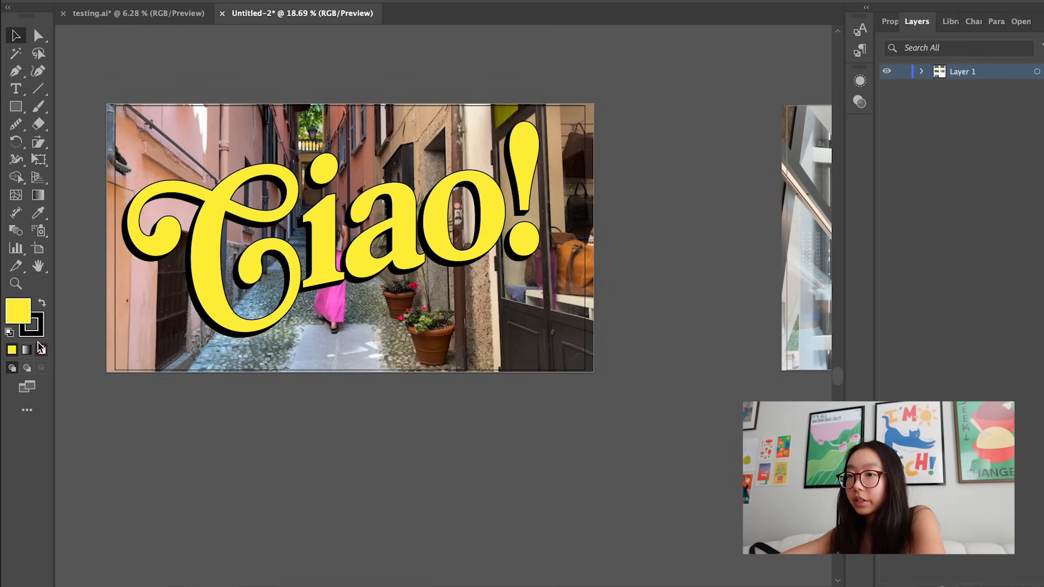
pyautogui.press('p')
pyautogui.scroll(1, 255, 342)
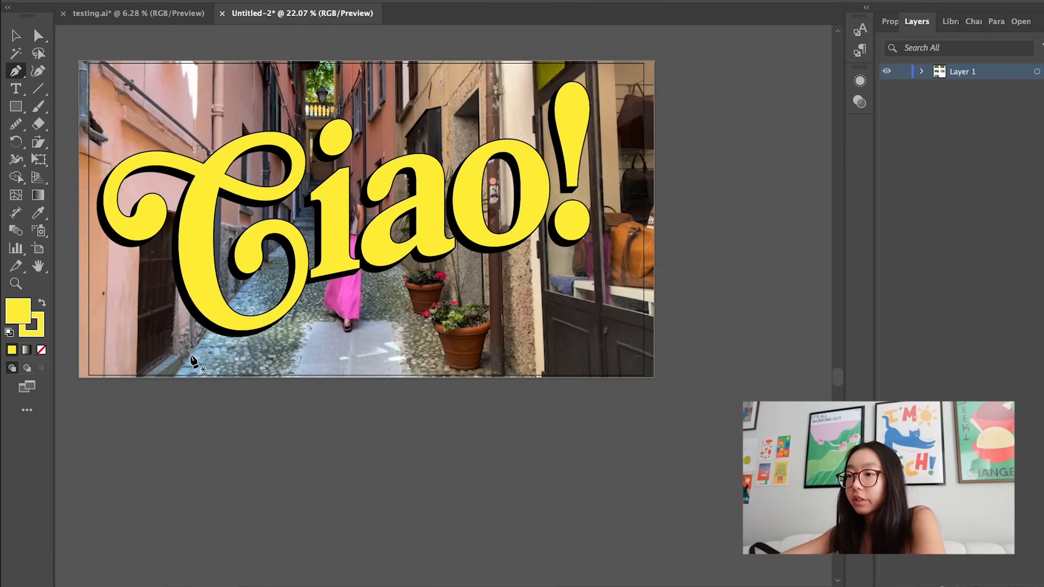
pyautogui.moveTo(310, 337); pyautogui.dragTo(422, 263)
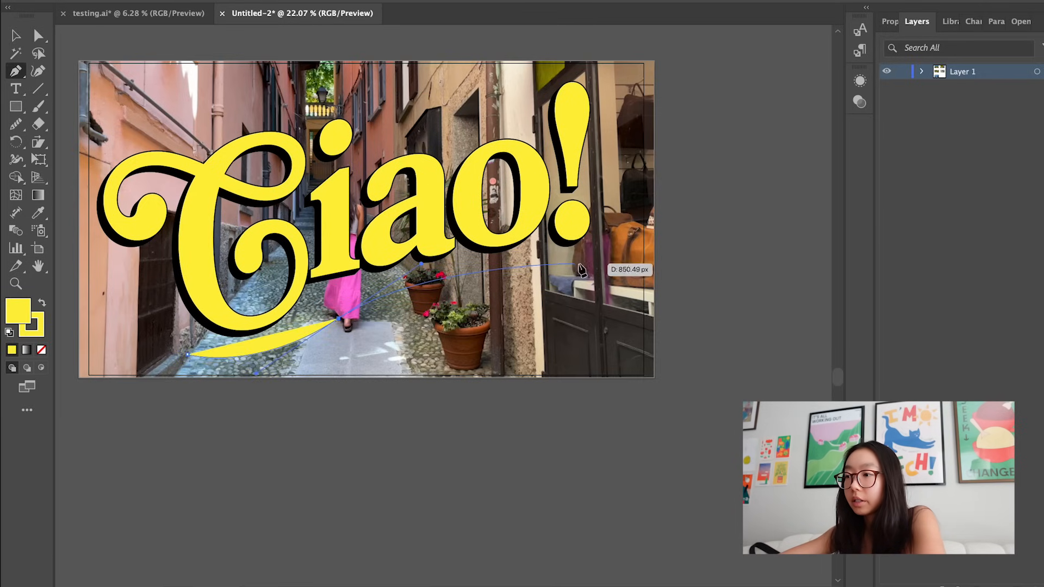
pyautogui.moveTo(599, 251); pyautogui.dragTo(620, 202)
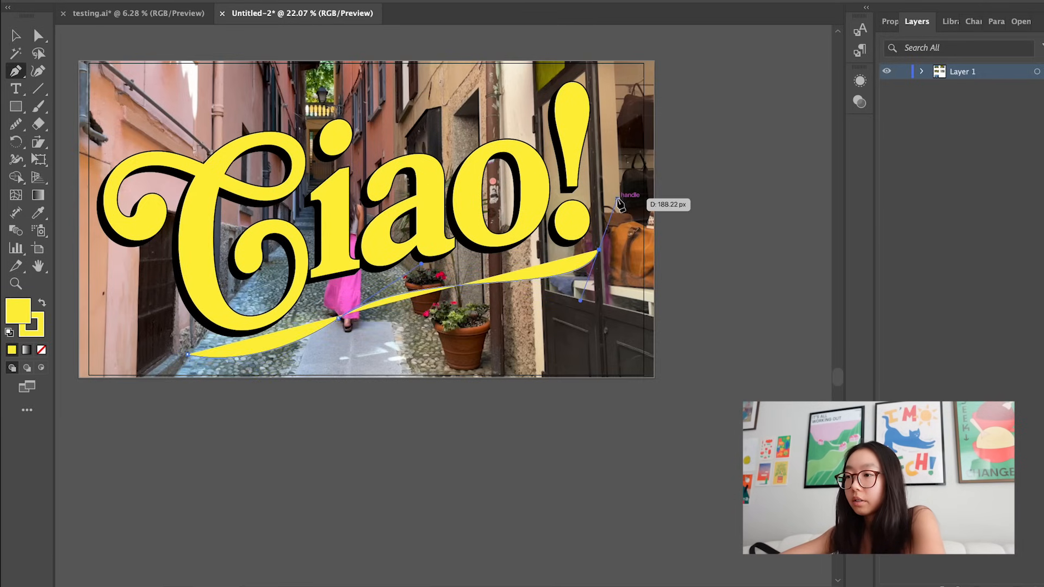
pyautogui.press('BackSpace')
pyautogui.press('BackSpace')
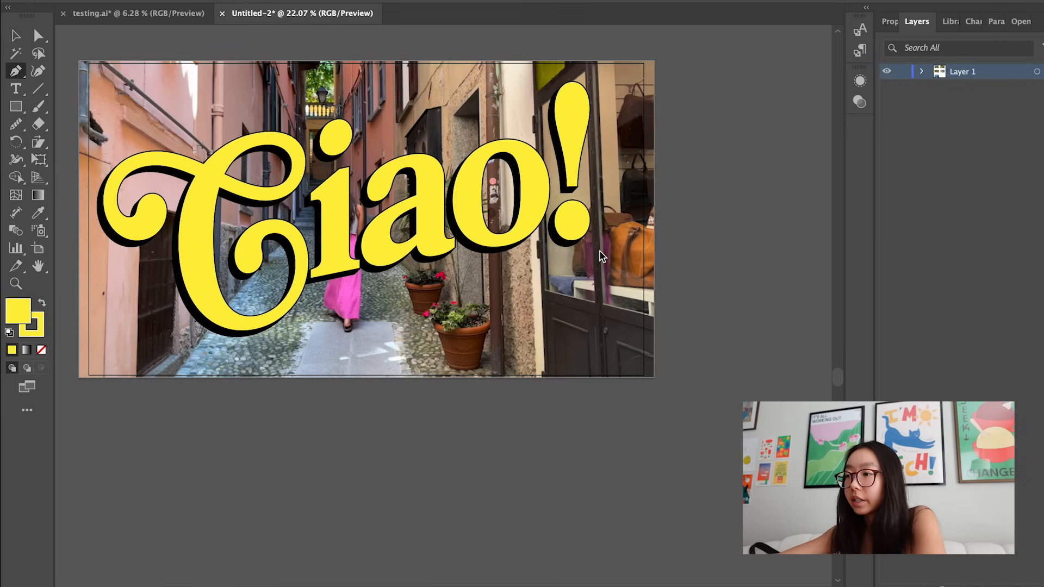
# Draw an unfilled, yellow-stroked S-curve with the Pen tool beneath the "Ciao!" title, ending below the exclamation mark, and adjust its curve handle.
pyautogui.click(261, 354)
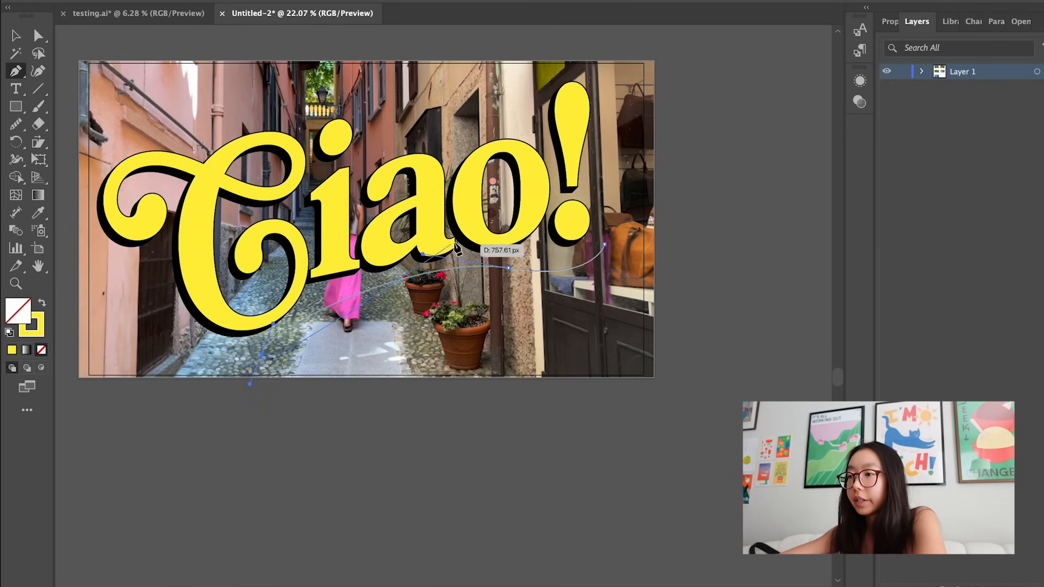
pyautogui.press('a')
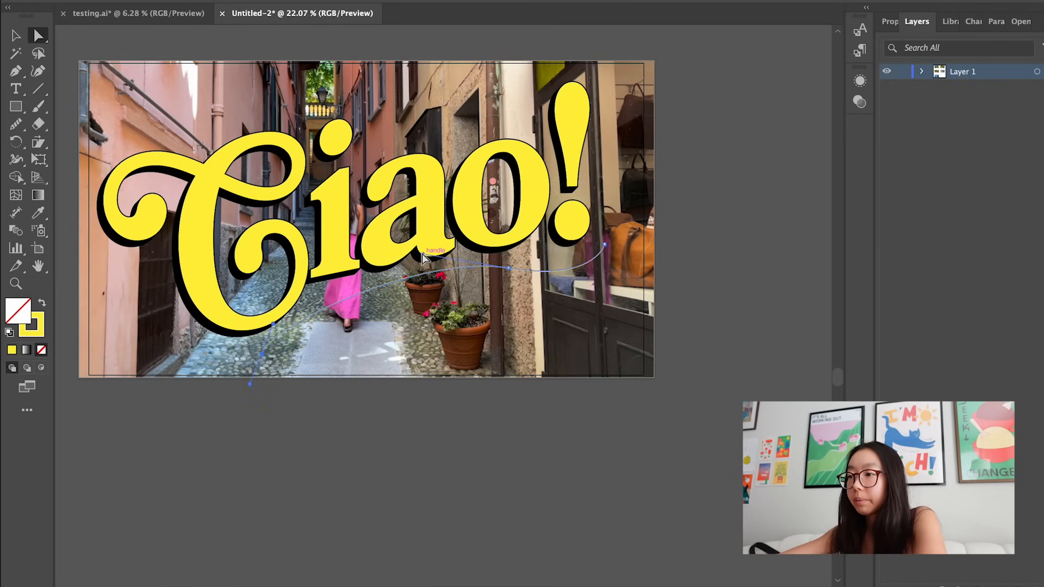
pyautogui.moveTo(423, 254); pyautogui.dragTo(369, 260)
pyautogui.press('v')
# Taper the underline curve with the Width tool by widening its end below the exclamation mark to about 104 px.
pyautogui.click(16, 169)
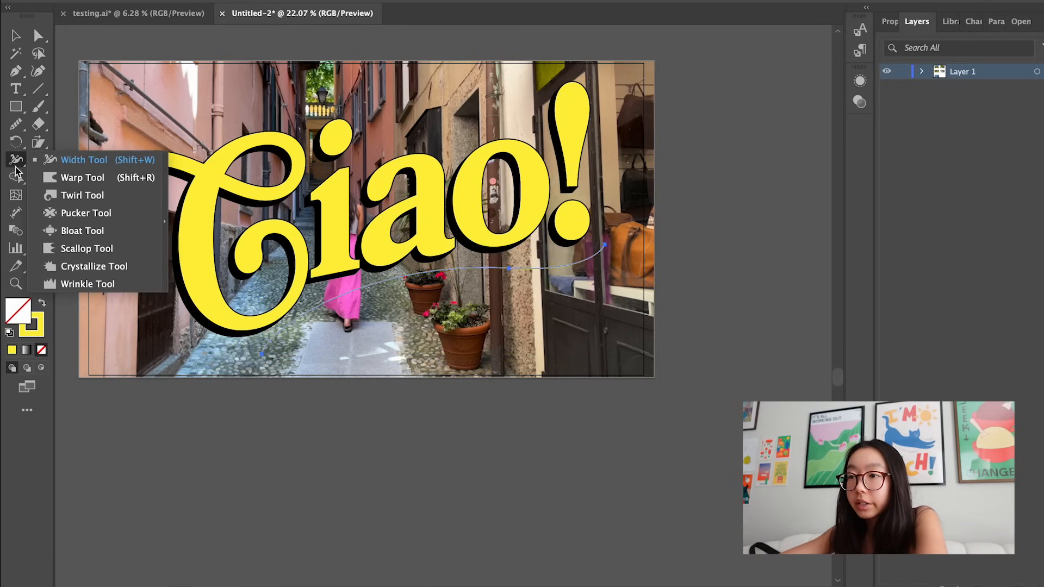
pyautogui.click(75, 162)
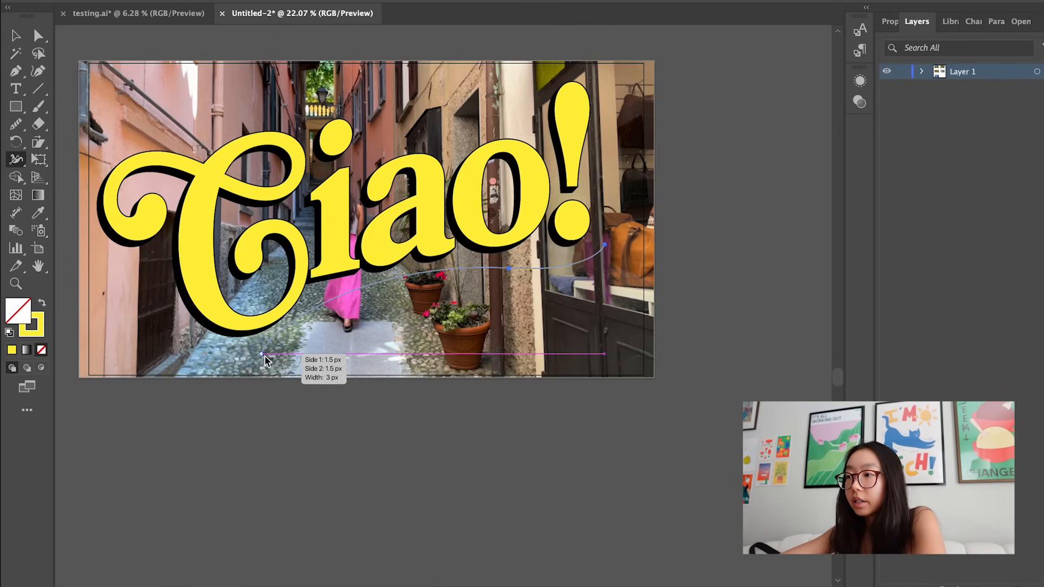
pyautogui.moveTo(605, 245); pyautogui.dragTo(616, 253)
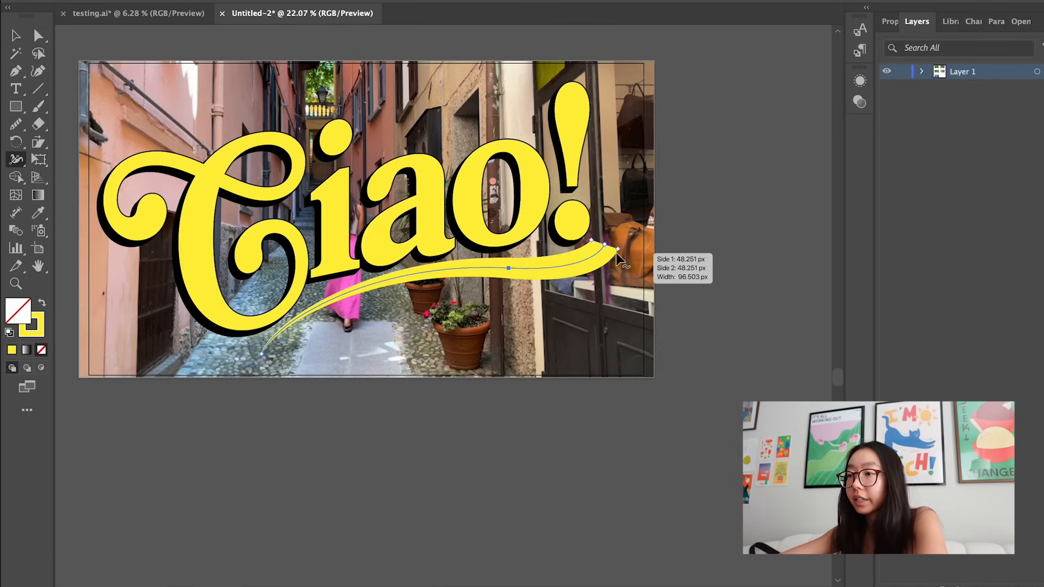
pyautogui.press('v')
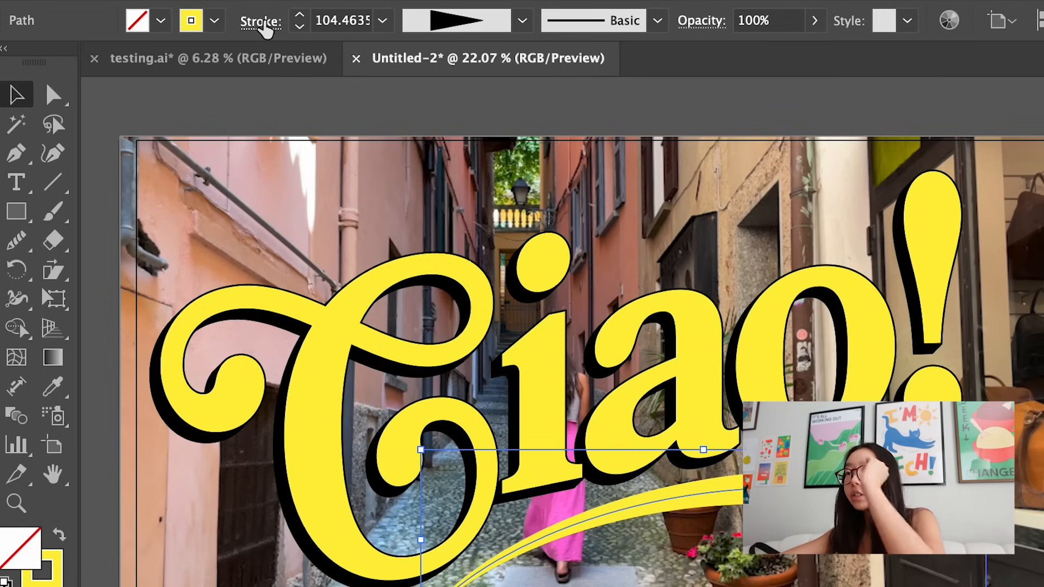
# Give the tapered underline swash a round cap and round corner joins.
pyautogui.click(260, 22)
pyautogui.click(120, 82)
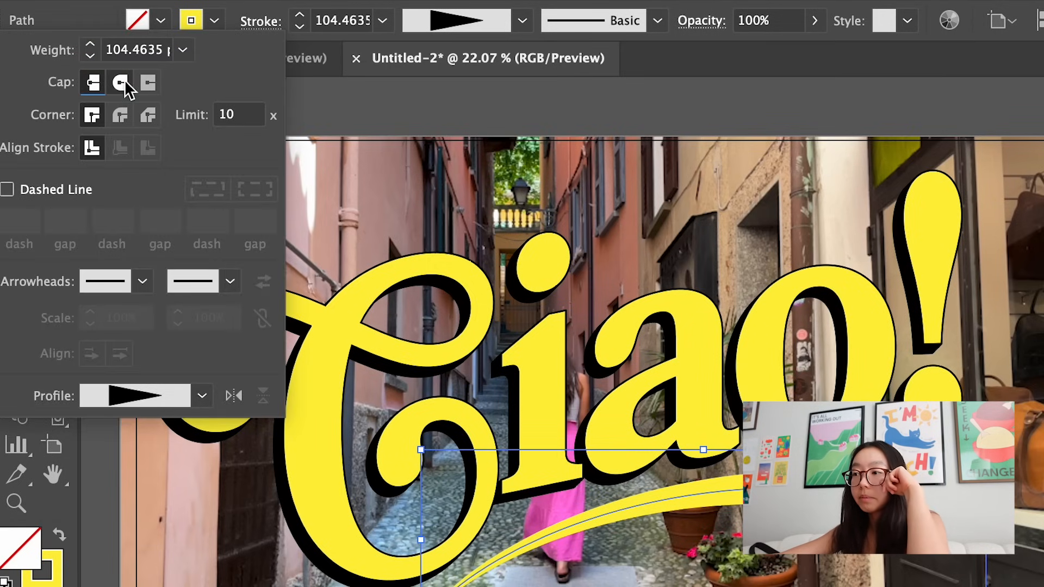
pyautogui.click(120, 114)
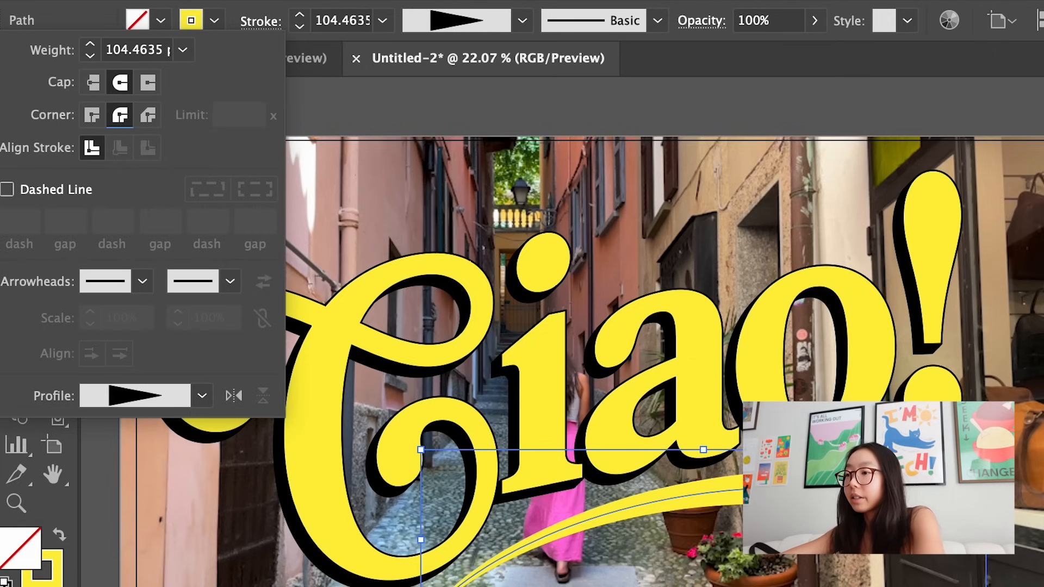
pyautogui.click(1030, 523)
pyautogui.click(1031, 522)
# Move the swash slightly down below the title and reshape its curve by adjusting its anchor points and handles.
pyautogui.moveTo(590, 268); pyautogui.dragTo(587, 273)
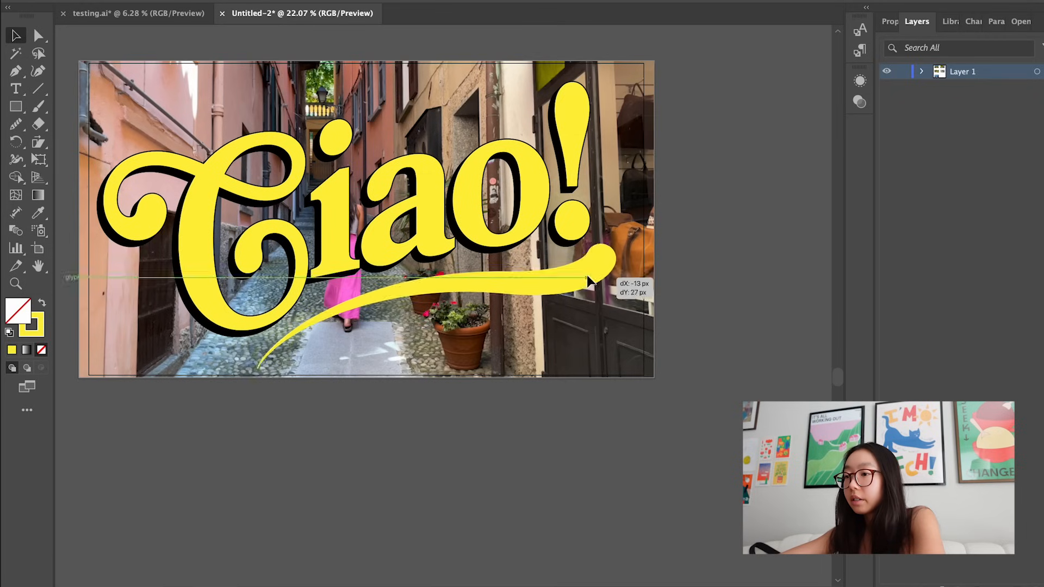
pyautogui.press('a')
pyautogui.click(258, 364)
pyautogui.moveTo(366, 271); pyautogui.dragTo(349, 268)
pyautogui.moveTo(505, 278)
pyautogui.mouseDown()
pyautogui.moveTo(518, 281)
pyautogui.moveTo(501, 281)
pyautogui.mouseUp()
pyautogui.press('v')
# Expand the appearance of the underline swash into a filled yellow shape.
pyautogui.scroll(-3, 742, 252)
pyautogui.scroll(3, 741, 252)
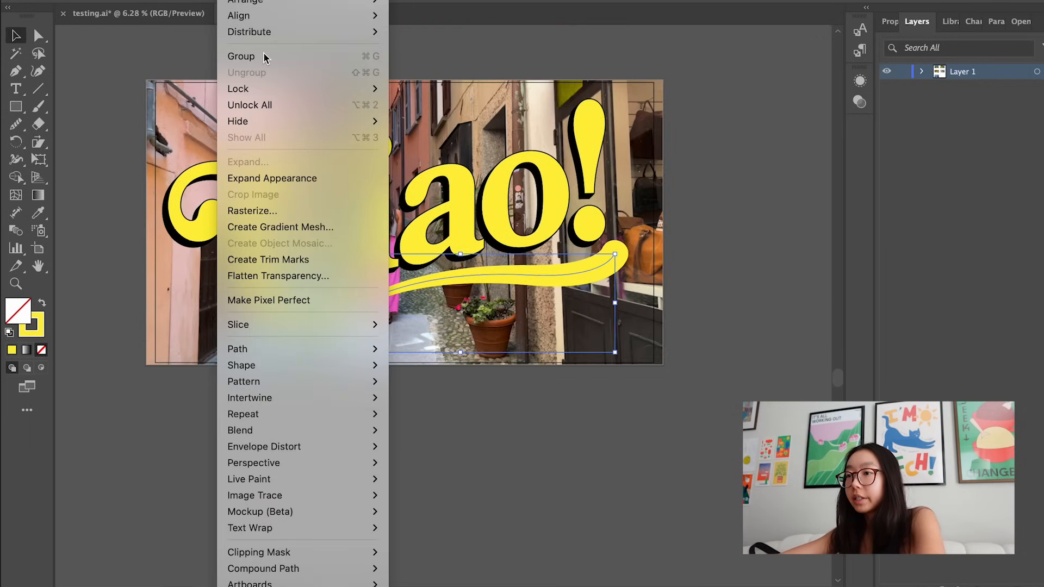
pyautogui.click(259, 175)
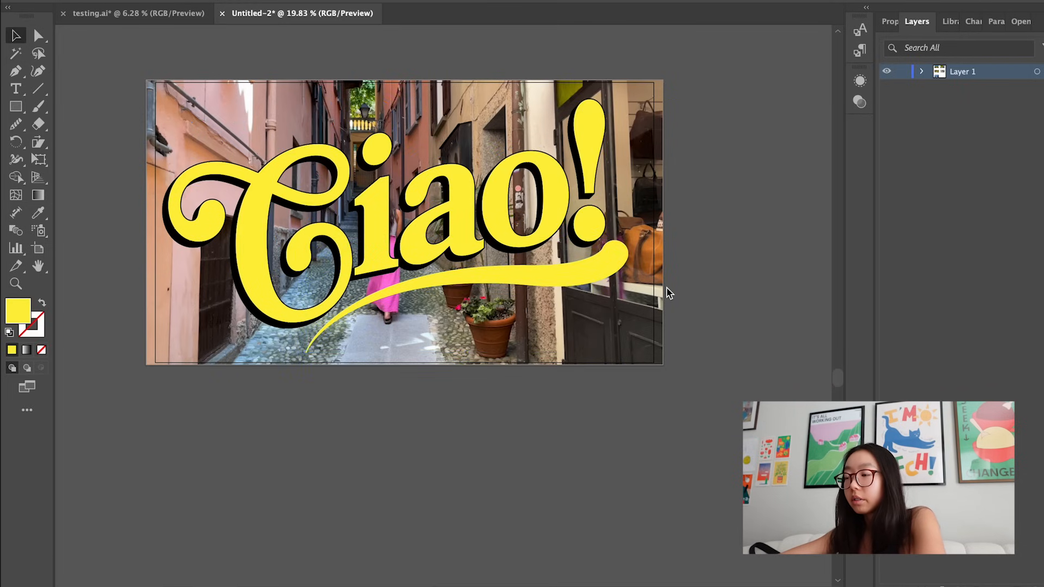
# Clean up the overlapping slivers where the swash's rounded end meets its upper edge with the Shape Builder tool.
pyautogui.scroll(3, 669, 292)
pyautogui.scroll(8, 526, 235)
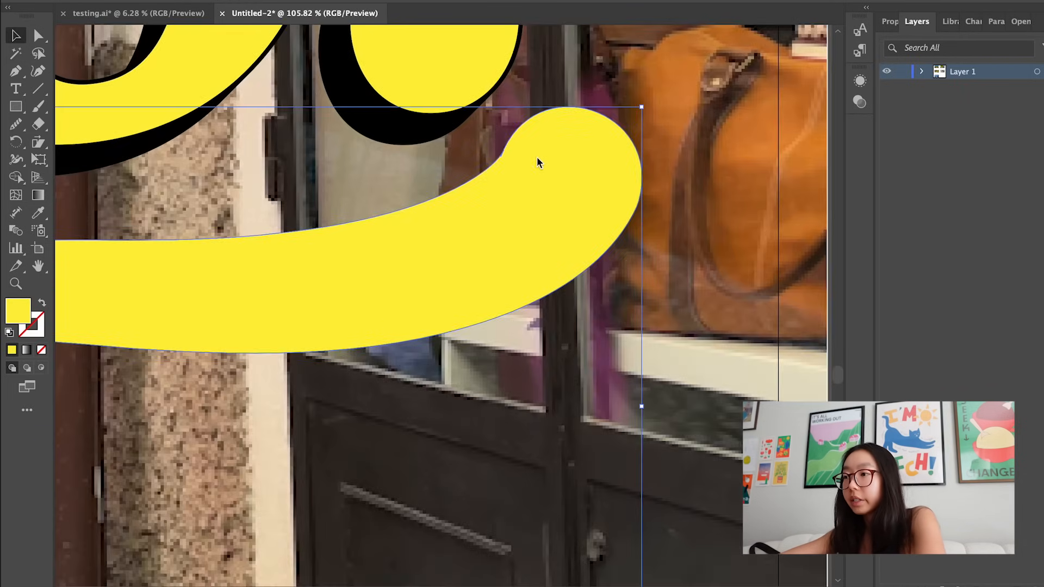
pyautogui.scroll(2, 490, 151)
pyautogui.hotkey('shift', 'm')
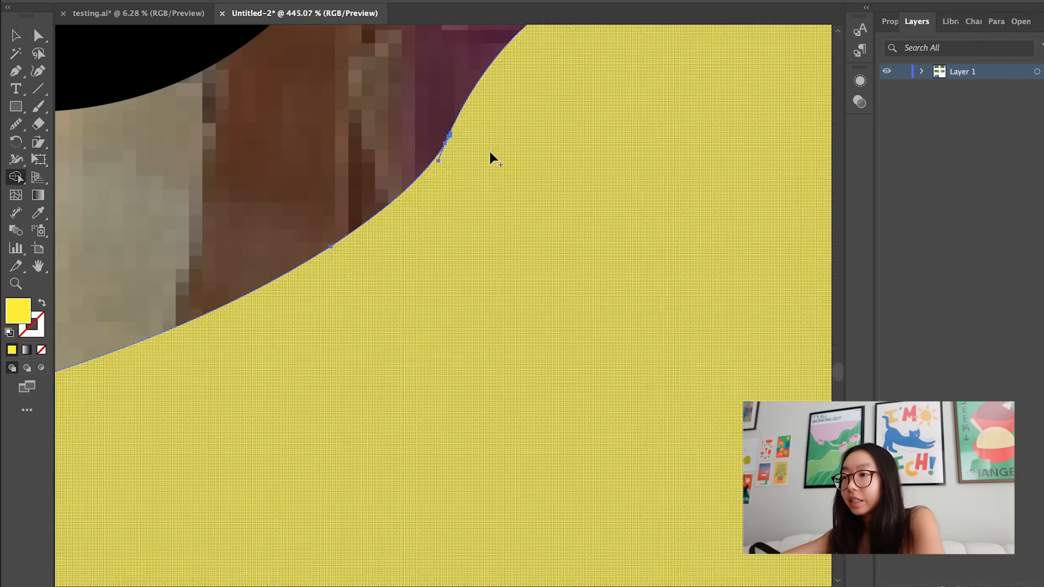
pyautogui.scroll(4, 453, 131)
pyautogui.scroll(-1, 377, 196)
pyautogui.press('v')
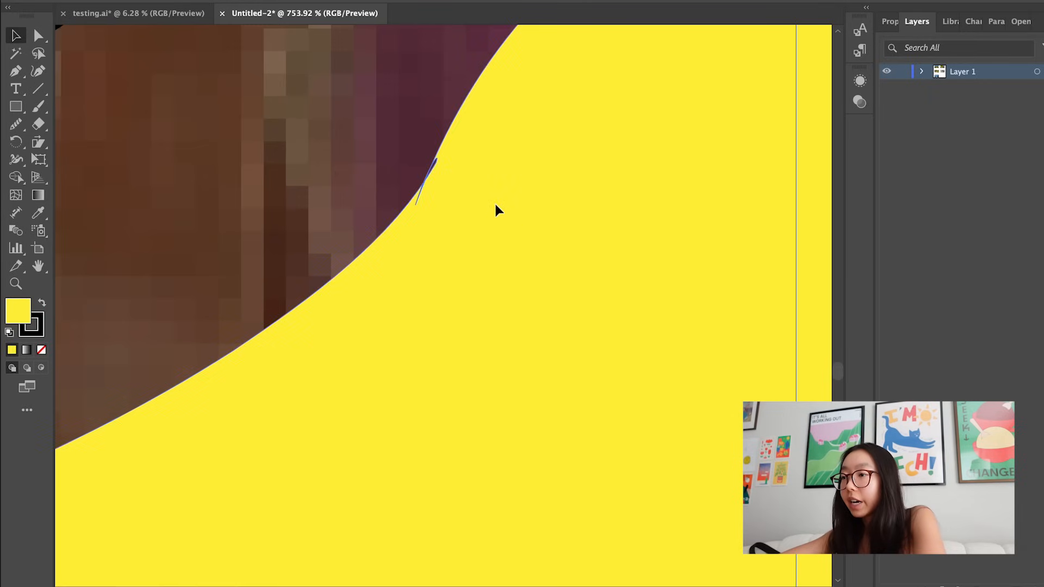
pyautogui.scroll(3, 457, 174)
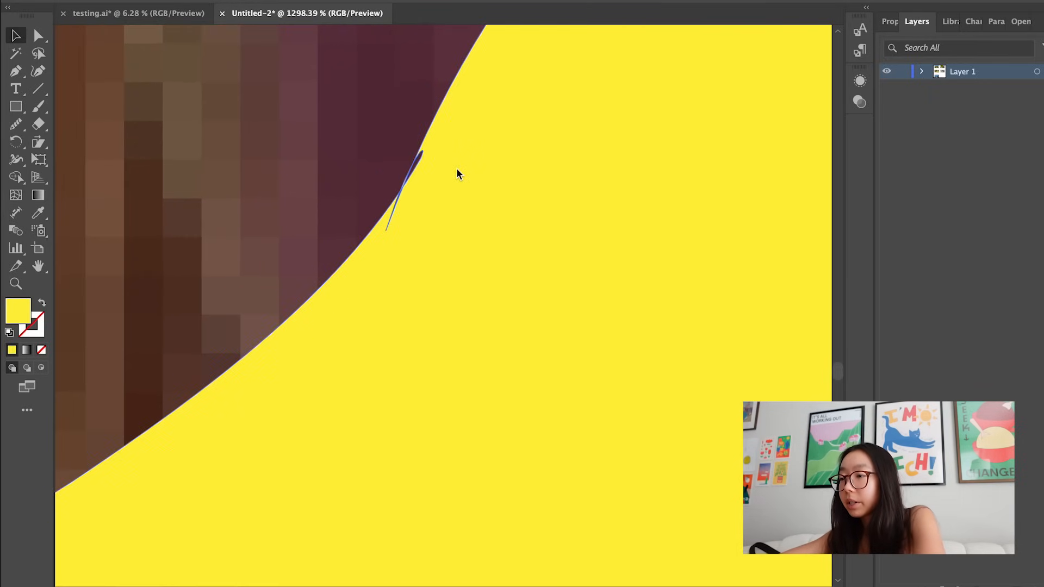
pyautogui.hotkey('shift', 'm')
pyautogui.moveTo(428, 209); pyautogui.dragTo(414, 164)
pyautogui.press('super+shift+a')
pyautogui.press('v')
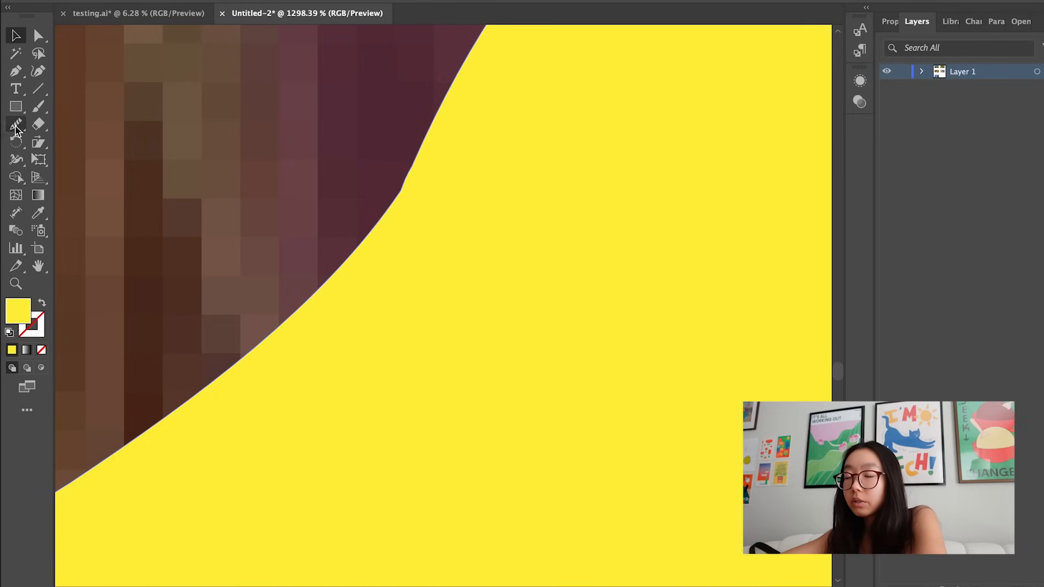
# Smooth the kink between the swash's rounded end and its upper edge with the Smooth tool.
pyautogui.moveTo(16, 126); pyautogui.dragTo(71, 158)
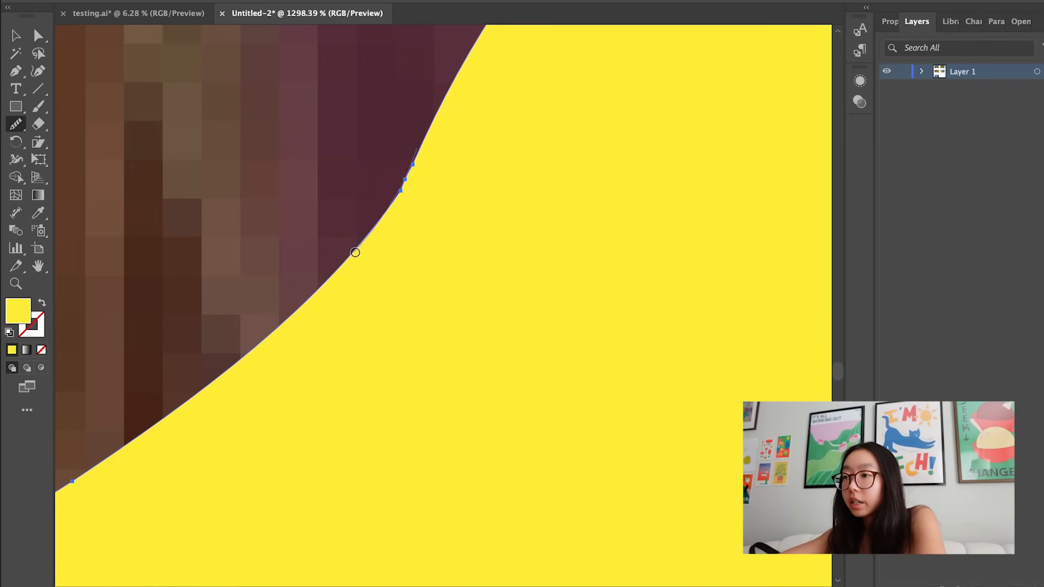
pyautogui.moveTo(370, 235); pyautogui.dragTo(335, 277)
pyautogui.scroll(-10, 336, 278)
pyautogui.moveTo(402, 190)
pyautogui.mouseDown()
pyautogui.moveTo(266, 332)
pyautogui.moveTo(418, 183)
pyautogui.mouseUp()
pyautogui.moveTo(338, 262); pyautogui.dragTo(463, 184)
pyautogui.scroll(-5, 500, 164)
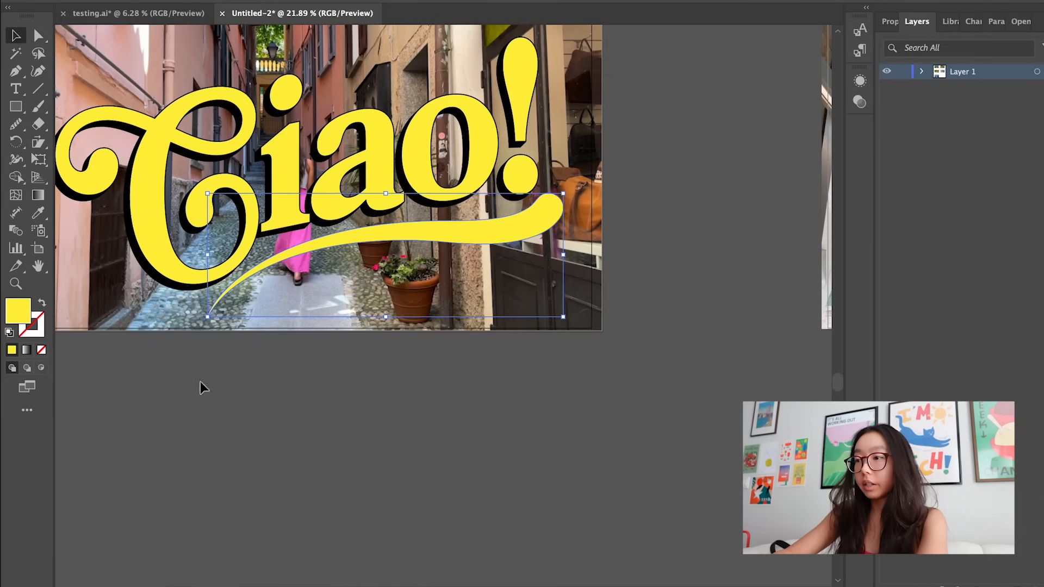
# Set the swash's outline color to black (000000).
pyautogui.click(200, 382)
pyautogui.click(544, 223)
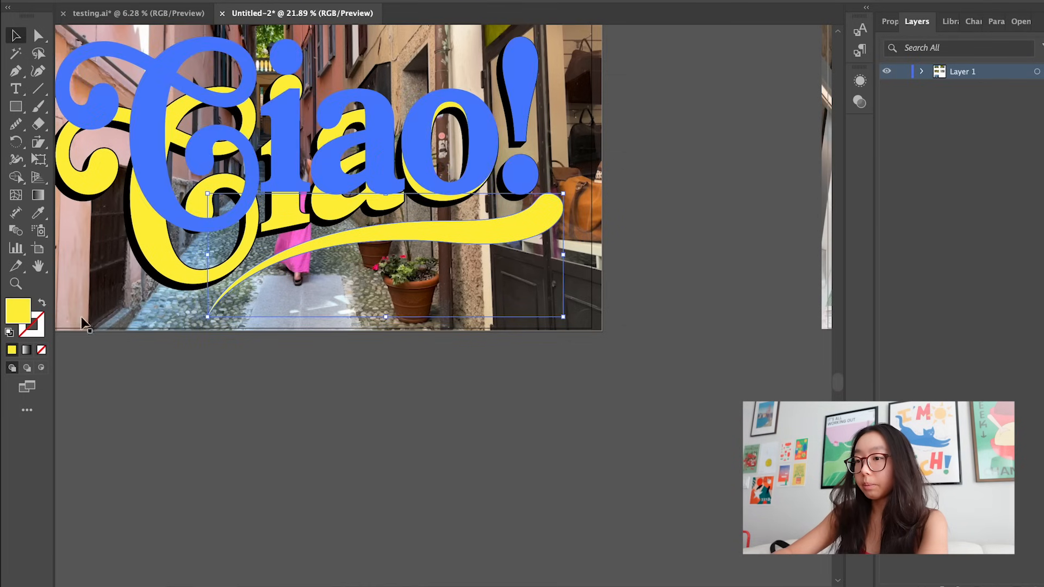
pyautogui.doubleClick(34, 334)
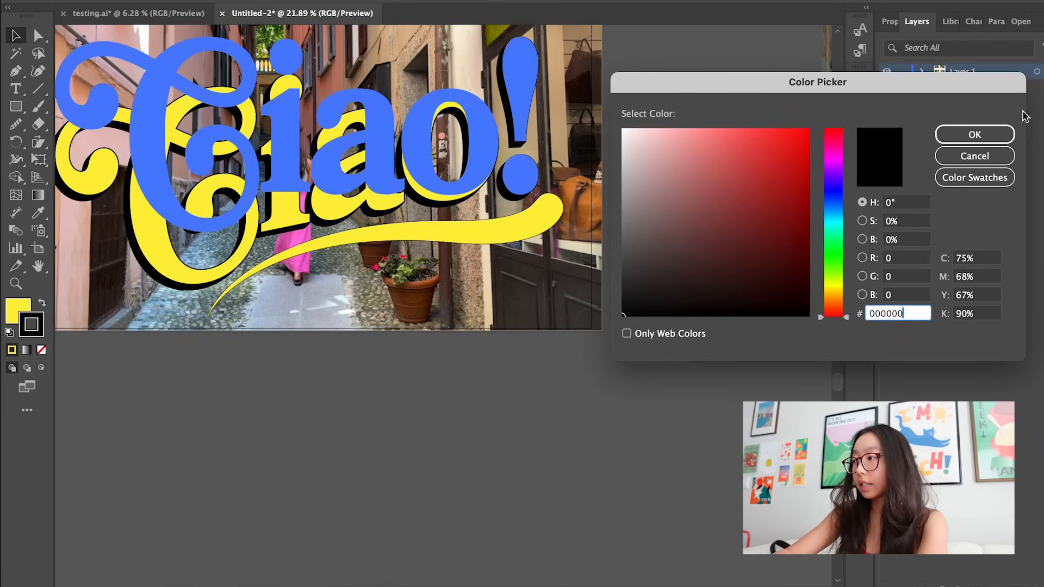
pyautogui.click(993, 134)
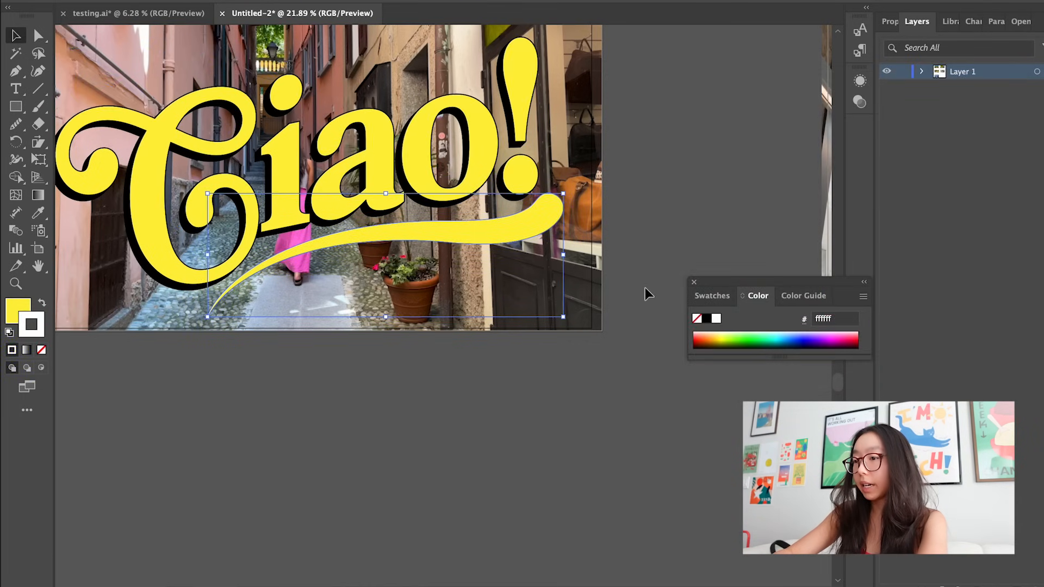
# Give the underline swash a black (000000) stroke and add a Distort & Transform > Transform effect to it.
pyautogui.doubleClick(33, 325)
pyautogui.write('000000')
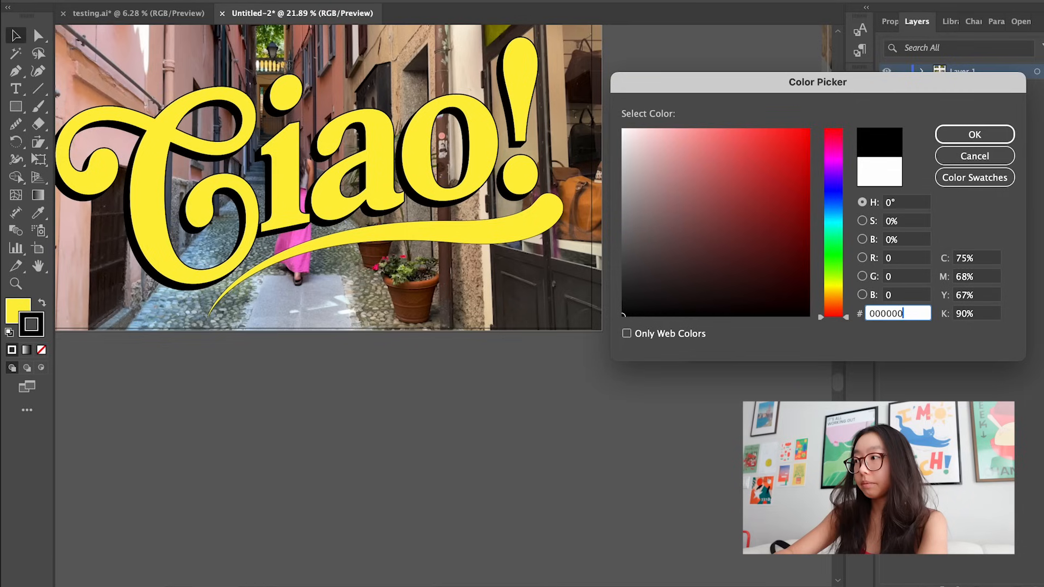
pyautogui.click(970, 134)
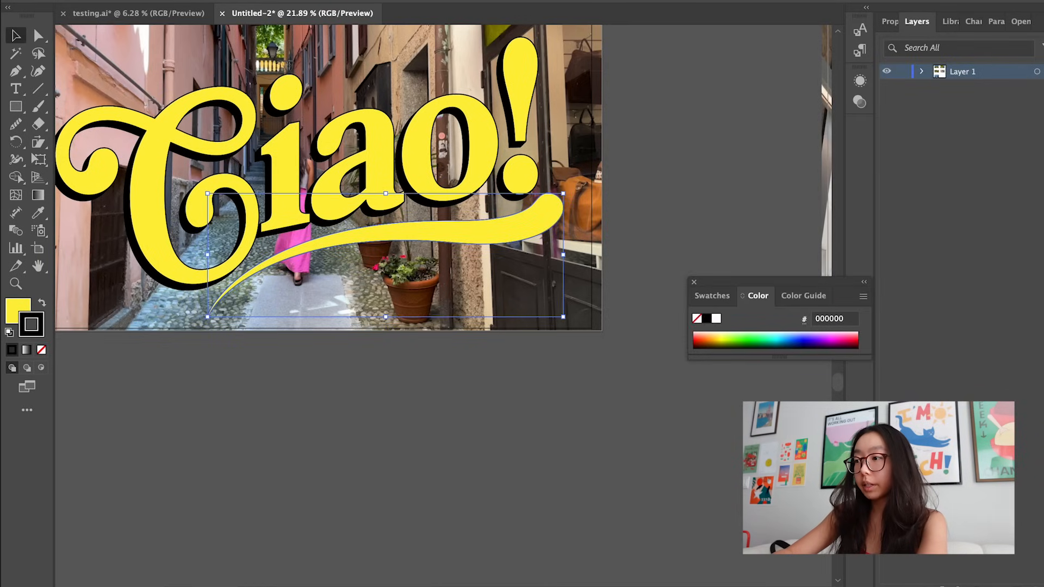
pyautogui.click(366, 0)
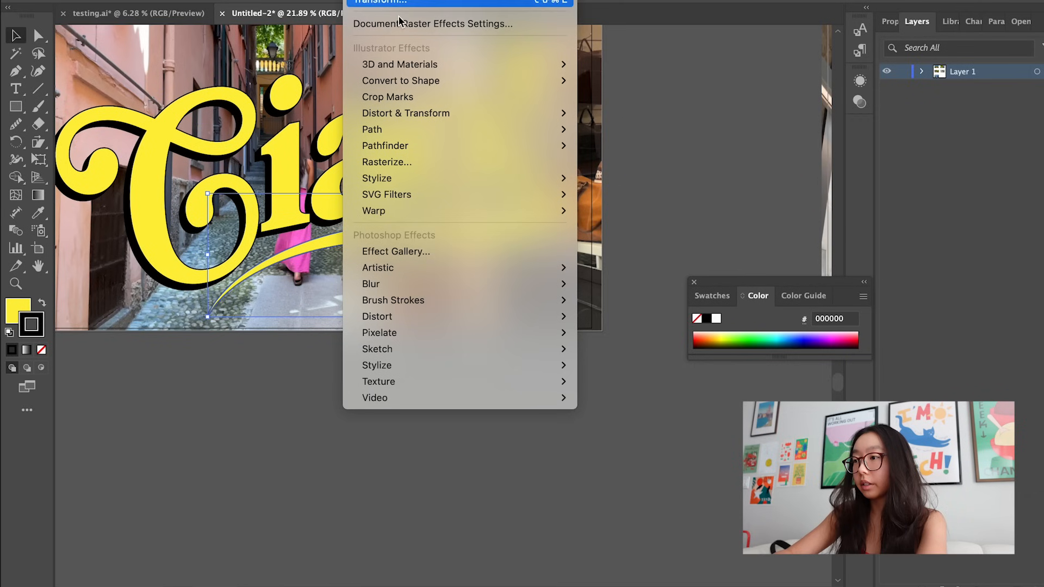
pyautogui.moveTo(441, 114)
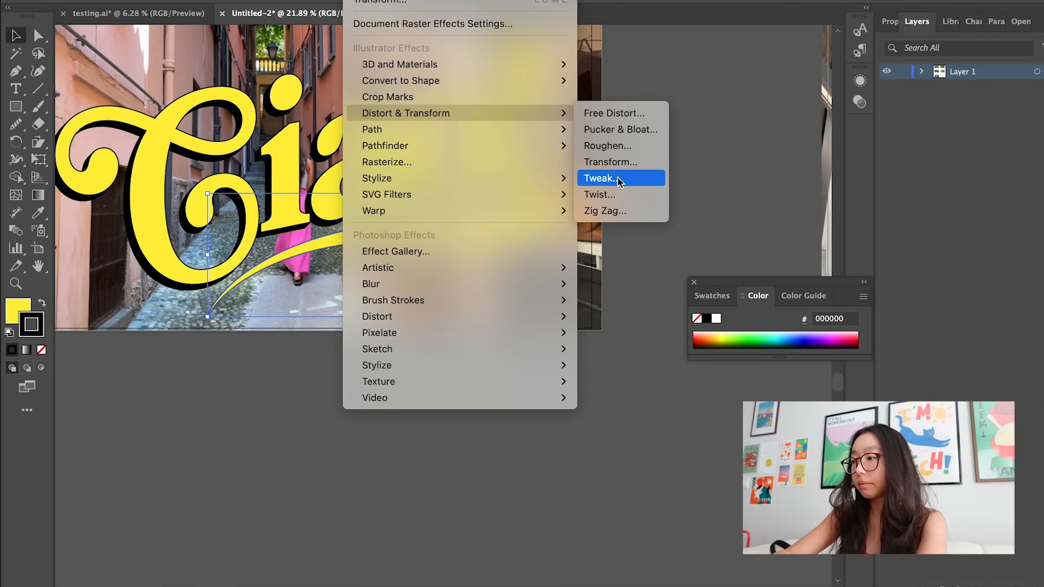
pyautogui.click(611, 161)
pyautogui.press('Return')
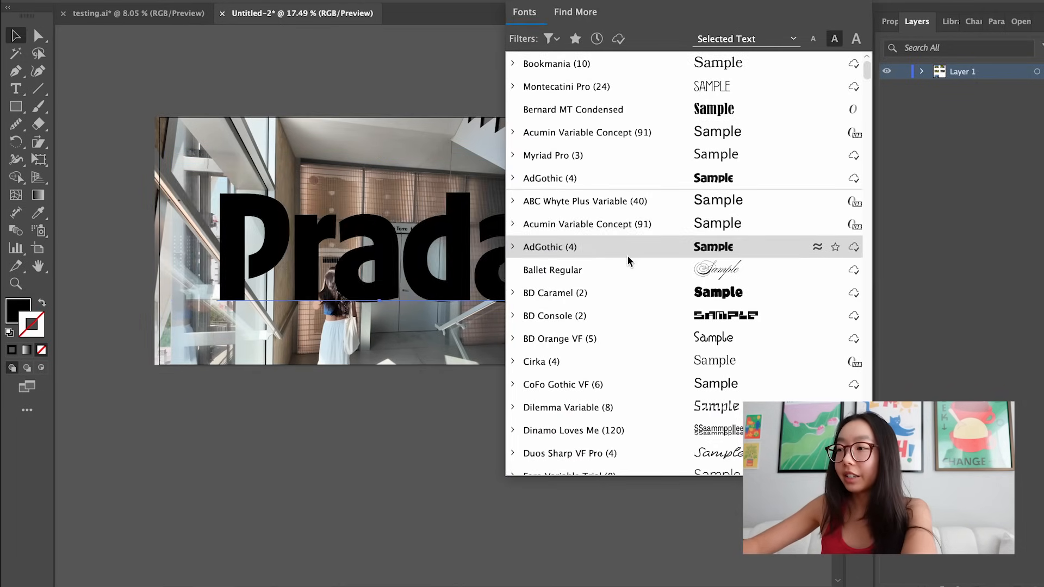
# Try out script fonts on the "Prada" text over the staircase photo and set it in Sweet Fancy Script.
pyautogui.scroll(-4, 628, 256)
pyautogui.scroll(-6, 627, 256)
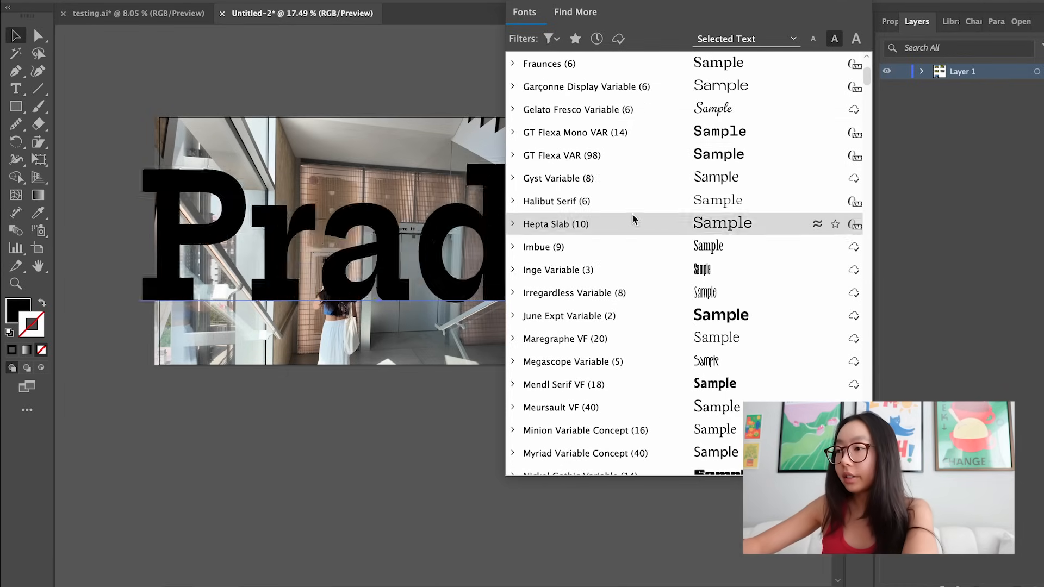
pyautogui.scroll(8, 630, 174)
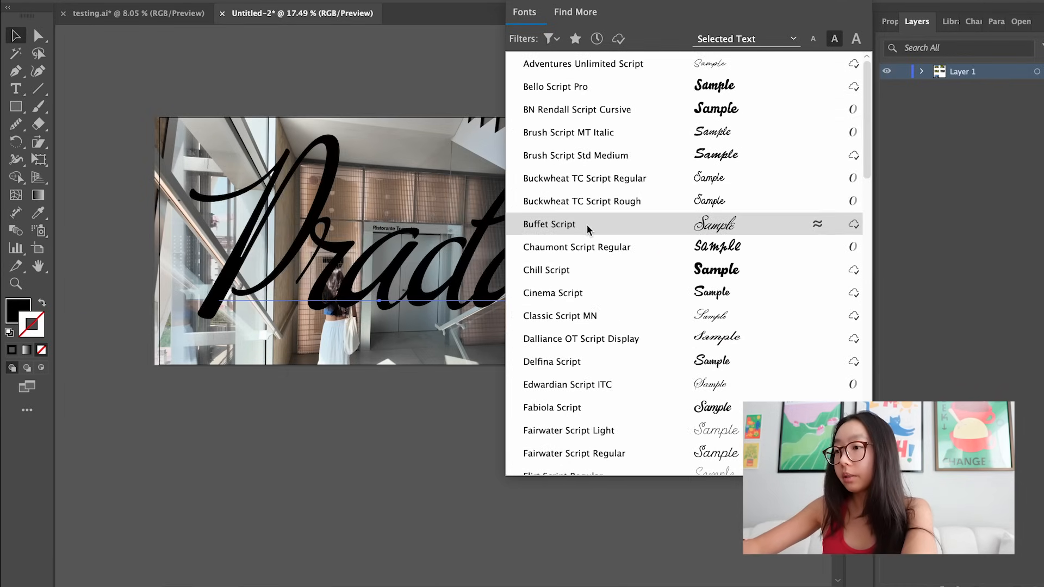
pyautogui.scroll(-10, 573, 332)
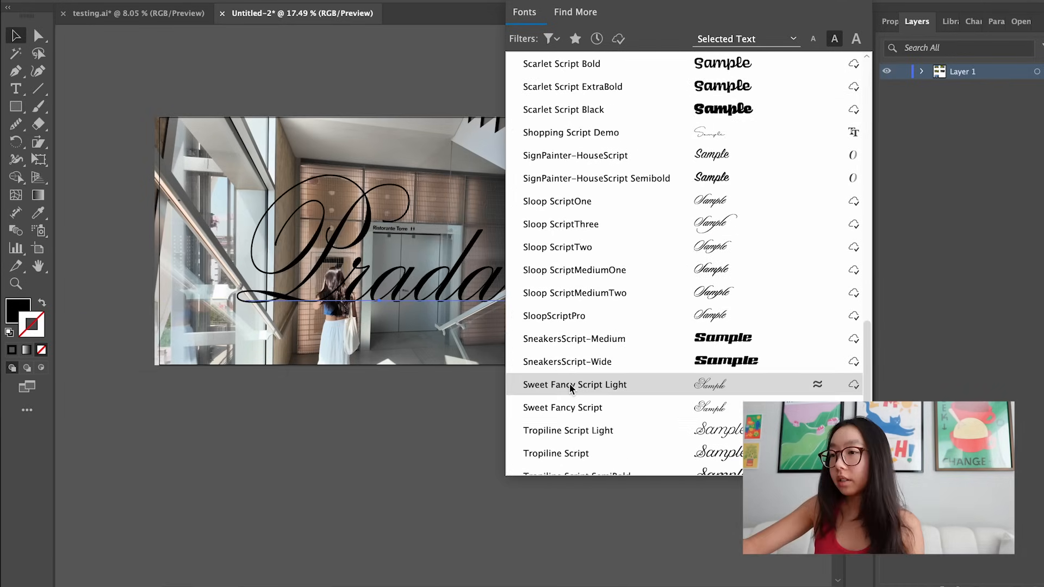
pyautogui.click(572, 406)
pyautogui.click(305, 438)
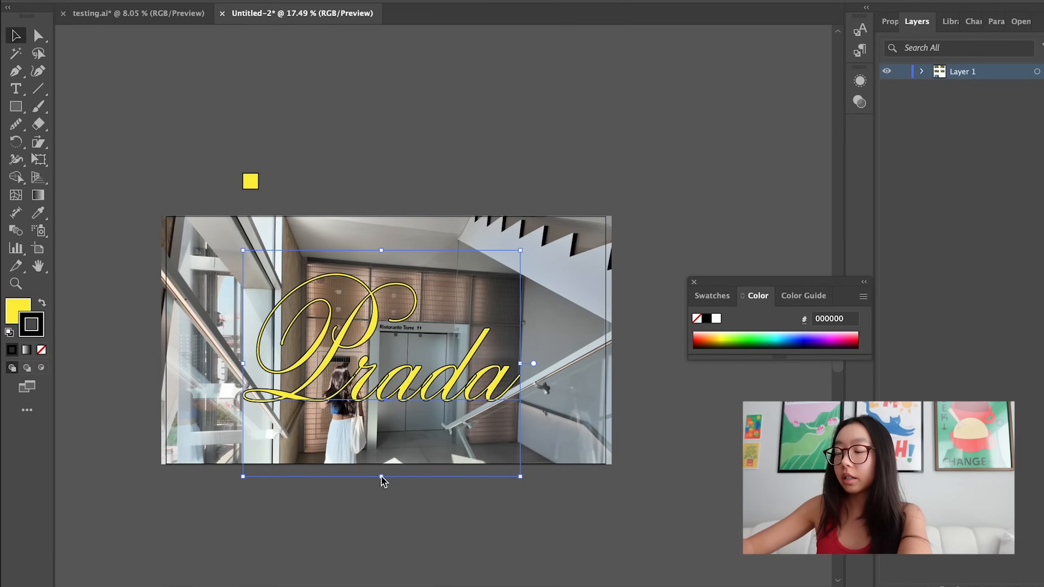
# Enlarge the "Prada" text so it spans most of the staircase photo's width.
pyautogui.moveTo(381, 477); pyautogui.dragTo(381, 526)
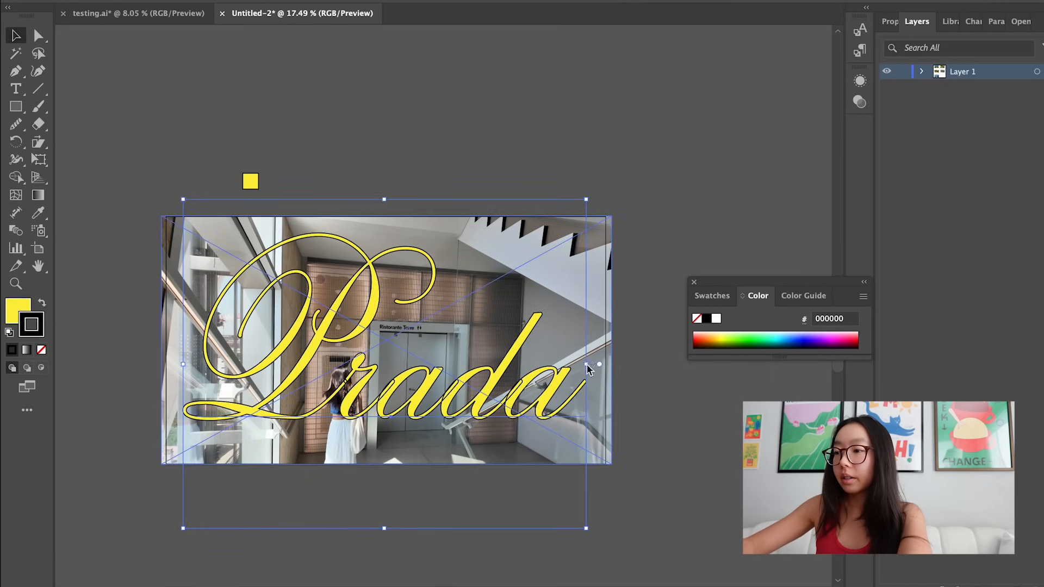
pyautogui.moveTo(586, 364); pyautogui.dragTo(537, 371)
pyautogui.click(612, 346)
pyautogui.scroll(-3, 613, 346)
pyautogui.hscroll(1, 614, 346)
pyautogui.click(614, 346)
pyautogui.scroll(5, 398, 345)
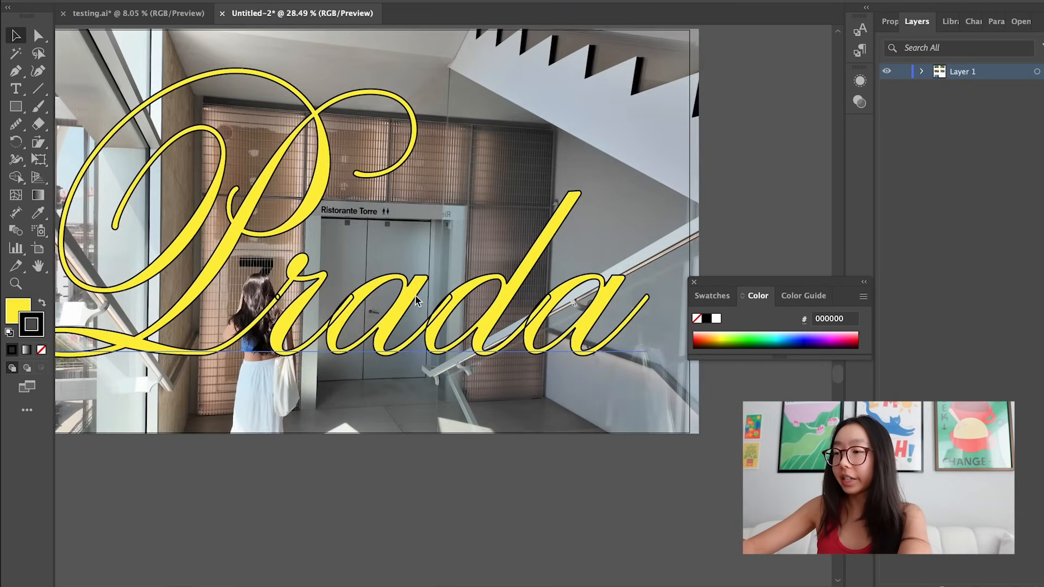
# Change the outline of the "Prada" text to the same yellow as its fill (fff03b).
pyautogui.scroll(-4, 416, 295)
pyautogui.hscroll(-2, 415, 295)
pyautogui.scroll(-1, 415, 295)
pyautogui.click(482, 290)
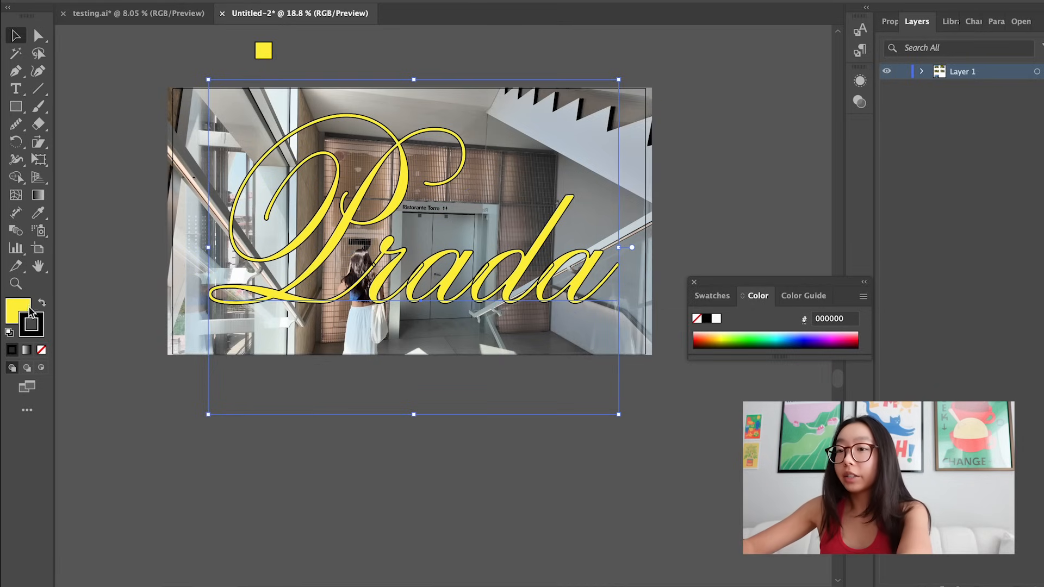
pyautogui.moveTo(18, 308); pyautogui.dragTo(30, 319)
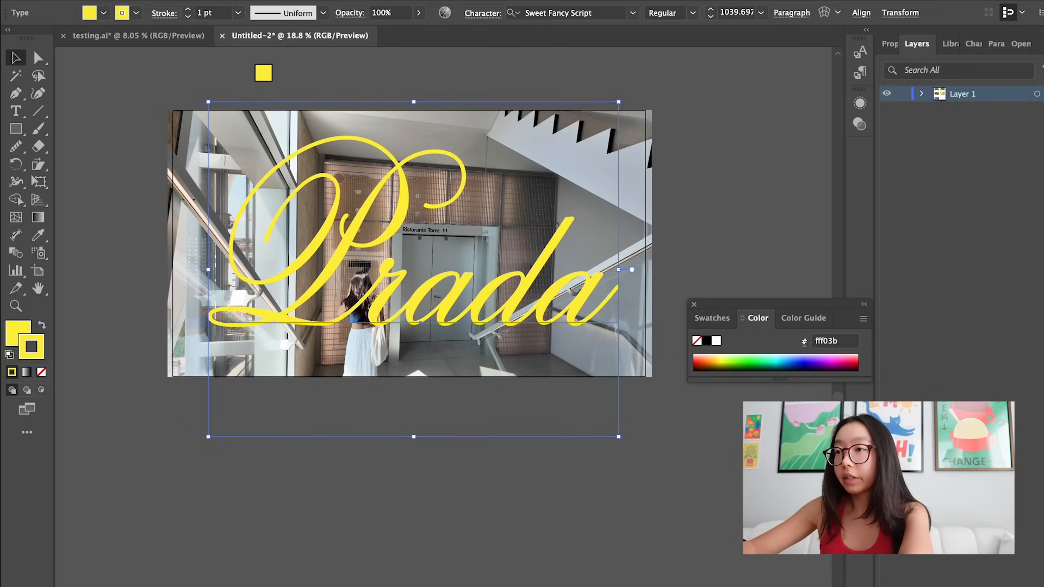
# Expand the "Prada" text into vector shapes with Object and Fill included.
pyautogui.click(245, 1)
pyautogui.click(255, 201)
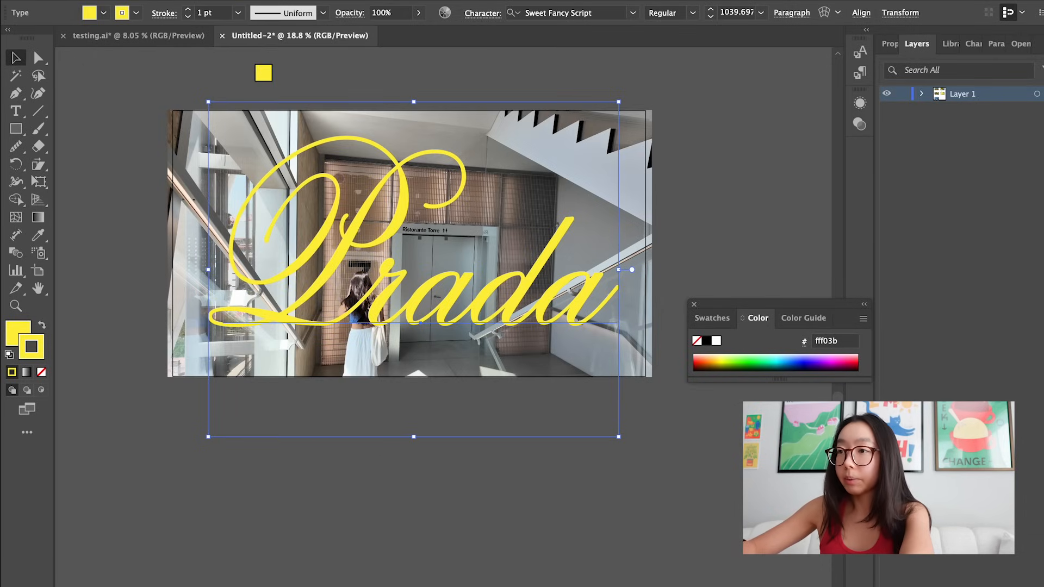
pyautogui.click(253, 3)
pyautogui.click(254, 183)
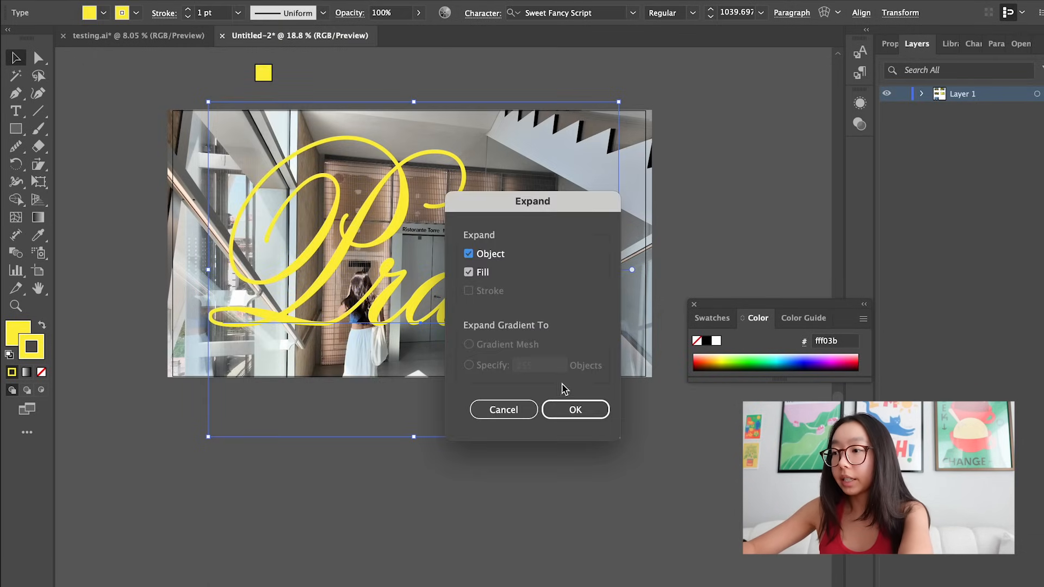
pyautogui.click(571, 409)
# Unite the overlapping "Prada" letters into one continuous shape with Pathfinder.
pyautogui.scroll(5, 514, 318)
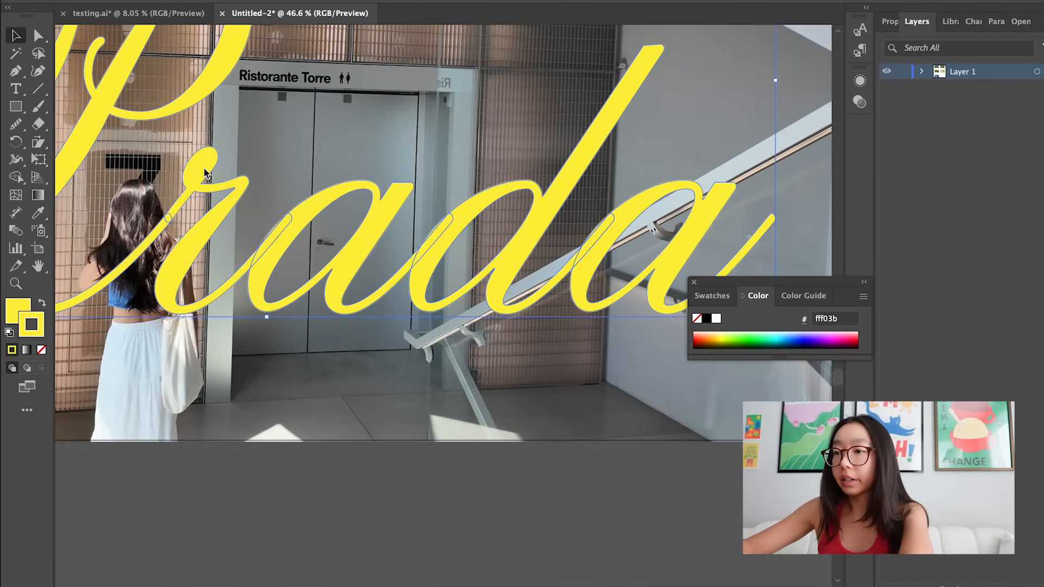
pyautogui.scroll(5, 409, 224)
pyautogui.scroll(-8, 409, 223)
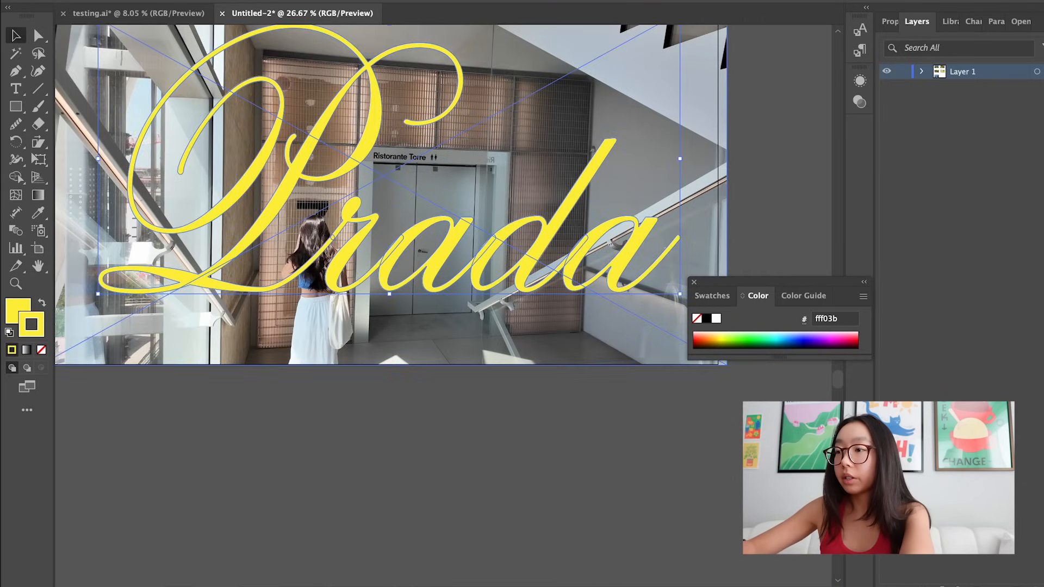
pyautogui.click(437, 2)
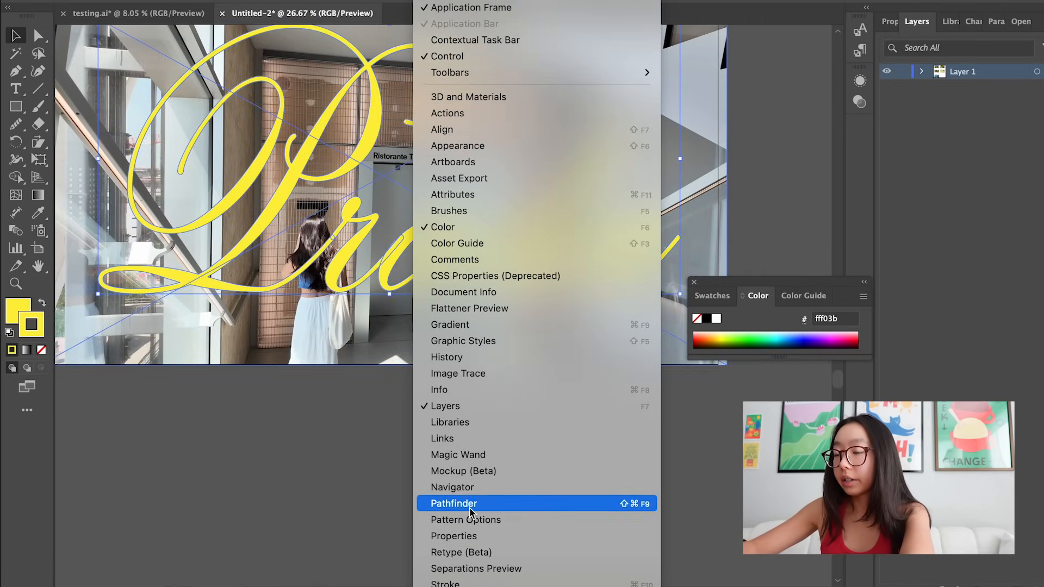
pyautogui.click(469, 503)
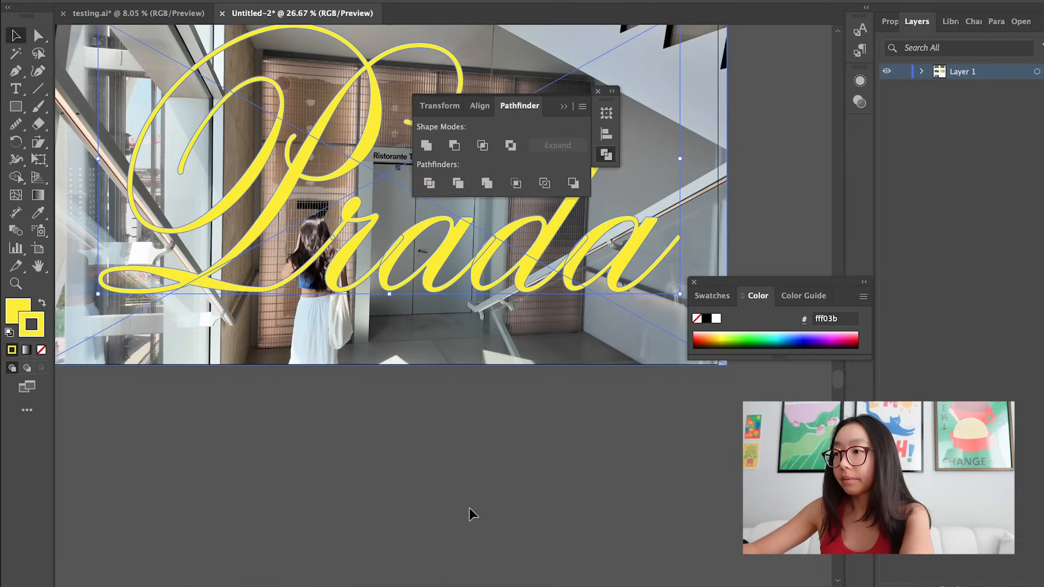
pyautogui.click(427, 145)
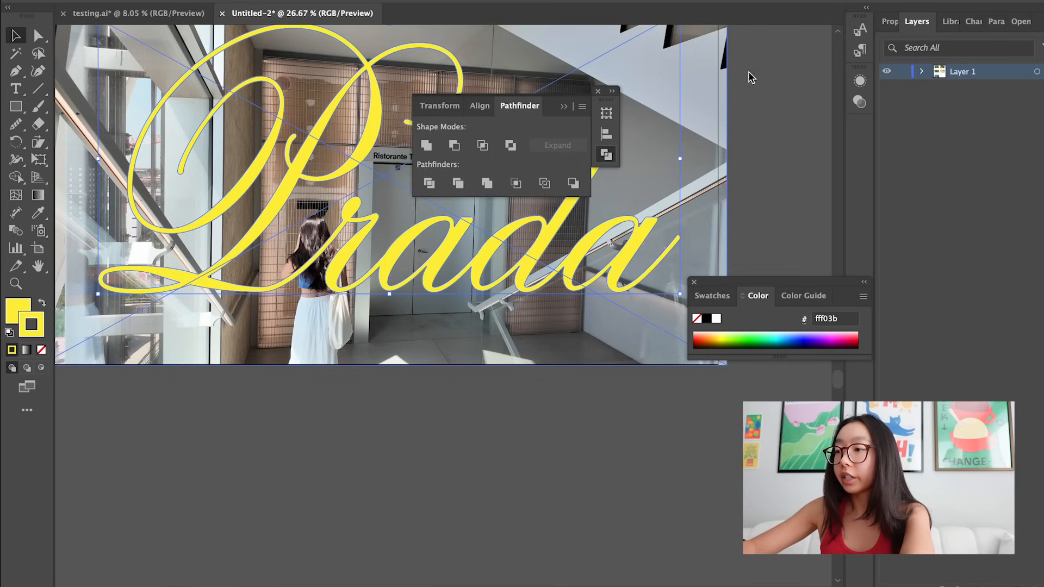
pyautogui.click(597, 91)
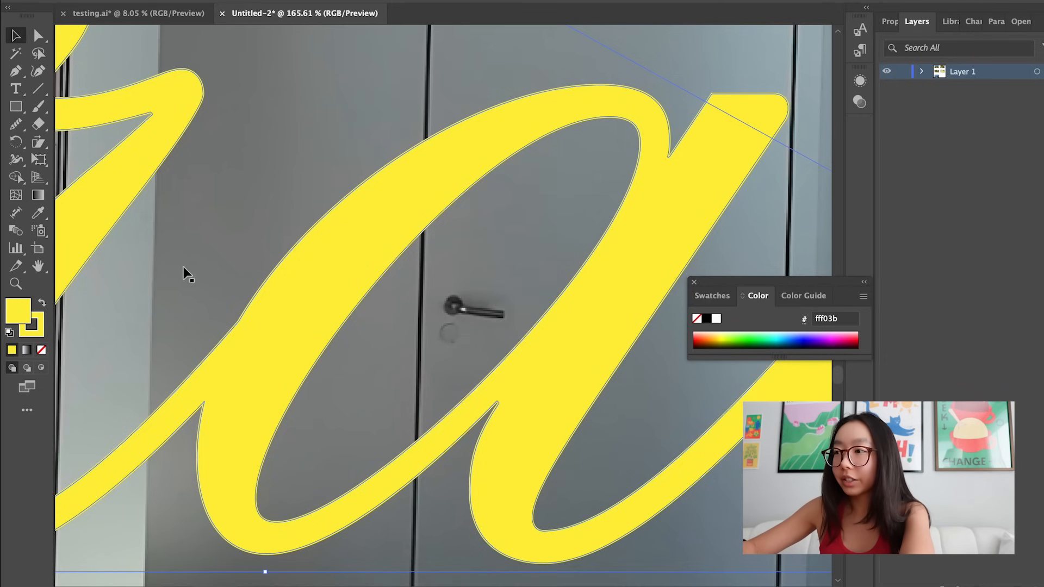
# Convert the yellow stroke of the "Prada" lettering into filled shapes with Outline Stroke.
pyautogui.scroll(-5, 232, 283)
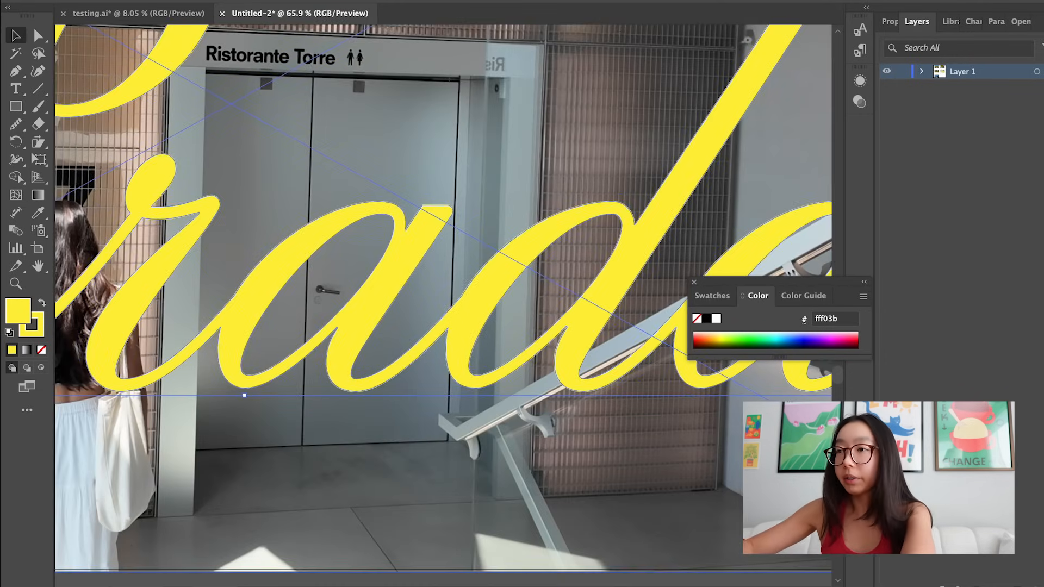
pyautogui.click(234, 1)
pyautogui.click(260, 160)
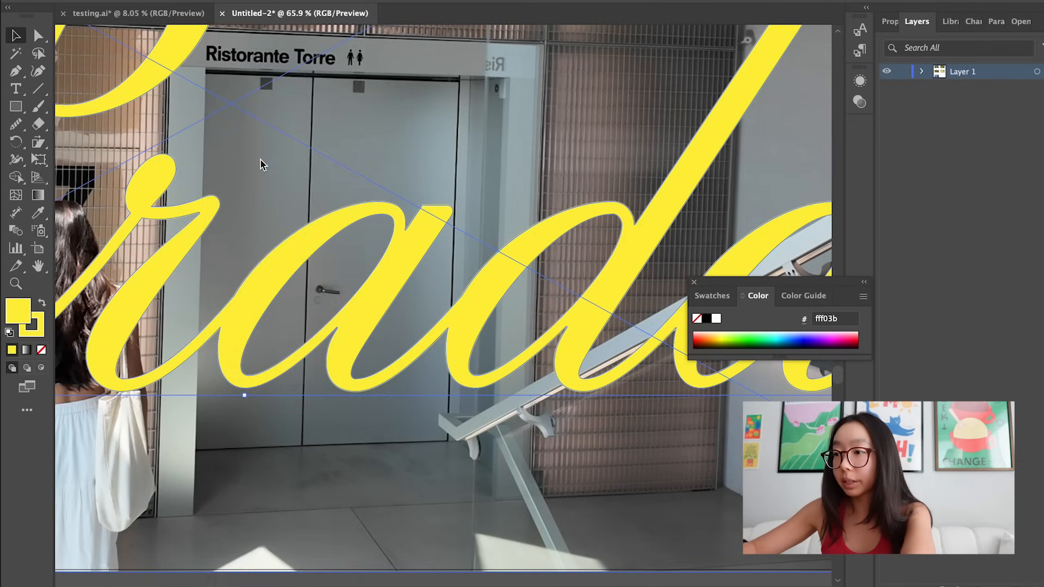
pyautogui.click(572, 386)
# Merge the outlined stroke shapes with the "Prada" letters using Pathfinder Unite.
pyautogui.scroll(6, 371, 161)
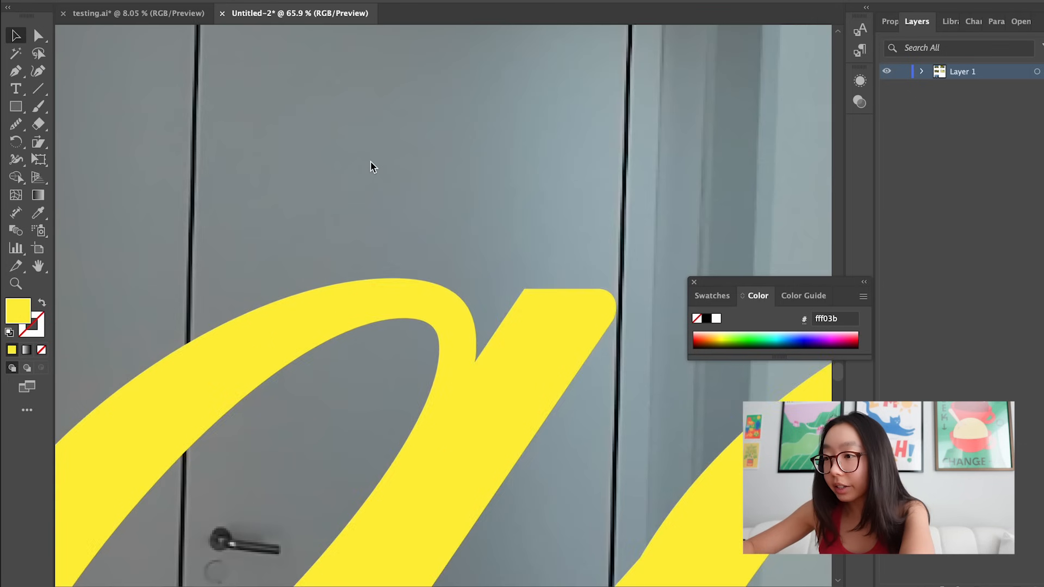
pyautogui.scroll(-7, 388, 228)
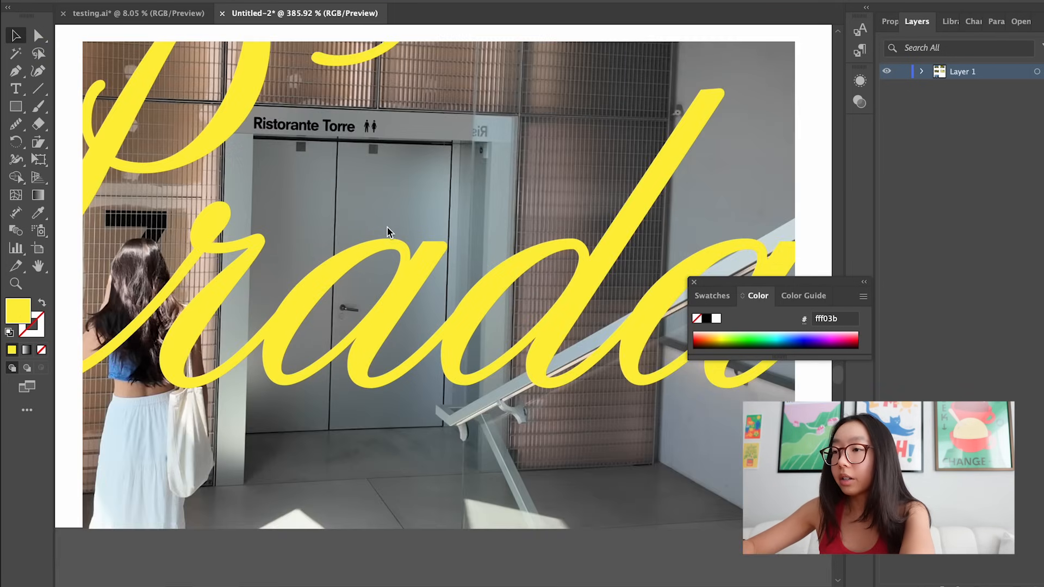
pyautogui.click(435, 1)
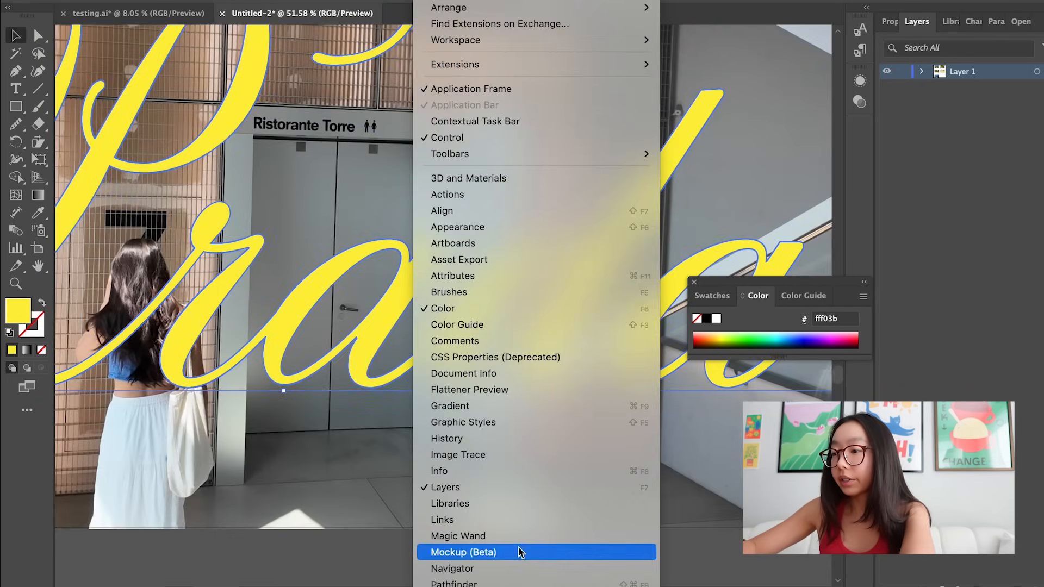
pyautogui.click(509, 584)
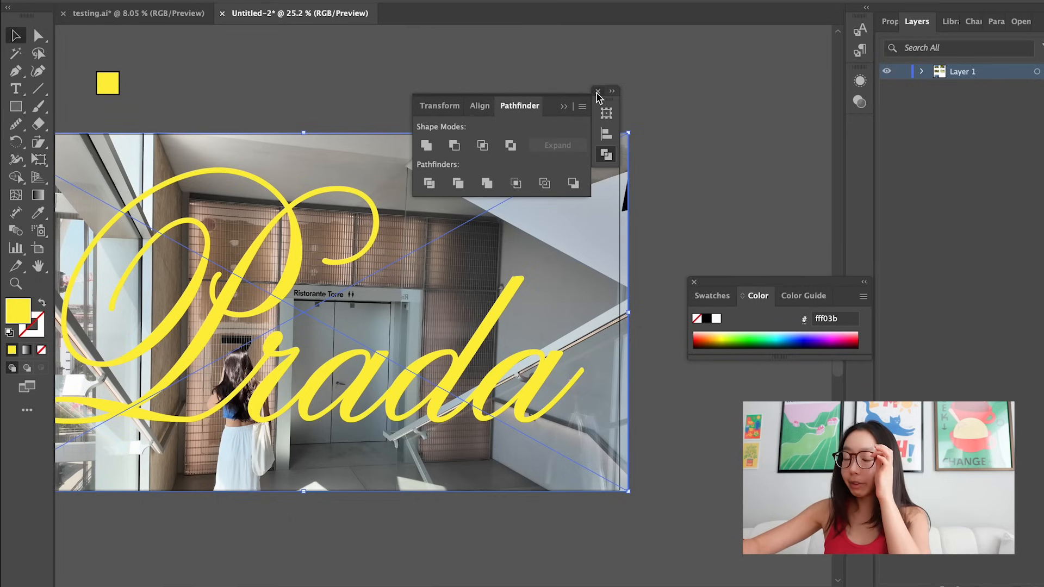
pyautogui.click(598, 93)
# Give the "Prada" lettering a black (000000) stroke and slant it upward with the Shear tool.
pyautogui.scroll(-2, 520, 214)
pyautogui.click(378, 370)
pyautogui.doubleClick(36, 329)
pyautogui.click(996, 133)
pyautogui.click(717, 319)
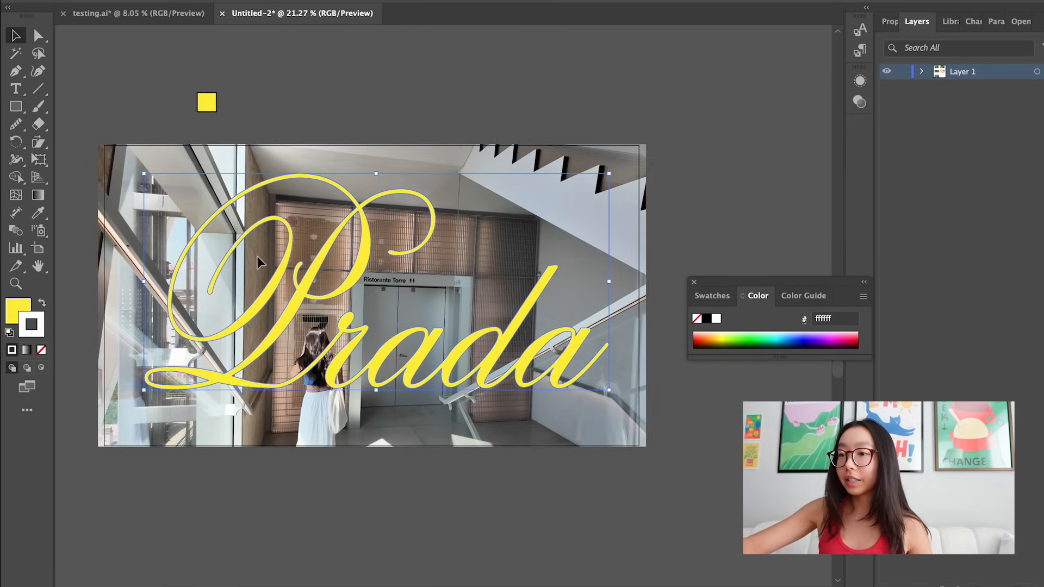
pyautogui.doubleClick(31, 324)
pyautogui.write('000000')
pyautogui.press('Return')
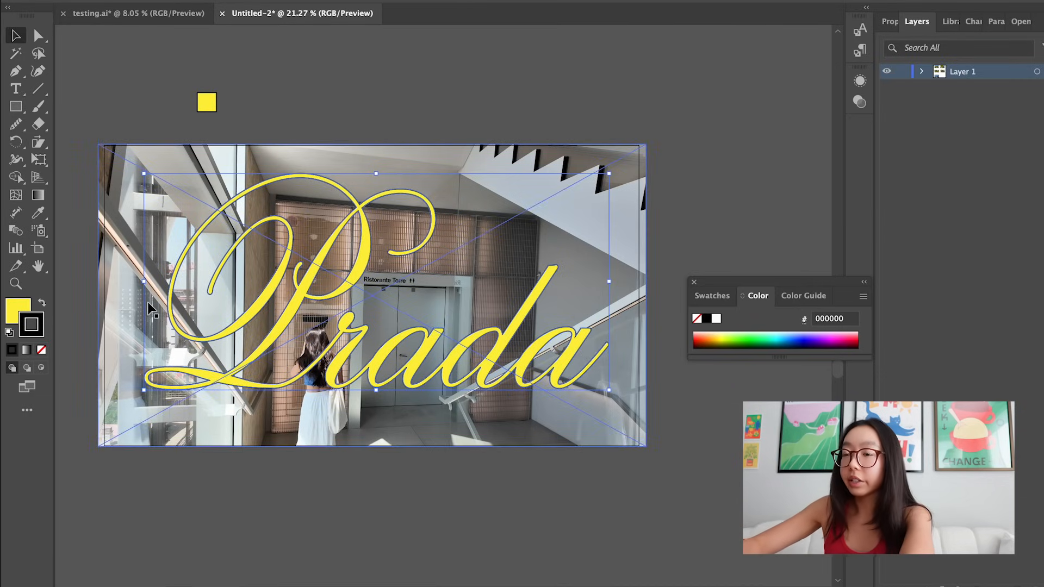
pyautogui.click(38, 141)
pyautogui.moveTo(558, 334); pyautogui.dragTo(558, 326)
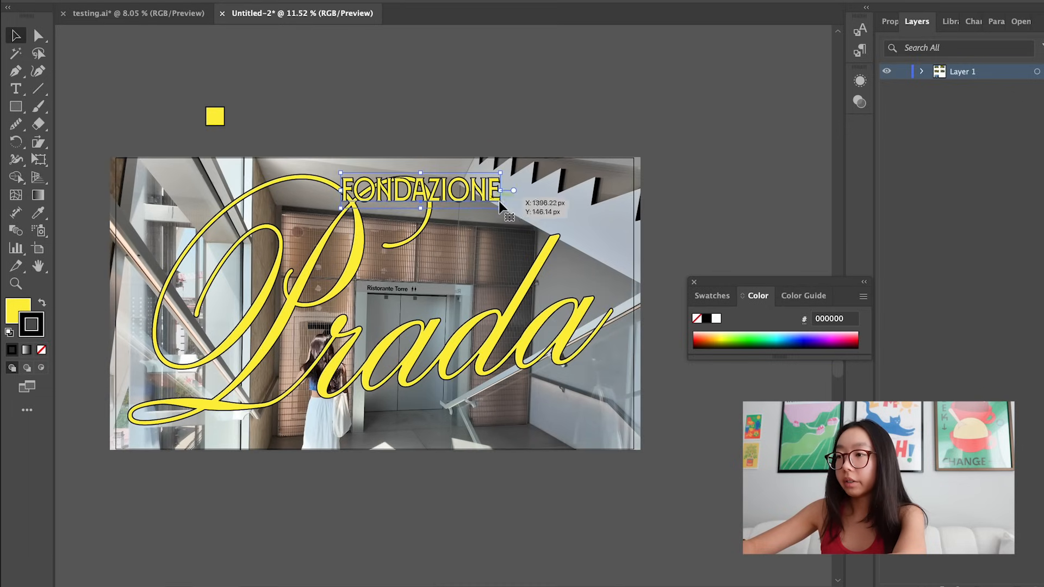
# Scale down the "FONDAZIONE" text above "Prada" and set it in Anisette Std Bold.
pyautogui.moveTo(499, 204); pyautogui.dragTo(451, 186)
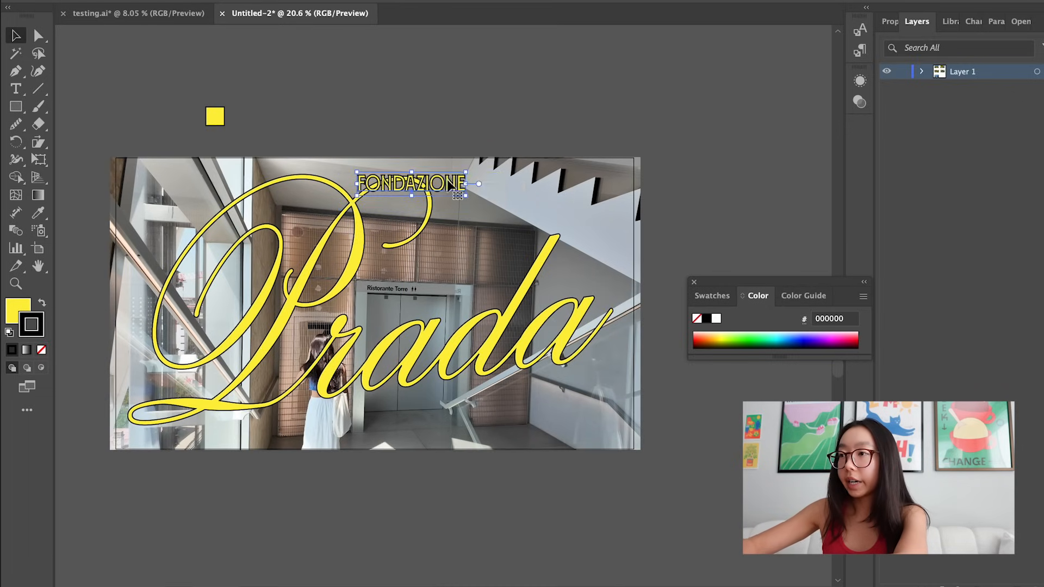
pyautogui.click(525, 2)
pyautogui.write('ani')
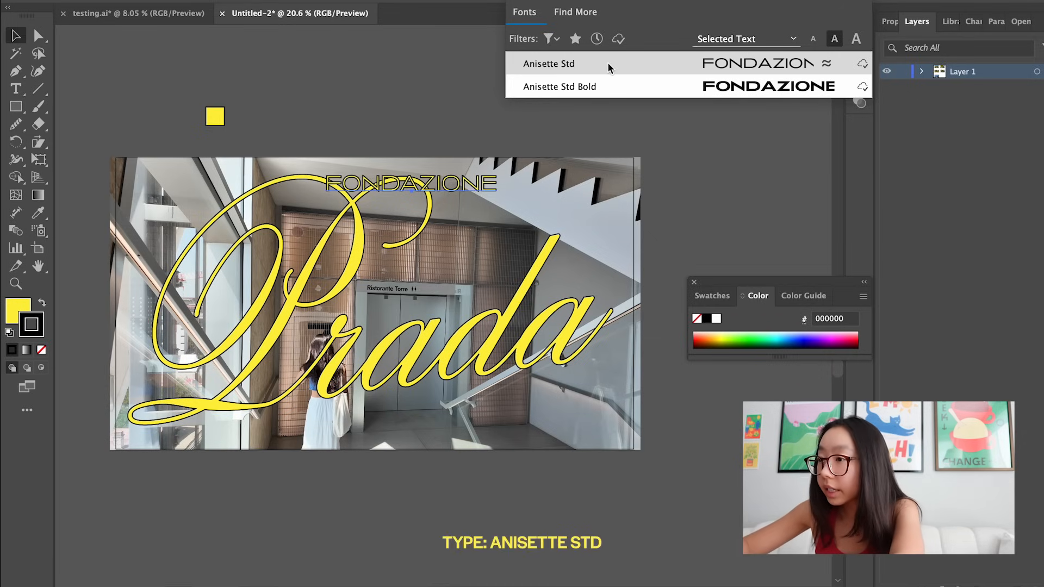
pyautogui.click(605, 86)
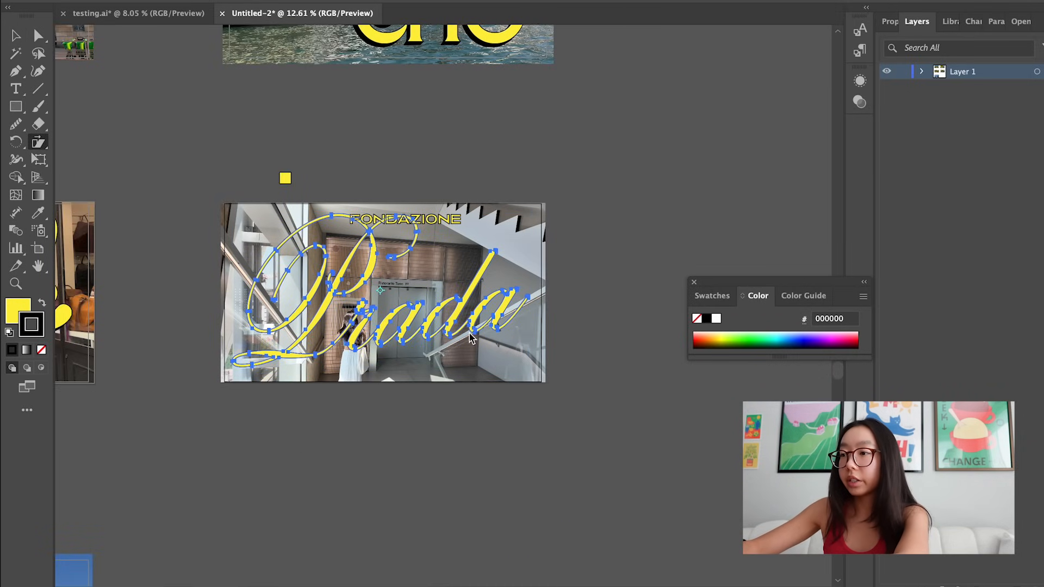
# Shear the "Prada" lettering again by about -3.53° along an axis of about 81.73°, and deselect it.
pyautogui.moveTo(512, 306); pyautogui.dragTo(524, 284)
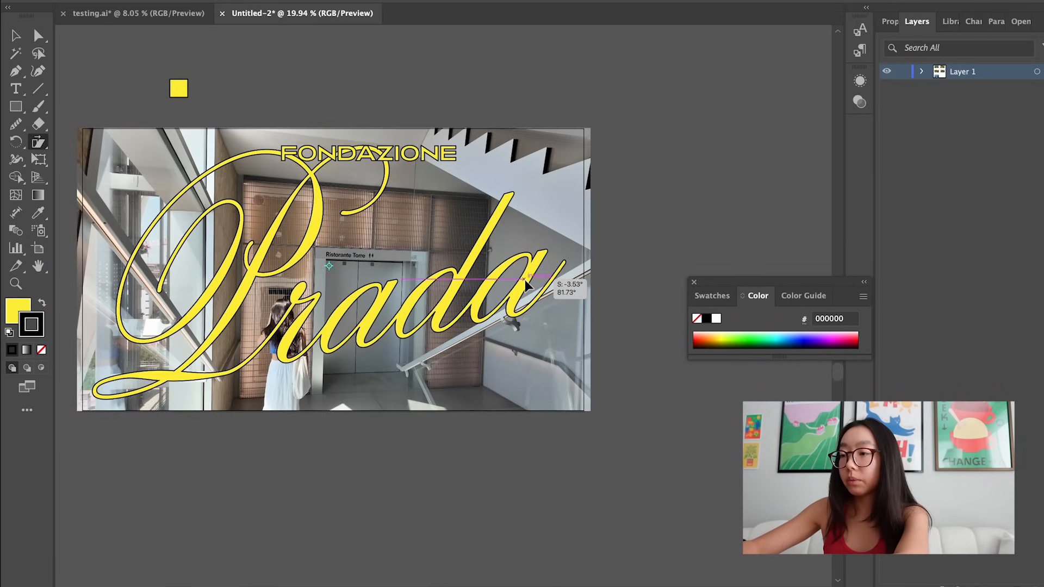
pyautogui.press('v')
pyautogui.click(622, 161)
pyautogui.click(505, 169)
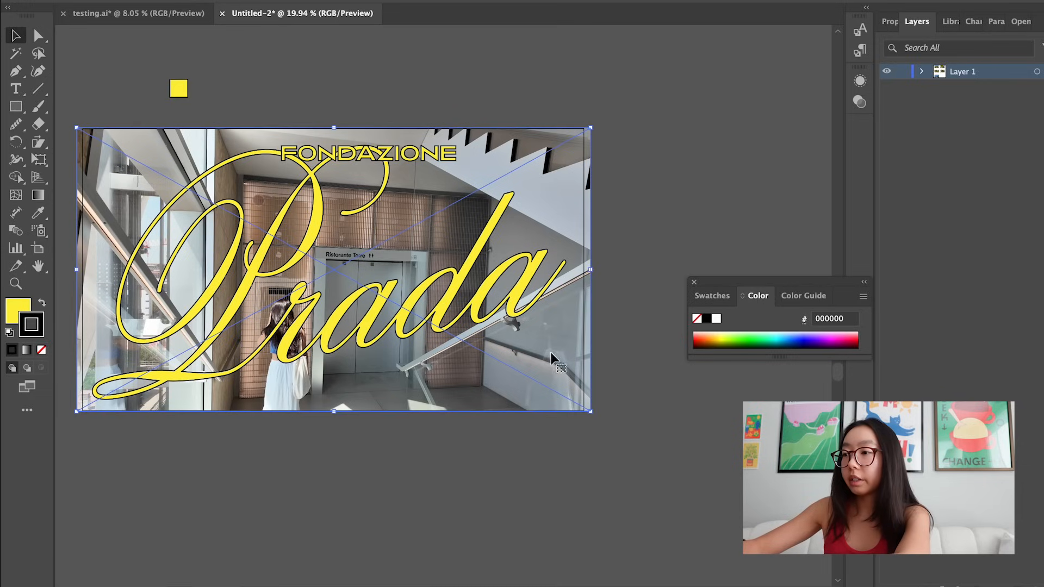
# Scale down the "Prada" lettering slightly and make the "FONDAZIONE" text above it smaller to match.
pyautogui.click(536, 298)
pyautogui.moveTo(570, 274); pyautogui.dragTo(532, 275)
pyautogui.click(406, 159)
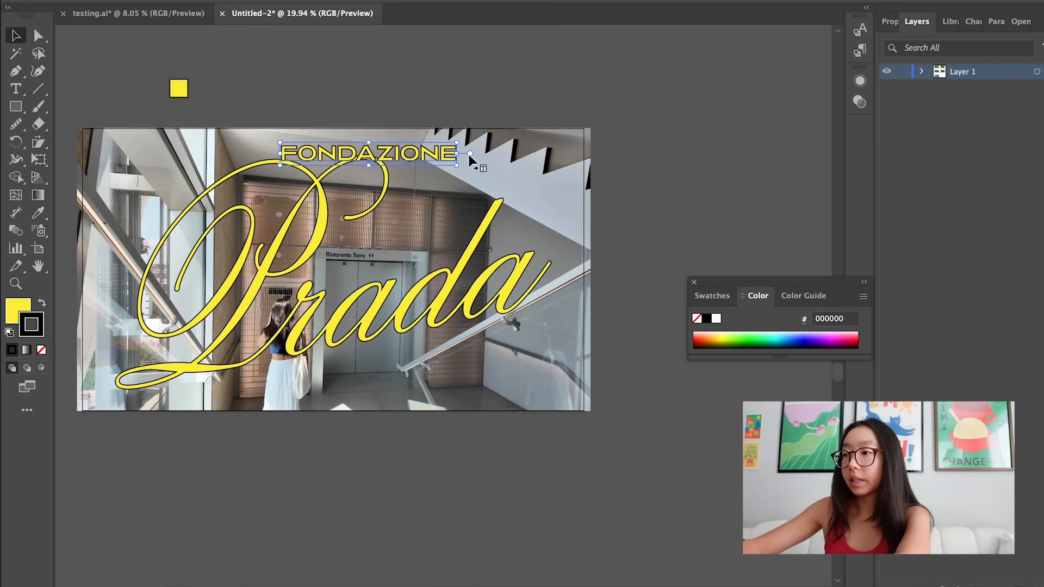
pyautogui.moveTo(461, 156); pyautogui.dragTo(416, 157)
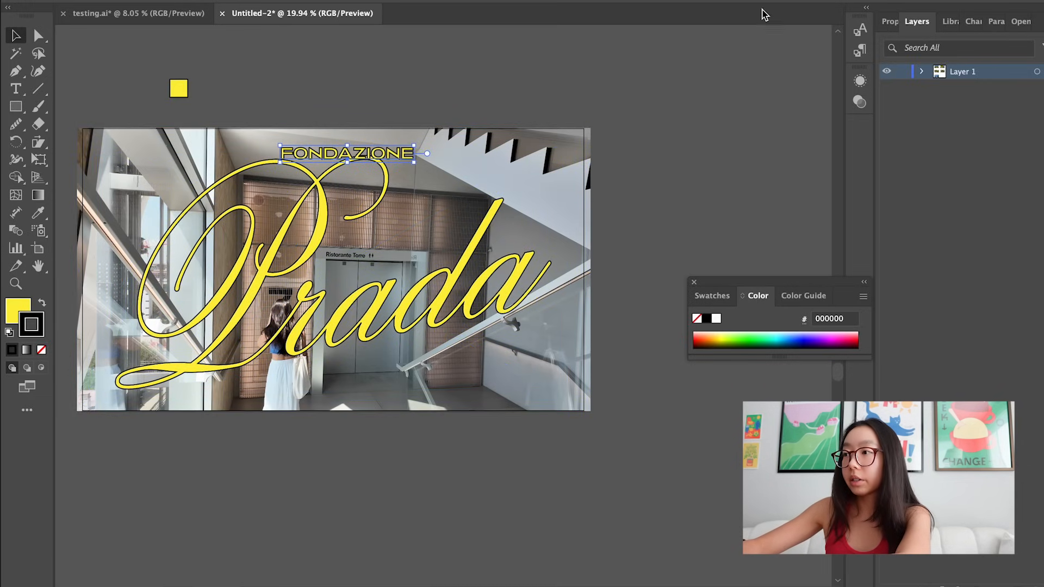
# Centre the "FONDAZIONE" text horizontally on the artboard and nudge it upward.
pyautogui.click(859, 2)
pyautogui.click(734, 33)
pyautogui.click(533, 115)
pyautogui.hotkey('shift', 'Up')
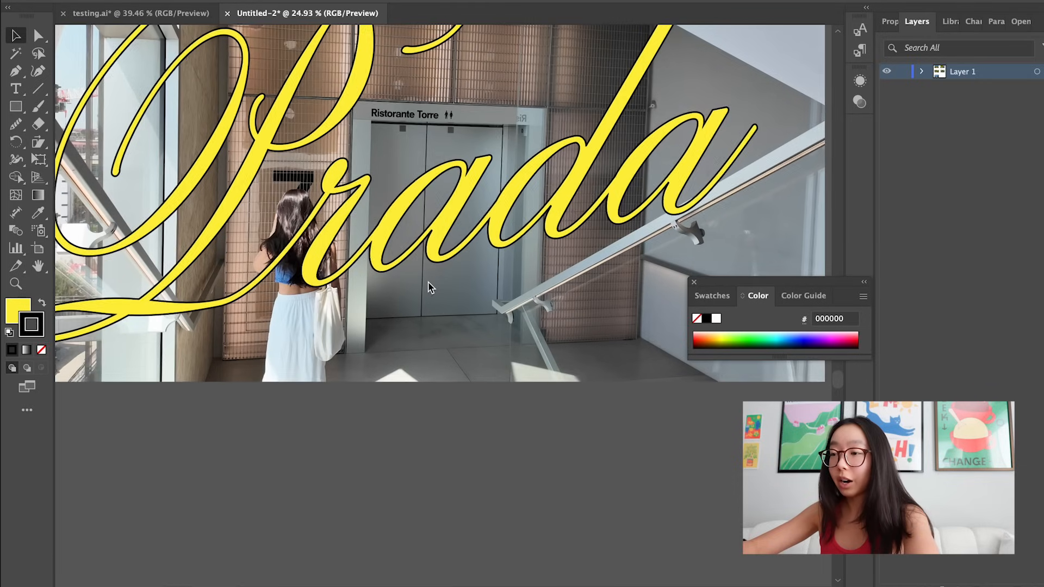
# Paste the two-line yellow address text and centre it below the "Prada" lettering near the photo's lower edge.
pyautogui.hotkey('ctrl', 'v')
pyautogui.moveTo(429, 283); pyautogui.dragTo(371, 324)
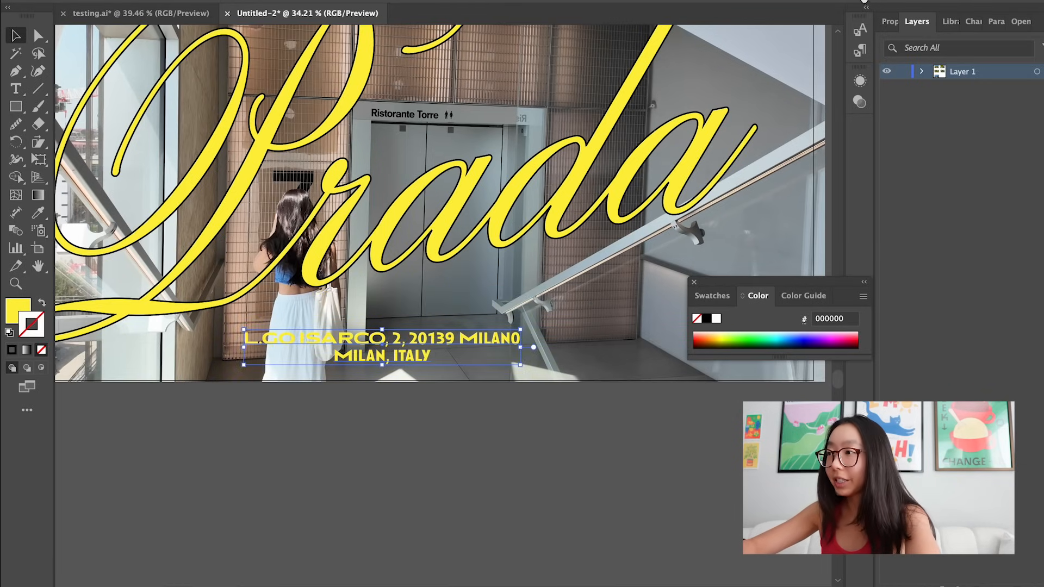
pyautogui.click(860, 79)
pyautogui.click(468, 452)
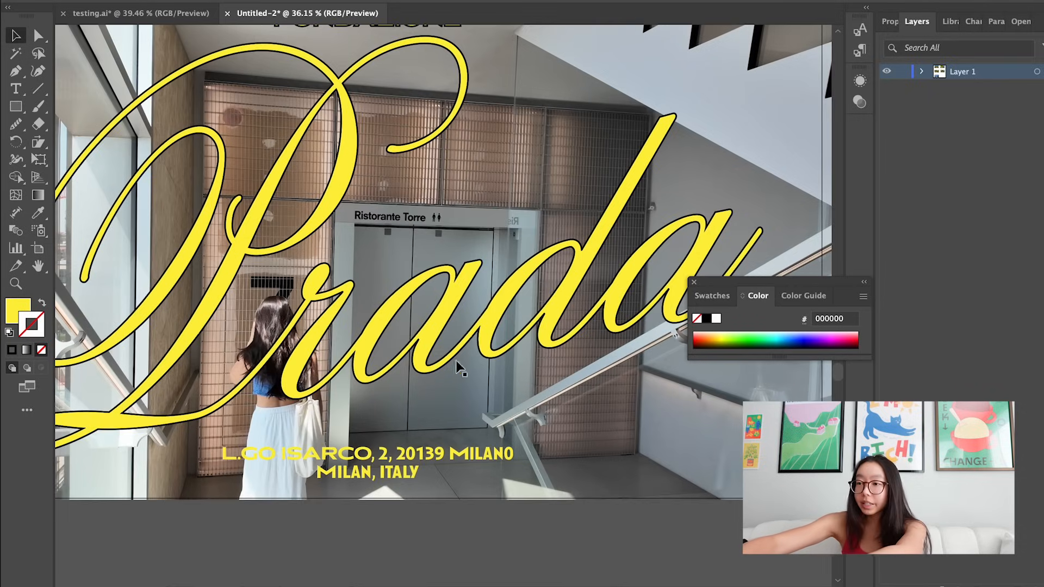
pyautogui.moveTo(381, 460); pyautogui.dragTo(383, 463)
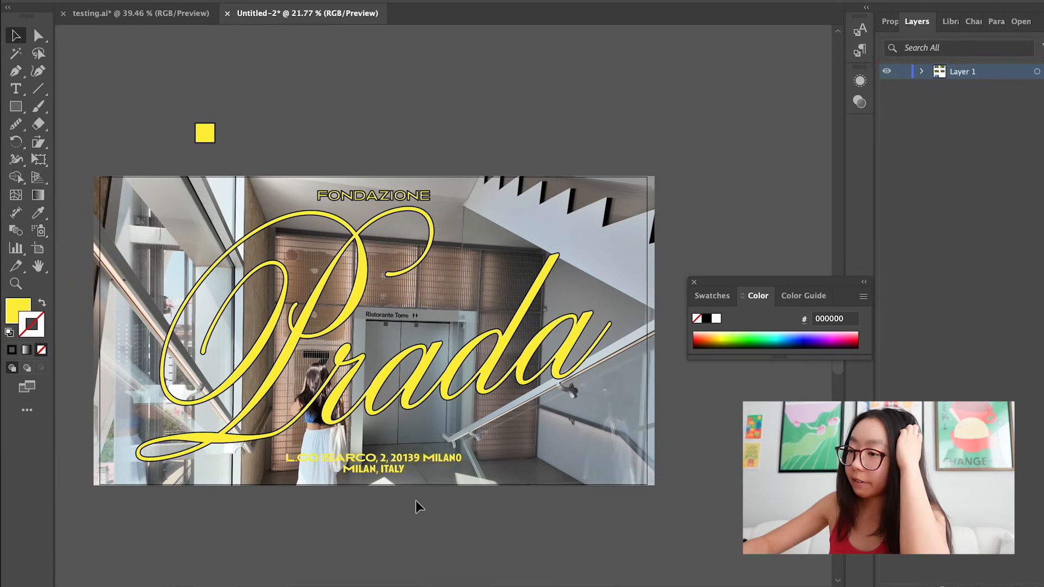
# Try a black (000000) stroke on the address text below "Prada".
pyautogui.scroll(5, 415, 501)
pyautogui.click(384, 417)
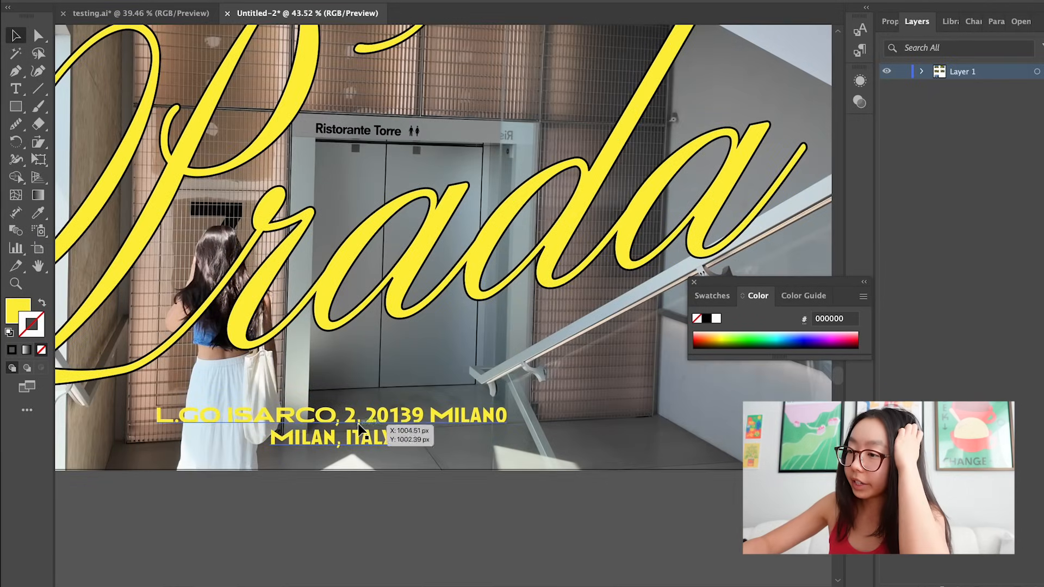
pyautogui.doubleClick(35, 331)
pyautogui.moveTo(687, 291); pyautogui.dragTo(580, 345)
pyautogui.click(963, 134)
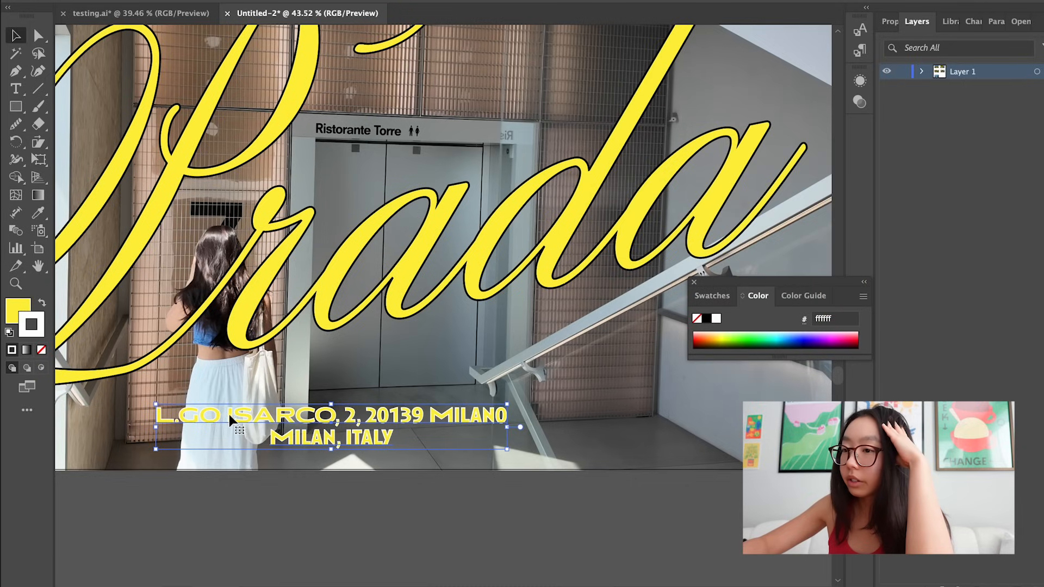
pyautogui.doubleClick(24, 324)
pyautogui.moveTo(680, 282); pyautogui.dragTo(623, 315)
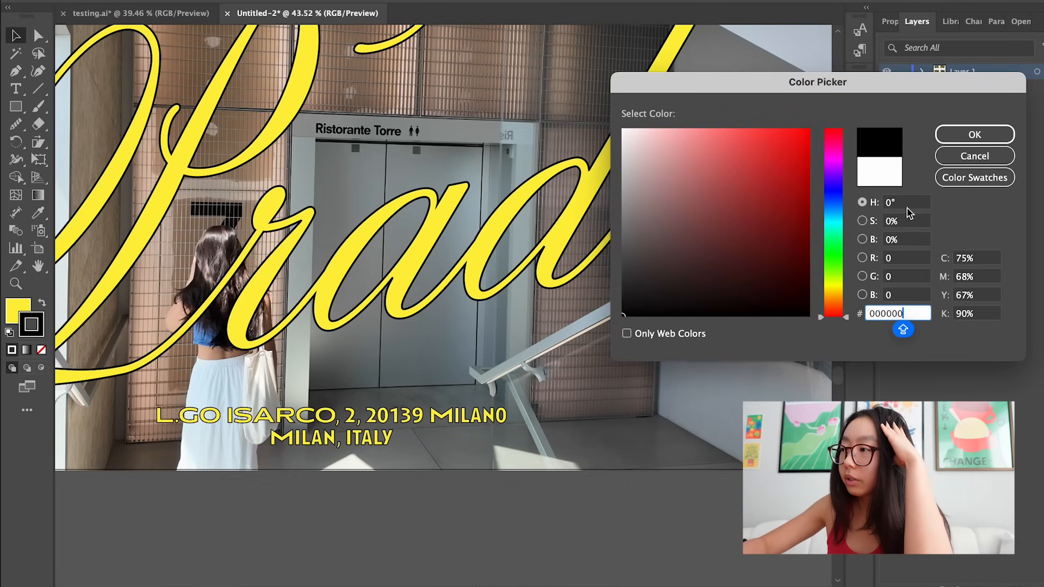
pyautogui.click(975, 140)
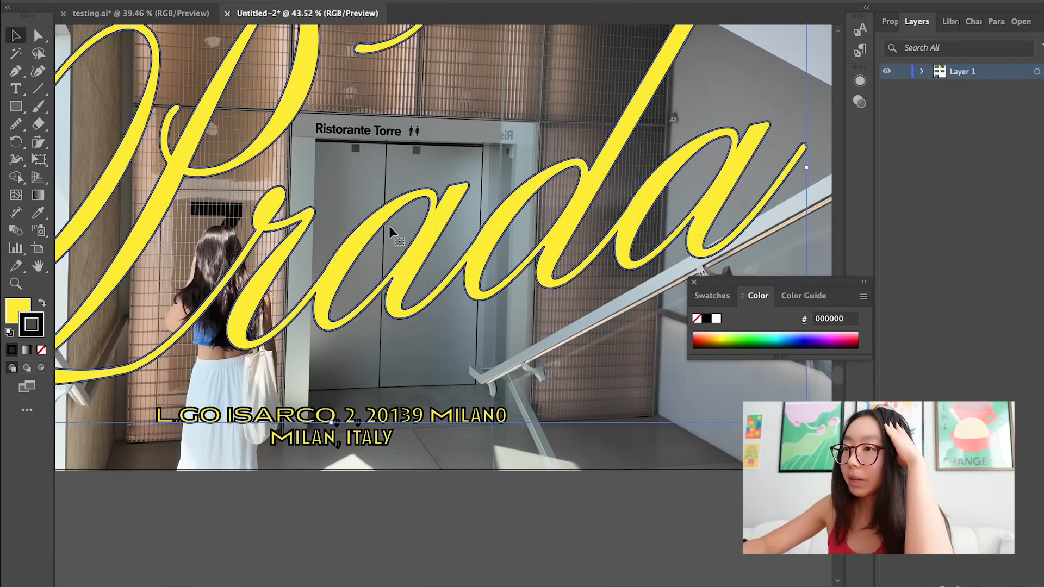
# Remove the stroke from the address text below "Prada".
pyautogui.scroll(-4, 279, 292)
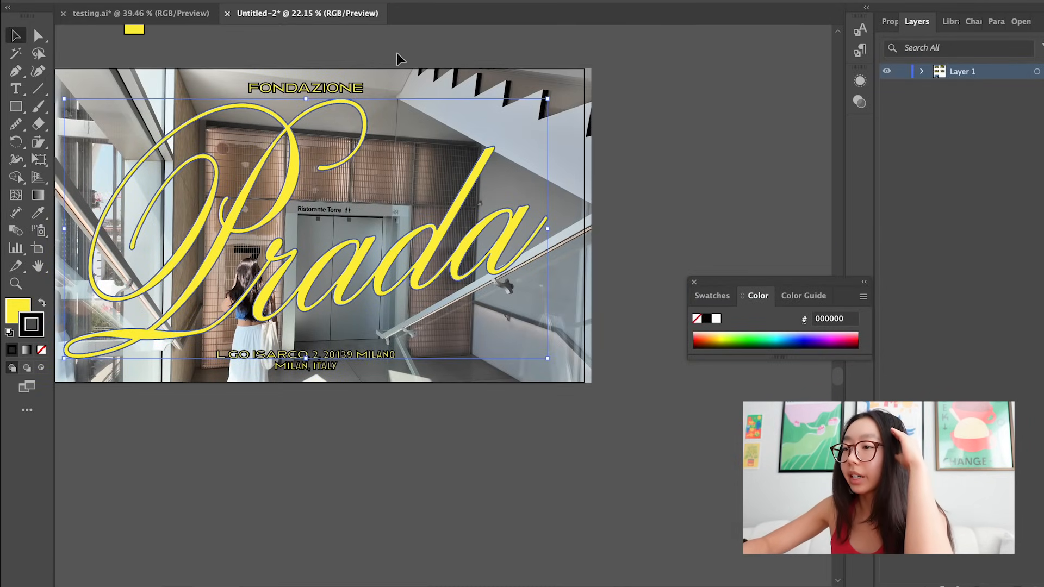
pyautogui.click(327, 360)
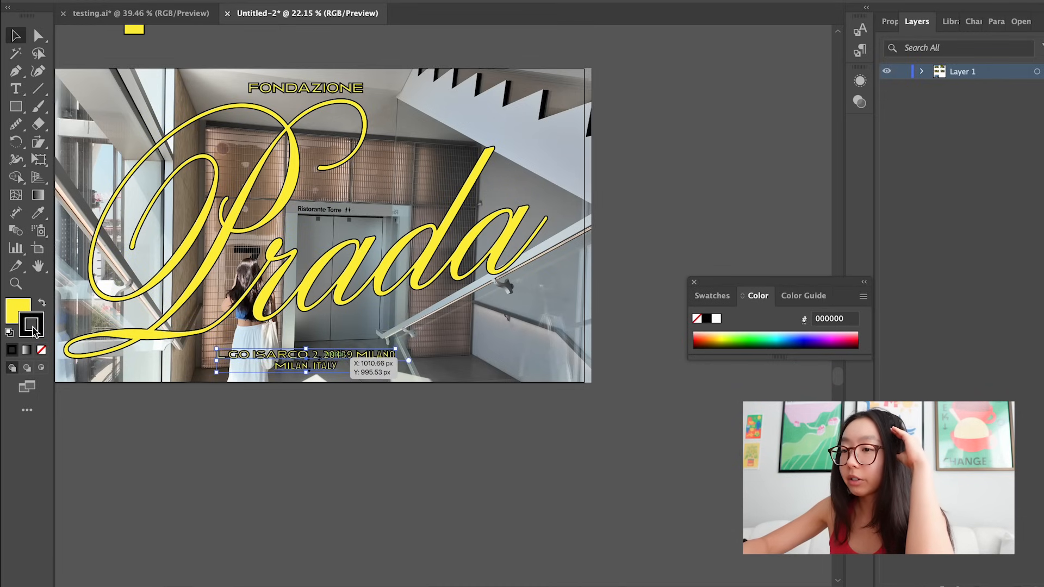
pyautogui.click(41, 352)
pyautogui.click(243, 458)
# Widen the letter spacing of the "FONDAZIONE" text above "Prada".
pyautogui.scroll(2, 243, 458)
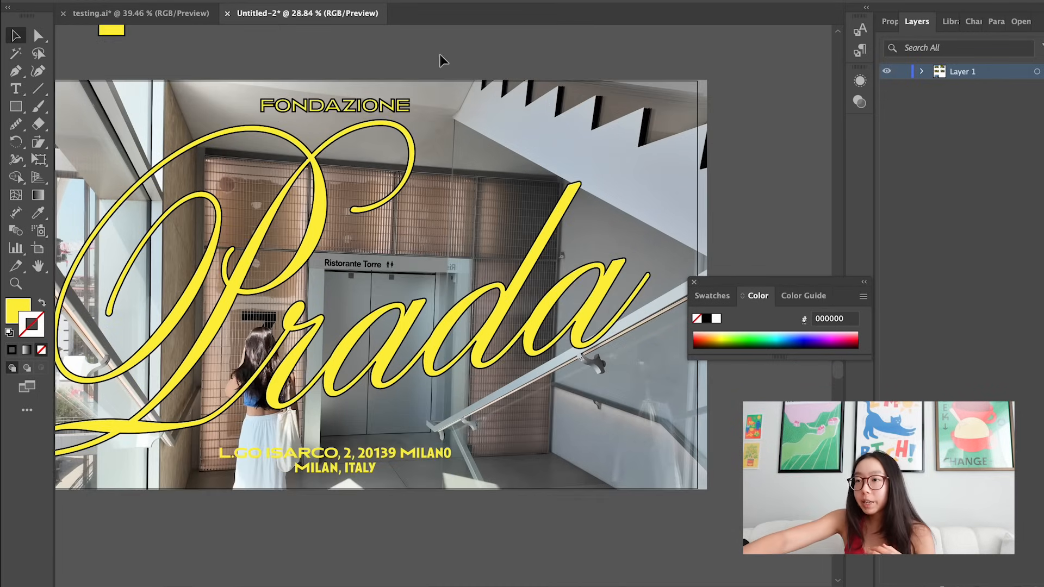
pyautogui.click(335, 109)
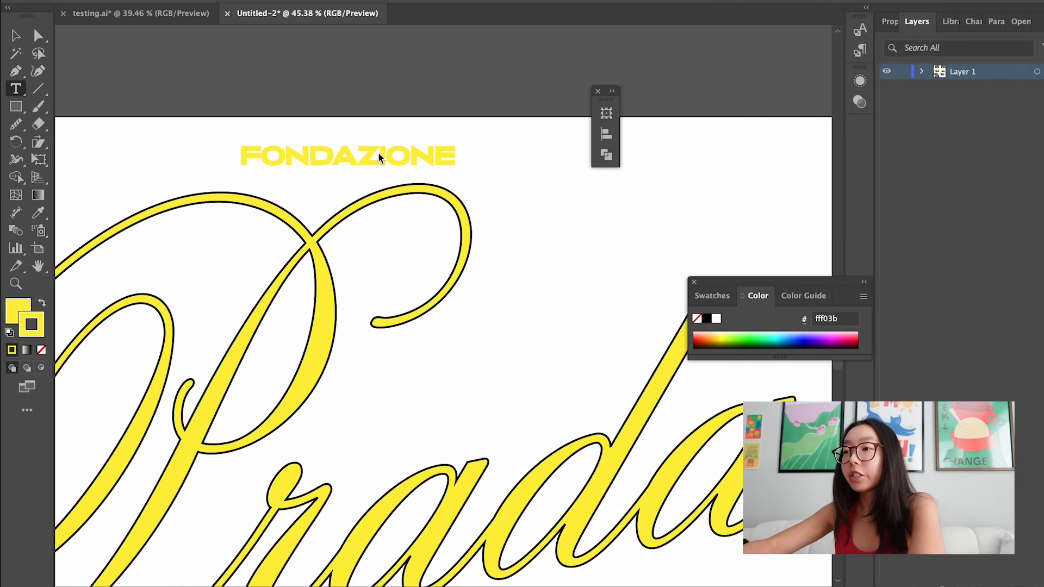
pyautogui.doubleClick(379, 158)
pyautogui.hotkey('alt', 'Right')
pyautogui.hotkey('alt', 'Right')
pyautogui.hotkey('alt', 'Right')
pyautogui.hotkey('alt', 'Right')
pyautogui.hotkey('alt', 'Right')
pyautogui.hotkey('alt', 'Right')
pyautogui.hotkey('alt', 'Right')
pyautogui.hotkey('alt', 'Right')
pyautogui.hotkey('alt', 'Right')
pyautogui.hotkey('alt', 'Right')
pyautogui.hotkey('alt', 'Right')
pyautogui.hotkey('alt', 'Right')
pyautogui.hotkey('alt', 'Right')
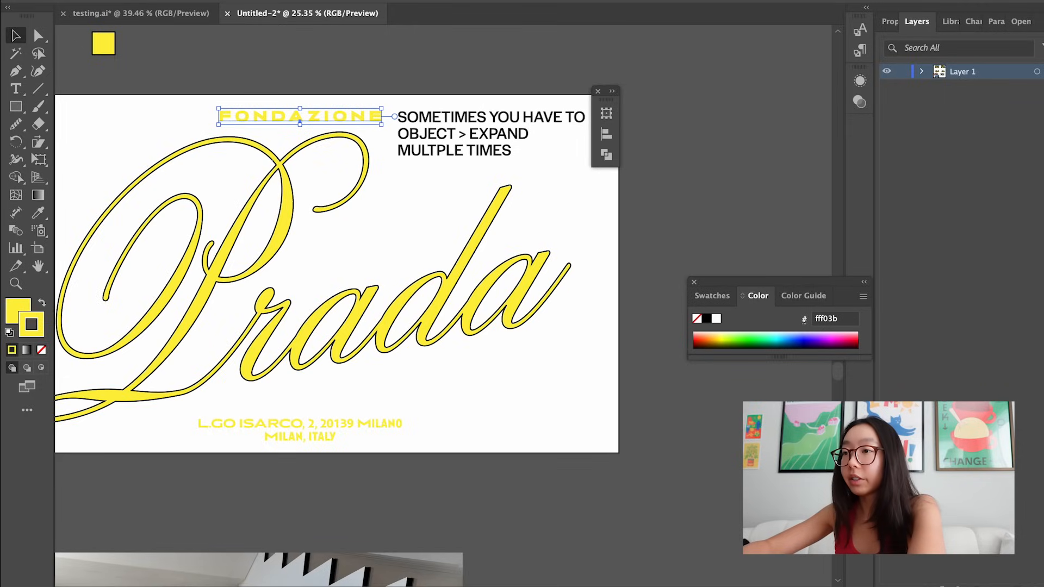
# Expand the "FONDAZIONE" text into shapes, applying Expand twice.
pyautogui.click(264, 161)
pyautogui.click(585, 385)
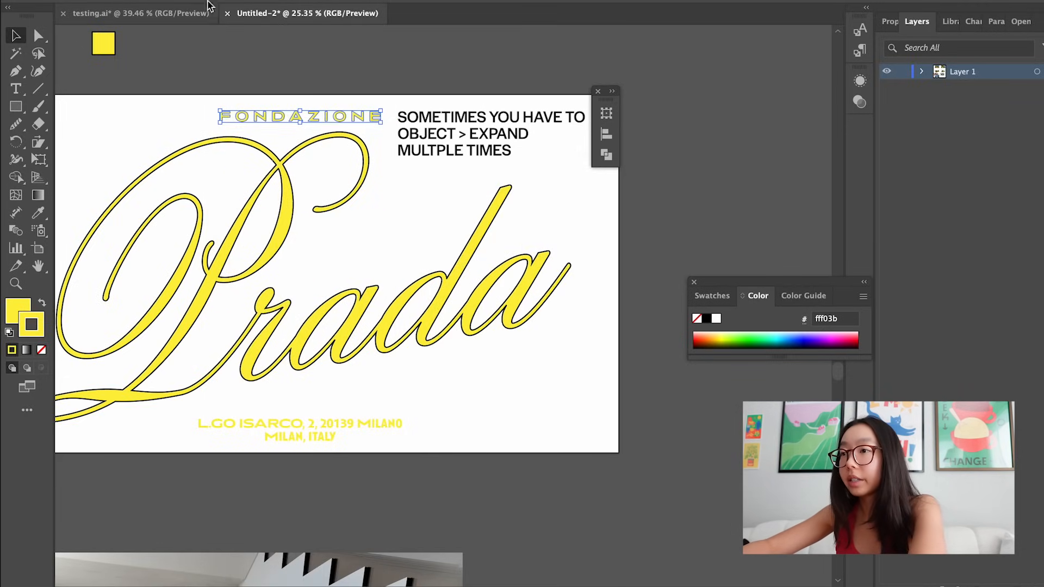
pyautogui.click(227, 1)
pyautogui.click(263, 161)
pyautogui.click(576, 387)
# Give the expanded "FONDAZIONE" letters a black (000000) stroke.
pyautogui.click(430, 1)
pyautogui.click(473, 578)
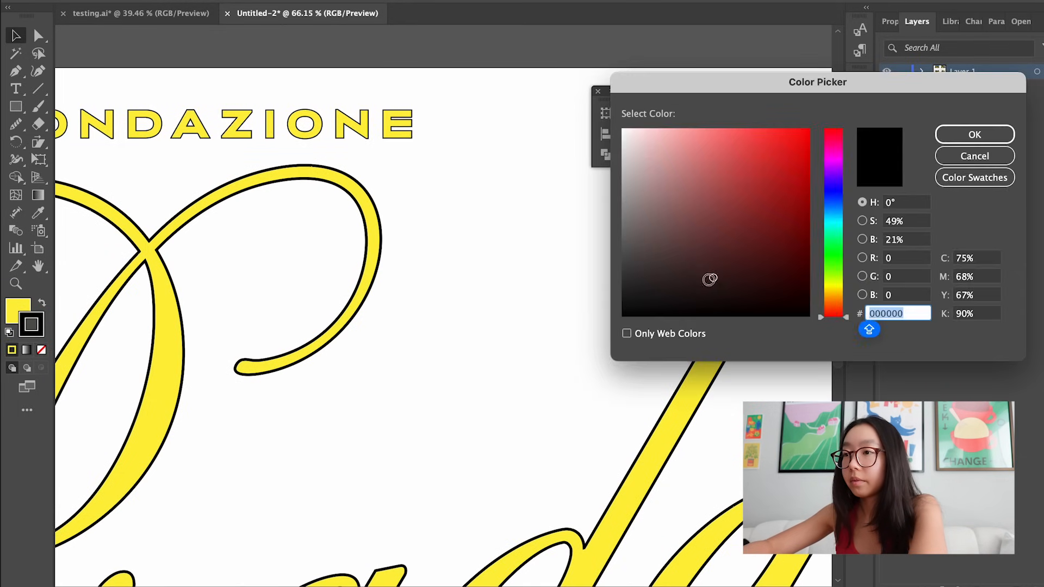
pyautogui.click(623, 130)
pyautogui.click(974, 134)
pyautogui.doubleClick(31, 324)
pyautogui.click(623, 316)
pyautogui.click(974, 135)
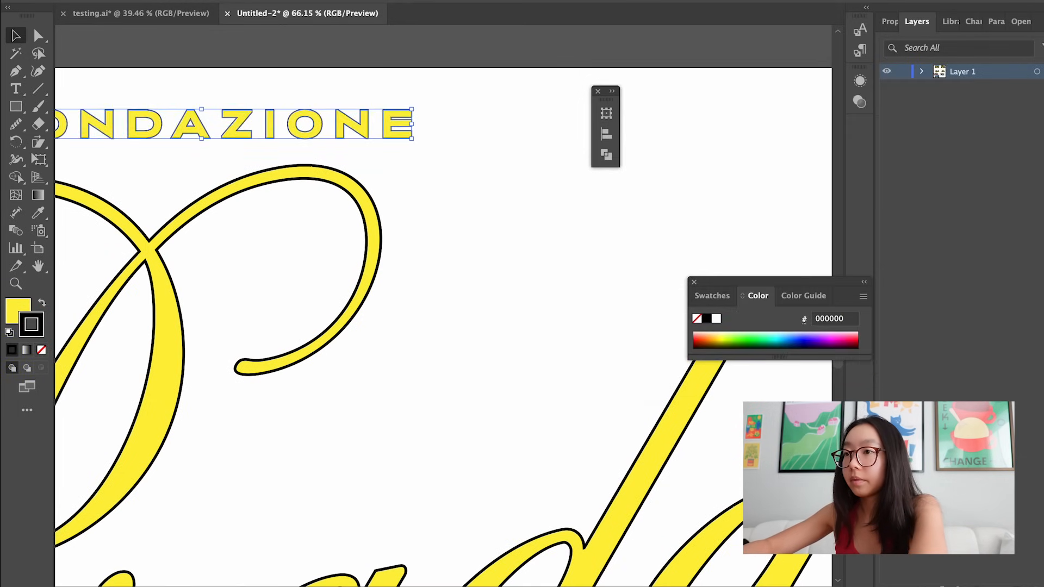
# Apply a Transform effect to the "Prada" lettering with a horizontal move of -1 px and a vertical move of 1 px.
pyautogui.scroll(-5, 558, 85)
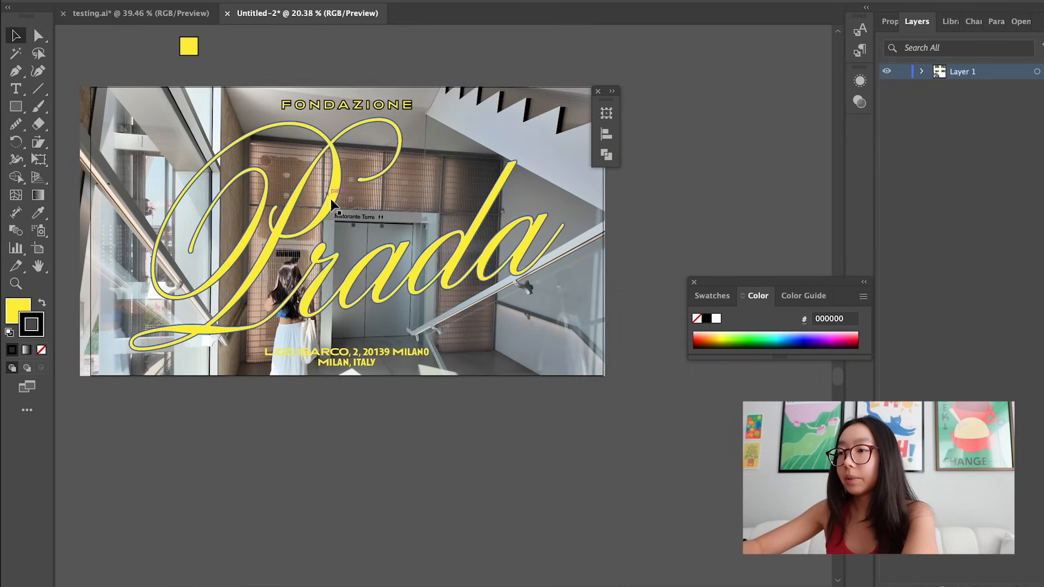
pyautogui.scroll(2, 331, 202)
pyautogui.click(331, 205)
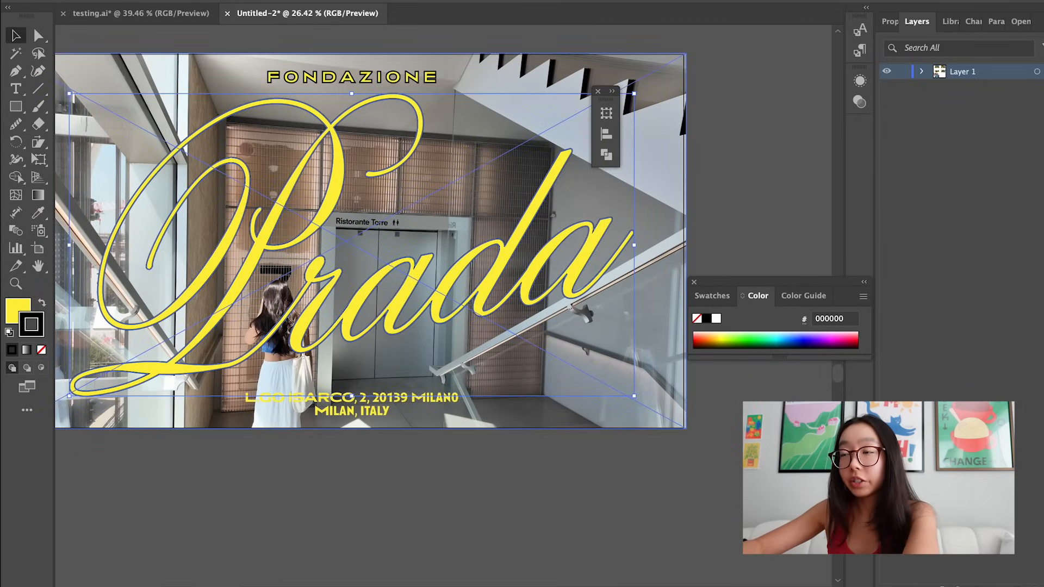
pyautogui.click(357, 1)
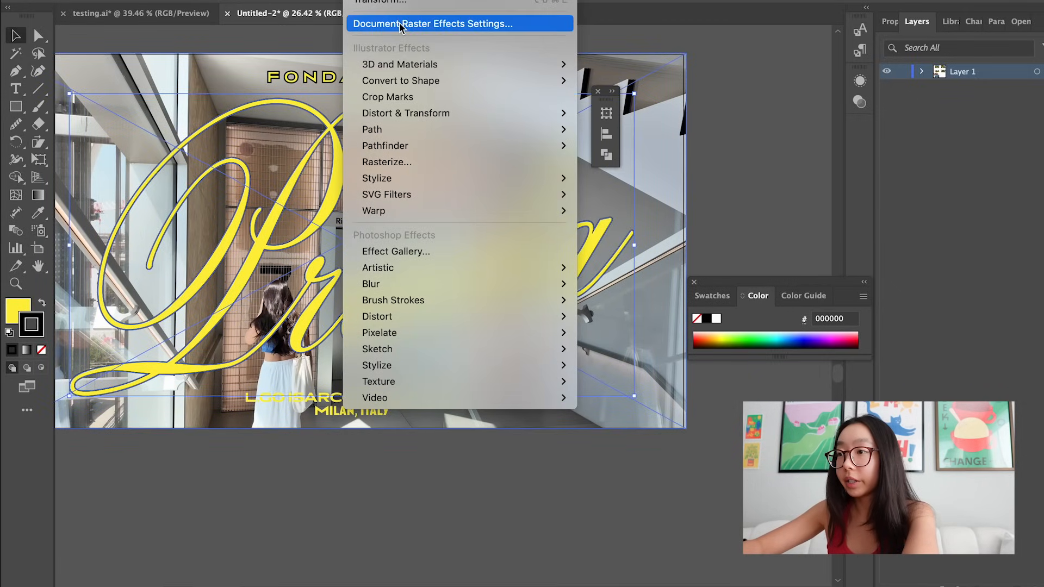
pyautogui.moveTo(412, 113)
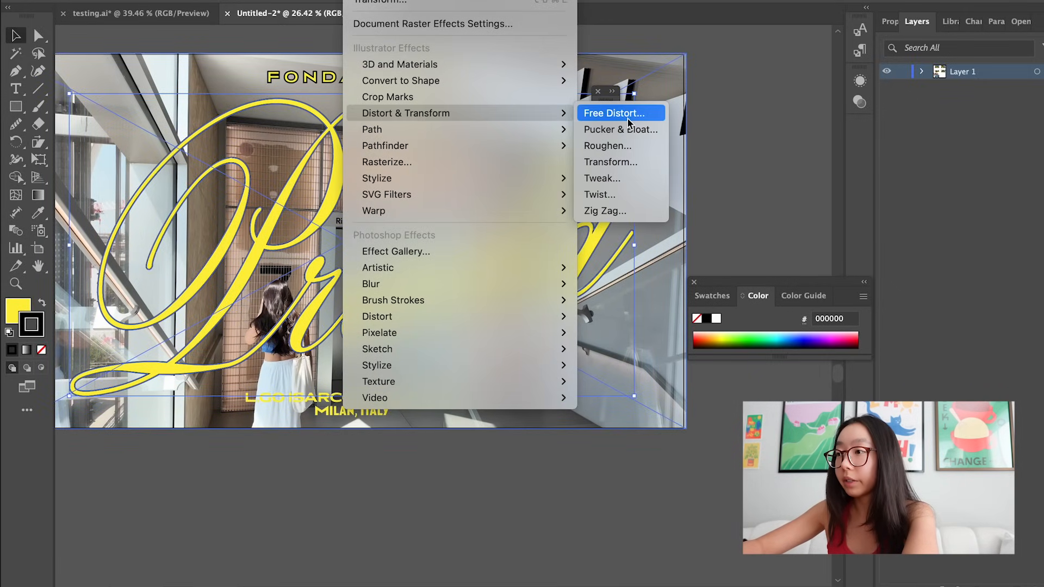
pyautogui.click(621, 160)
pyautogui.doubleClick(838, 223)
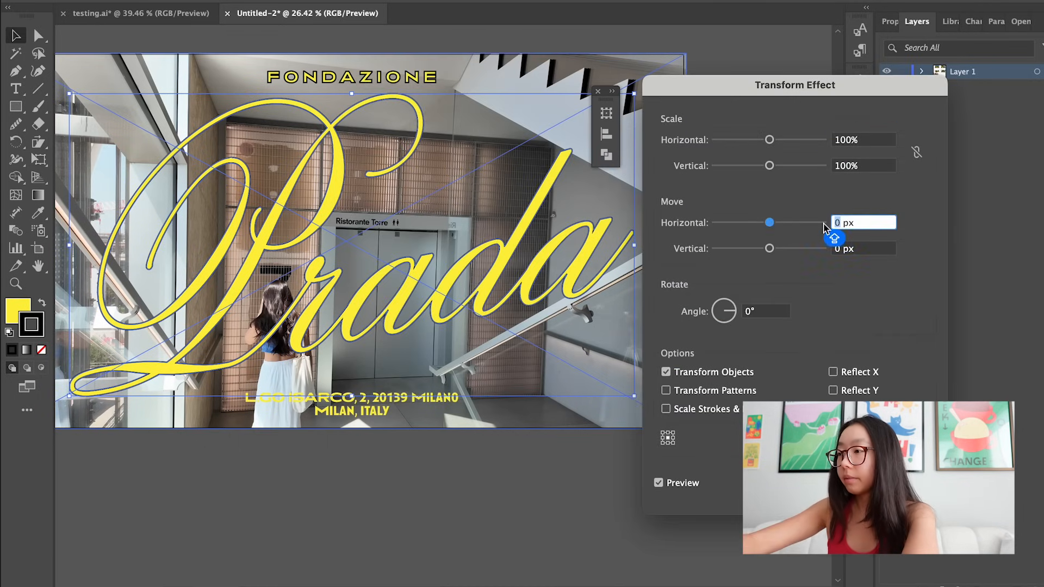
pyautogui.write('-1')
pyautogui.doubleClick(838, 248)
pyautogui.write('1')
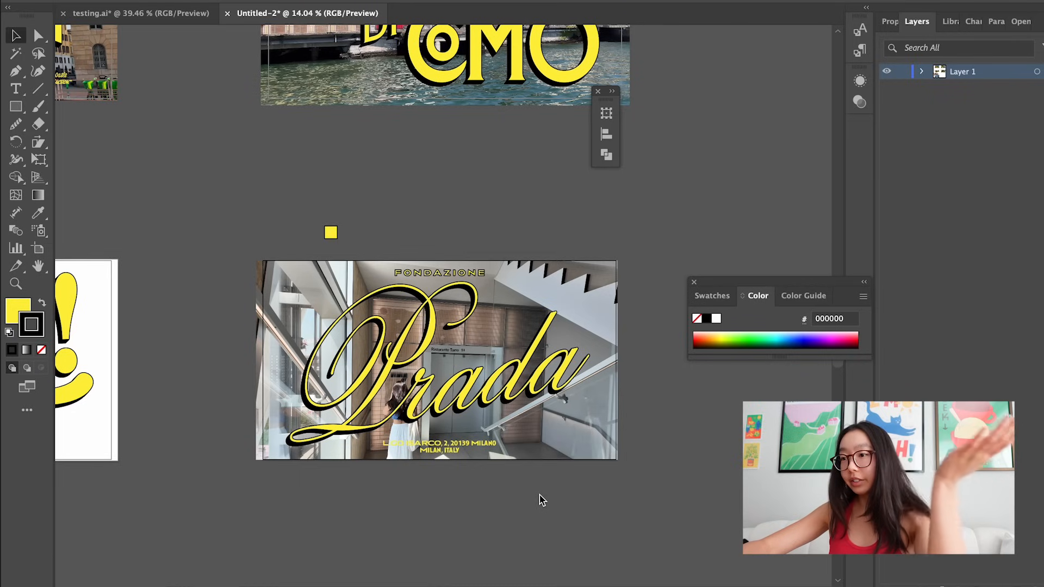
# Scale down the yellow "Boat" lettering and place it in the upper left area of the lake photo.
pyautogui.scroll(-5, 541, 499)
pyautogui.hscroll(-3, 541, 500)
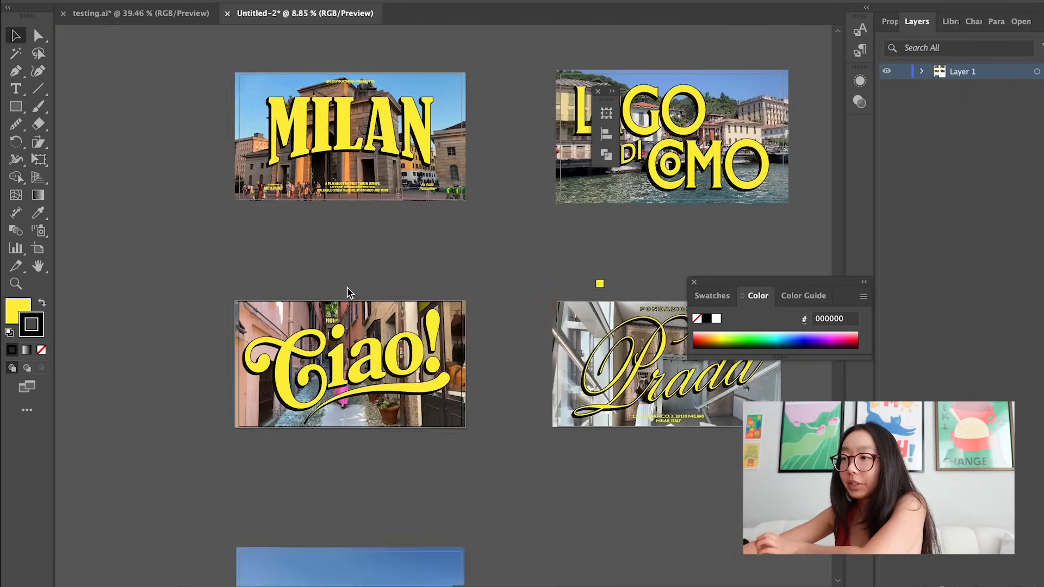
pyautogui.scroll(-5, 348, 293)
pyautogui.scroll(-1, 351, 327)
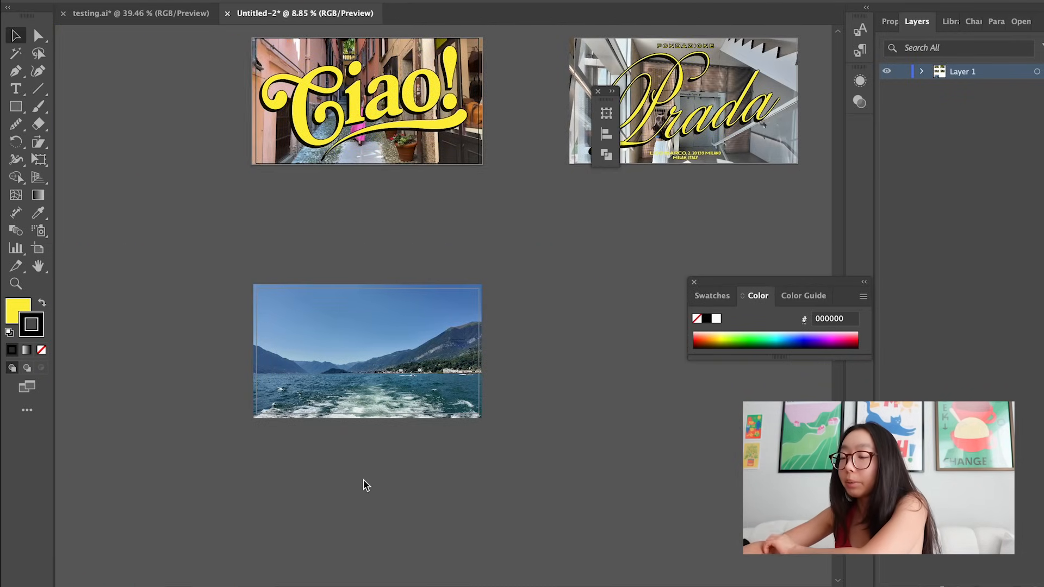
pyautogui.scroll(3, 363, 485)
pyautogui.scroll(2, 363, 480)
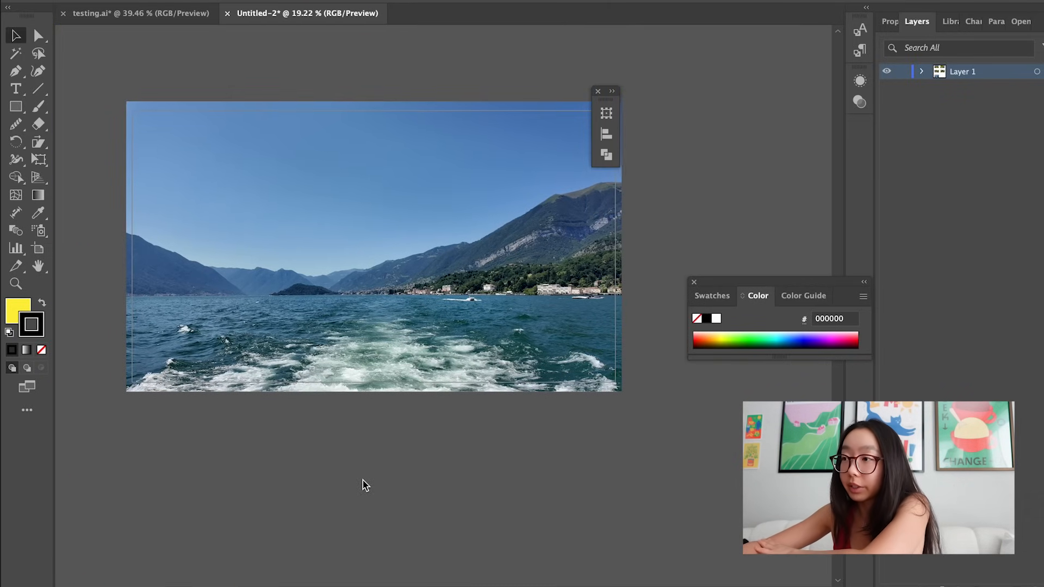
pyautogui.click(386, 374)
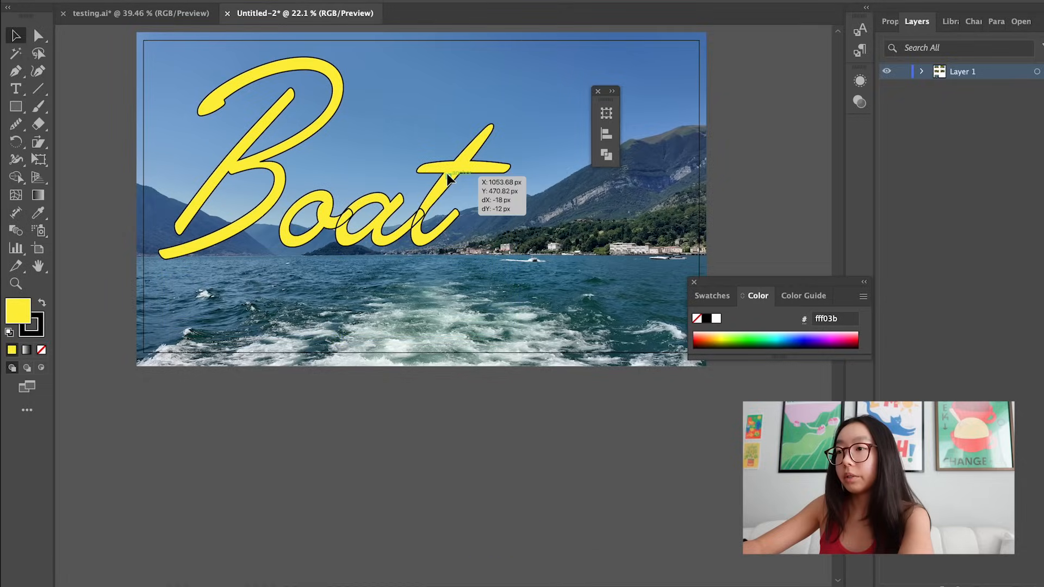
pyautogui.moveTo(535, 169); pyautogui.dragTo(471, 162)
# Duplicate the "Boat" text about 607 px to the right and 489 px down, and change the copy to "Ride".
pyautogui.moveTo(435, 183); pyautogui.dragTo(566, 283)
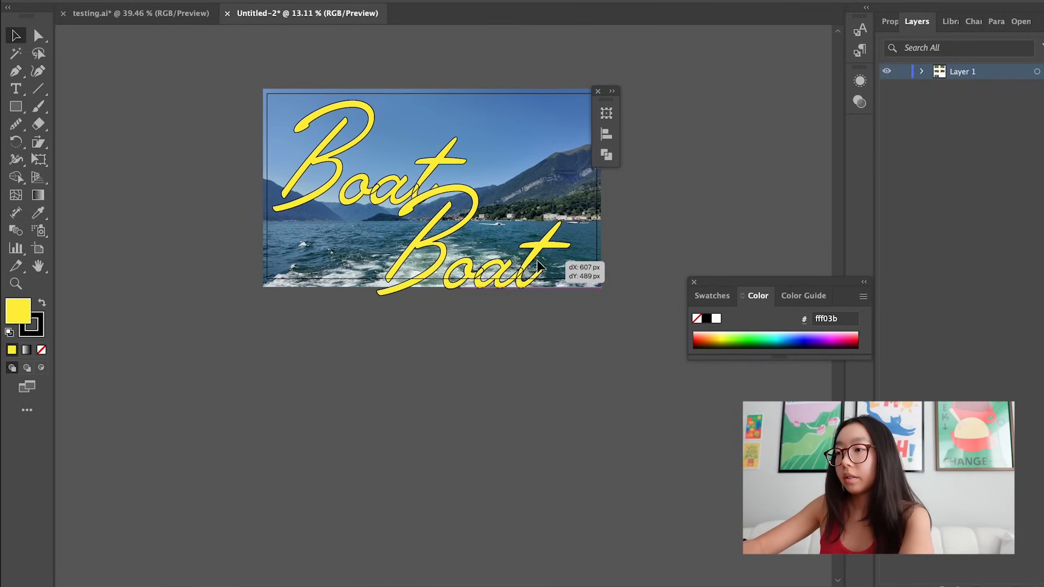
pyautogui.press('t')
pyautogui.doubleClick(487, 265)
pyautogui.write('Ride')
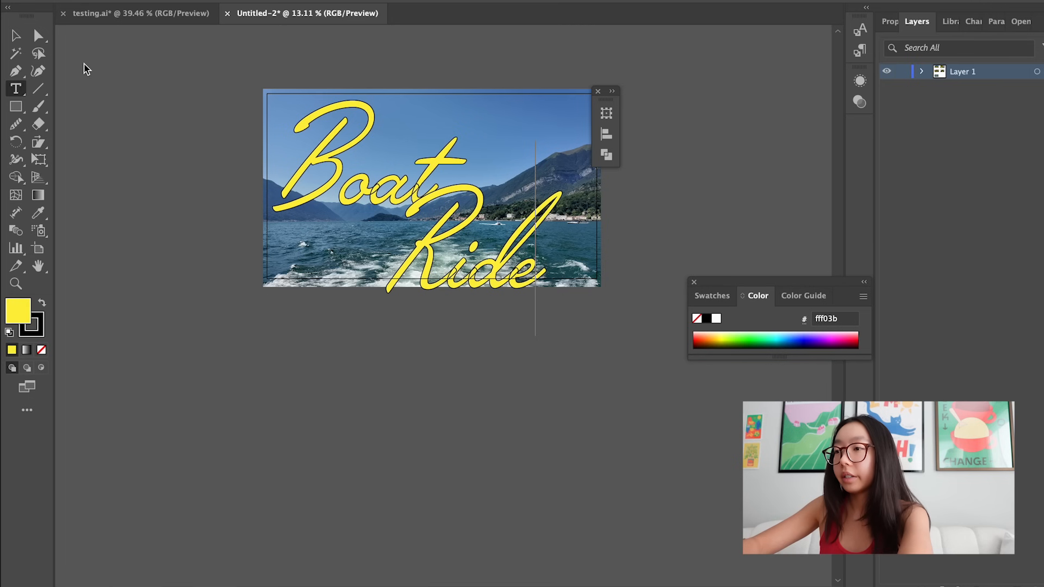
pyautogui.click(16, 35)
# Expand the "Boat" and "Ride" texts into outlines with Object and Fill enabled.
pyautogui.scroll(6, 207, 227)
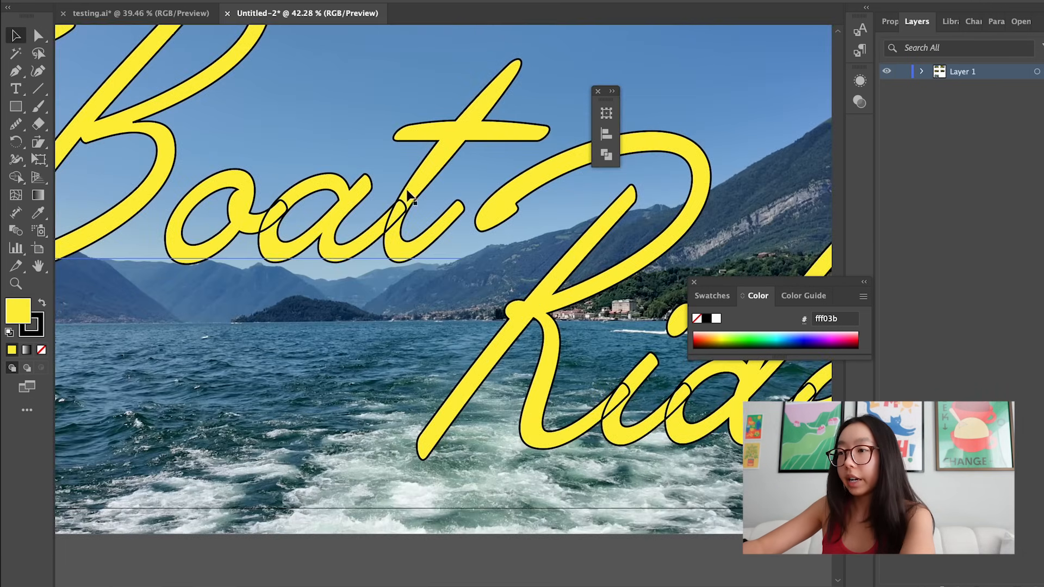
pyautogui.scroll(-5, 387, 228)
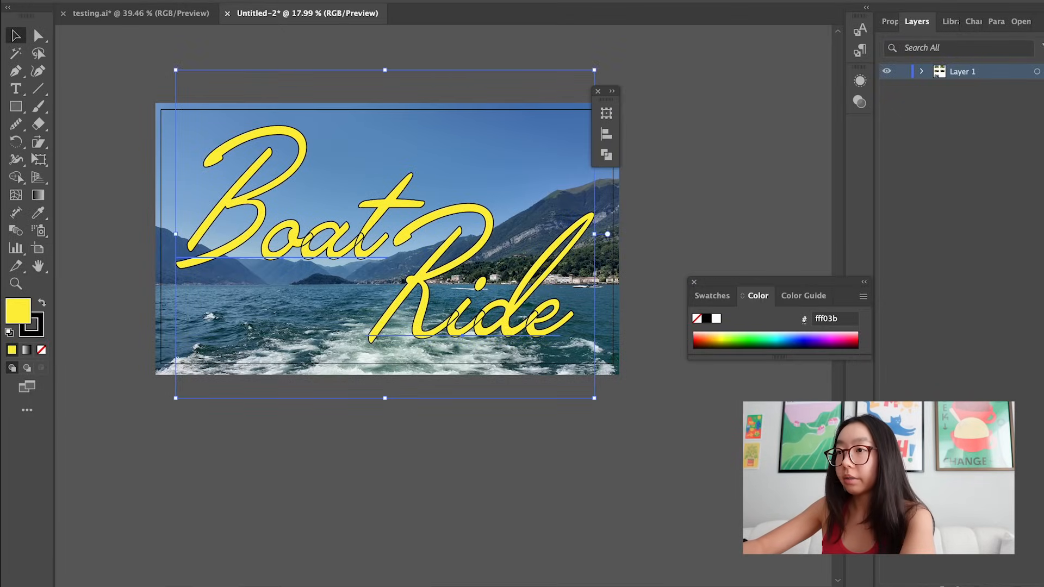
pyautogui.click(223, 1)
pyautogui.click(284, 181)
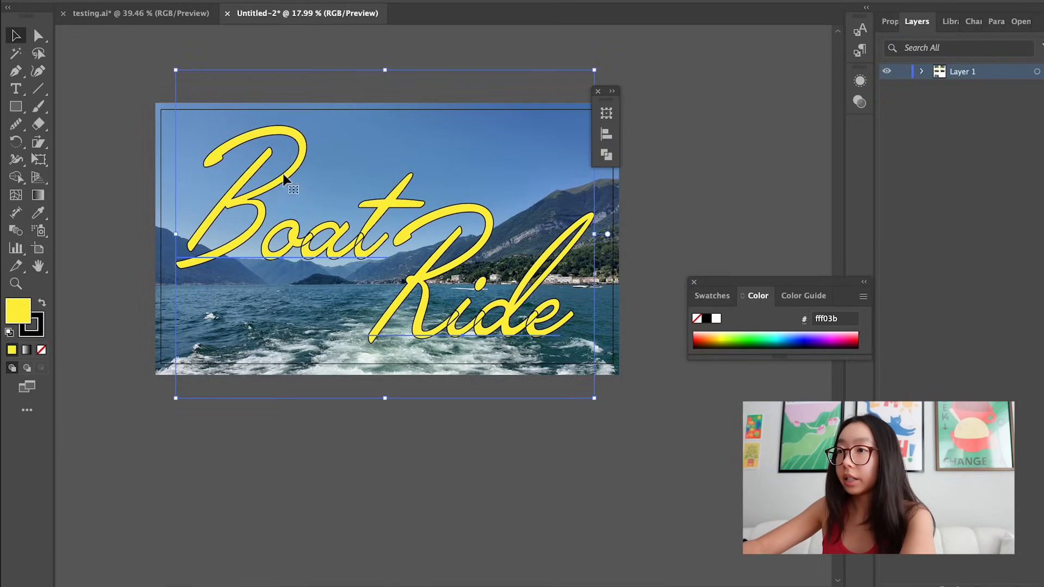
pyautogui.click(223, 1)
pyautogui.click(260, 161)
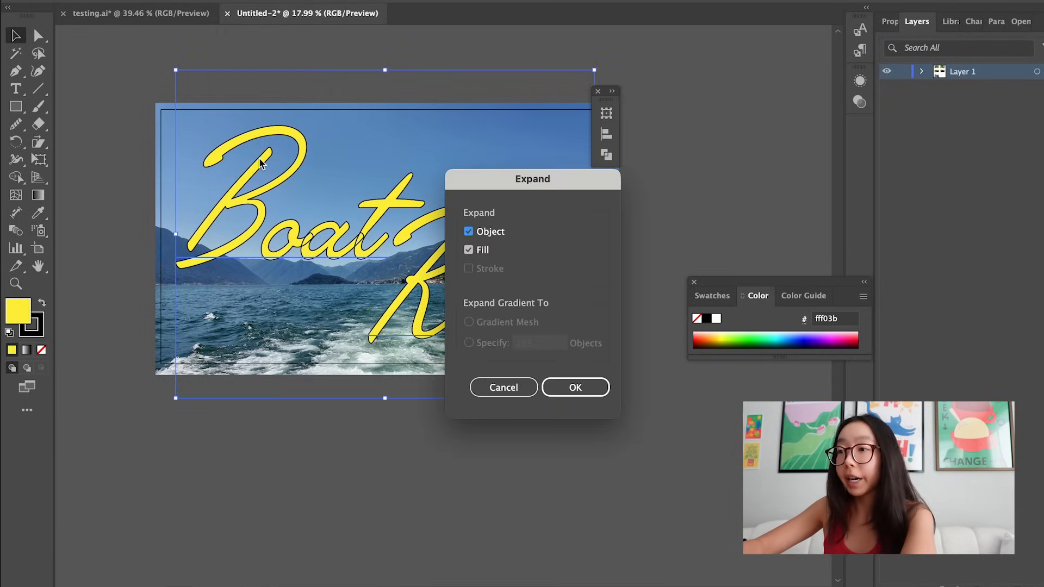
pyautogui.click(587, 388)
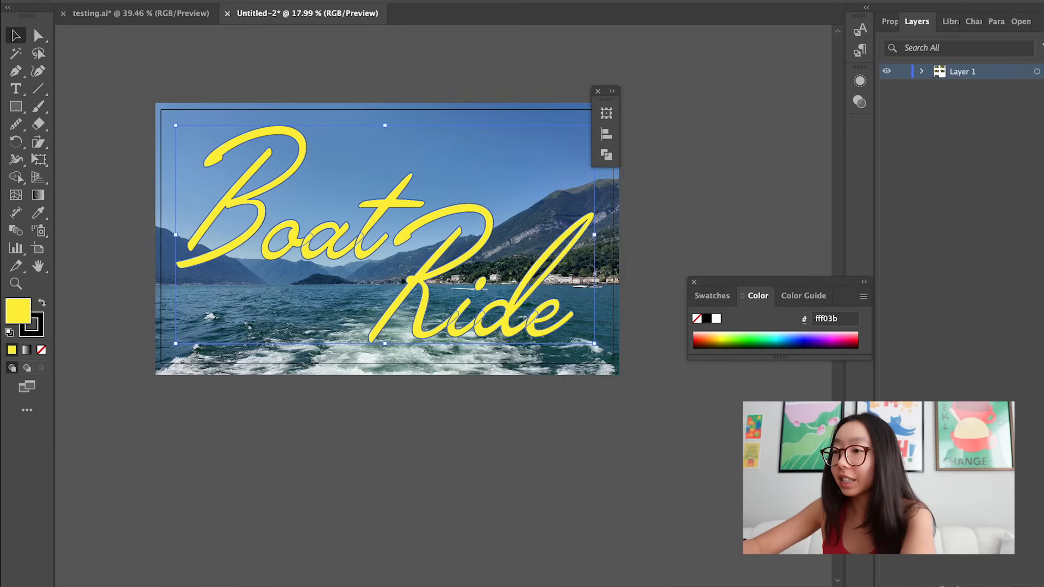
# Merge the overlapping "Boat" and "Ride" letter outlines with the Unite shape mode.
pyautogui.click(430, 3)
pyautogui.click(530, 582)
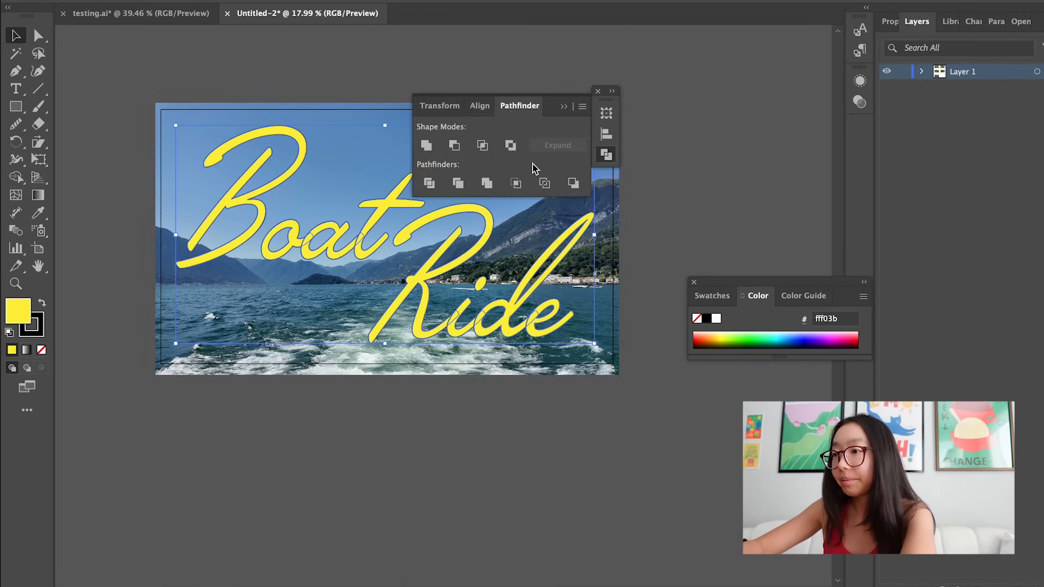
pyautogui.click(427, 146)
pyautogui.click(403, 63)
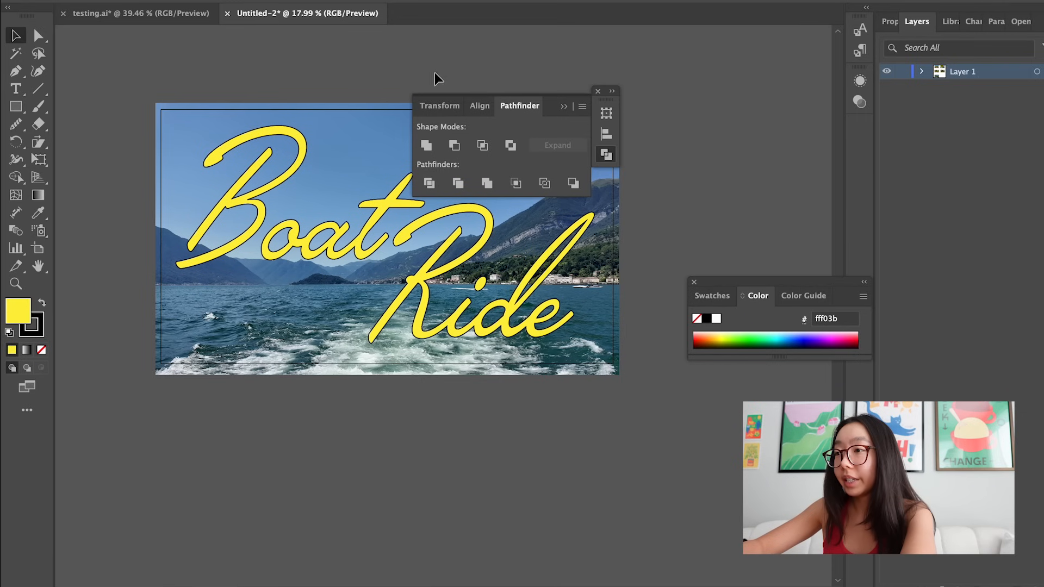
pyautogui.click(563, 107)
# Round the sharp corners where the "a" joins the stem of the "t" in "Boat" by editing their anchor points.
pyautogui.scroll(5, 444, 236)
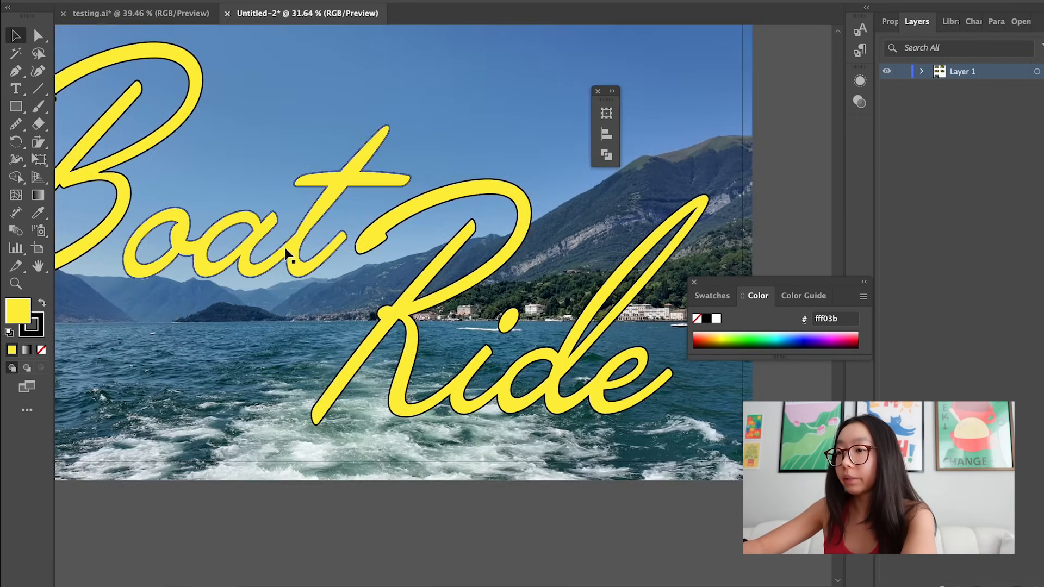
pyautogui.scroll(-1, 293, 256)
pyautogui.scroll(8, 327, 268)
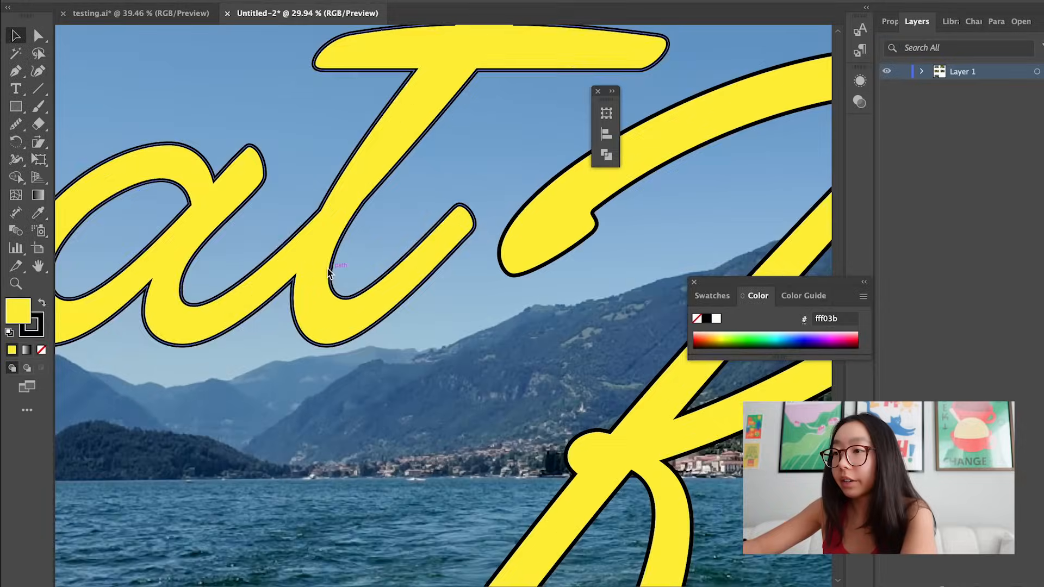
pyautogui.press('a')
pyautogui.scroll(4, 315, 167)
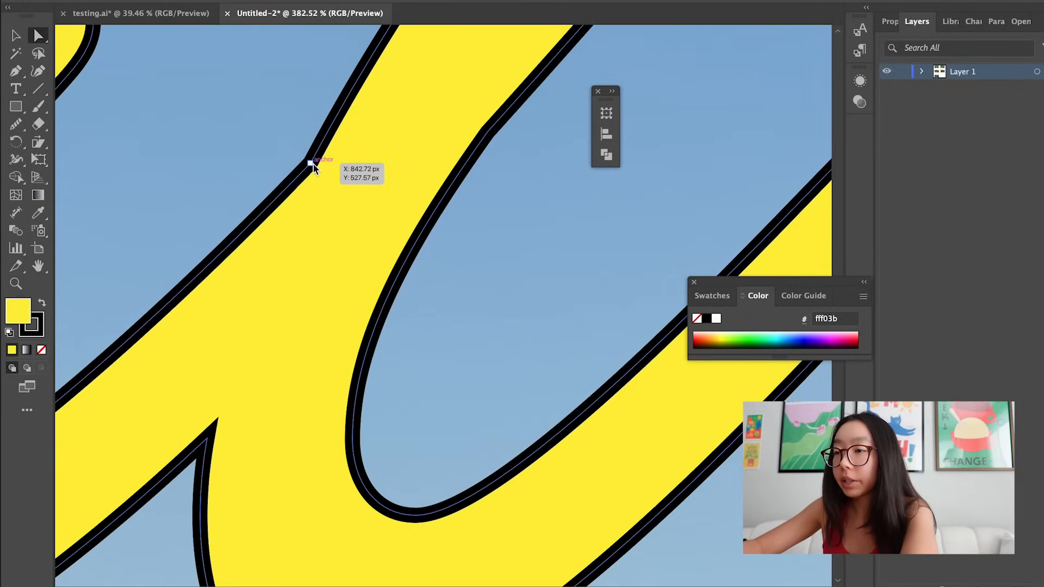
pyautogui.moveTo(43, 39); pyautogui.dragTo(100, 38)
pyautogui.click(312, 164)
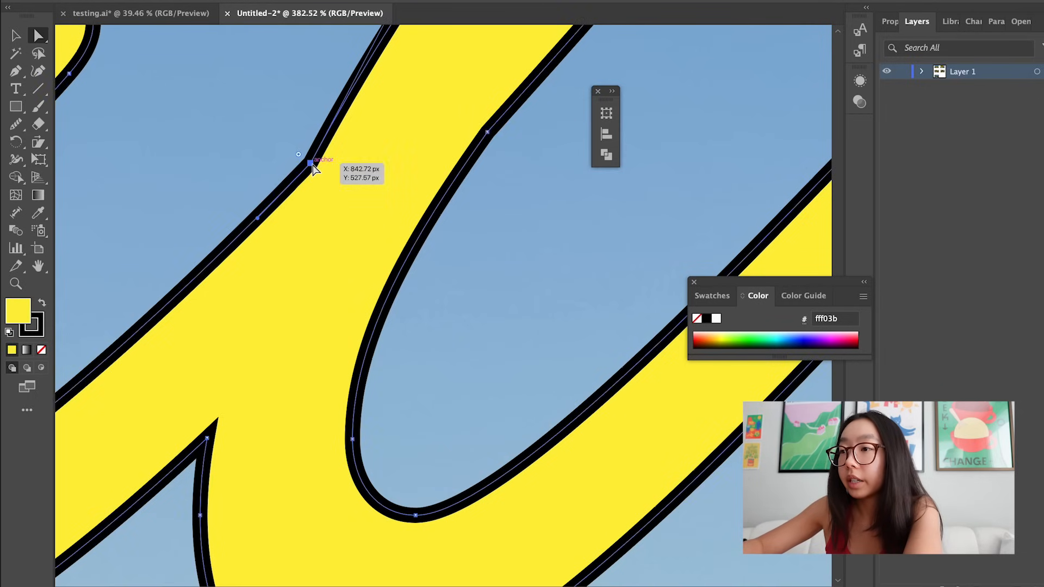
pyautogui.scroll(3, 308, 161)
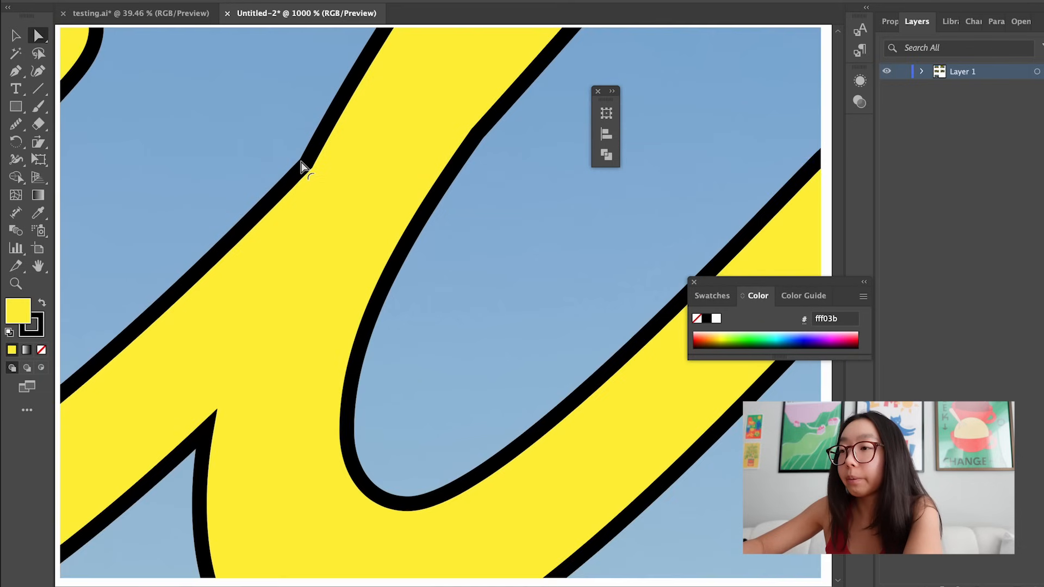
pyautogui.scroll(-5, 301, 162)
pyautogui.moveTo(323, 190); pyautogui.dragTo(52, 26)
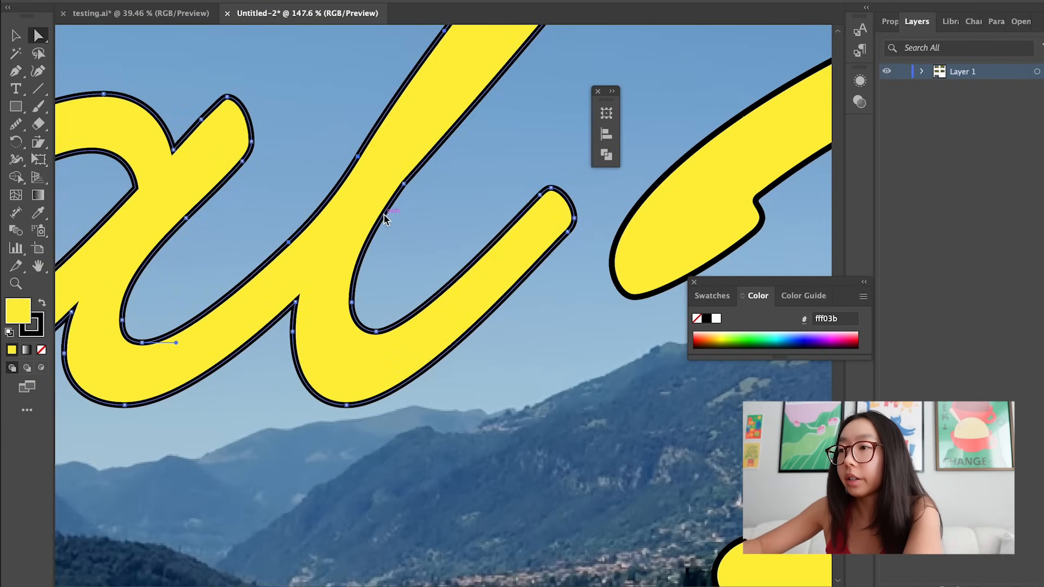
# Round the join between the "o" and "a" of "Boat" with a corner radius of about 22.5 px.
pyautogui.scroll(-3, 384, 214)
pyautogui.scroll(1, 383, 213)
pyautogui.hscroll(1, 383, 213)
pyautogui.moveTo(357, 181); pyautogui.dragTo(253, 17)
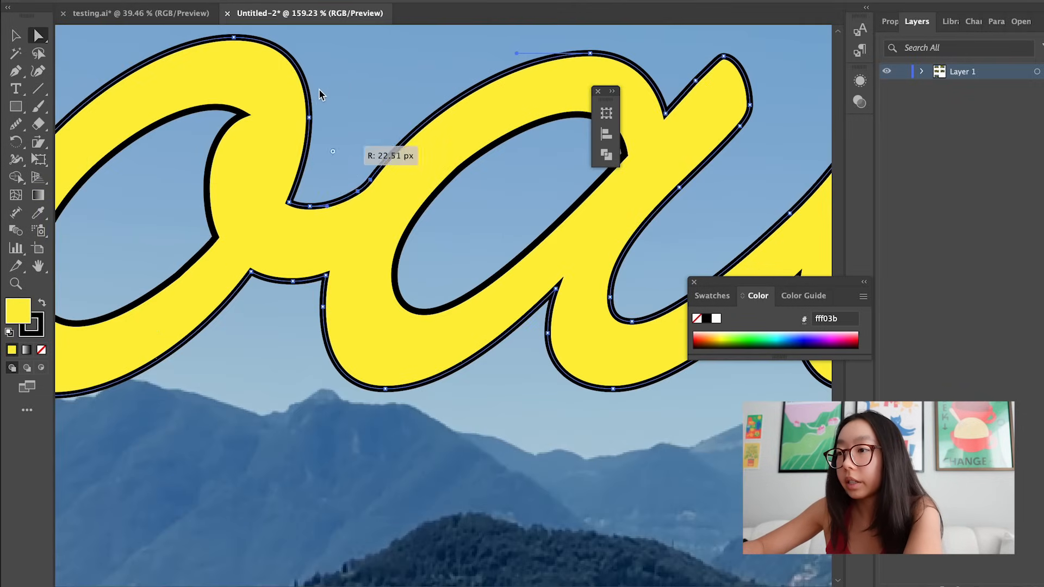
# Smooth the remaining rough joins along the "Boat" lettering outline with the Smooth tool.
pyautogui.scroll(-3, 201, 123)
pyautogui.press('v')
pyautogui.click(19, 124)
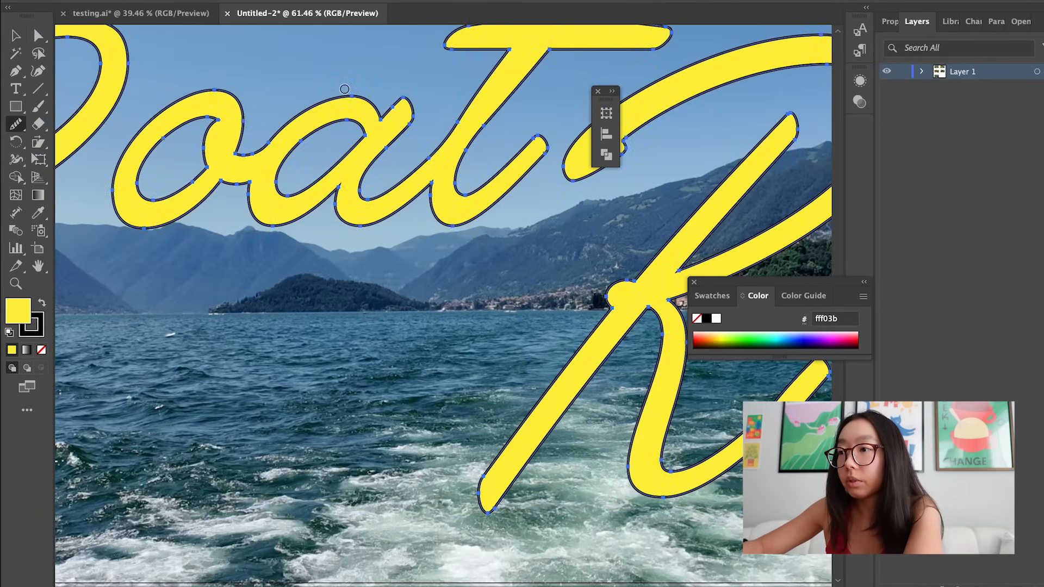
pyautogui.scroll(3, 277, 132)
pyautogui.moveTo(202, 184); pyautogui.dragTo(230, 161)
pyautogui.moveTo(165, 211); pyautogui.dragTo(262, 126)
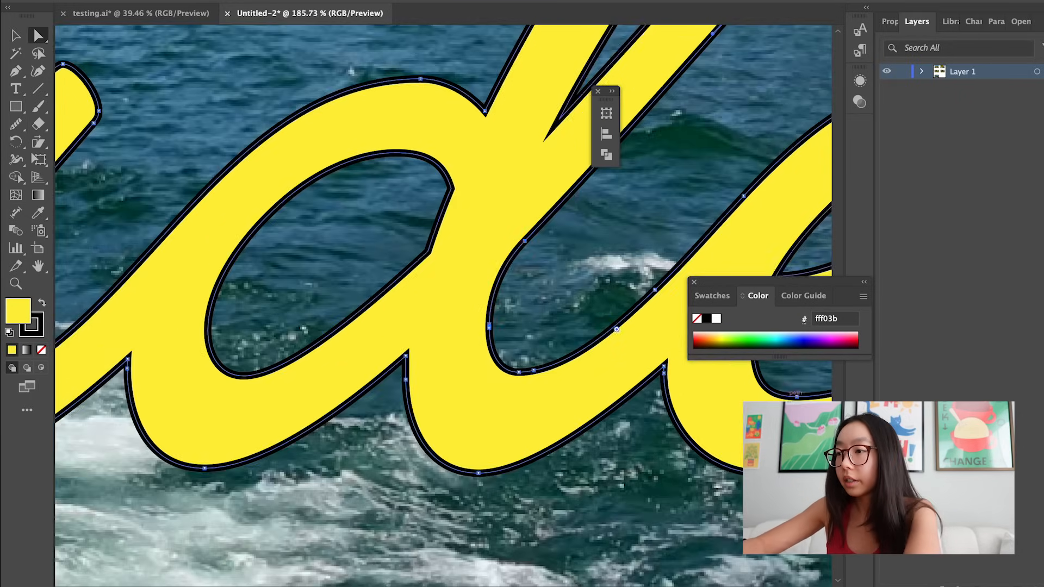
# Round the sharp corners around the "d" in the "Ride" outline.
pyautogui.moveTo(261, 146); pyautogui.dragTo(458, 218)
pyautogui.moveTo(439, 192); pyautogui.dragTo(138, 24)
pyautogui.moveTo(351, 149)
pyautogui.mouseDown()
pyautogui.moveTo(383, 187)
pyautogui.moveTo(375, 213)
pyautogui.mouseUp()
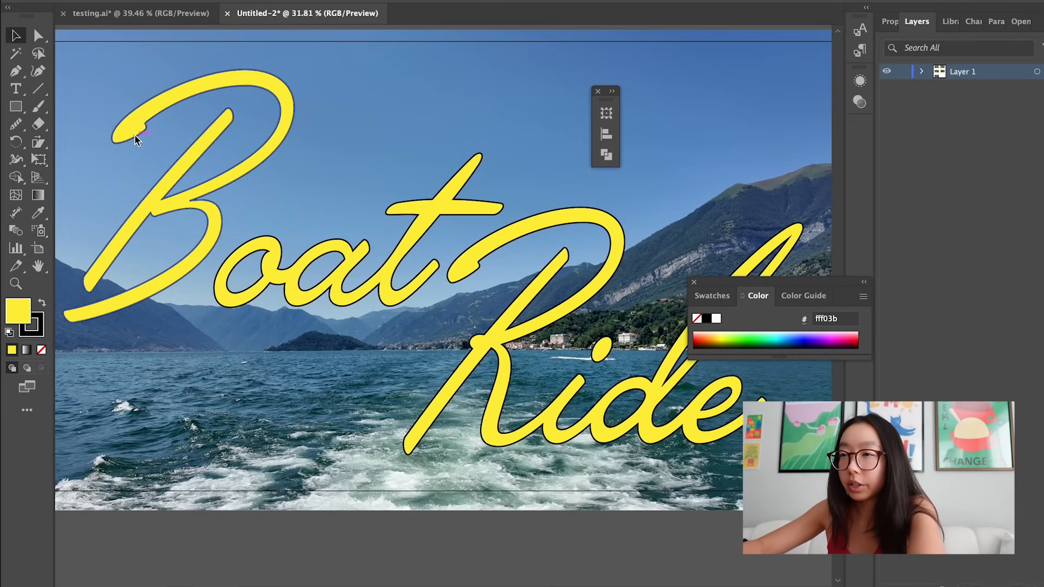
# Paint a short curved black highlight stroke inside the upper bend of the "B" with the Paintbrush, redoing it until it follows the curve.
pyautogui.press('b')
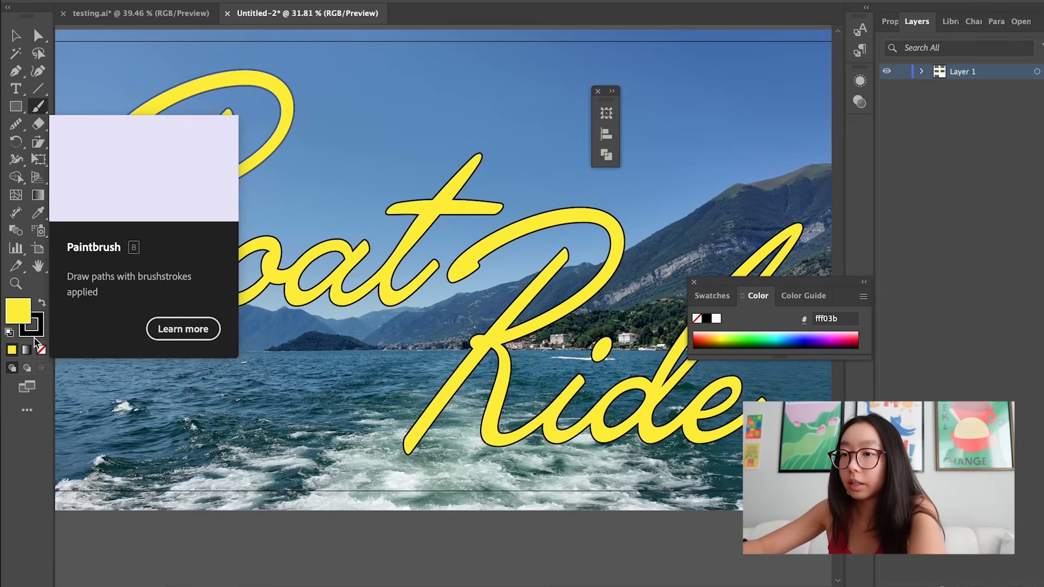
pyautogui.scroll(4, 284, 73)
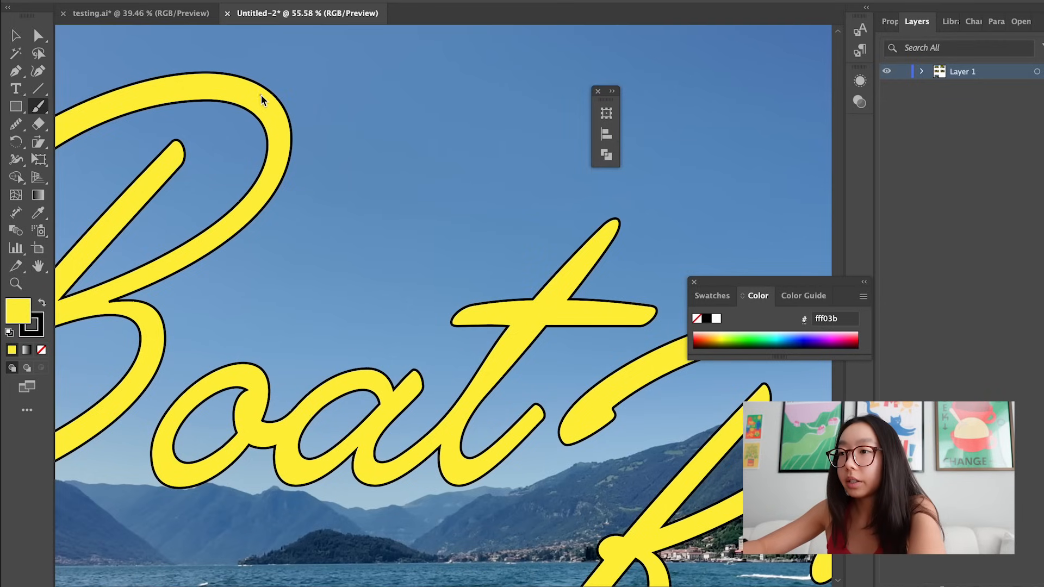
pyautogui.moveTo(276, 110); pyautogui.dragTo(277, 111)
pyautogui.press('super+z')
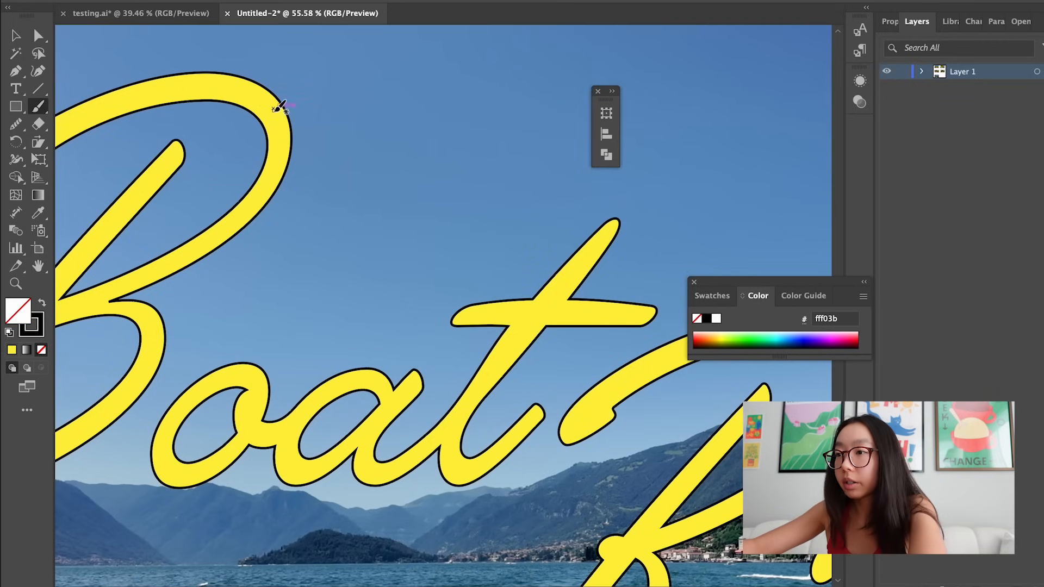
pyautogui.scroll(5, 278, 107)
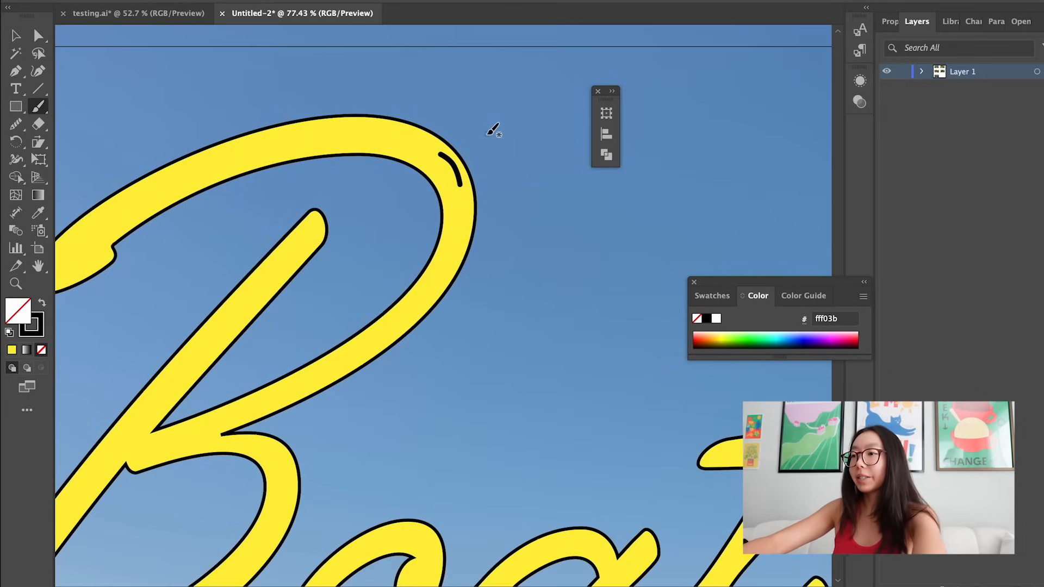
pyautogui.press('super+equal')
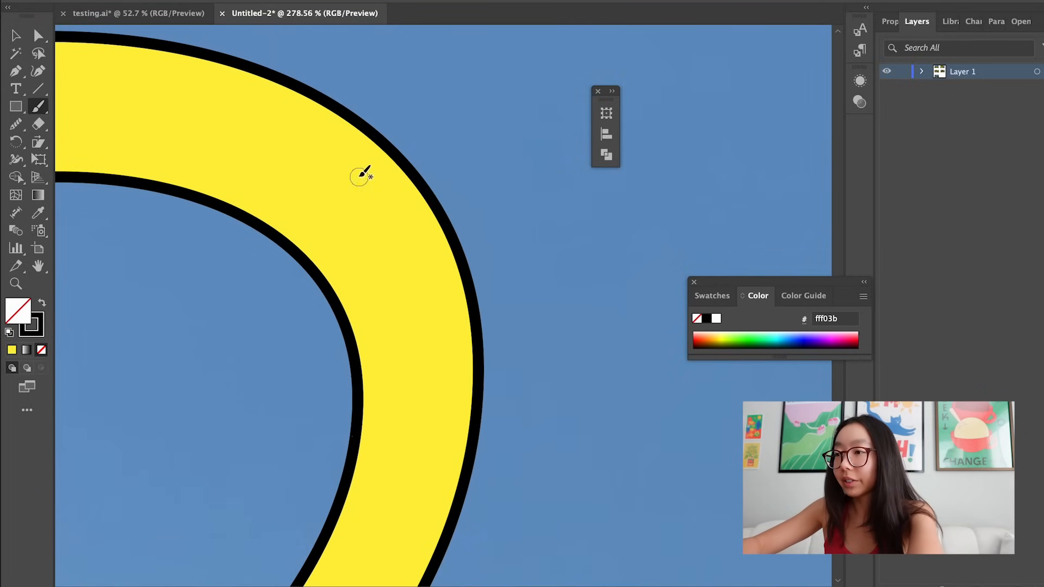
pyautogui.moveTo(360, 176)
pyautogui.mouseDown()
pyautogui.moveTo(399, 211)
pyautogui.moveTo(422, 275)
pyautogui.mouseUp()
pyautogui.press('super+z')
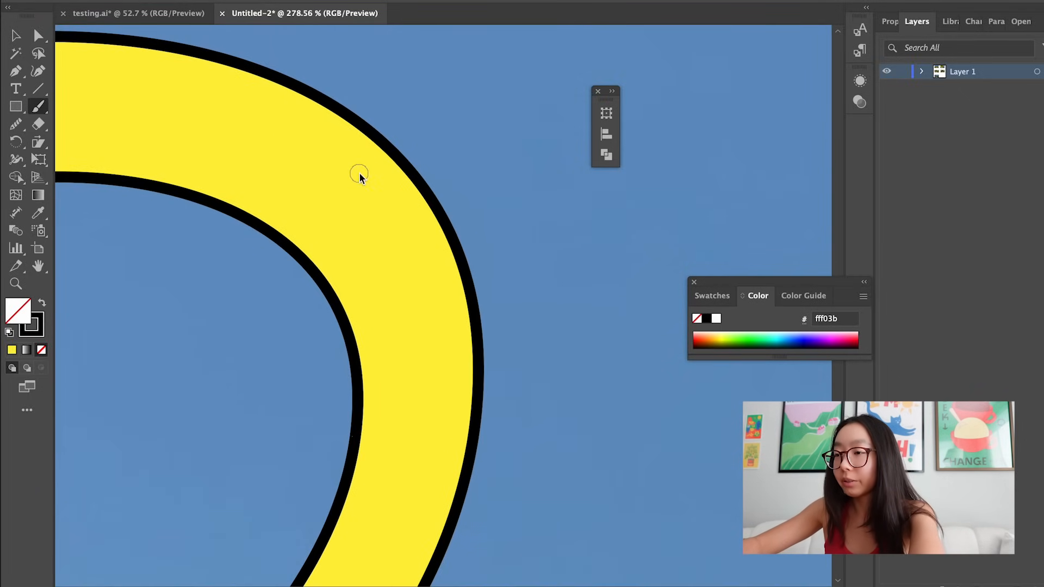
pyautogui.moveTo(360, 175)
pyautogui.mouseDown()
pyautogui.moveTo(384, 195)
pyautogui.moveTo(423, 295)
pyautogui.mouseUp()
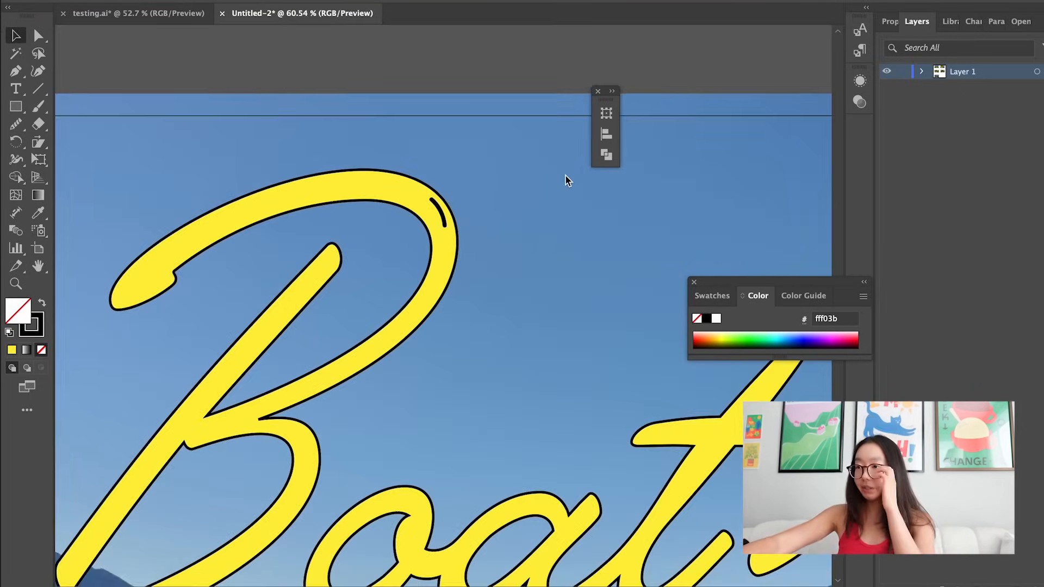
# Paint short black highlight strokes on the upper curves of the remaining "Boat" and "Ride" letters, including the dot of the "i".
pyautogui.scroll(5, 240, 273)
pyautogui.moveTo(484, 286); pyautogui.dragTo(560, 268)
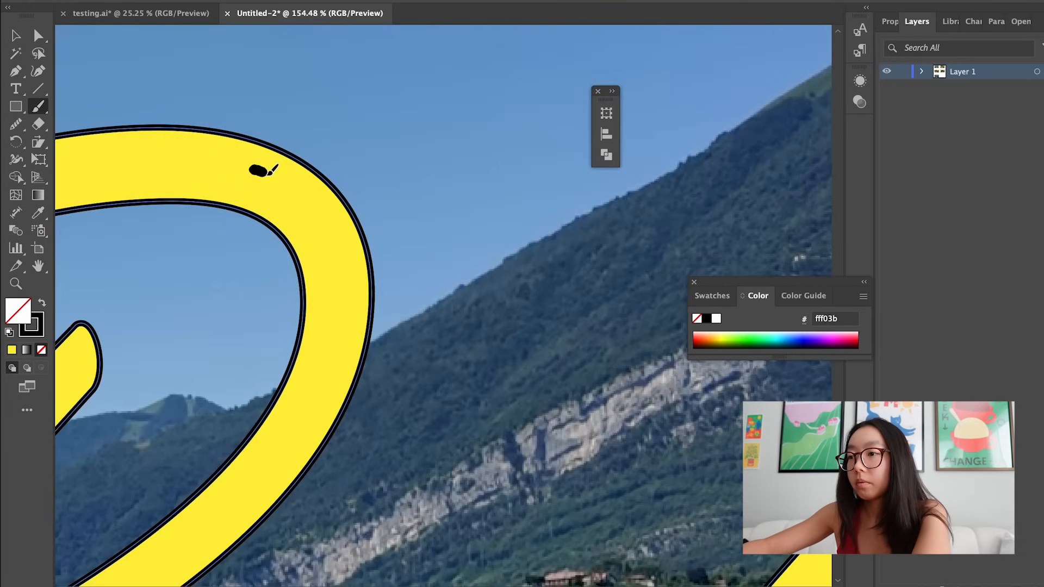
pyautogui.moveTo(249, 168)
pyautogui.mouseDown()
pyautogui.moveTo(304, 199)
pyautogui.moveTo(326, 226)
pyautogui.mouseUp()
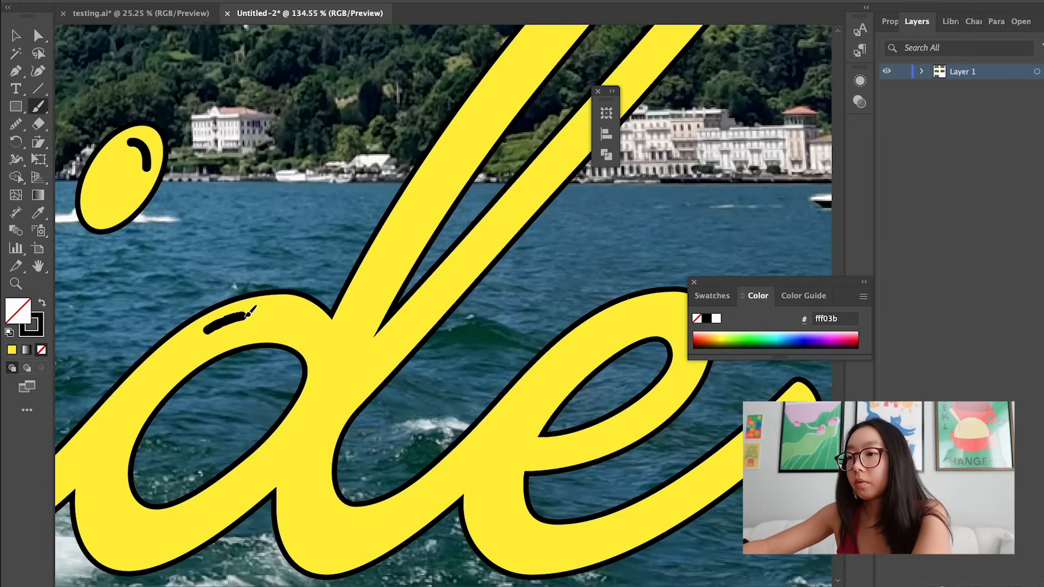
pyautogui.moveTo(248, 312); pyautogui.dragTo(255, 307)
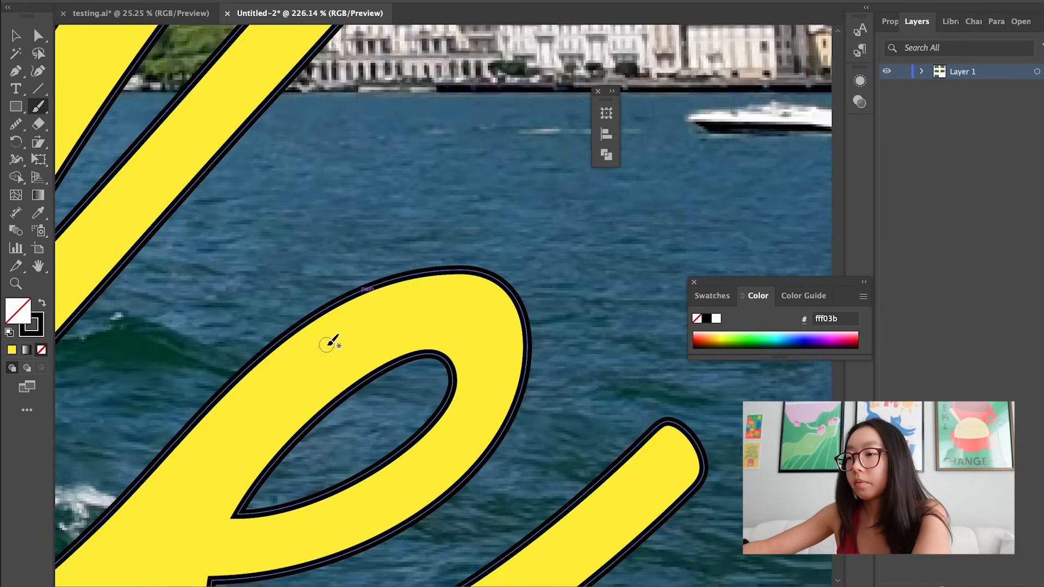
pyautogui.moveTo(333, 340); pyautogui.dragTo(368, 310)
pyautogui.moveTo(368, 310); pyautogui.dragTo(408, 304)
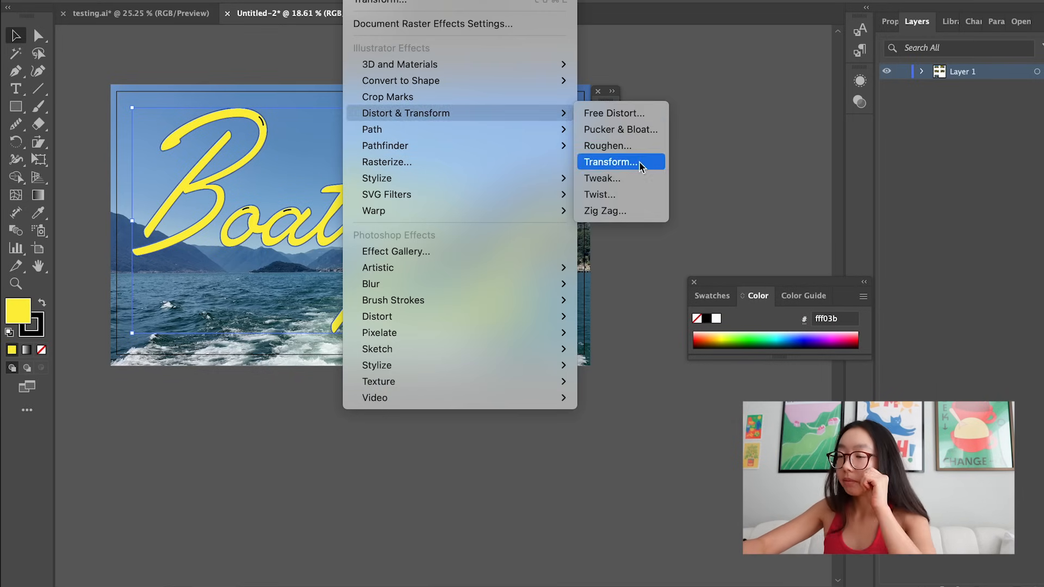
# Apply a Transform effect to the "Boat Ride" lettering with a horizontal move of -1 px and a vertical move of 1 px.
pyautogui.click(641, 164)
pyautogui.click(840, 223)
pyautogui.write('-1')
pyautogui.press('Tab')
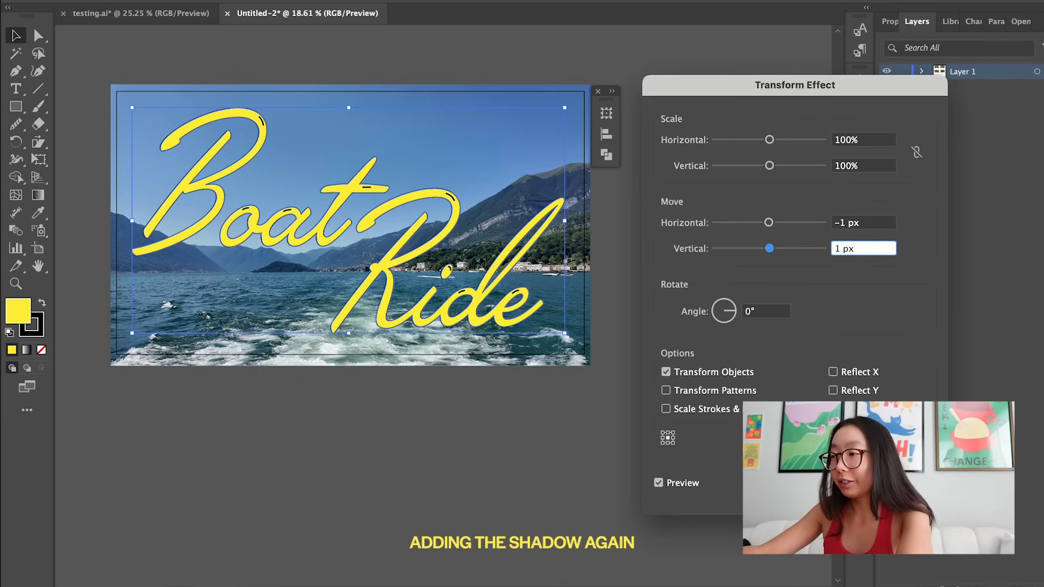
pyautogui.press('Return')
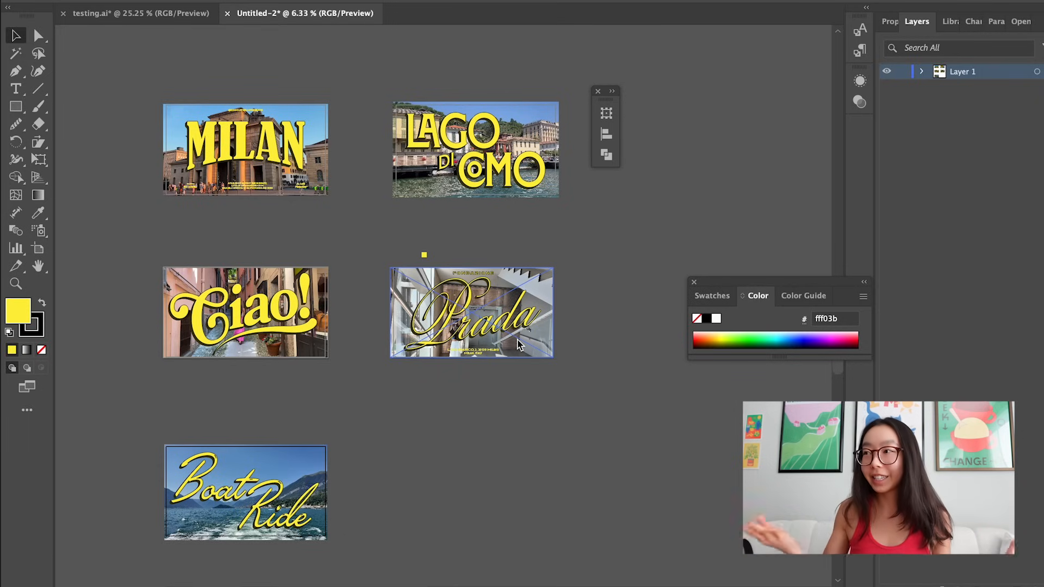
pyautogui.click(527, 417)
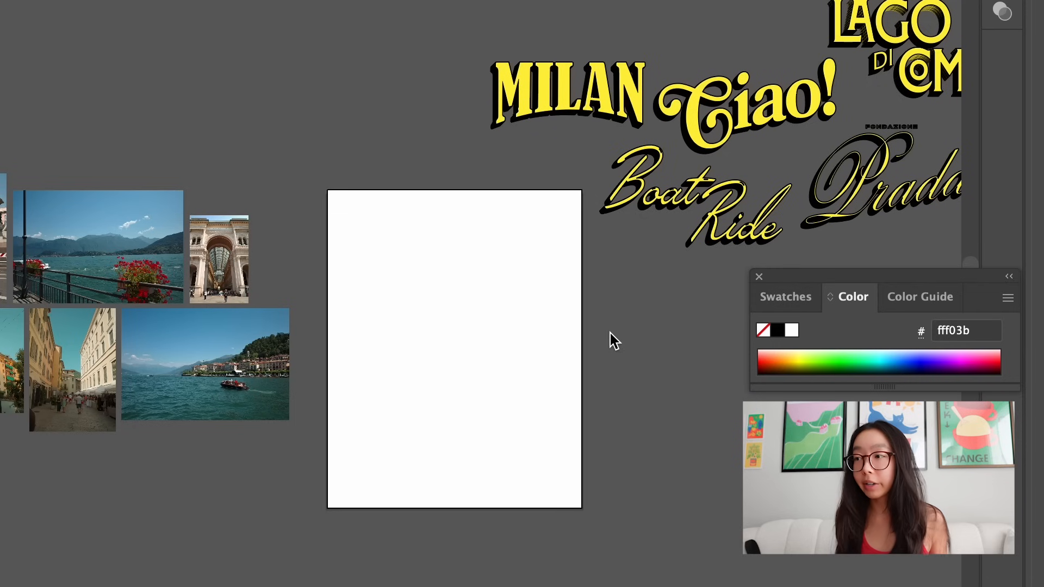
# Look over the travel photos placed beside the blank artboard.
pyautogui.hscroll(-2, 609, 333)
pyautogui.scroll(5, 163, 349)
pyautogui.hscroll(-4, 163, 349)
pyautogui.scroll(2, 166, 356)
pyautogui.hscroll(1, 166, 357)
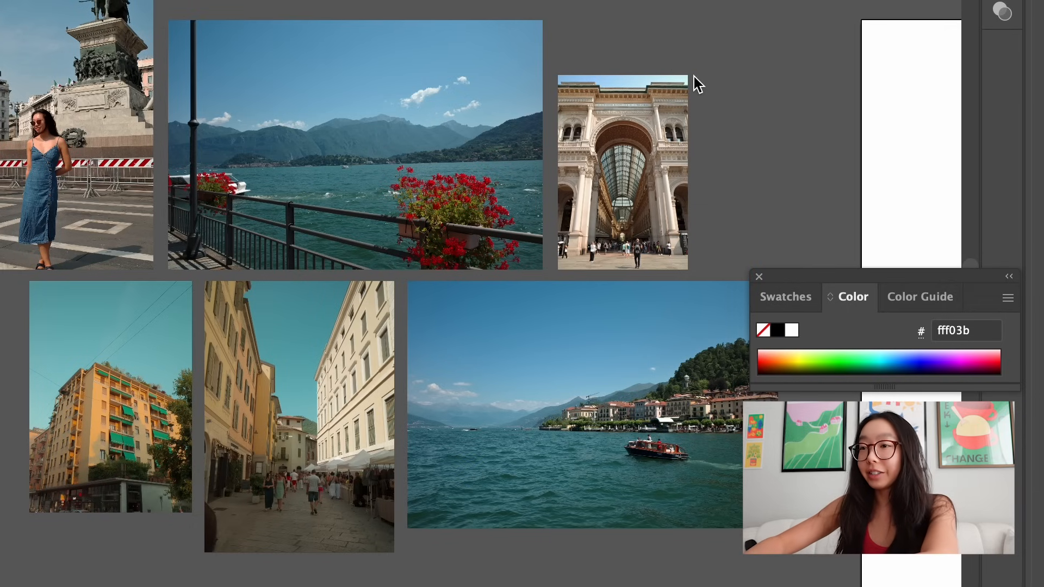
pyautogui.hscroll(-2, 741, 71)
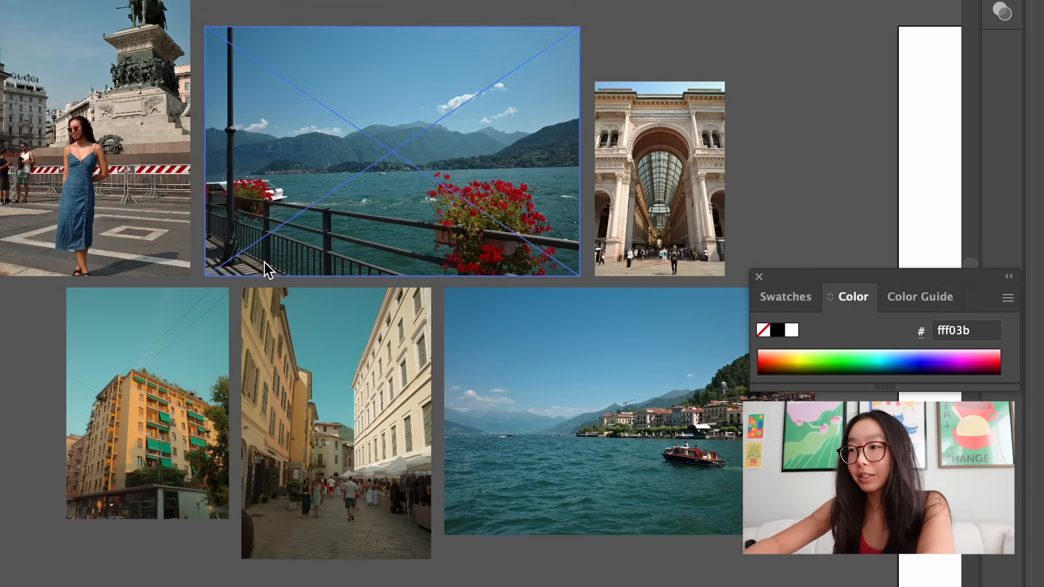
pyautogui.scroll(2, 261, 264)
# Draw a rectangle covering the whole artboard, about 15 by 19 in, and fill it with black 000000.
pyautogui.moveTo(363, 184); pyautogui.dragTo(667, 553)
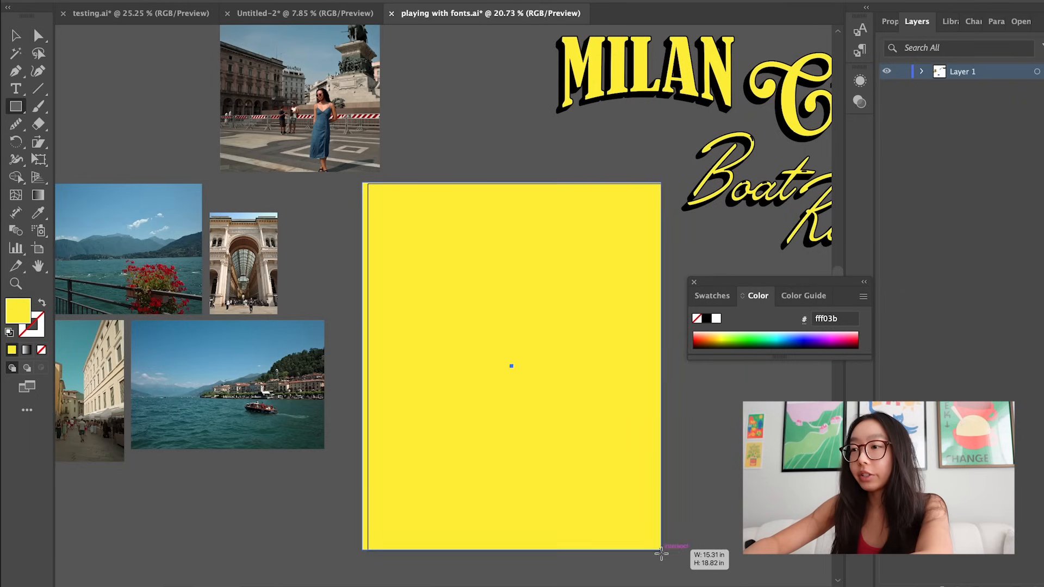
pyautogui.doubleClick(27, 319)
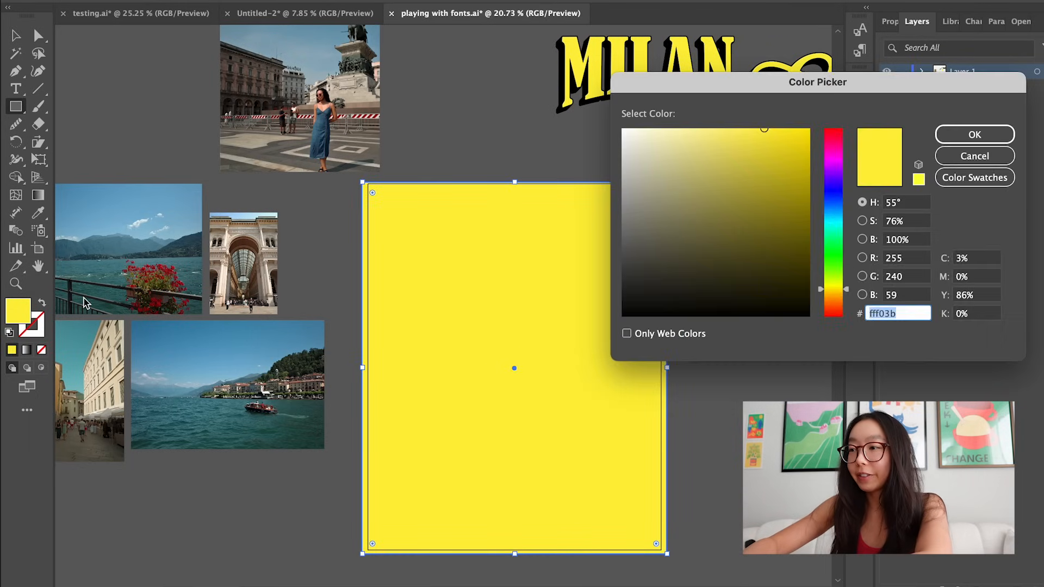
pyautogui.write('000000')
pyautogui.press('Return')
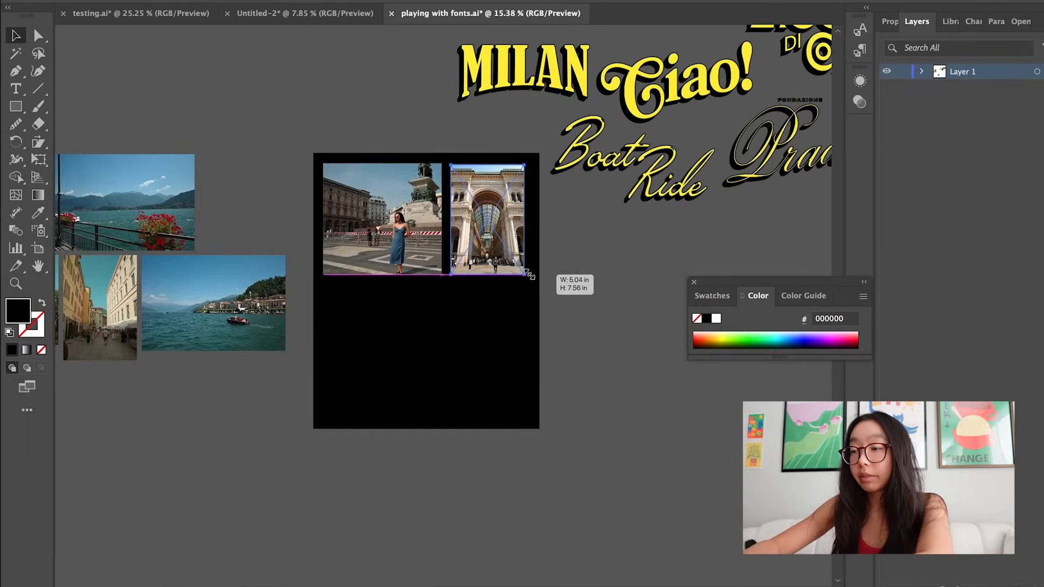
# Scale the arched gallery photo to the height of the statue photo beside it, and place the lake boat photo below them.
pyautogui.moveTo(529, 275); pyautogui.dragTo(525, 275)
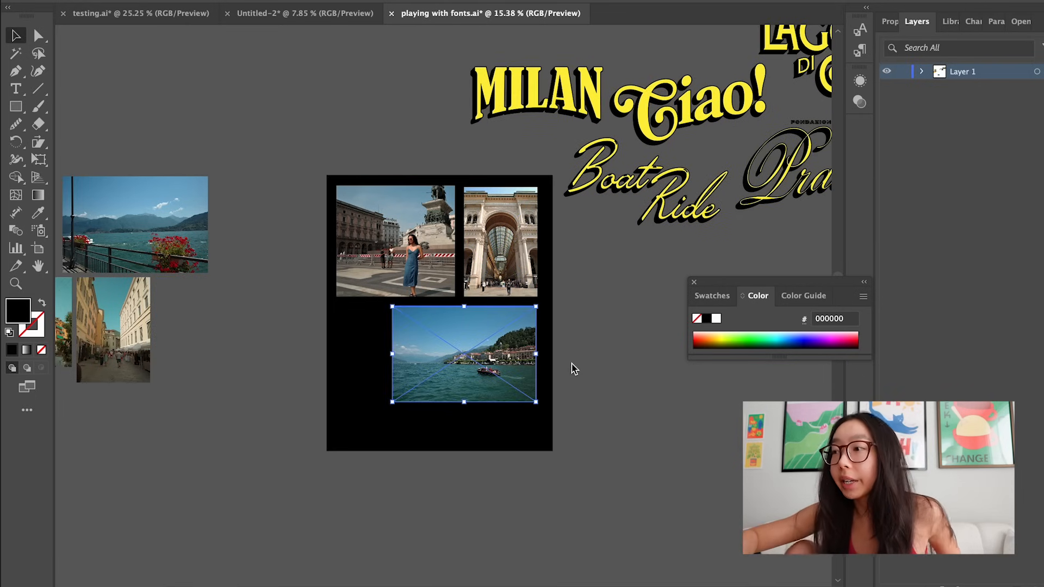
pyautogui.click(625, 335)
pyautogui.scroll(2, 625, 335)
pyautogui.hscroll(2, 625, 335)
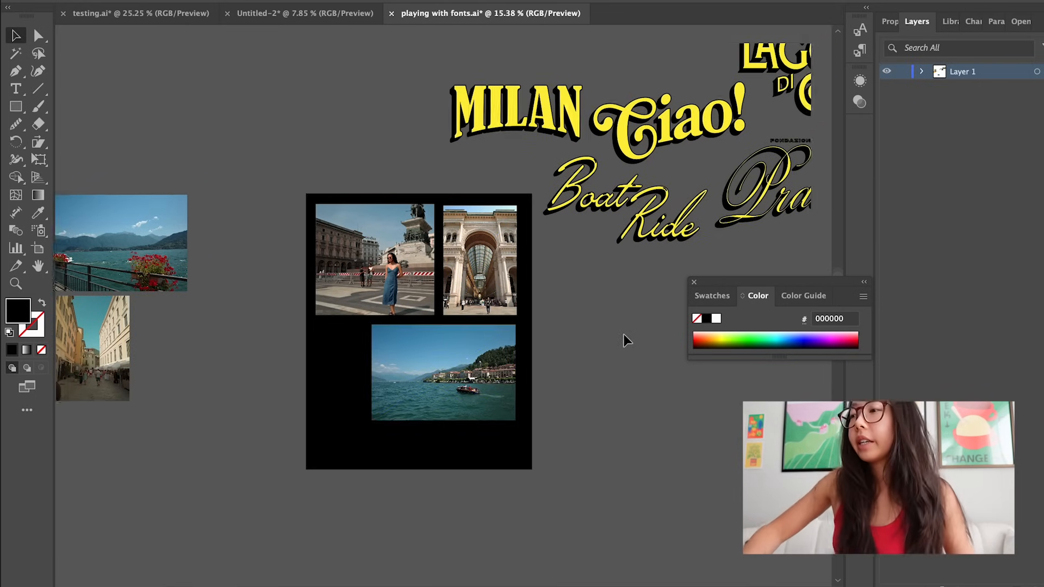
# Place the "Ciao!" lettering, scaled down, in front of the upper part of the statue photo and display its stroke settings.
pyautogui.moveTo(655, 149); pyautogui.dragTo(370, 229)
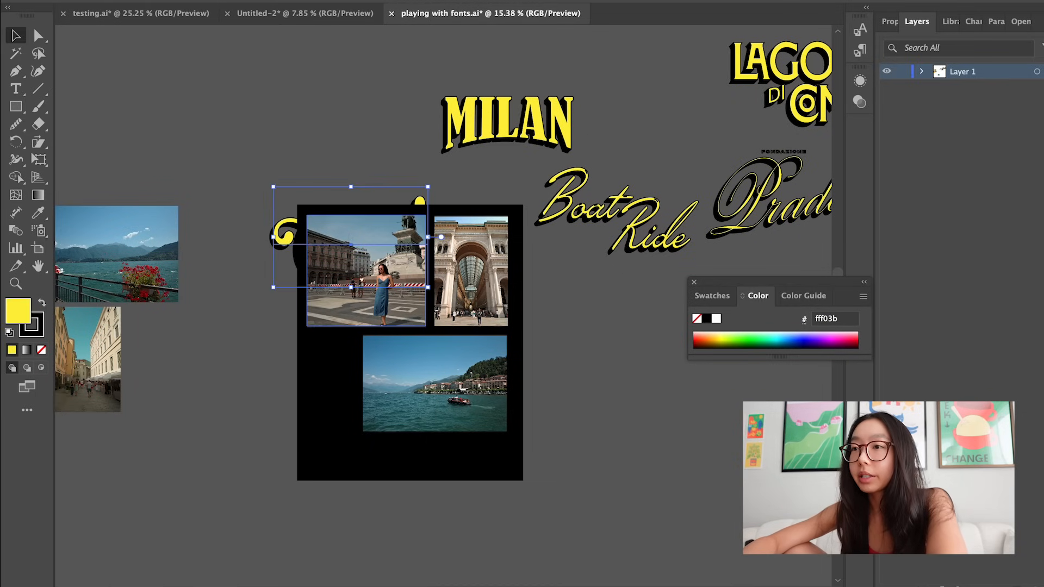
pyautogui.click(234, 0)
pyautogui.moveTo(245, 1)
pyautogui.click(411, 2)
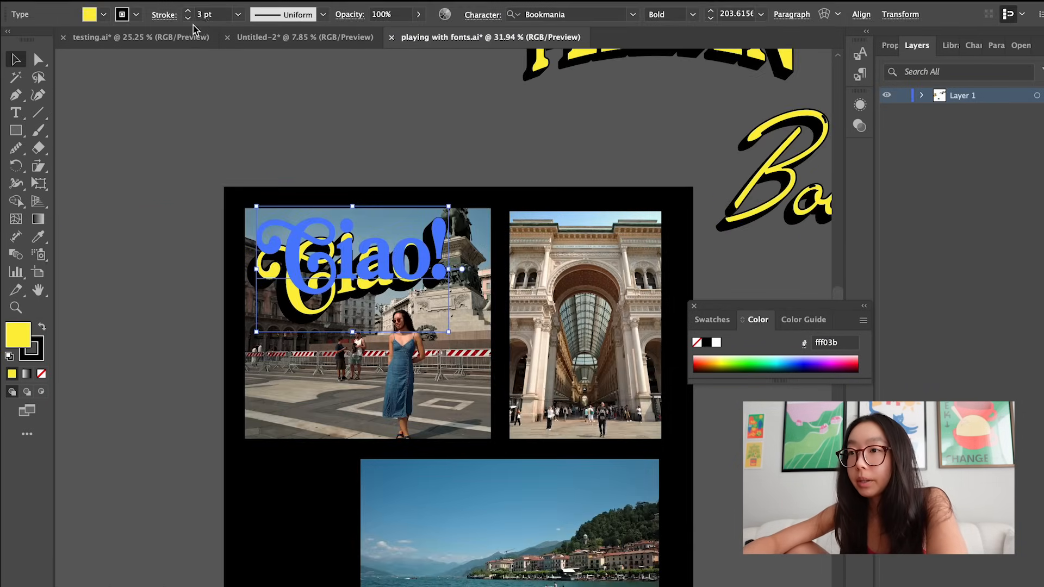
# Set the "Ciao!" lettering's stroke to 2 pt and recolour it from black to red f22020.
pyautogui.click(187, 18)
pyautogui.click(252, 75)
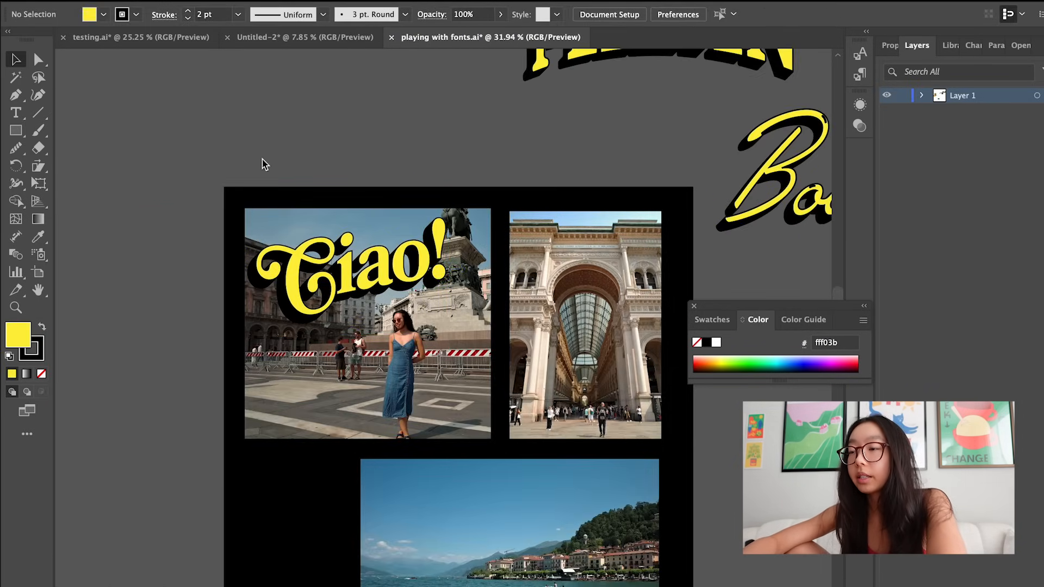
pyautogui.doubleClick(33, 332)
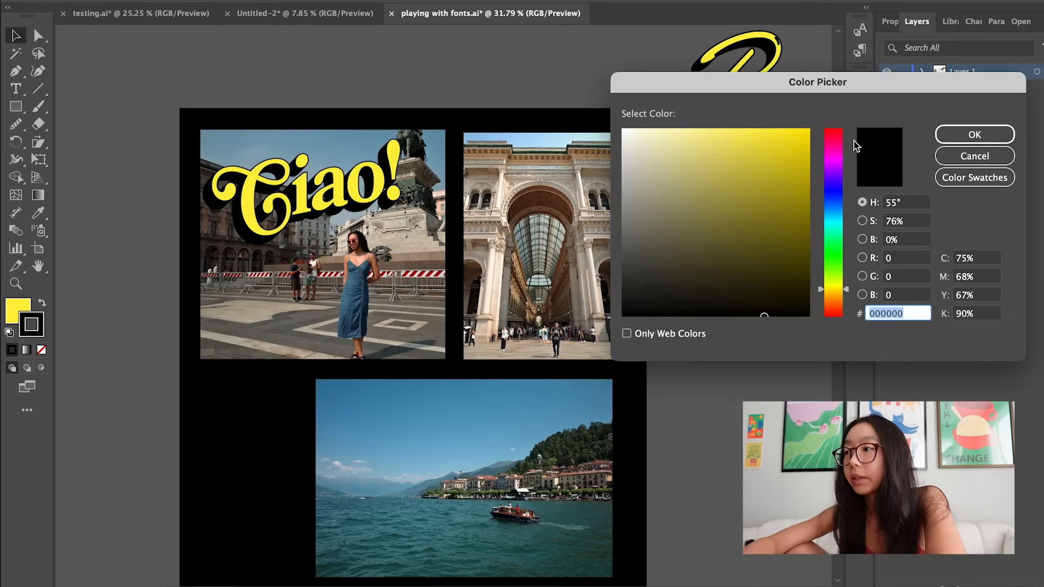
pyautogui.moveTo(833, 142); pyautogui.dragTo(834, 130)
pyautogui.moveTo(778, 148); pyautogui.dragTo(788, 140)
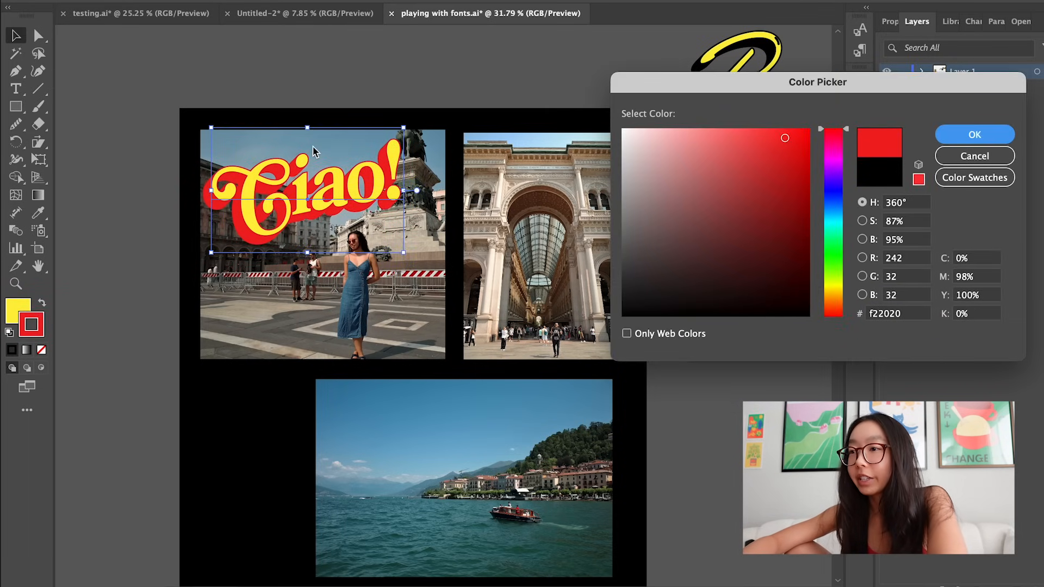
pyautogui.press('Return')
pyautogui.moveTo(391, 174); pyautogui.dragTo(399, 173)
pyautogui.click(394, 77)
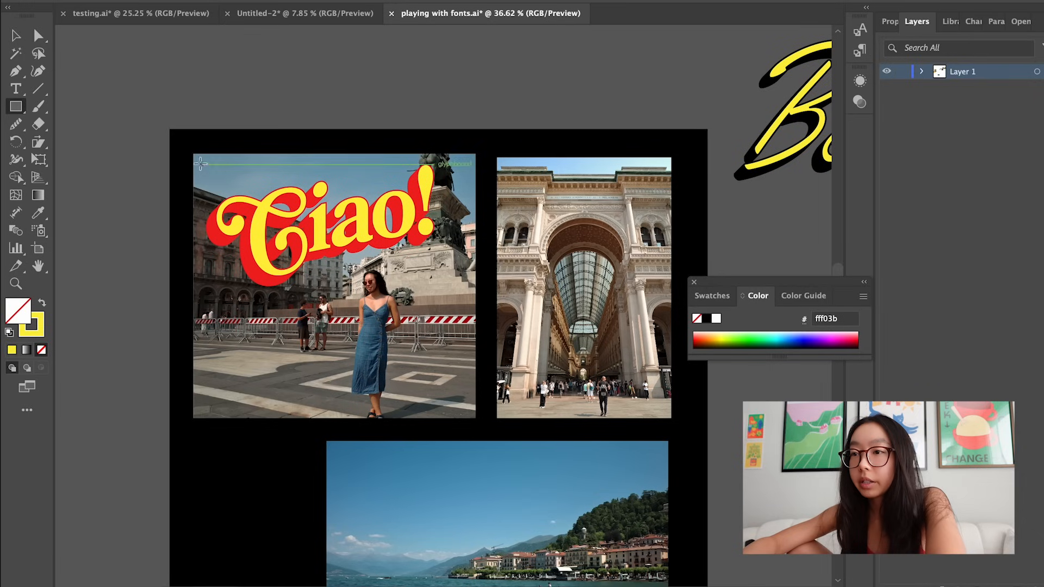
# Draw an unfilled rectangle just inside the statue photo's edges and slightly round its corners.
pyautogui.press('a')
pyautogui.click(211, 168)
pyautogui.press('m')
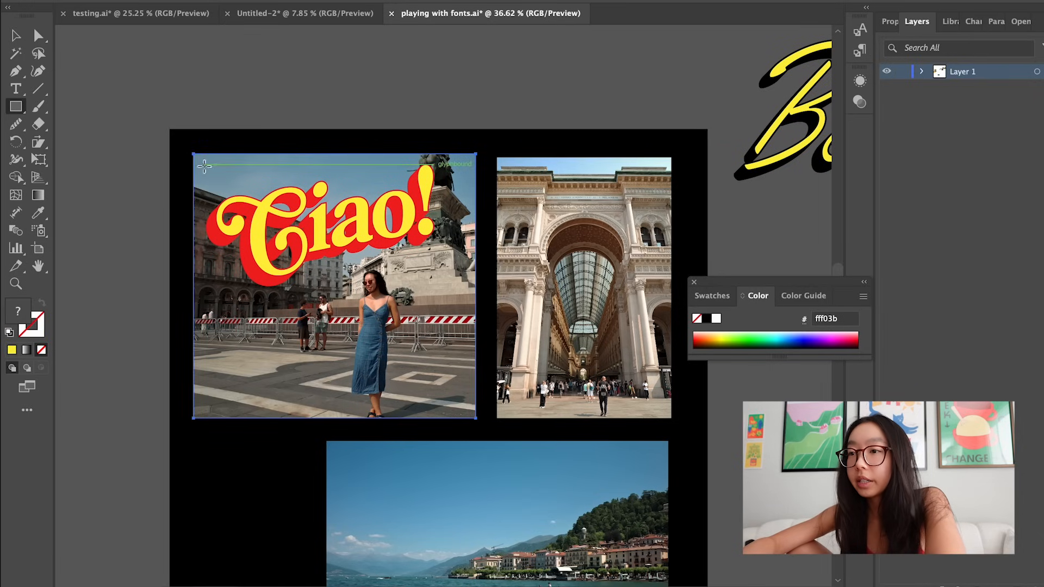
pyautogui.moveTo(198, 158)
pyautogui.mouseDown()
pyautogui.moveTo(375, 293)
pyautogui.moveTo(473, 416)
pyautogui.mouseUp()
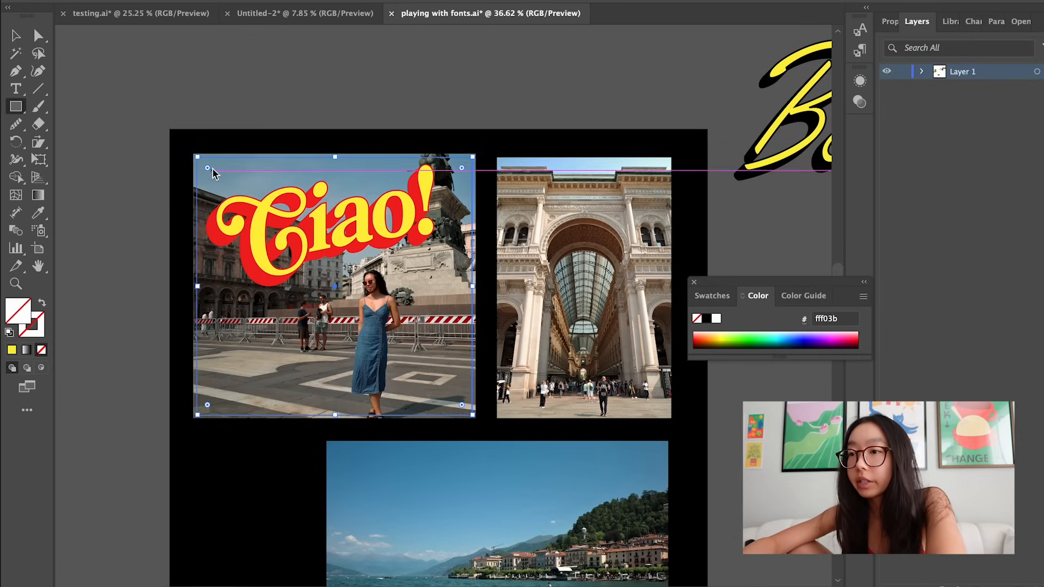
pyautogui.press('a')
pyautogui.scroll(3, 211, 168)
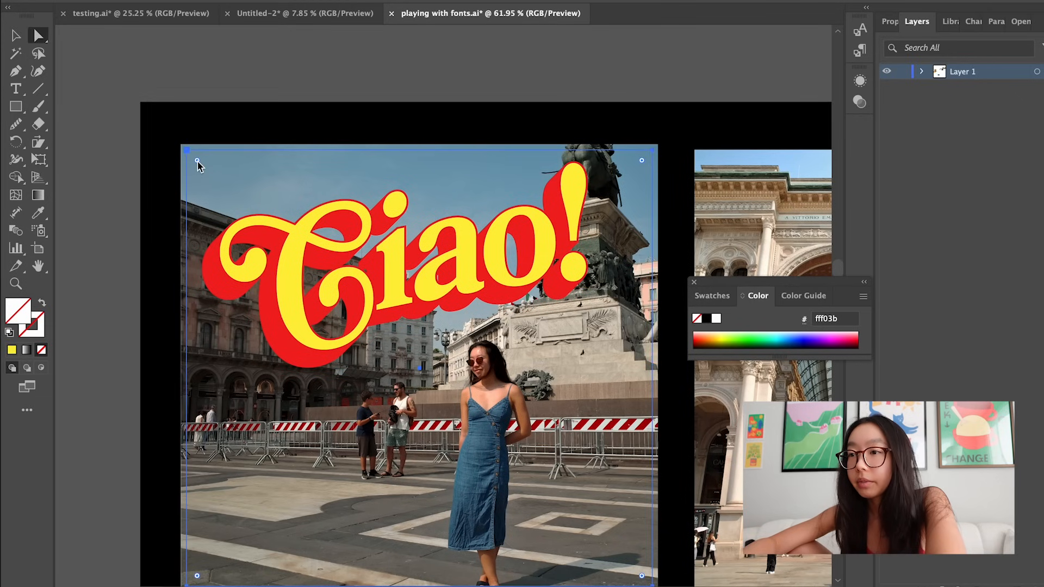
pyautogui.scroll(2, 200, 167)
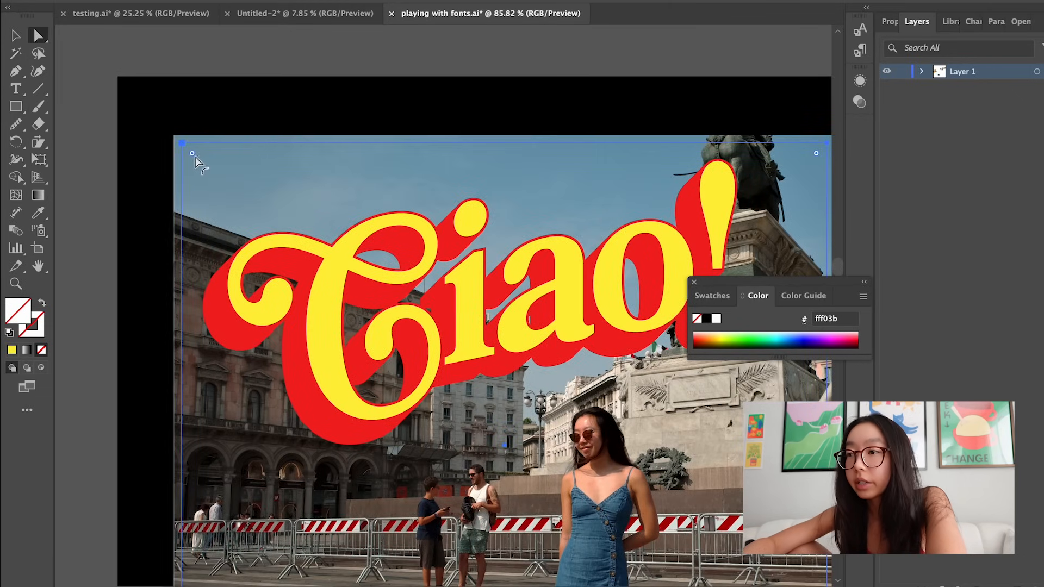
# Clip the statue photo to the rounded rectangle behind the "Ciao!" lettering and give it a yellow fff03b outline.
pyautogui.press('v')
pyautogui.scroll(-2, 199, 163)
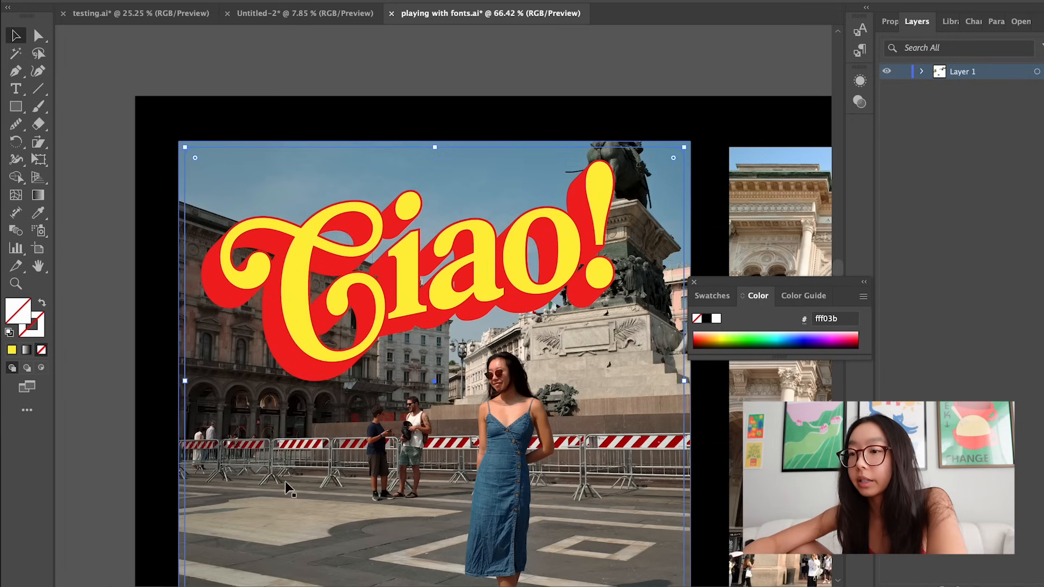
pyautogui.click(256, 509)
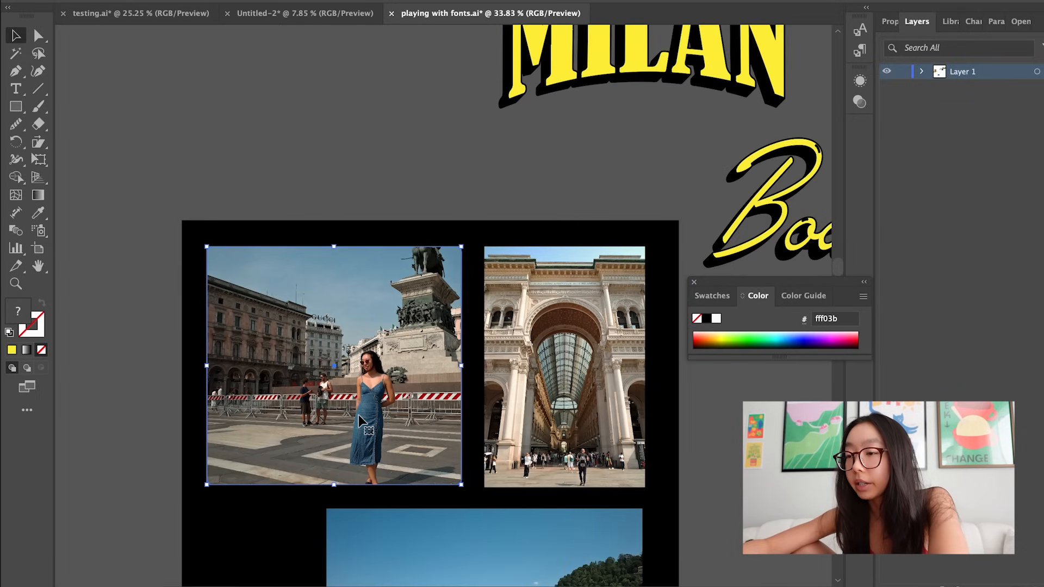
pyautogui.press('super+7')
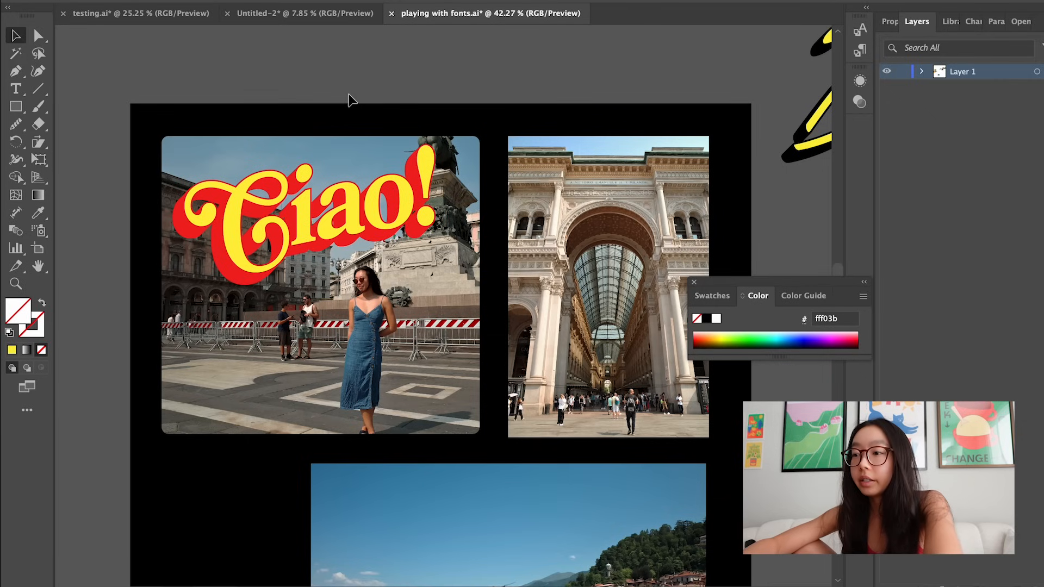
pyautogui.click(237, 376)
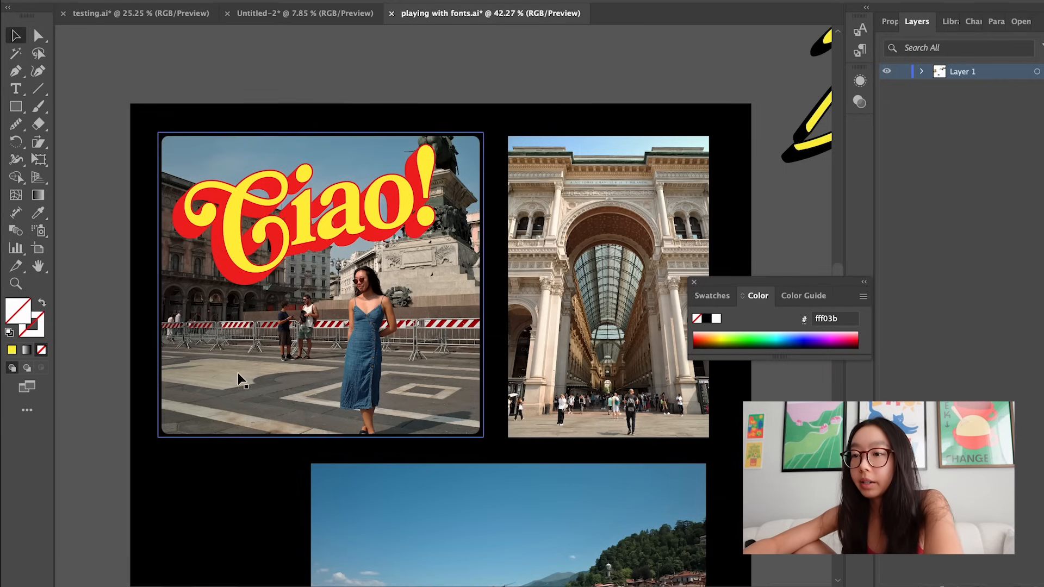
pyautogui.click(11, 350)
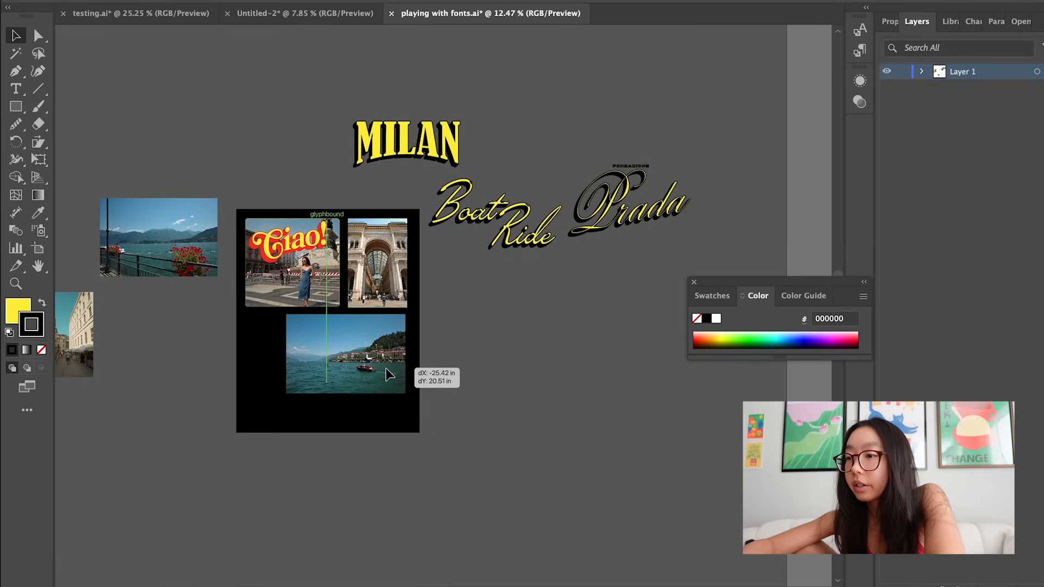
# Bring the "LAGO DI COMO" lettering in front of the lake boat photo, place it over the photo and scale it down.
pyautogui.moveTo(386, 368); pyautogui.dragTo(516, 365)
pyautogui.click(234, 0)
pyautogui.moveTo(250, 3)
pyautogui.click(425, 2)
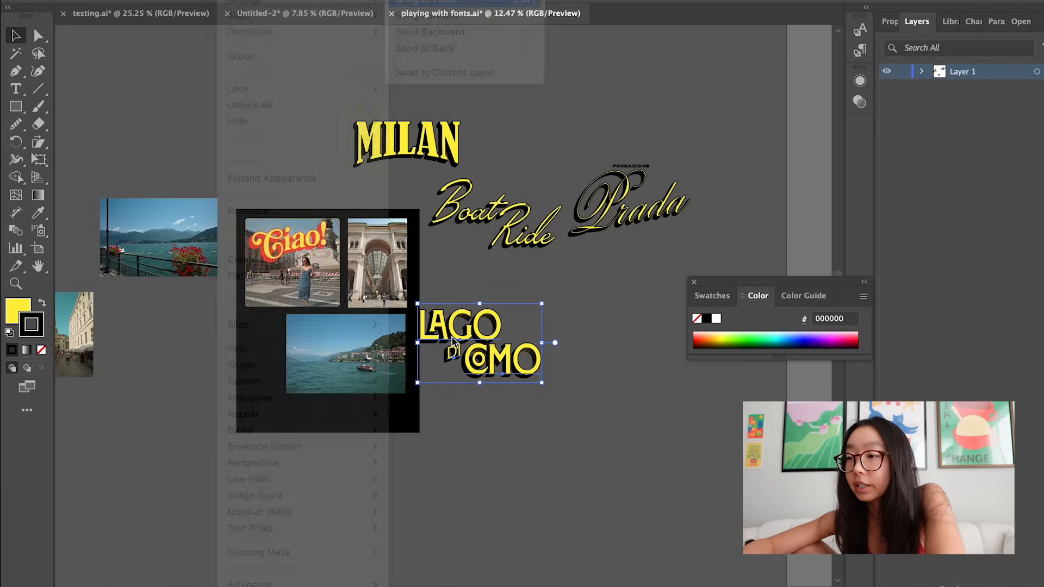
pyautogui.scroll(3, 401, 398)
pyautogui.moveTo(547, 325); pyautogui.dragTo(311, 338)
pyautogui.scroll(3, 392, 324)
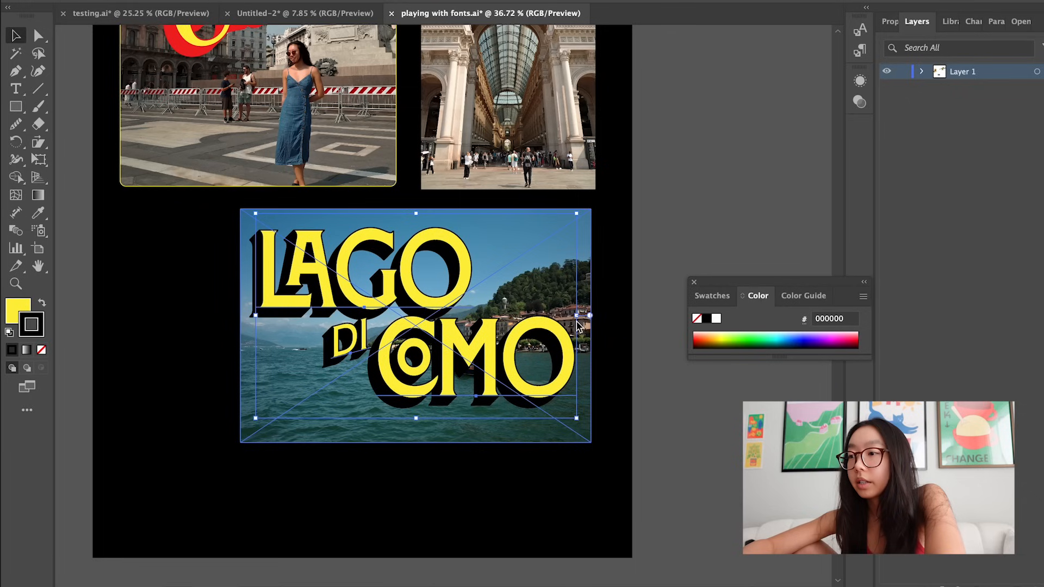
pyautogui.moveTo(578, 320); pyautogui.dragTo(517, 337)
pyautogui.click(679, 235)
# Arrange "LAGO", the small "DI" and "COMO" in a single line across the sky of the lake boat photo.
pyautogui.moveTo(387, 274); pyautogui.dragTo(386, 248)
pyautogui.moveTo(415, 323); pyautogui.dragTo(518, 226)
pyautogui.keyDown('shift'); pyautogui.click(416, 248); pyautogui.keyUp('shift')
pyautogui.moveTo(614, 254); pyautogui.dragTo(559, 256)
pyautogui.click(658, 246)
pyautogui.click(556, 244)
pyautogui.keyDown('shift'); pyautogui.click(405, 250); pyautogui.keyUp('shift')
pyautogui.moveTo(332, 345); pyautogui.dragTo(423, 253)
pyautogui.scroll(8, 416, 247)
pyautogui.moveTo(464, 225); pyautogui.dragTo(451, 223)
pyautogui.scroll(-10, 446, 261)
pyautogui.click(631, 177)
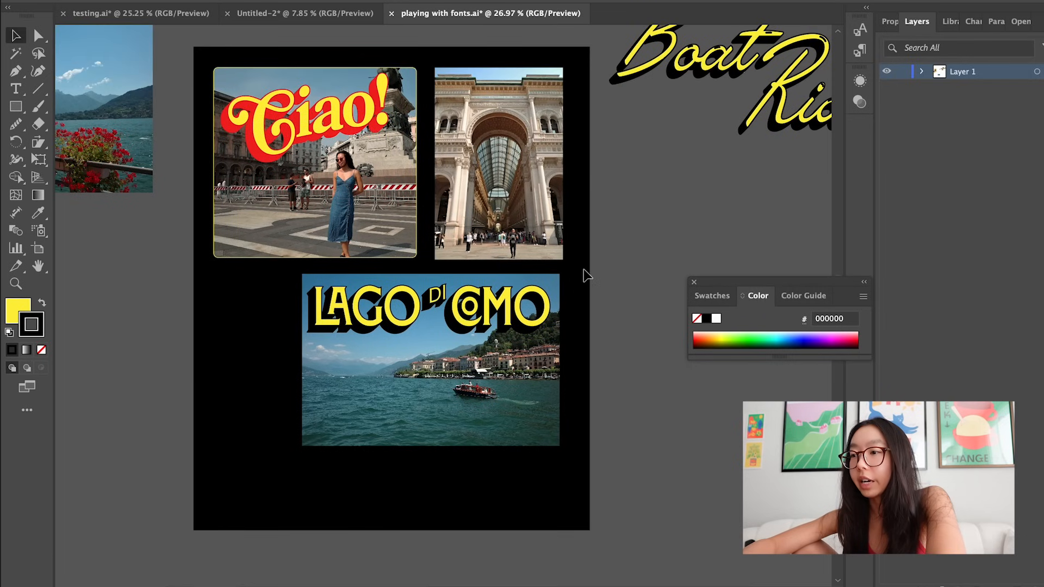
# Set the Transform effect of the "LAGO", "DI" and "COMO" words to 10 copies to shorten their shadow.
pyautogui.scroll(5, 583, 269)
pyautogui.click(264, 351)
pyautogui.keyDown('shift'); pyautogui.click(329, 321); pyautogui.keyUp('shift')
pyautogui.keyDown('shift'); pyautogui.click(417, 342); pyautogui.keyUp('shift')
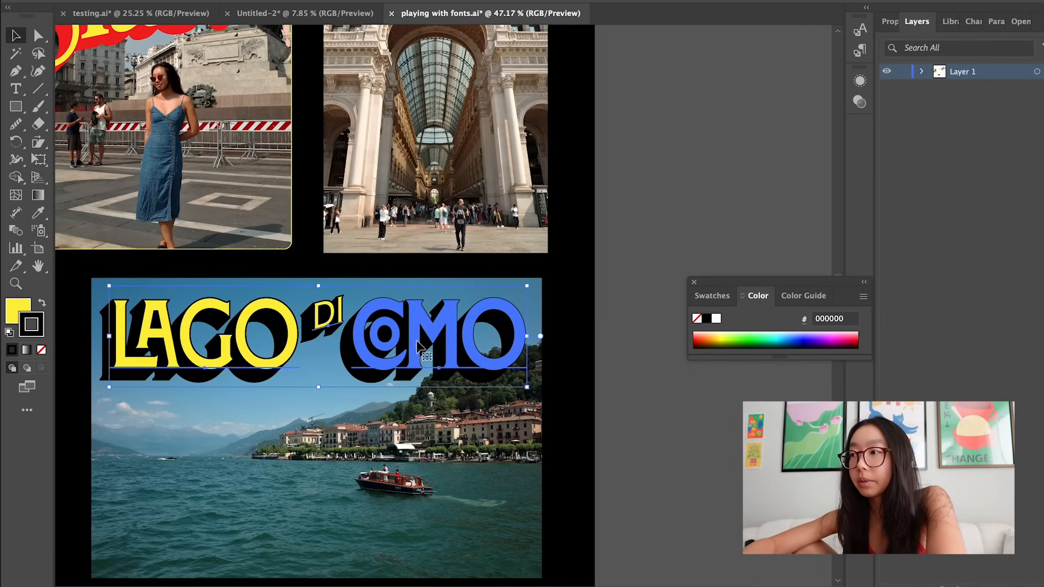
pyautogui.click(438, 1)
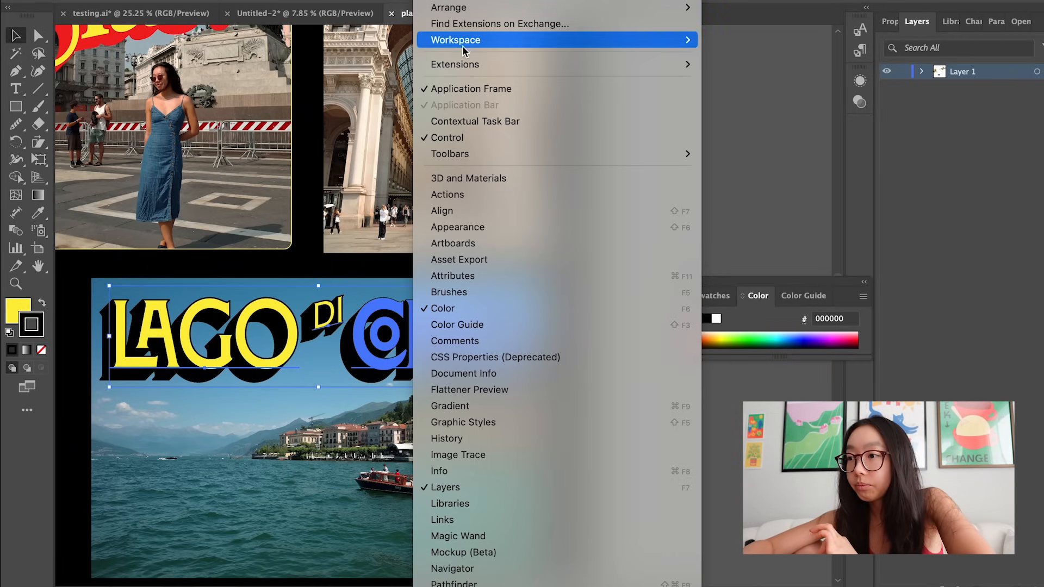
pyautogui.click(471, 227)
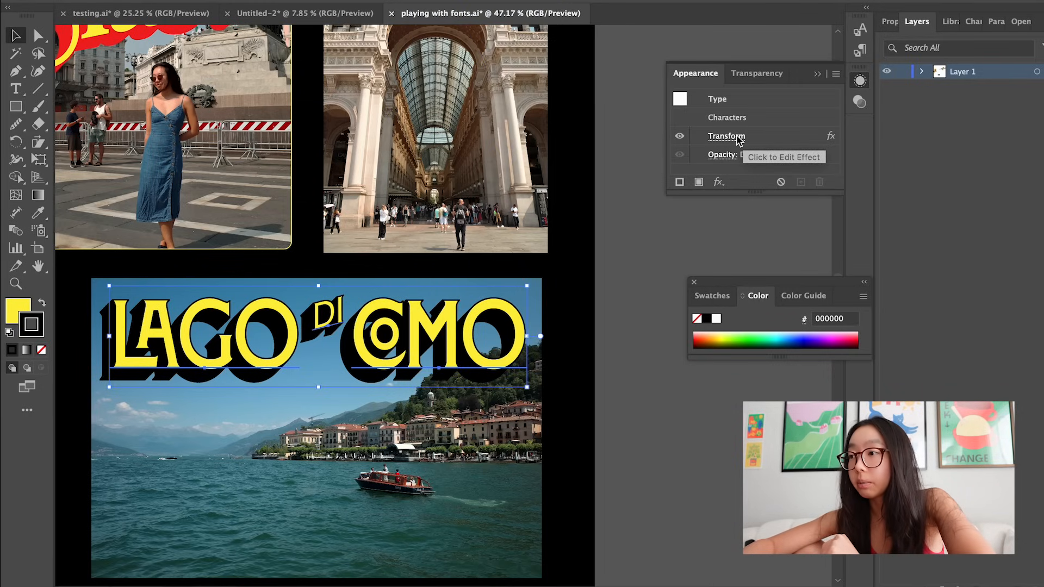
pyautogui.click(738, 138)
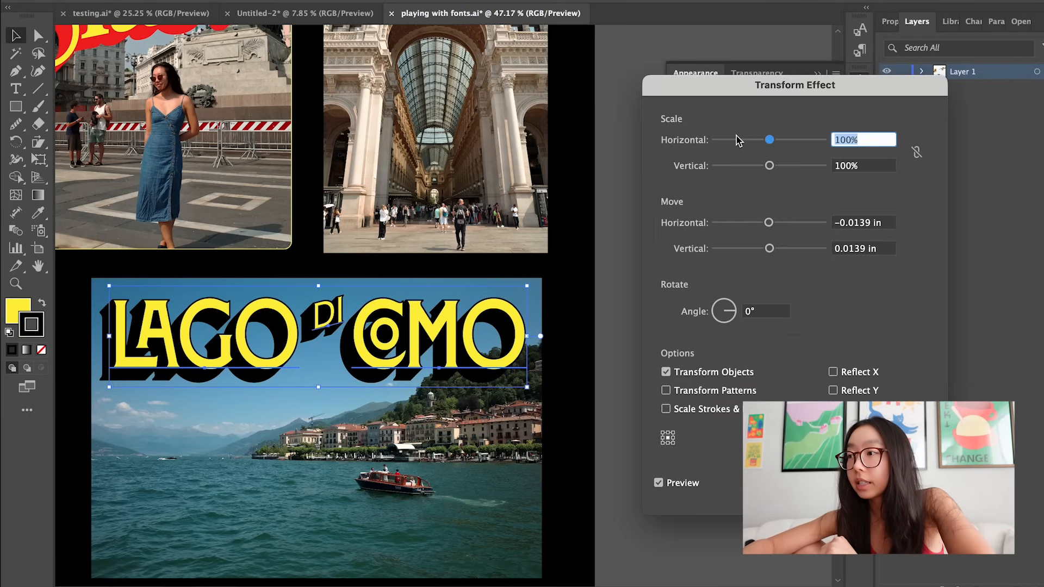
pyautogui.moveTo(503, 396); pyautogui.dragTo(442, 396)
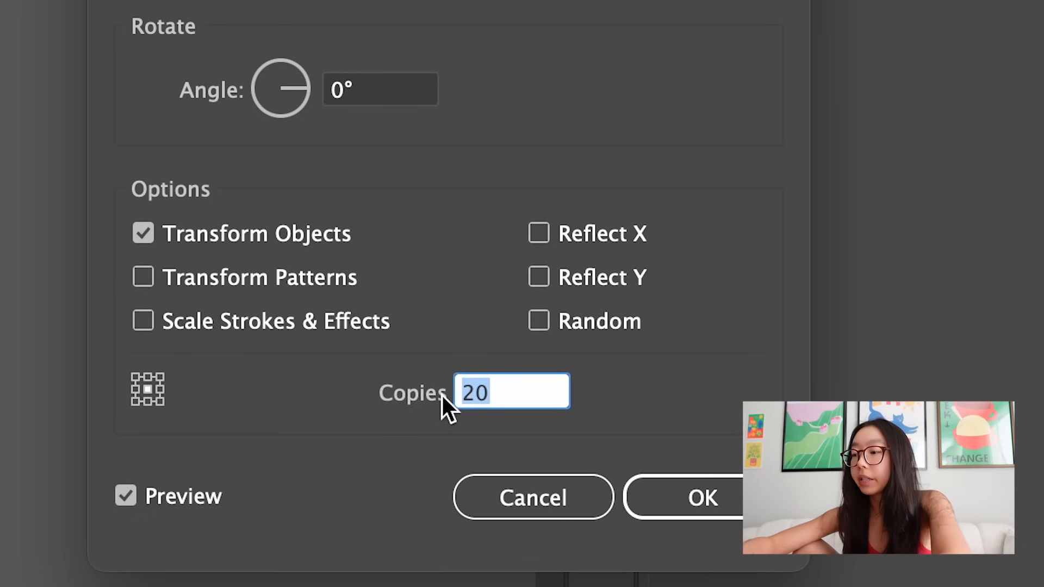
pyautogui.write('10')
pyautogui.press('Return')
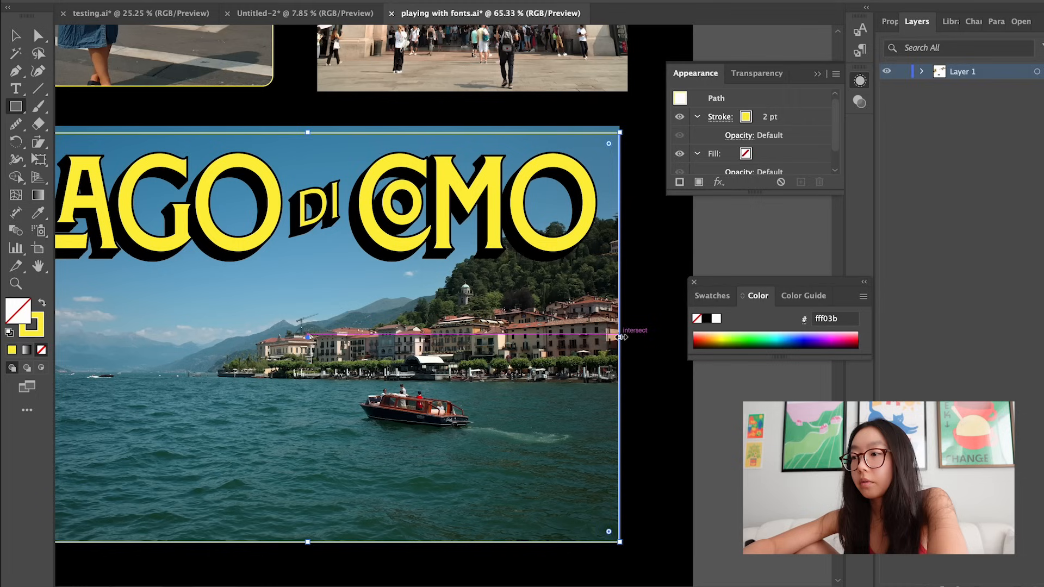
# Fit a rounded rectangle just inside the lake boat photo's edges and clip the photo to it behind the lettering.
pyautogui.moveTo(620, 335); pyautogui.dragTo(614, 339)
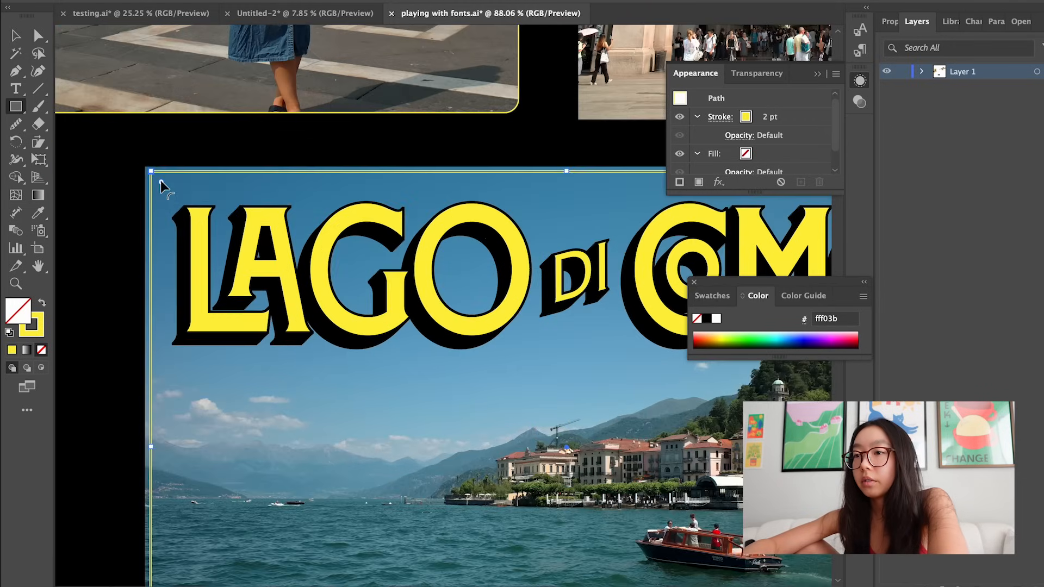
pyautogui.moveTo(161, 181); pyautogui.dragTo(165, 186)
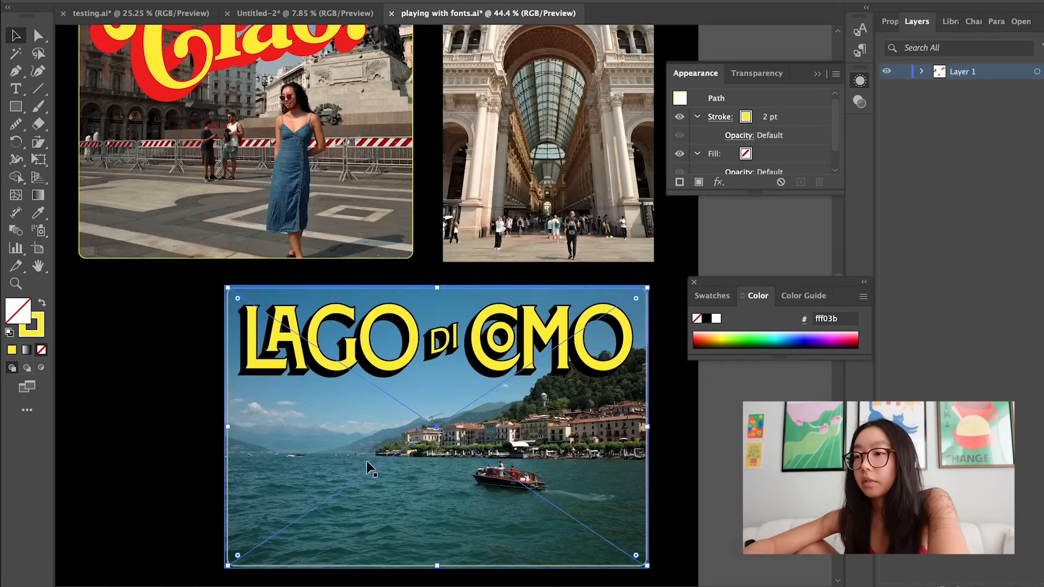
pyautogui.keyDown('shift'); pyautogui.click(367, 465); pyautogui.keyUp('shift')
pyautogui.press('super+7')
pyautogui.press('super+[')
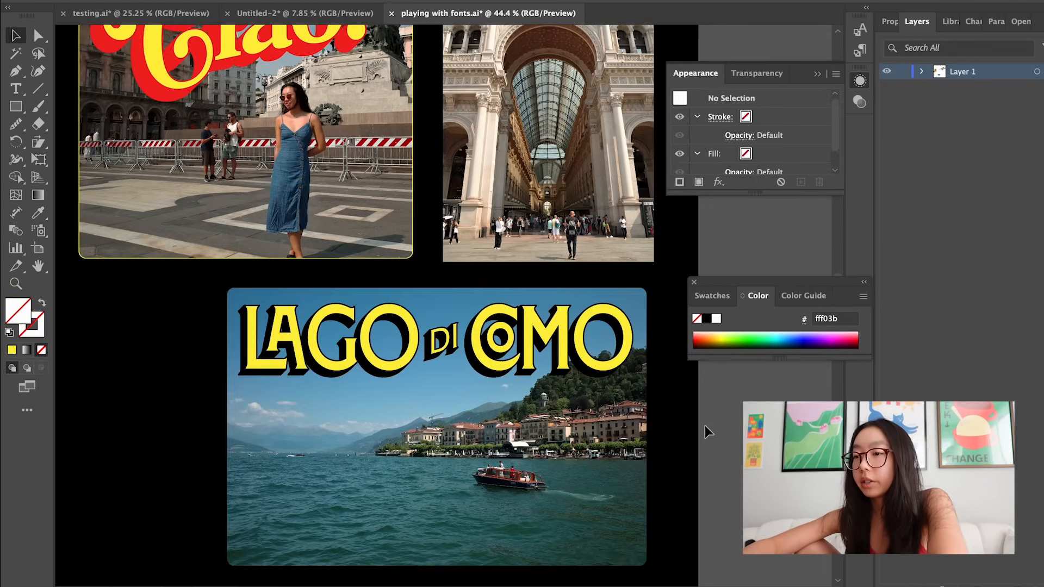
# Give the clipped lake boat photo a yellow fff03b outline.
pyautogui.scroll(-3, 704, 426)
pyautogui.click(10, 351)
pyautogui.click(171, 370)
# Move the "MILAN" lettering onto the artboard, overlapping the lower-left corner of the lake boat photo.
pyautogui.scroll(-3, 260, 286)
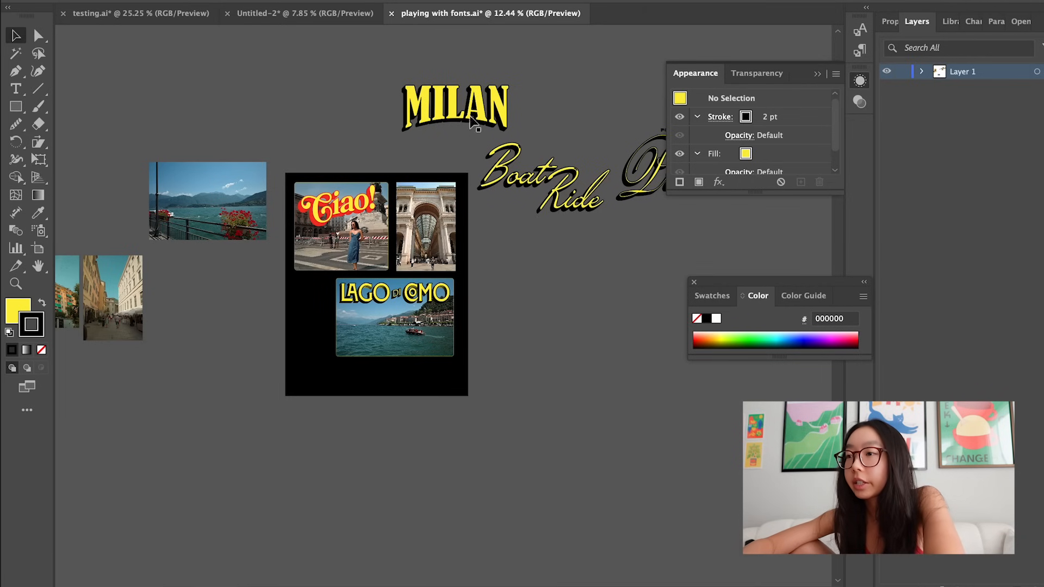
pyautogui.moveTo(472, 121); pyautogui.dragTo(271, 361)
pyautogui.scroll(3, 285, 298)
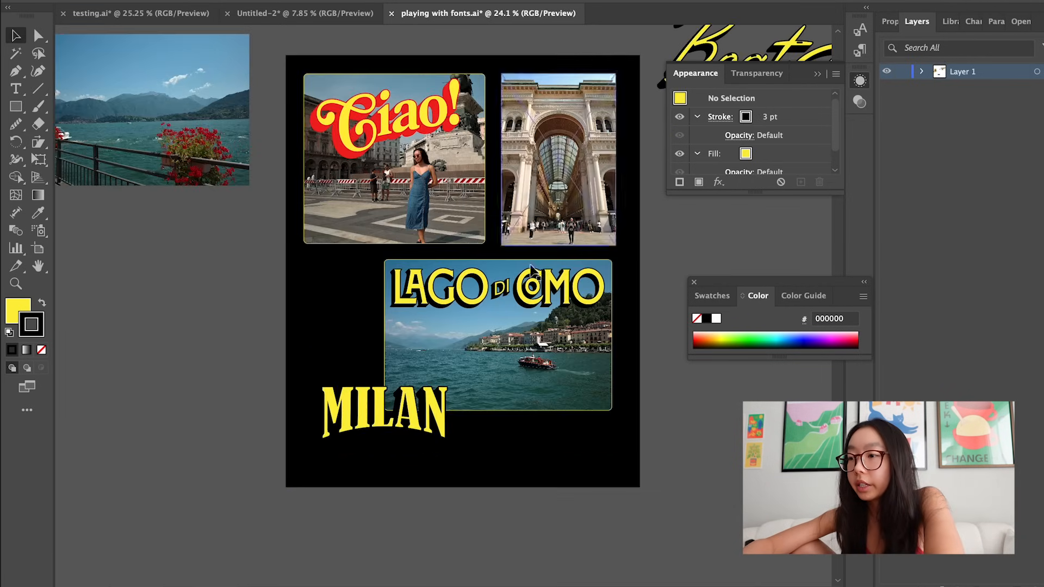
# Draw a yellow rectangle around the "MILAN" lettering, round its corners and send it behind the lettering.
pyautogui.press('m')
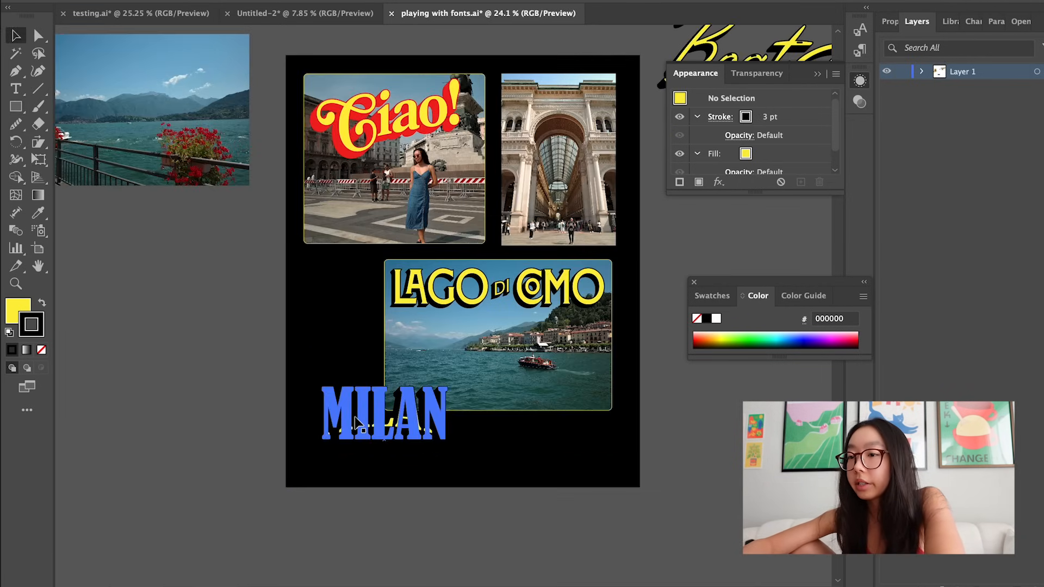
pyautogui.moveTo(305, 374); pyautogui.dragTo(466, 452)
pyautogui.press('a')
pyautogui.moveTo(460, 446); pyautogui.dragTo(453, 441)
pyautogui.press('super+[')
pyautogui.press('v')
# Try a bright red fill on the "MILAN" lettering.
pyautogui.click(433, 422)
pyautogui.doubleClick(17, 310)
pyautogui.write('ff3e3e')
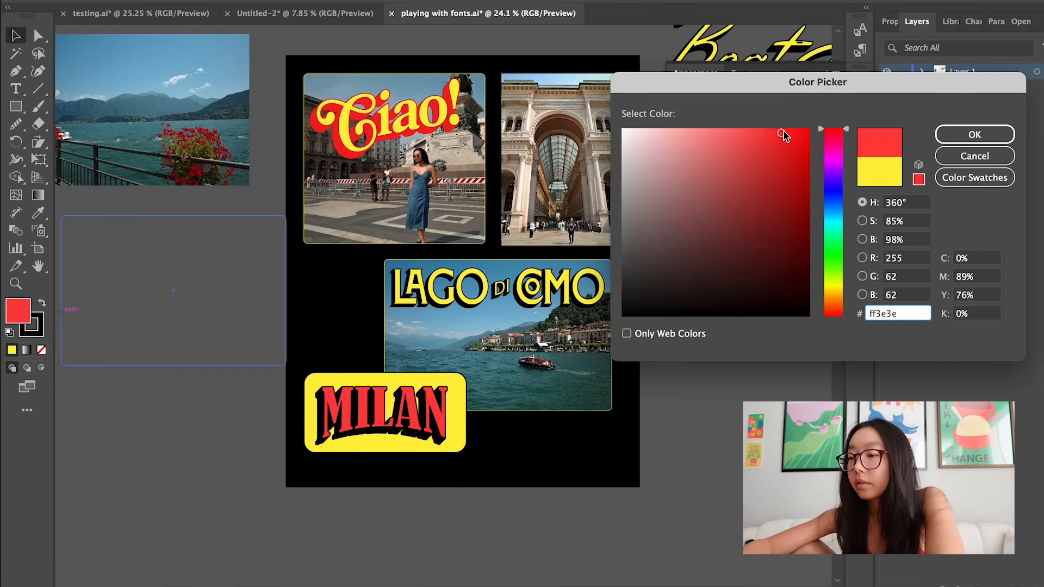
pyautogui.moveTo(783, 136); pyautogui.dragTo(795, 135)
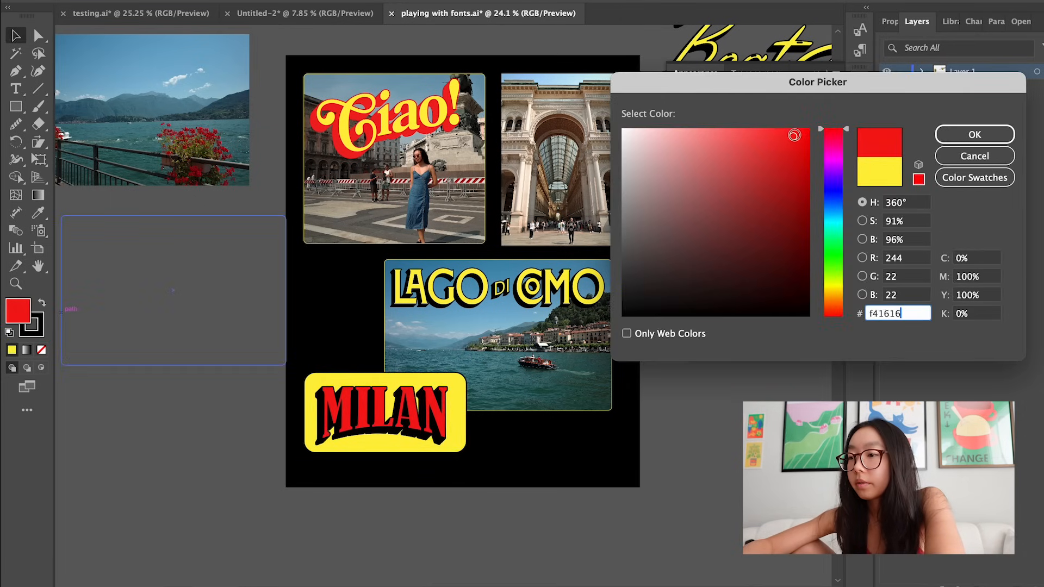
pyautogui.click(975, 134)
# Draw a small square filled with red f91e1e on the pasteboard beside the artboard.
pyautogui.click(238, 331)
pyautogui.moveTo(174, 259); pyautogui.dragTo(220, 306)
pyautogui.scroll(4, 255, 139)
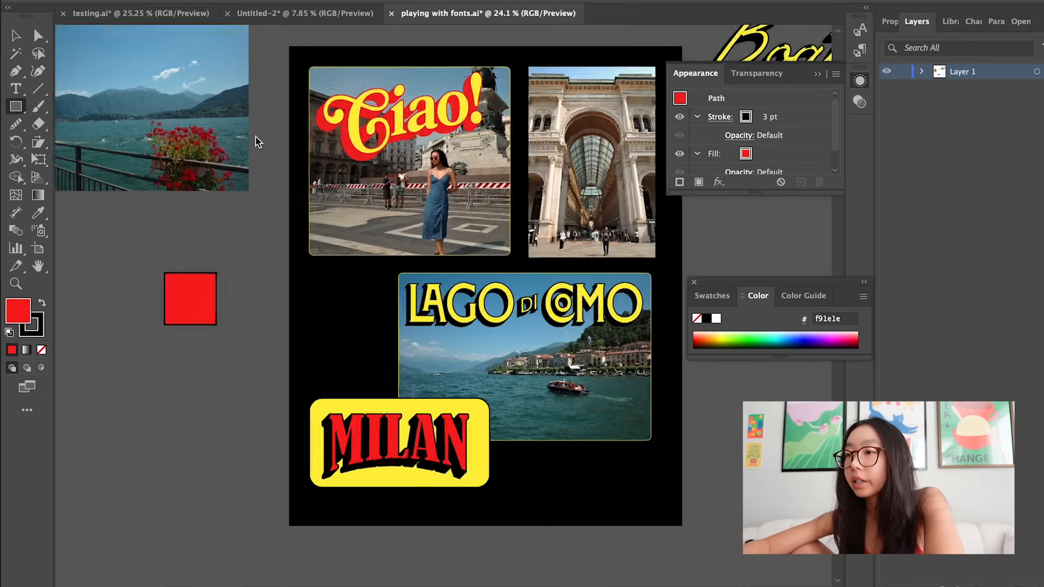
# Fill the "MILAN" lettering with f22020, the red taken from the "Ciao!" lettering's stroke.
pyautogui.press('v')
pyautogui.click(382, 126)
pyautogui.doubleClick(41, 329)
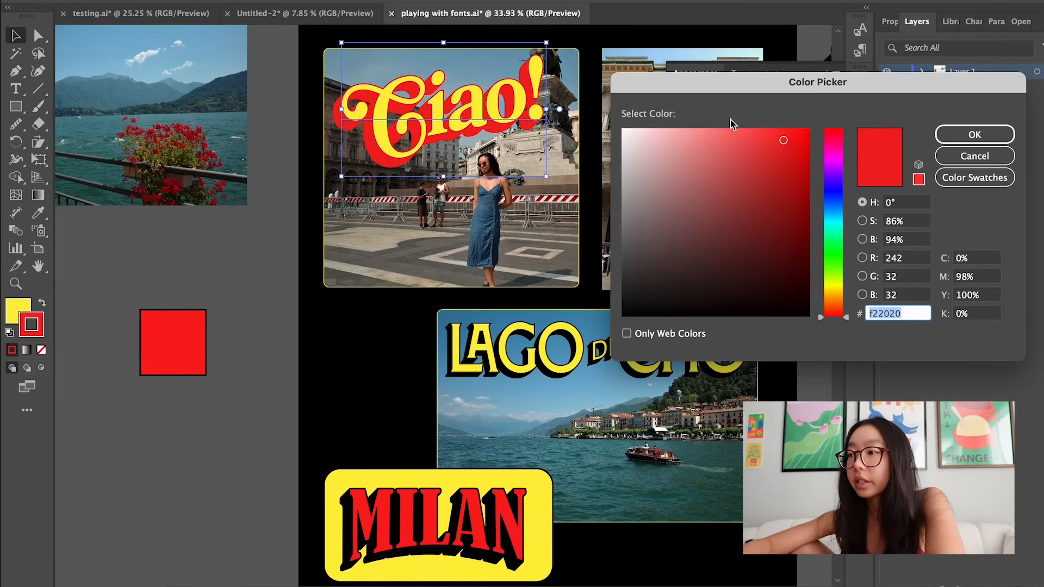
pyautogui.click(975, 134)
pyautogui.click(430, 522)
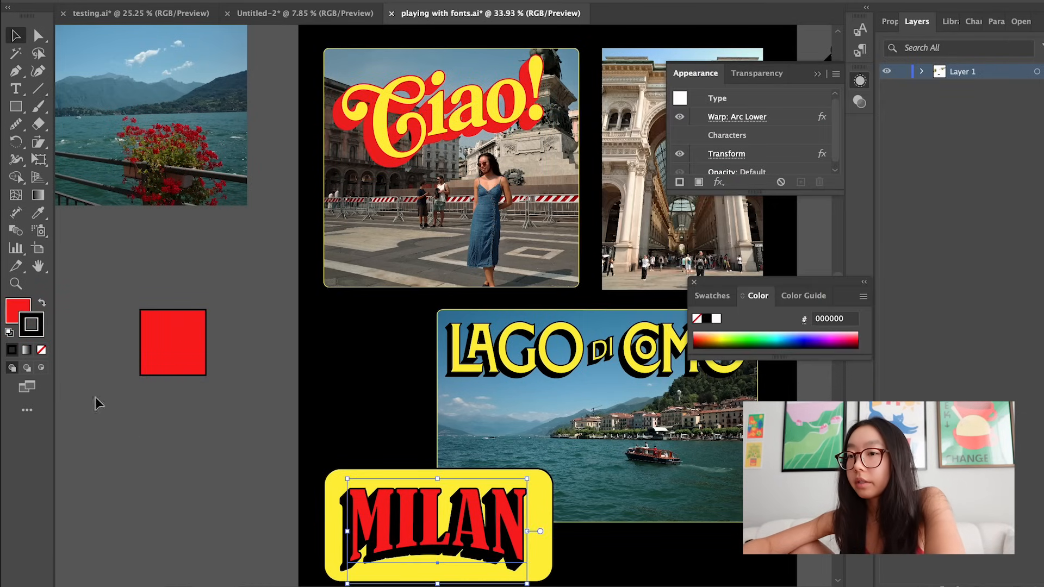
pyautogui.doubleClick(18, 307)
pyautogui.write('f22020')
pyautogui.press('Return')
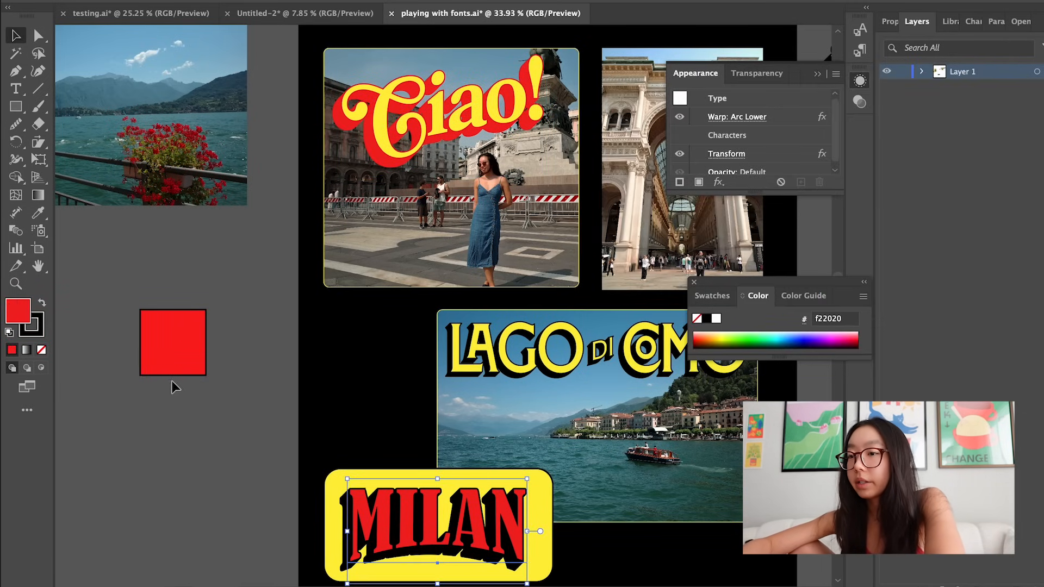
pyautogui.click(170, 382)
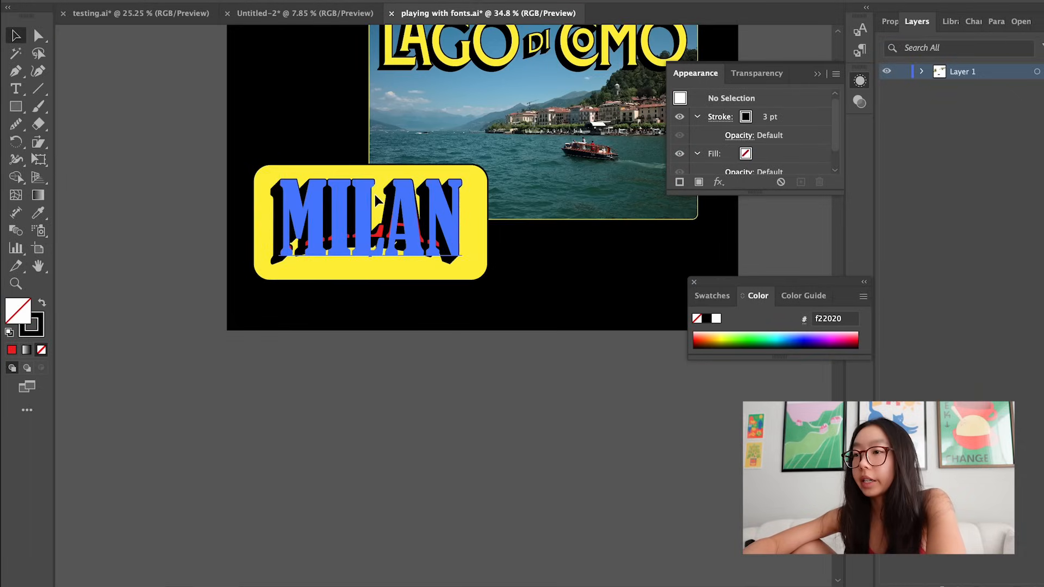
# Shorten the black drop shadow of the "MILAN" lettering by editing its Transform effect.
pyautogui.click(374, 194)
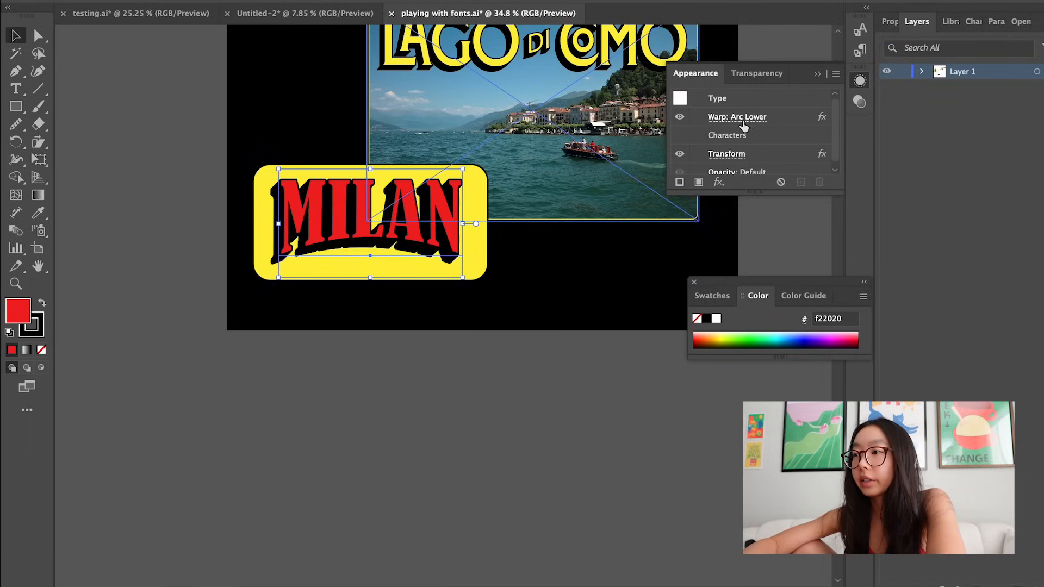
pyautogui.click(724, 154)
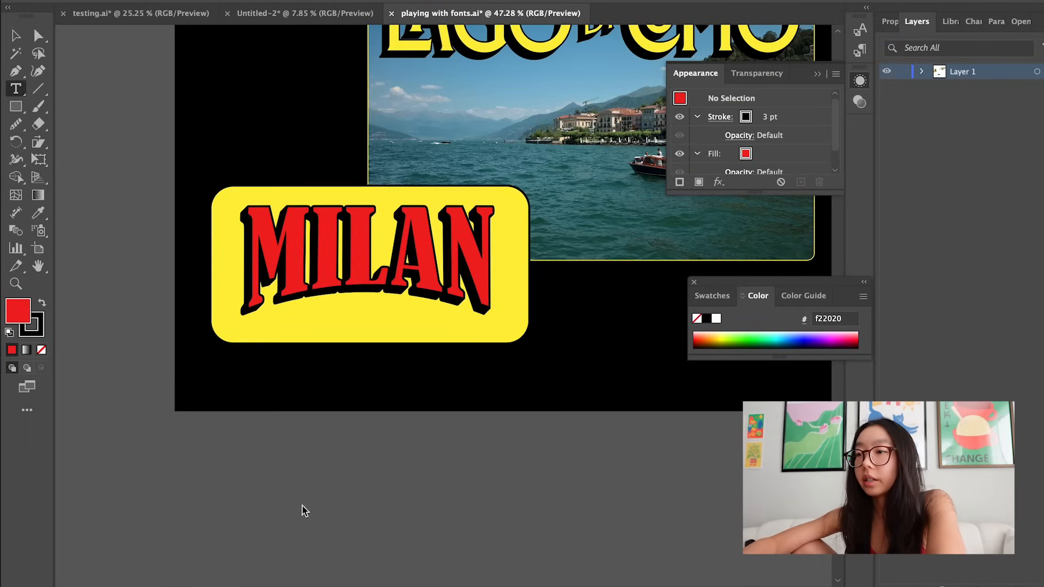
# Add the two-line text "SUMMER 2024" and place it on the yellow badge beneath the "MILAN" lettering.
pyautogui.click(302, 499)
pyautogui.press('BackSpace')
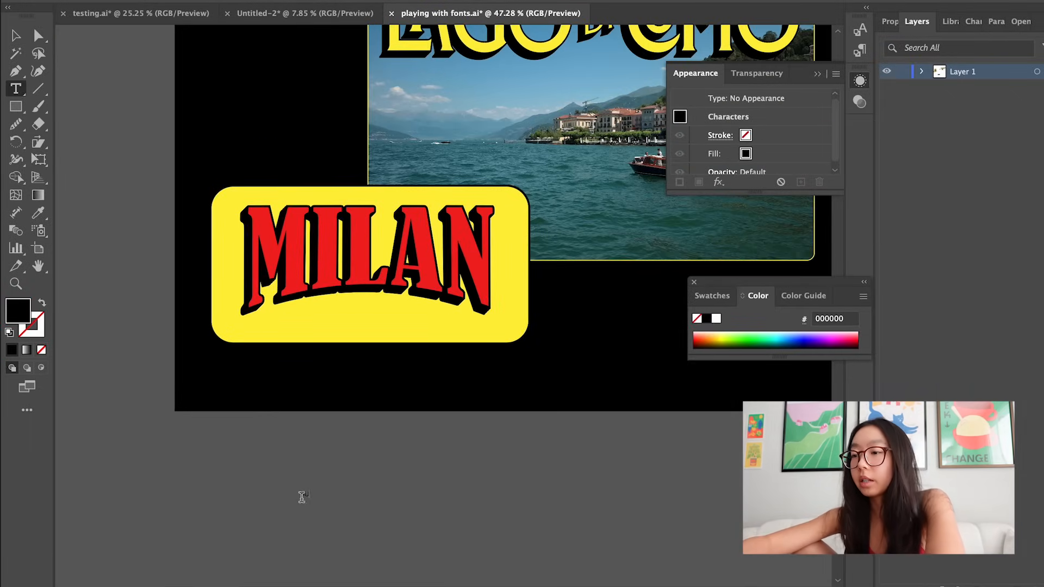
pyautogui.write('SUMMER')
pyautogui.press('Return')
pyautogui.write('2024')
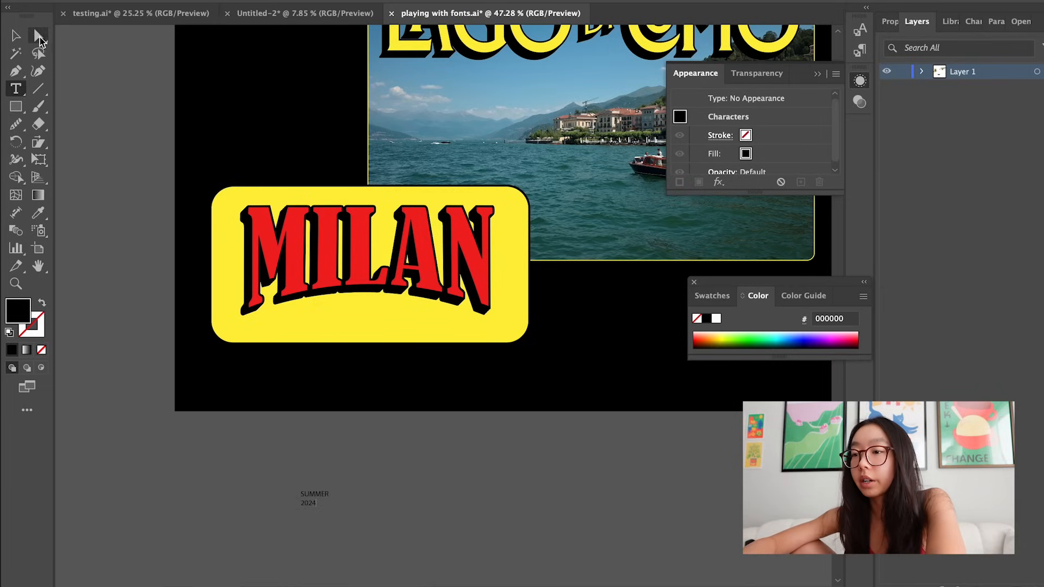
pyautogui.click(16, 36)
pyautogui.scroll(5, 325, 498)
pyautogui.moveTo(300, 504); pyautogui.dragTo(385, 223)
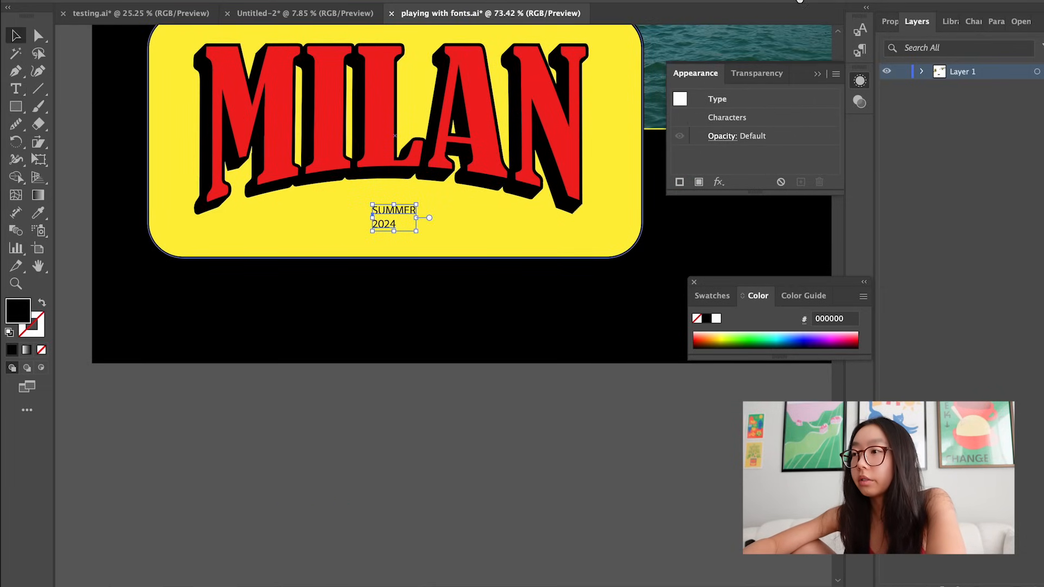
# Center-align the "SUMMER 2024" text and enlarge it beneath the "MILAN" lettering.
pyautogui.click(804, 1)
pyautogui.click(673, 23)
pyautogui.click(397, 236)
pyautogui.moveTo(394, 235); pyautogui.dragTo(451, 264)
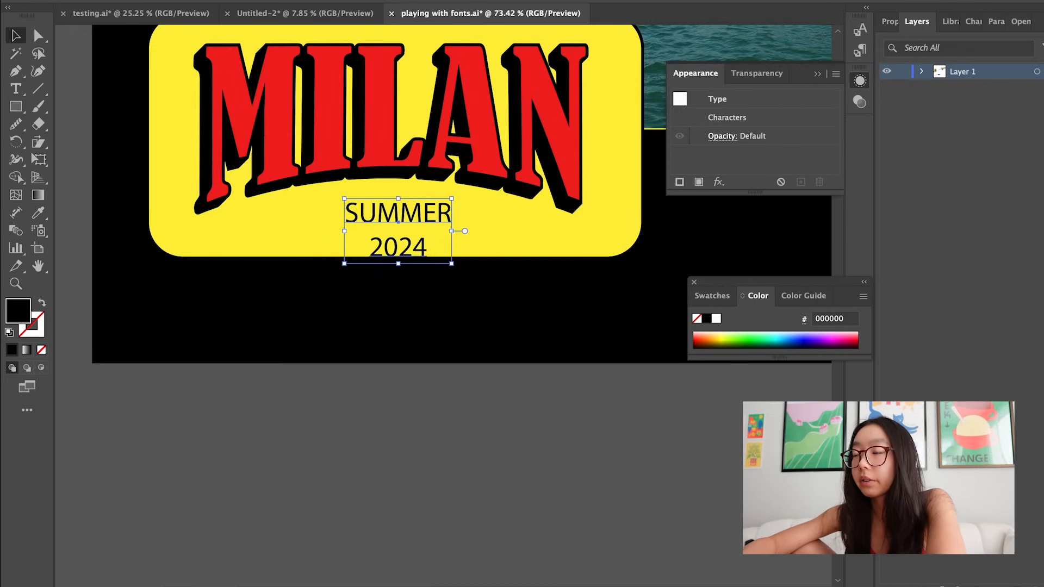
# Set the "SUMMER 2024" text in the Montecatini Pro Stretto Ultra font.
pyautogui.click(523, 1)
pyautogui.write('mont')
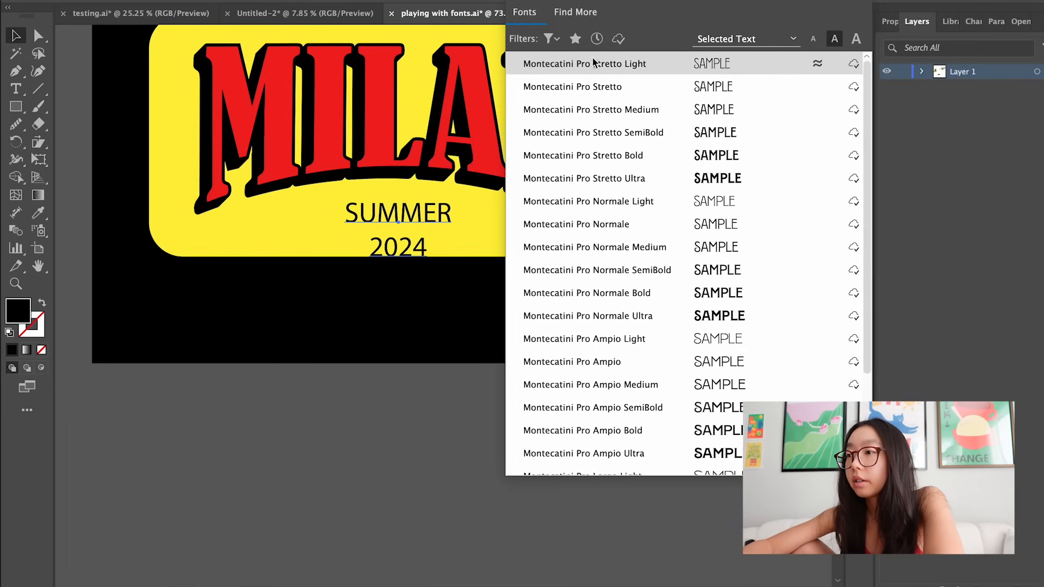
pyautogui.click(591, 181)
# Tighten the line spacing between "SUMMER" and "2024".
pyautogui.scroll(2, 381, 228)
pyautogui.press('t')
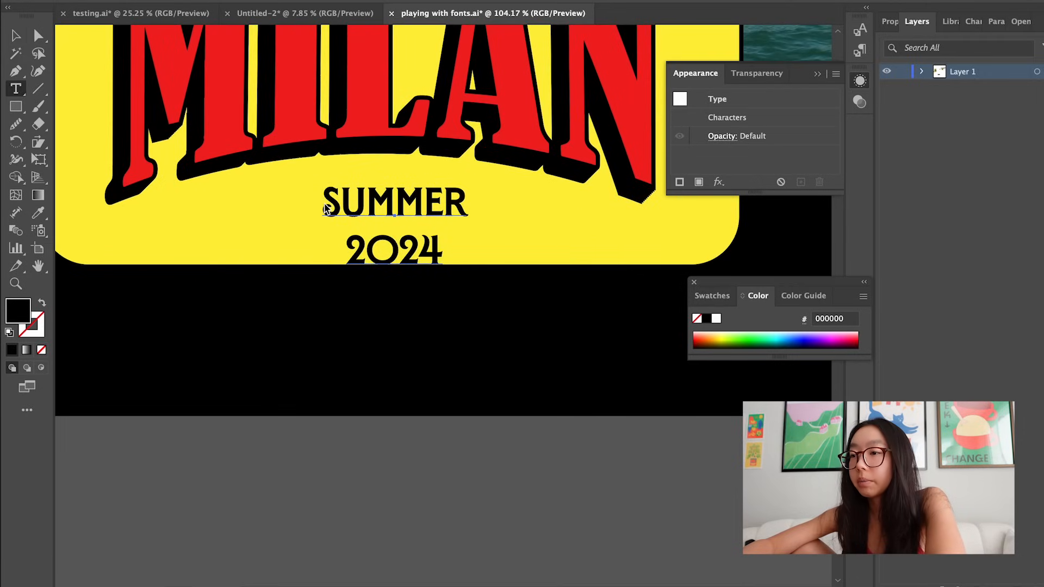
pyautogui.moveTo(325, 204); pyautogui.dragTo(507, 262)
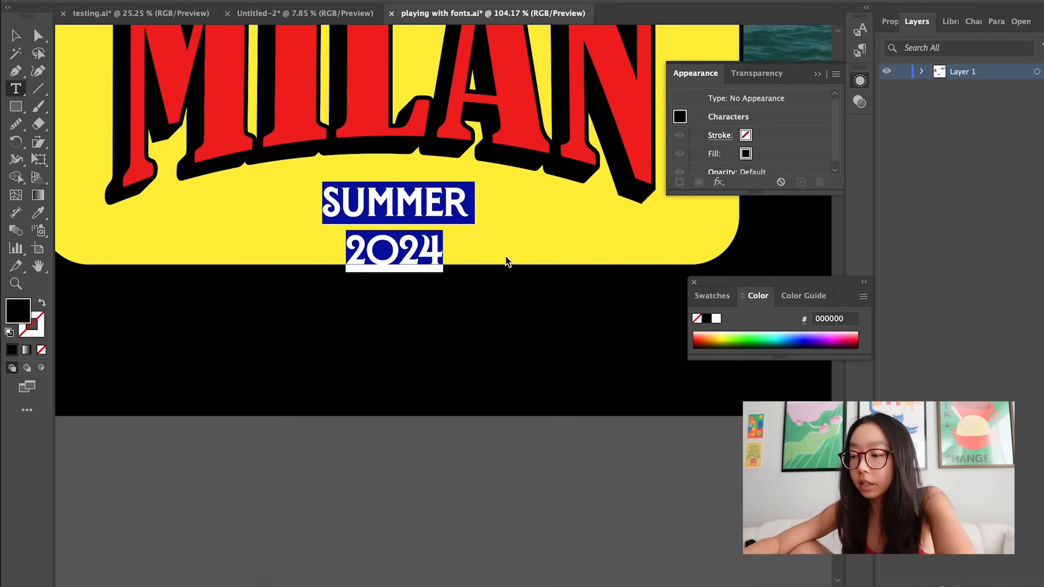
pyautogui.hotkey('alt', 'Up')
pyautogui.hotkey('alt', 'Up')
pyautogui.hotkey('alt', 'Up')
pyautogui.hotkey('alt', 'Up')
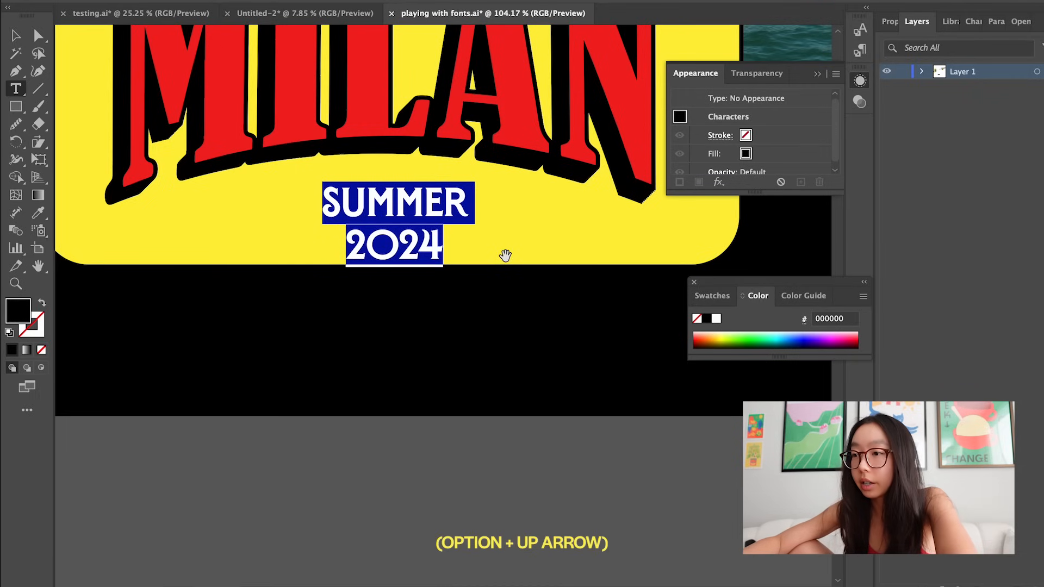
pyautogui.hotkey('alt', 'Down')
pyautogui.hotkey('alt', 'Down')
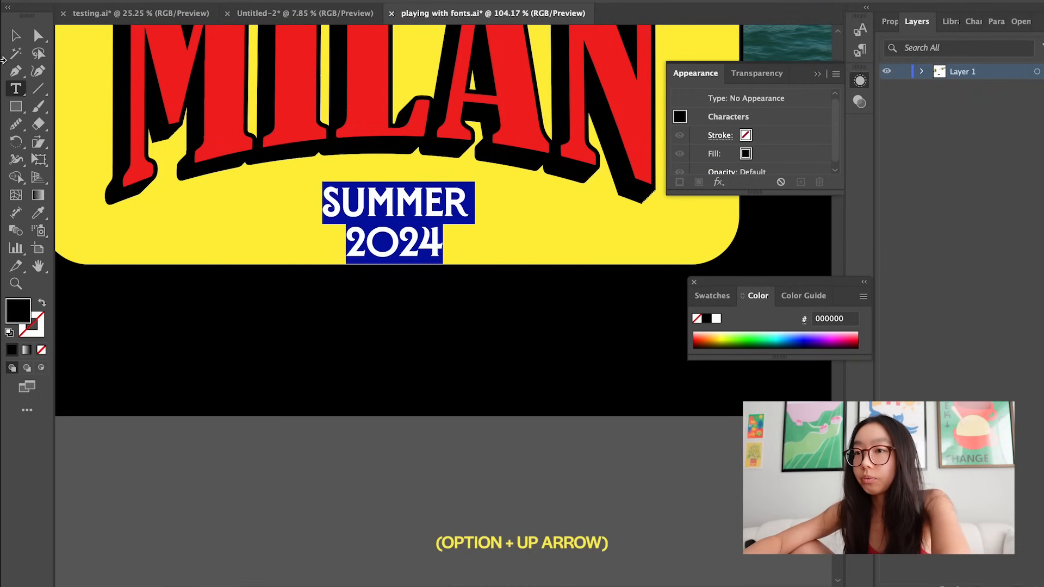
pyautogui.click(17, 36)
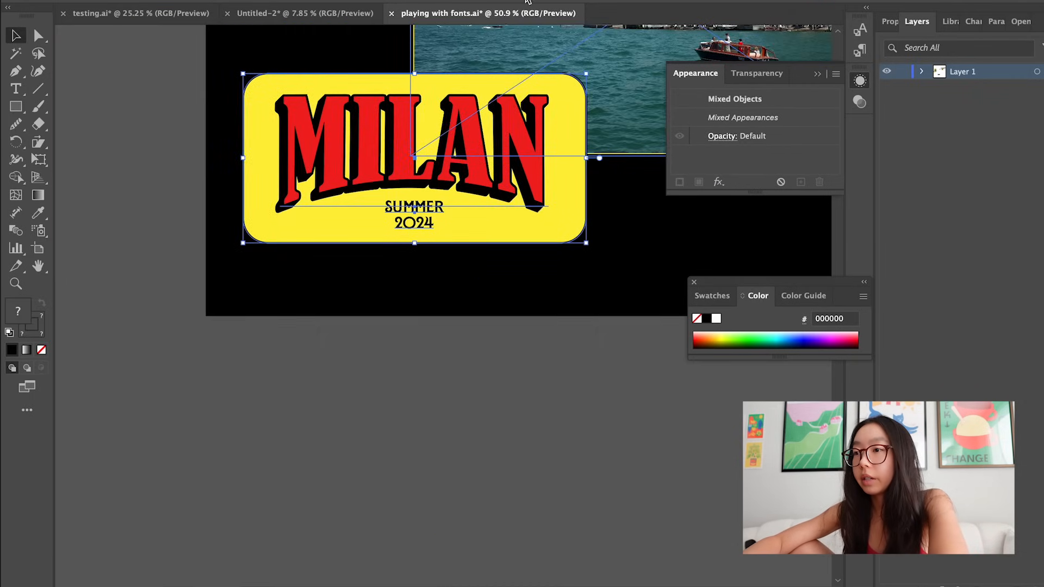
# Center the "MILAN" lettering, the "SUMMER 2024" text and the yellow rectangle on each other and group them as a badge.
pyautogui.click(329, 303)
pyautogui.scroll(-5, 322, 308)
pyautogui.scroll(2, 333, 303)
pyautogui.click(390, 241)
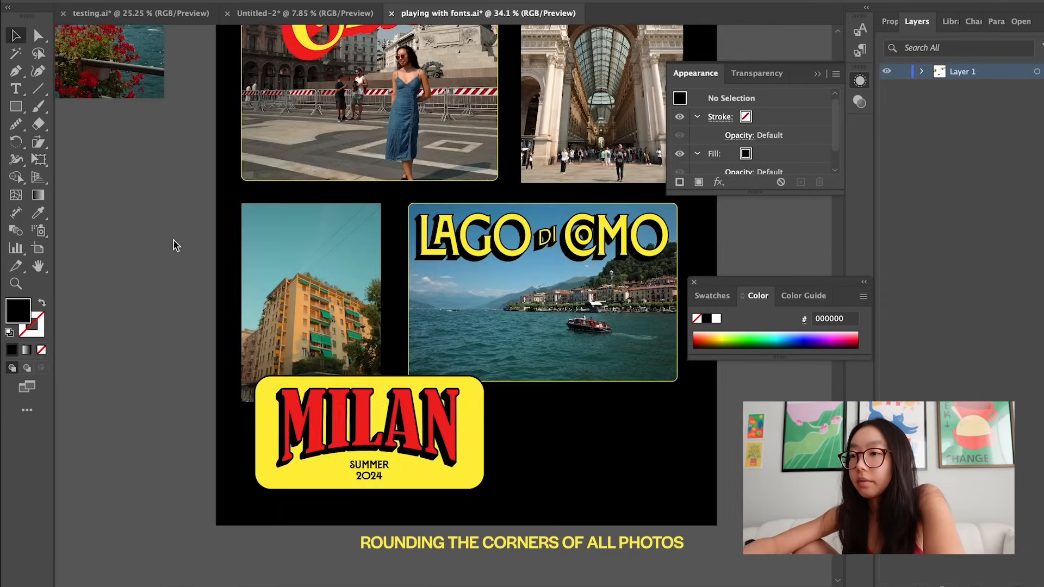
# Round the building photo's corners, outline it in yellow fff03b and nudge it into place below the "Ciao!" photo.
pyautogui.scroll(3, 173, 244)
pyautogui.click(390, 221)
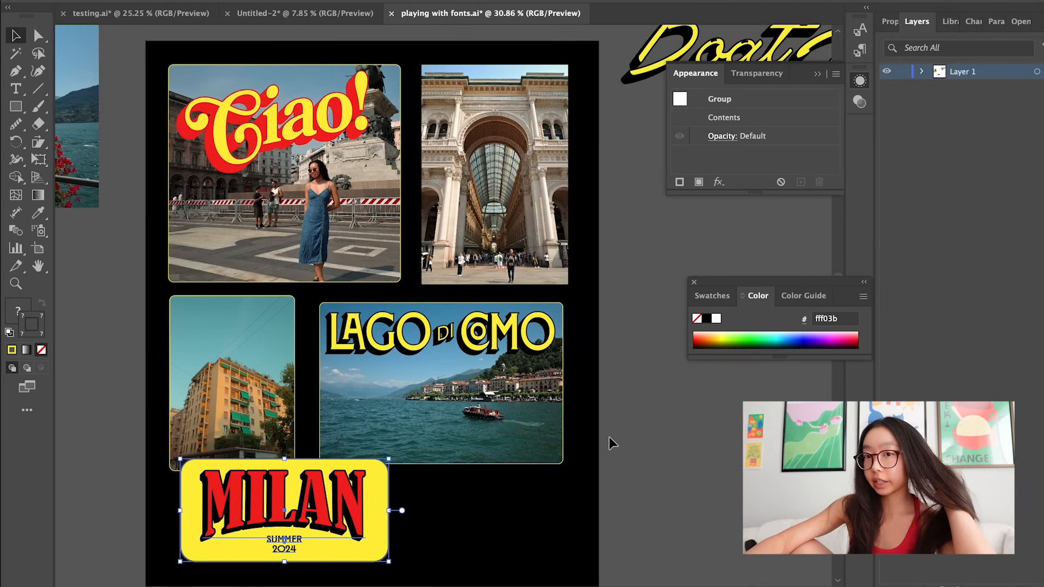
pyautogui.click(249, 381)
pyautogui.hotkey('shift', 'Right')
pyautogui.hotkey('shift', 'Down')
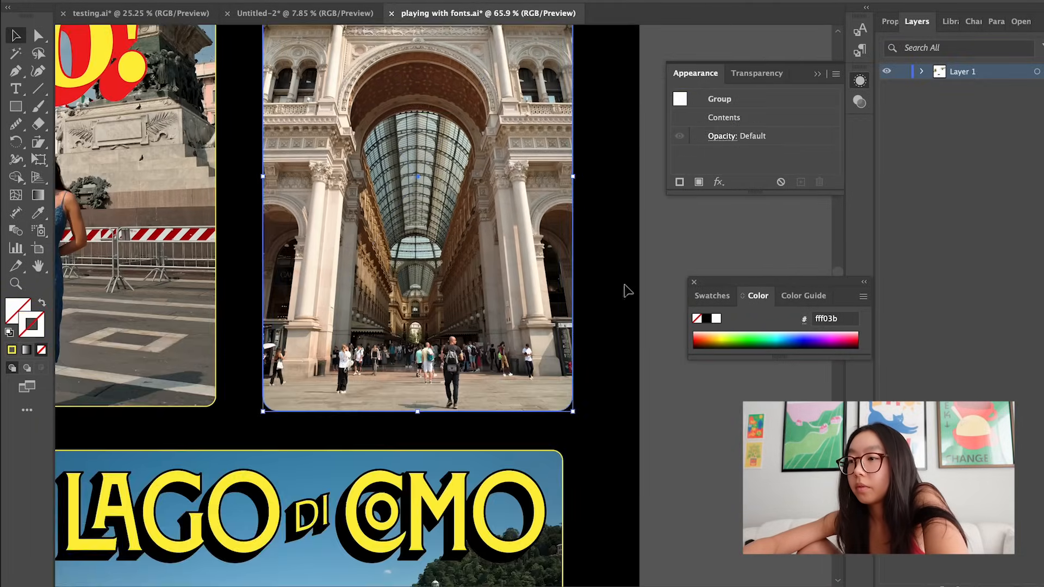
# Finish the arcade photo's rounded frame with a yellow outline and group it with the photo.
pyautogui.scroll(5, 322, 73)
pyautogui.scroll(5, 319, 79)
pyautogui.press('super+g')
pyautogui.scroll(-10, 319, 79)
pyautogui.keyDown('shift'); pyautogui.click(187, 141); pyautogui.keyUp('shift')
pyautogui.click(515, 224)
pyautogui.scroll(-5, 515, 224)
pyautogui.scroll(-3, 405, 312)
# Move the "Boat Ride" and "Fondazione Prada" lettering onto the pasteboard beside the artboard, with the Prada lettering at a smaller size.
pyautogui.moveTo(471, 231); pyautogui.dragTo(609, 130)
pyautogui.moveTo(544, 168); pyautogui.dragTo(425, 374)
pyautogui.moveTo(488, 370); pyautogui.dragTo(409, 374)
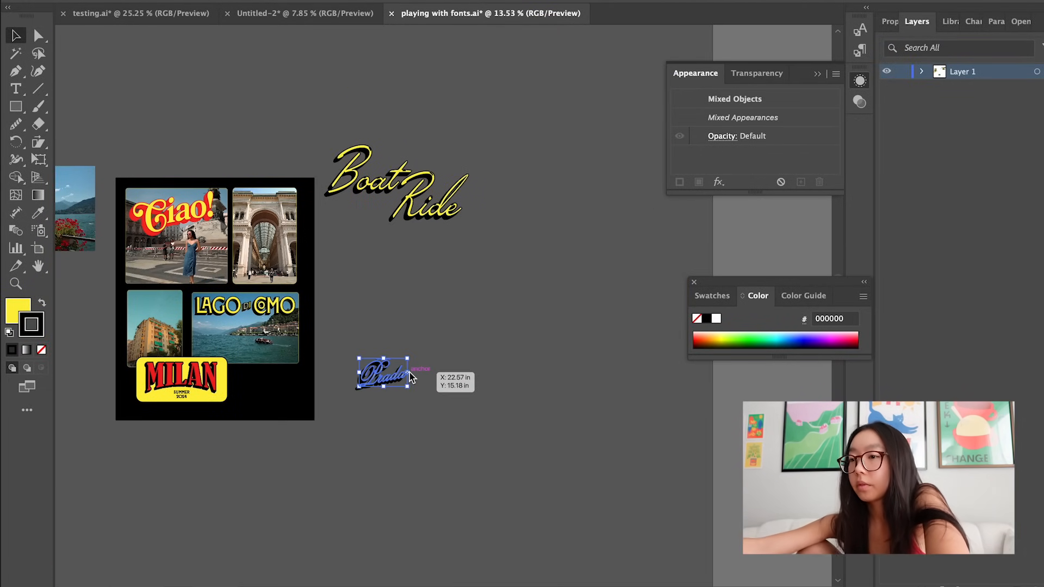
pyautogui.scroll(8, 410, 375)
pyautogui.moveTo(658, 381); pyautogui.dragTo(584, 350)
pyautogui.click(592, 261)
# Remove the shadow from the "Prada" lettering by setting its Transform effect copies to 0, and remove its black stroke.
pyautogui.click(603, 350)
pyautogui.scroll(-2, 731, 166)
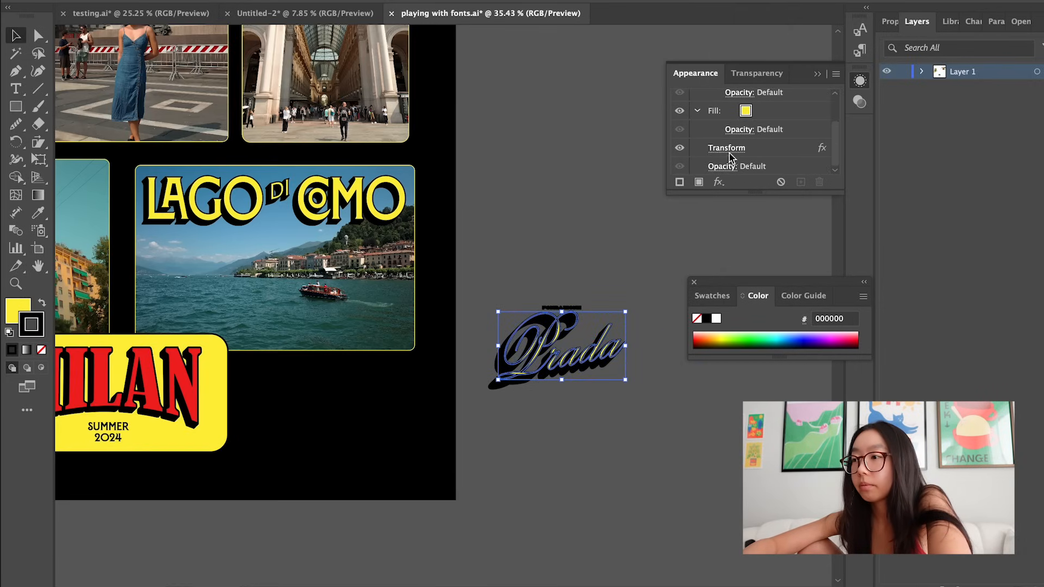
pyautogui.click(729, 150)
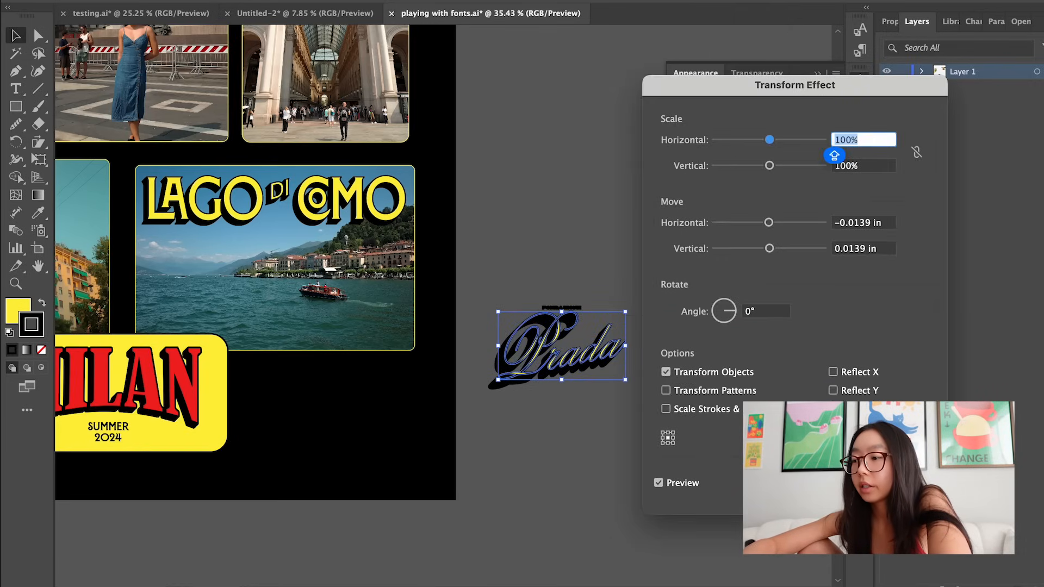
pyautogui.doubleClick(822, 439)
pyautogui.write('0')
pyautogui.press('Return')
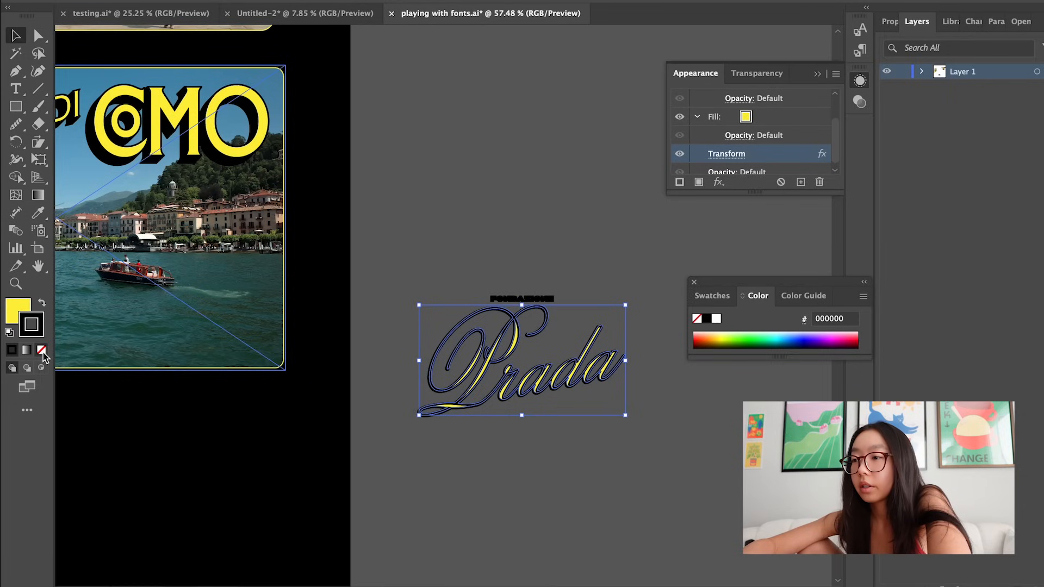
pyautogui.click(41, 350)
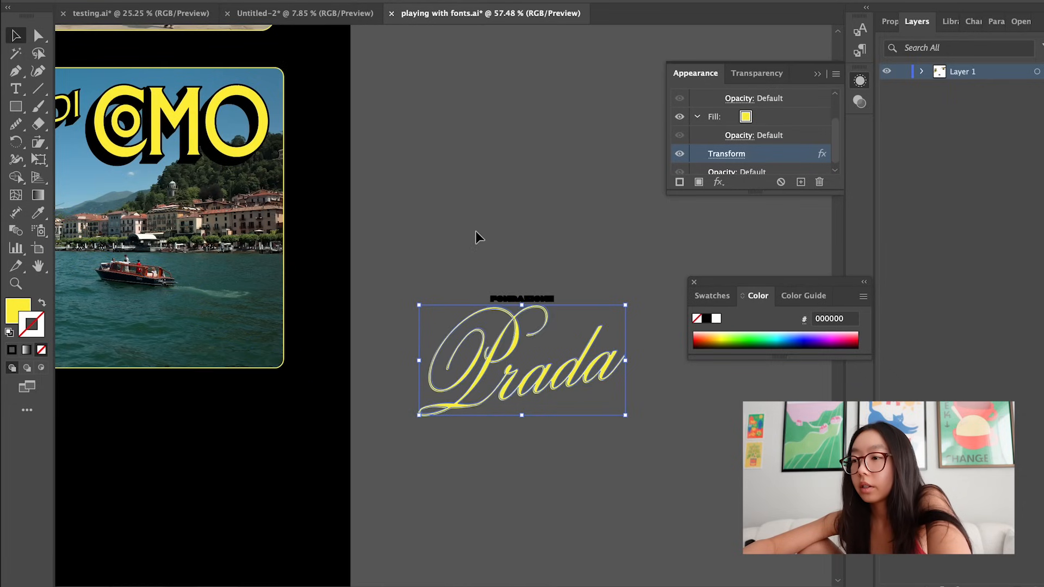
# Remove the black stroke from the small "FONDAZIONE" lettering so only its yellow fill remains.
pyautogui.click(476, 231)
pyautogui.scroll(-5, 476, 230)
pyautogui.hscroll(-3, 475, 231)
pyautogui.scroll(7, 607, 257)
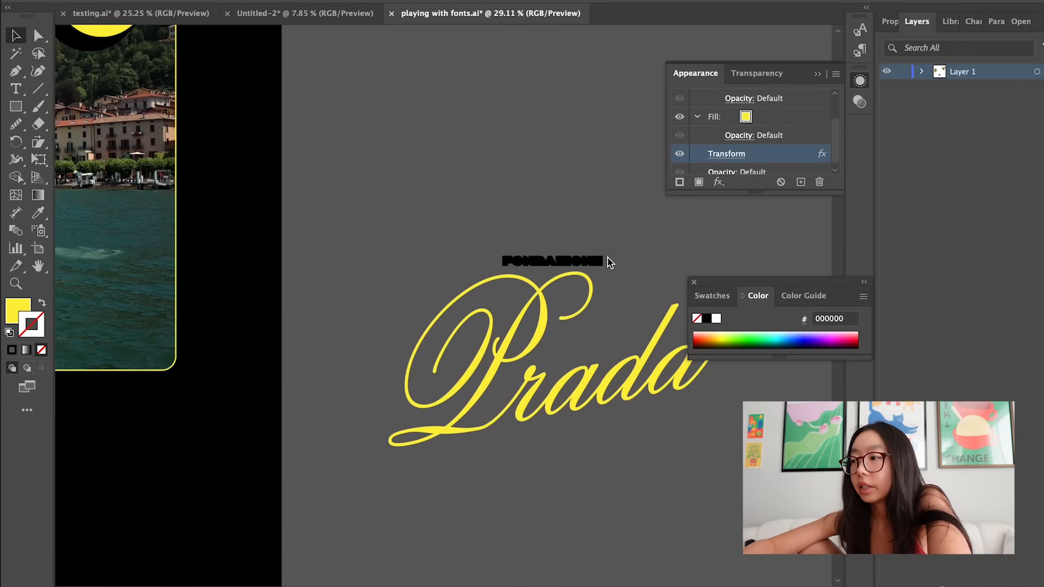
pyautogui.click(603, 263)
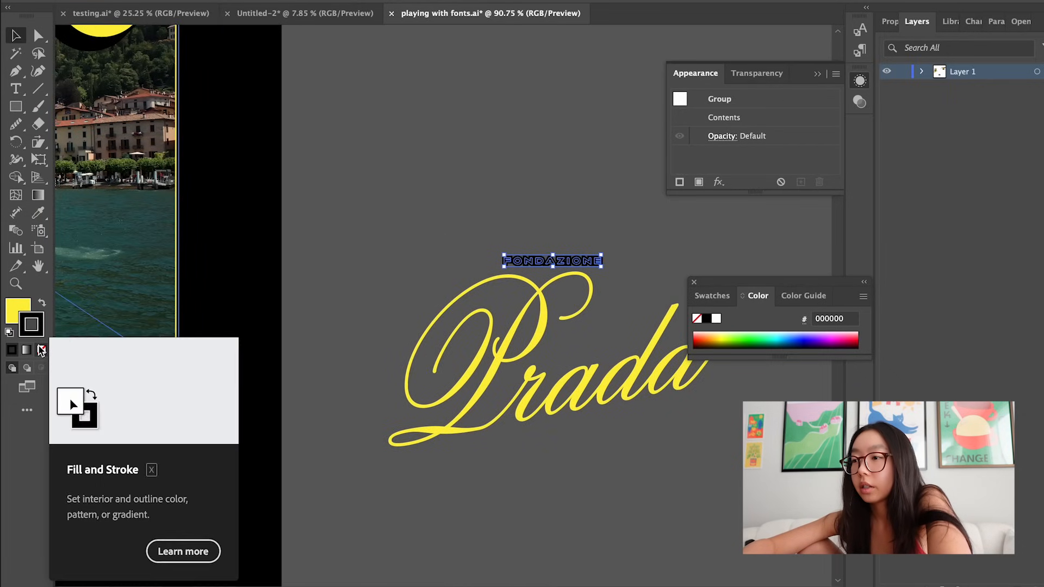
pyautogui.click(413, 198)
pyautogui.scroll(-5, 412, 198)
pyautogui.scroll(-2, 415, 203)
pyautogui.scroll(5, 415, 203)
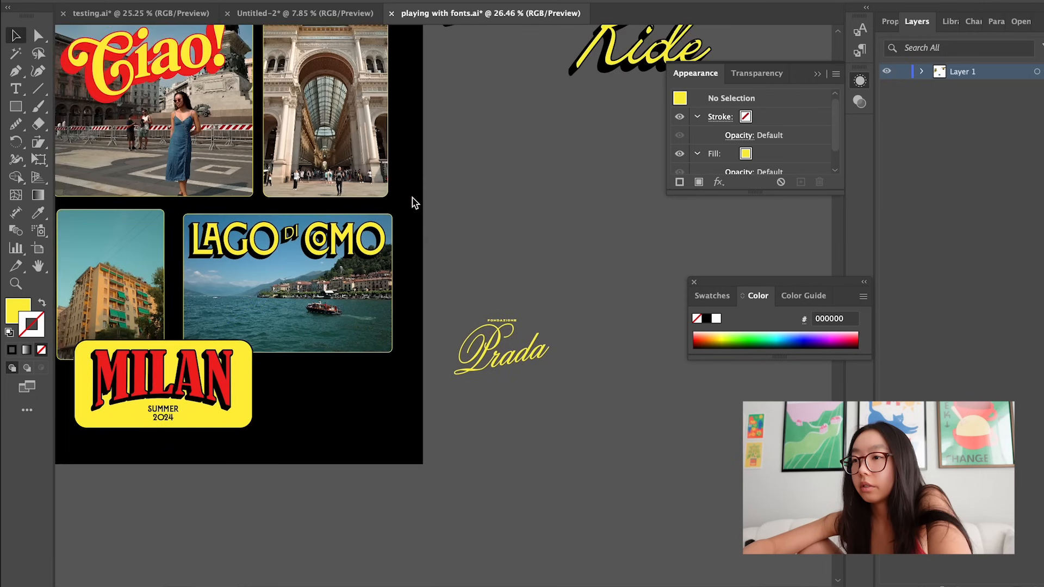
# Draw a wide yellow ellipse over the bottom edge of the Lago di Como photo, beside the "MILAN" badge.
pyautogui.hscroll(-1, 415, 203)
pyautogui.press('l')
pyautogui.moveTo(302, 407); pyautogui.dragTo(461, 480)
pyautogui.press('v')
pyautogui.moveTo(403, 462); pyautogui.dragTo(410, 438)
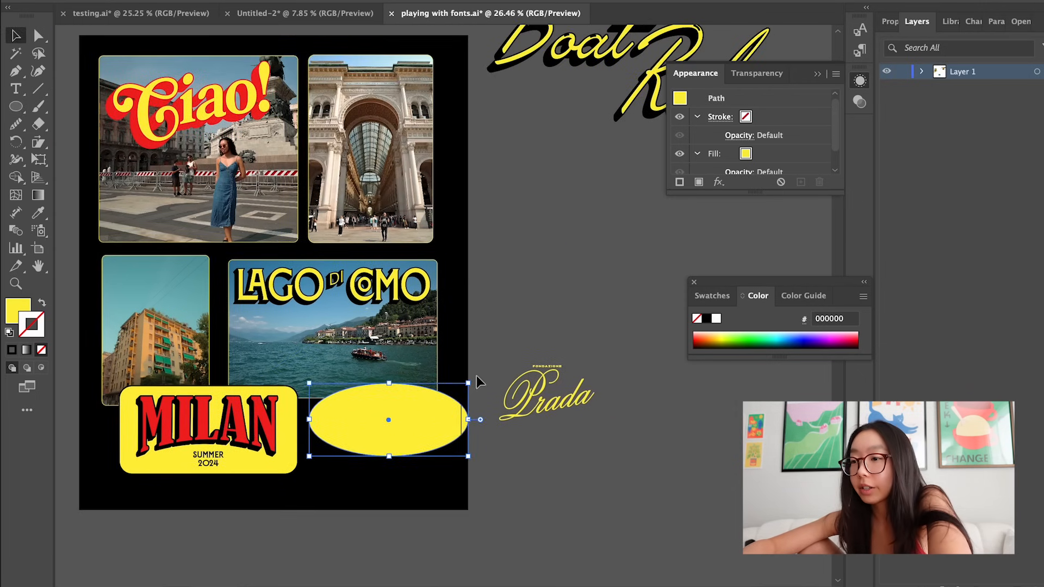
# Tilt the ellipse counterclockwise and fill it with dark green 0a3d03.
pyautogui.moveTo(441, 385)
pyautogui.mouseDown()
pyautogui.moveTo(406, 414)
pyautogui.moveTo(435, 375)
pyautogui.mouseUp()
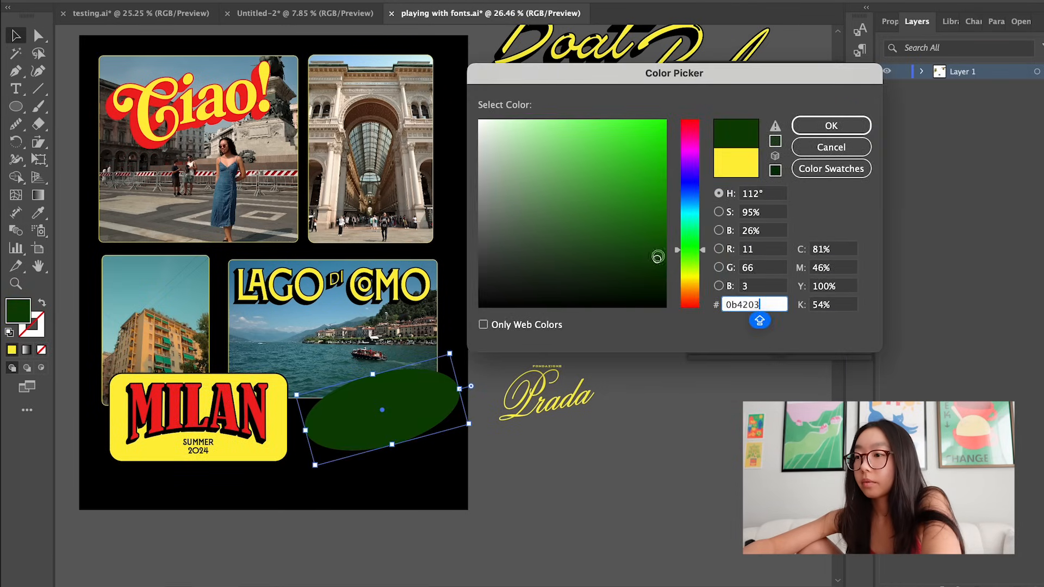
pyautogui.click(831, 126)
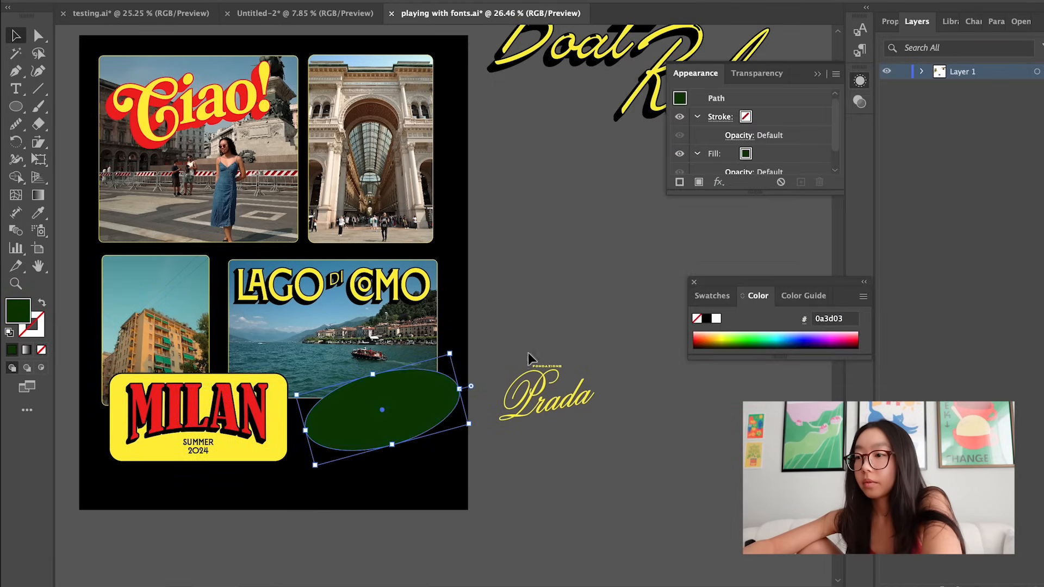
pyautogui.click(586, 210)
# Fit the green ellipse behind the "Fondazione Prada" lettering and give it a 1 pt yellow fff03b outline.
pyautogui.moveTo(387, 423); pyautogui.dragTo(569, 397)
pyautogui.press('super+shift+[')
pyautogui.scroll(5, 588, 400)
pyautogui.hscroll(2, 643, 283)
pyautogui.moveTo(650, 338); pyautogui.dragTo(583, 356)
pyautogui.moveTo(571, 285); pyautogui.dragTo(588, 297)
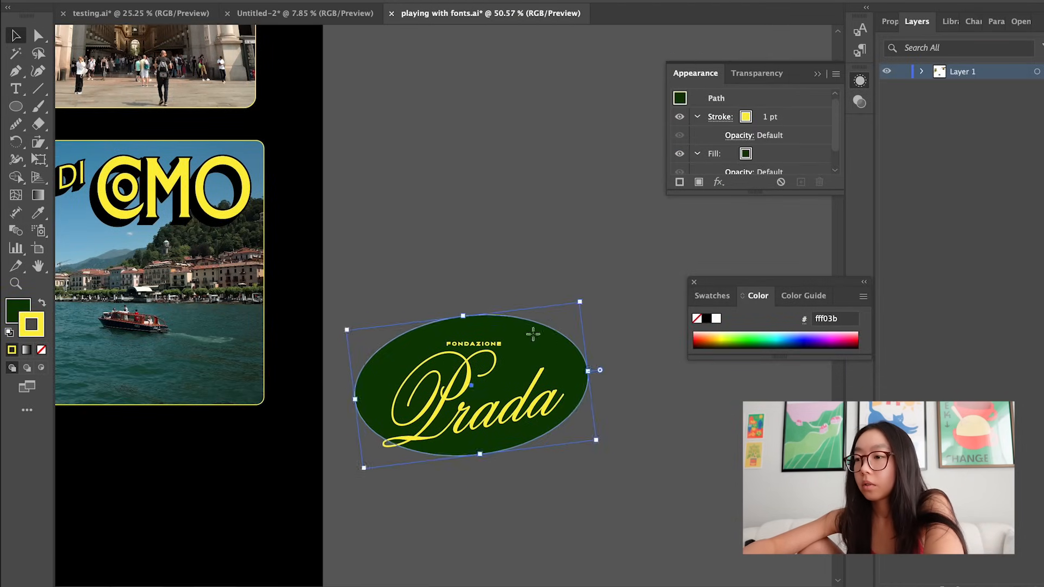
# Adjust the size and position of the "Fondazione Prada" lettering within the green ellipse and group them.
pyautogui.moveTo(476, 345); pyautogui.dragTo(504, 375)
pyautogui.scroll(6, 504, 373)
pyautogui.moveTo(597, 404); pyautogui.dragTo(587, 387)
pyautogui.scroll(-7, 587, 387)
# Place the Prada badge over the Lago di Como photo's lower right corner, bring it forward, and tilt the photo counterclockwise.
pyautogui.click(589, 324)
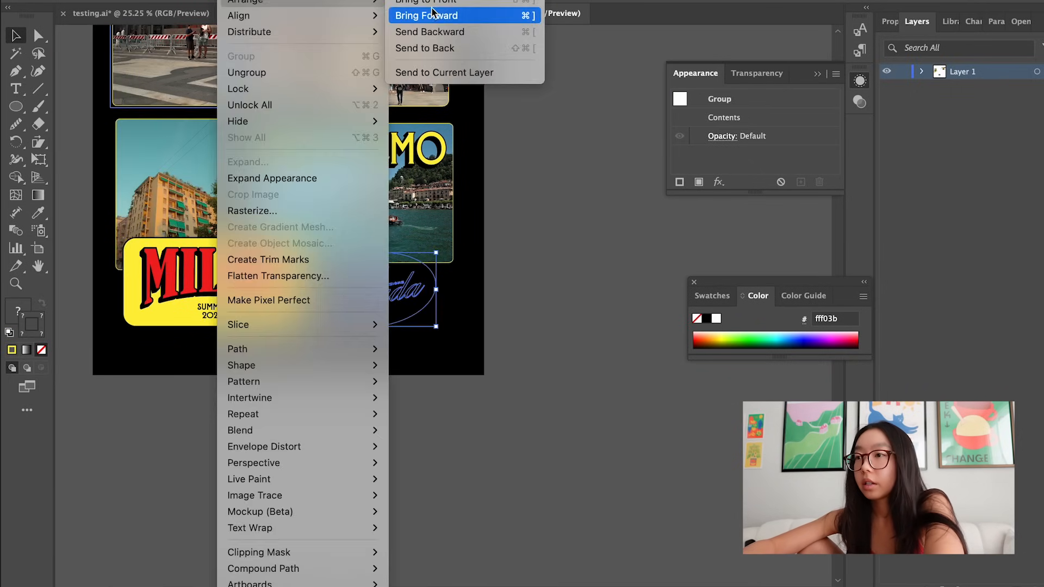
pyautogui.moveTo(492, 308); pyautogui.dragTo(398, 275)
pyautogui.click(294, 337)
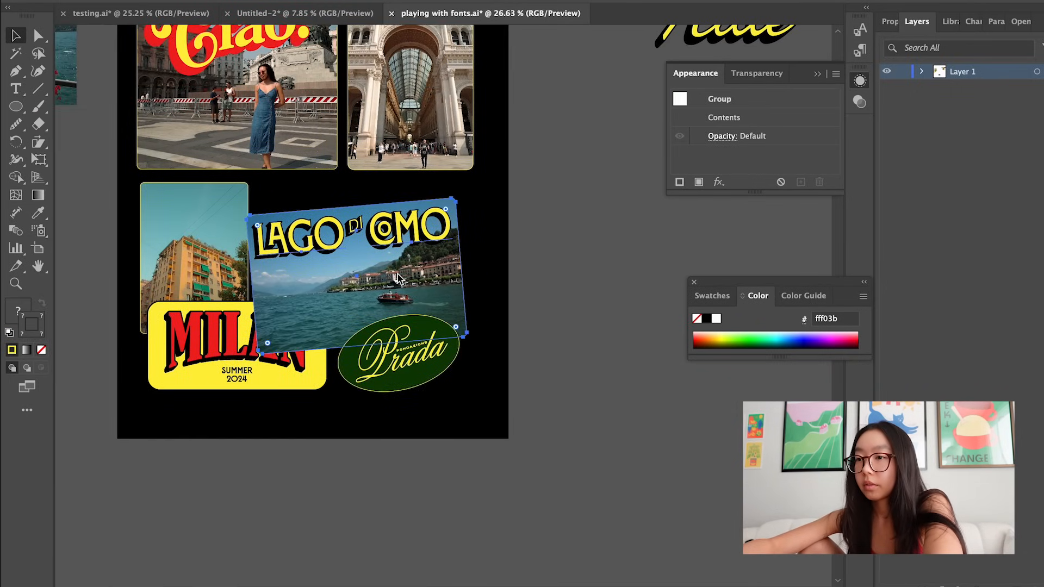
# Arrange the "MILAN" and Prada badges in front of the tilted photo, and swap the arcade photo for the rounded street photo.
pyautogui.moveTo(293, 337); pyautogui.dragTo(304, 348)
pyautogui.moveTo(418, 356); pyautogui.dragTo(429, 355)
pyautogui.click(539, 330)
pyautogui.scroll(-6, 539, 330)
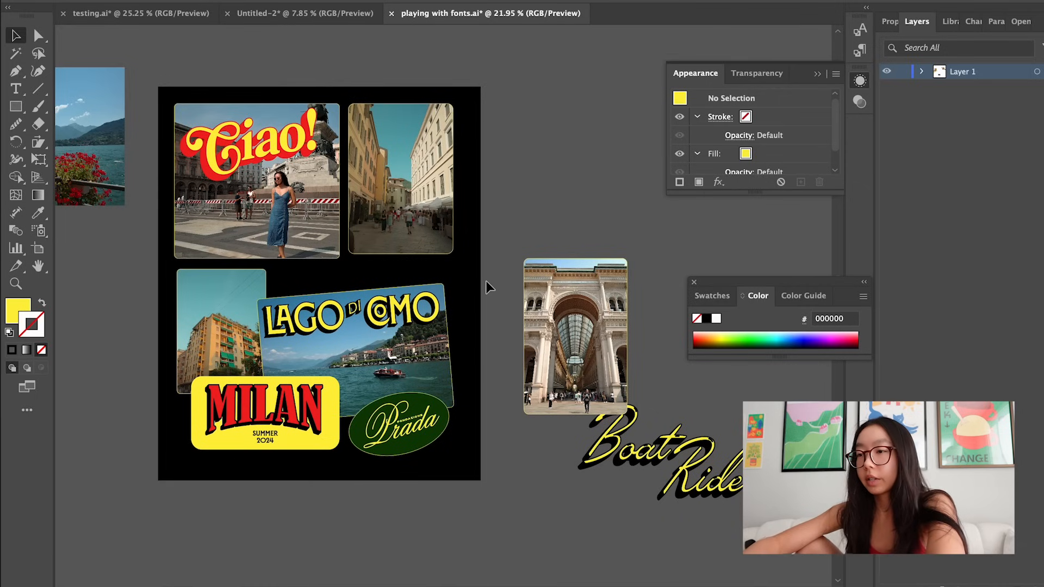
# Move the "Boat Ride" lettering up beside the artboard, then add and enlarge a centered two-line street address text above it.
pyautogui.scroll(1, 486, 282)
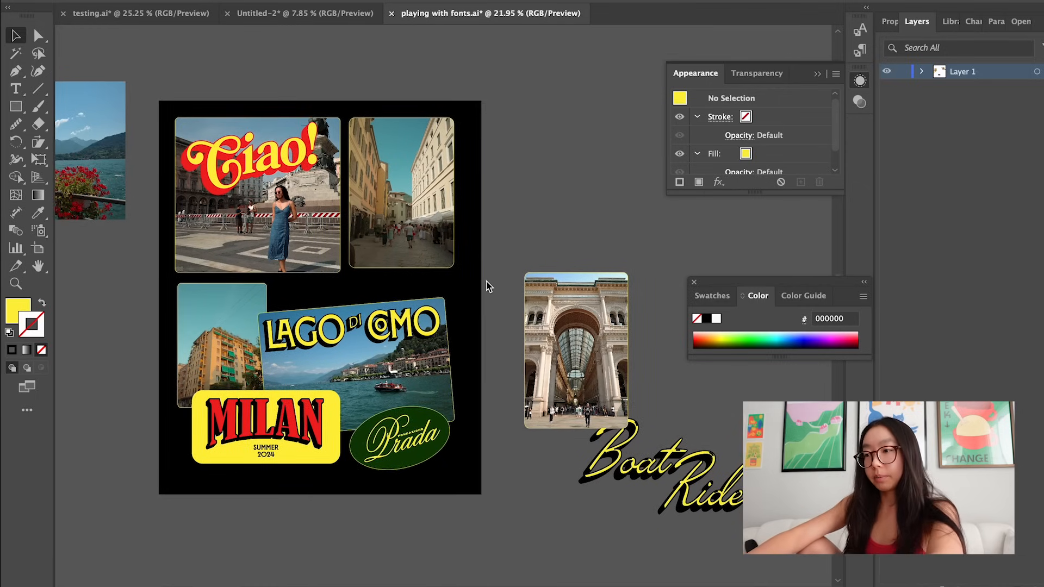
pyautogui.moveTo(688, 451); pyautogui.dragTo(609, 159)
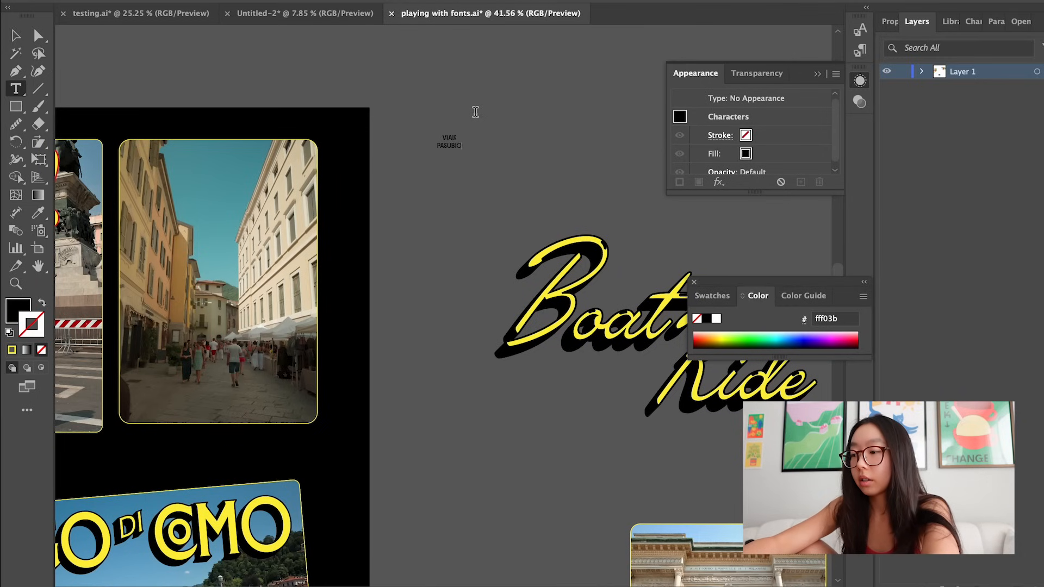
pyautogui.click(16, 35)
pyautogui.moveTo(465, 149); pyautogui.dragTo(587, 237)
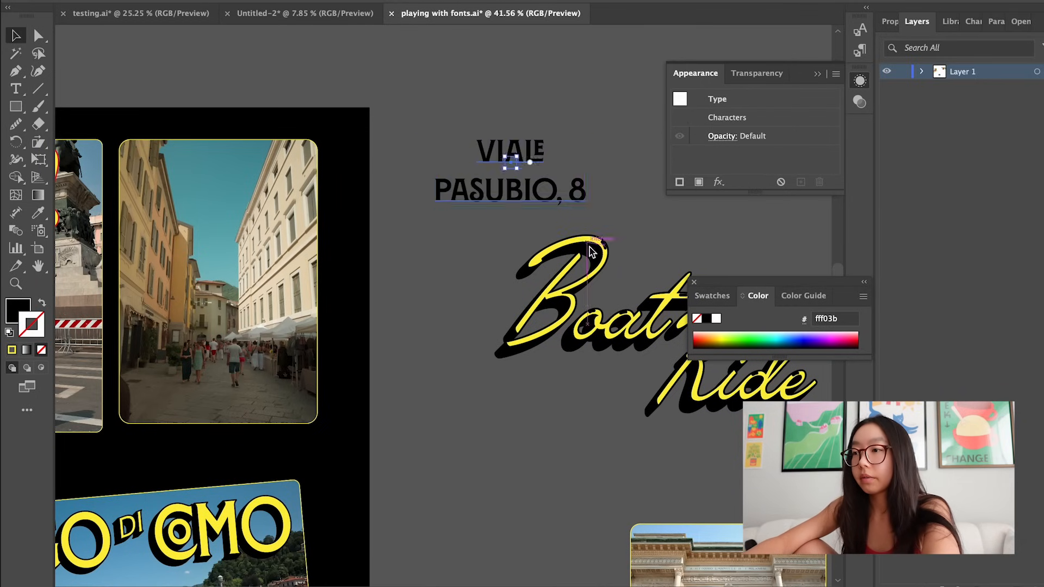
# Move the street address text onto the pasteboard below the artboard.
pyautogui.scroll(-3, 510, 194)
pyautogui.moveTo(510, 194); pyautogui.dragTo(275, 469)
pyautogui.scroll(-2, 445, 237)
pyautogui.scroll(-2, 445, 236)
pyautogui.hscroll(-1, 275, 468)
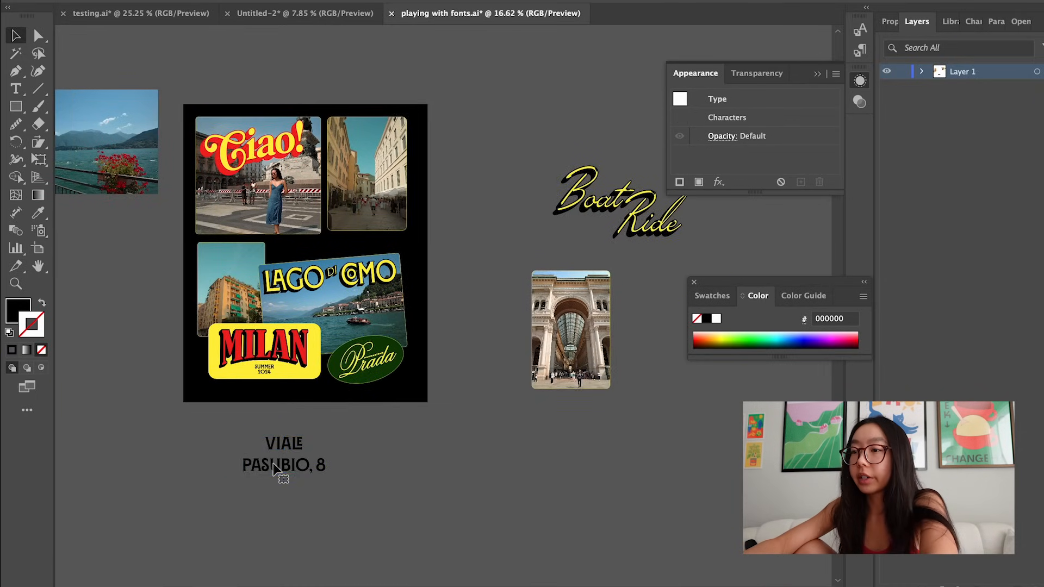
# Try a font found by searching "ber" on the street address text.
pyautogui.scroll(4, 276, 469)
pyautogui.scroll(-3, 277, 469)
pyautogui.click(577, 0)
pyautogui.write('ber')
pyautogui.click(576, 133)
pyautogui.moveTo(338, 521); pyautogui.dragTo(402, 521)
# Set the street address text in the BN Zeeka font.
pyautogui.click(576, 0)
pyautogui.write('bn')
pyautogui.scroll(-4, 593, 426)
pyautogui.scroll(-9, 592, 421)
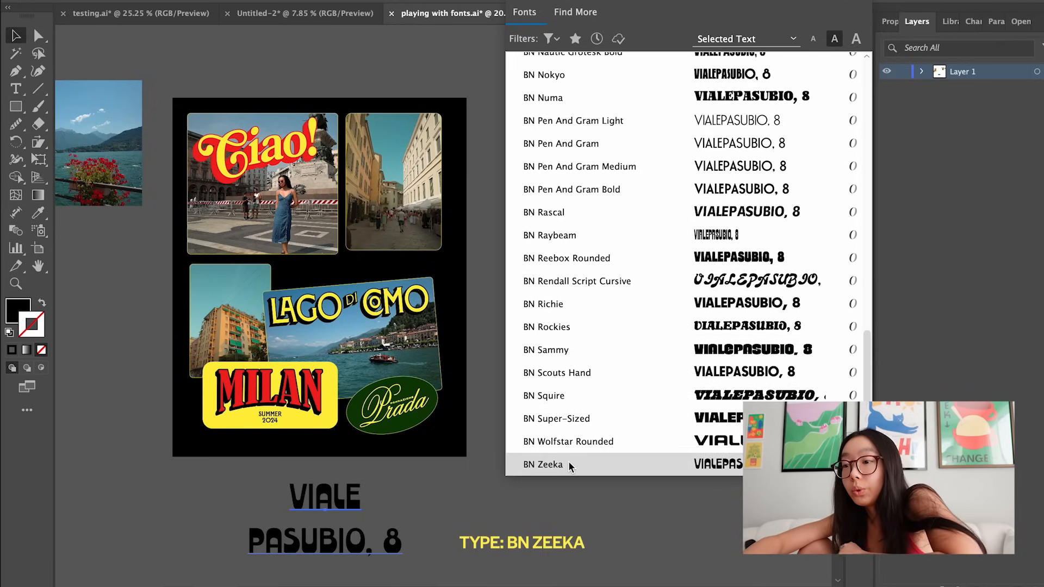
pyautogui.click(569, 466)
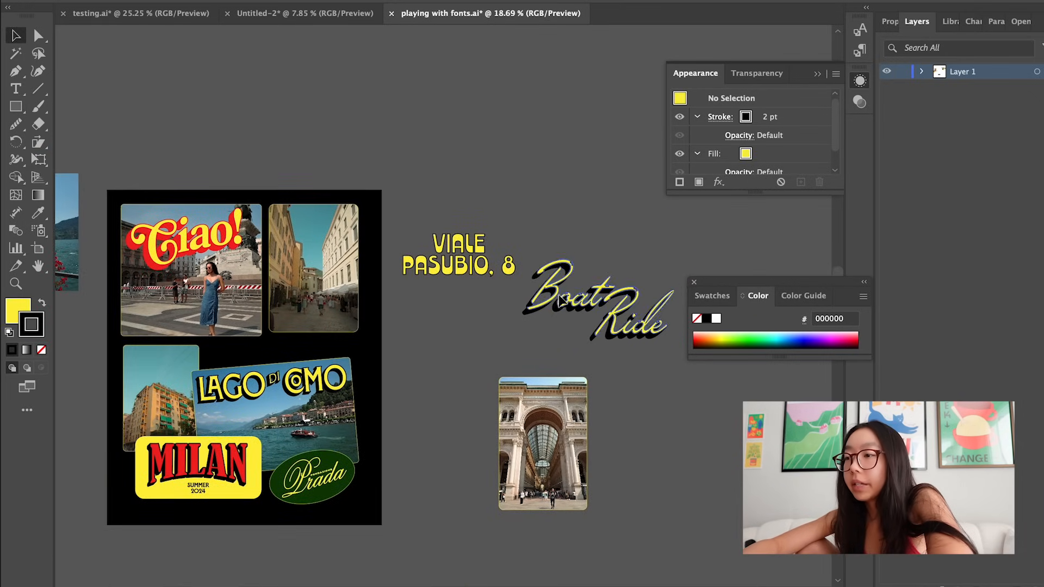
# Move the "Boat Ride" lettering farther from the address text, then place a yellow rounded rectangle behind the address's first line.
pyautogui.moveTo(584, 312); pyautogui.dragTo(697, 249)
pyautogui.scroll(3, 533, 257)
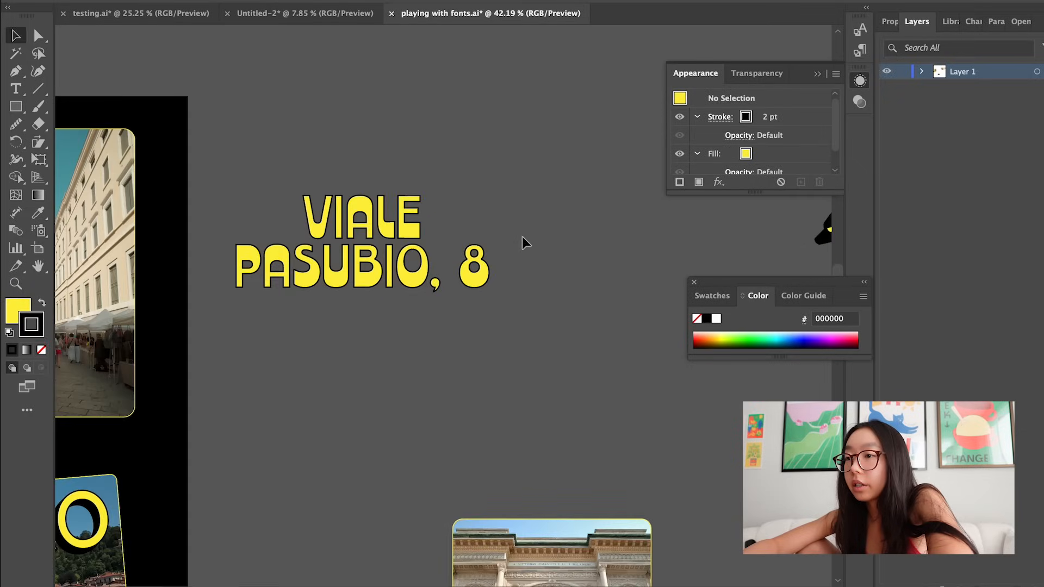
pyautogui.moveTo(288, 182); pyautogui.dragTo(444, 249)
pyautogui.moveTo(435, 191); pyautogui.dragTo(427, 190)
pyautogui.hotkey('ctrl', 'shift', '[')
pyautogui.click(507, 205)
# Add a second, wider yellow rounded rectangle behind the second line of the address text.
pyautogui.moveTo(434, 194); pyautogui.dragTo(557, 271)
pyautogui.hotkey('shift', 'Left')
pyautogui.hotkey('shift', 'Left')
pyautogui.hotkey('shift', 'Left')
pyautogui.hotkey('shift', 'Left')
pyautogui.hotkey('shift', 'Left')
pyautogui.hotkey('shift', 'Left')
pyautogui.hotkey('shift', 'Left')
pyautogui.hotkey('shift', 'Left')
pyautogui.hotkey('shift', 'Left')
pyautogui.hotkey('shift', 'Left')
pyautogui.hotkey('shift', 'Left')
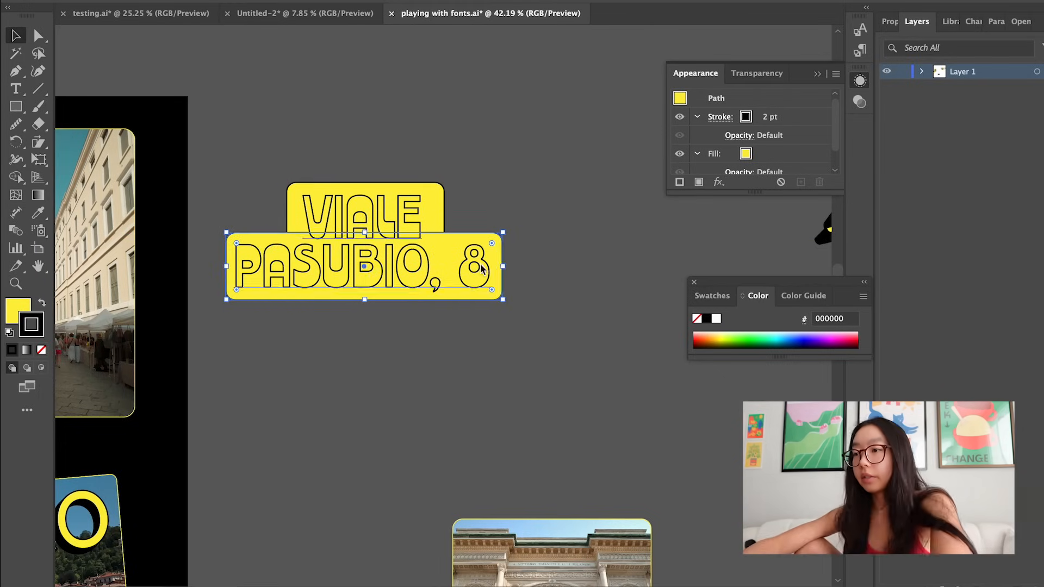
# Tighten the gap between the comma and the number in the address, then center the text and both rectangles horizontally.
pyautogui.scroll(3, 481, 268)
pyautogui.doubleClick(424, 271)
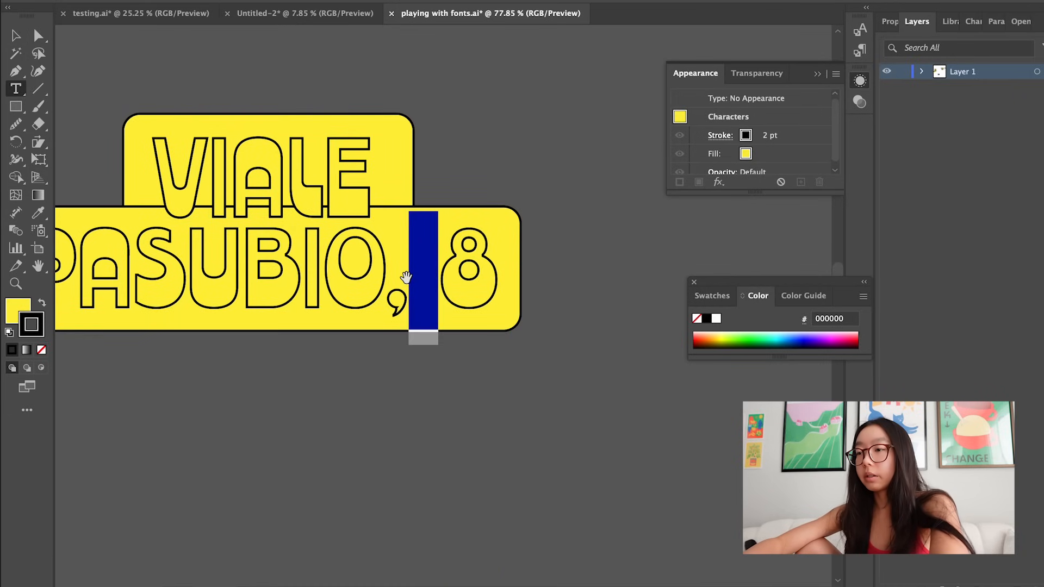
pyautogui.hotkey('alt', 'Left')
pyautogui.hotkey('alt', 'Left')
pyautogui.hotkey('alt', 'Left')
pyautogui.hotkey('alt', 'Left')
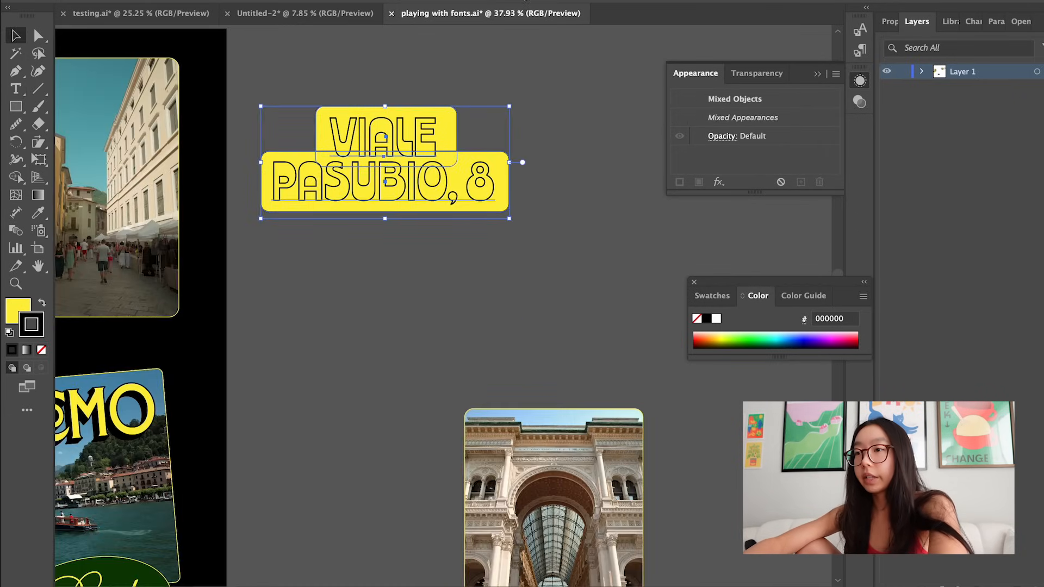
pyautogui.click(525, 0)
pyautogui.click(499, 90)
# Fill both rectangles behind the address with the red sampled from the "MILAN" lettering.
pyautogui.click(456, 124)
pyautogui.keyDown('shift'); pyautogui.click(487, 201); pyautogui.keyUp('shift')
pyautogui.scroll(-5, 465, 218)
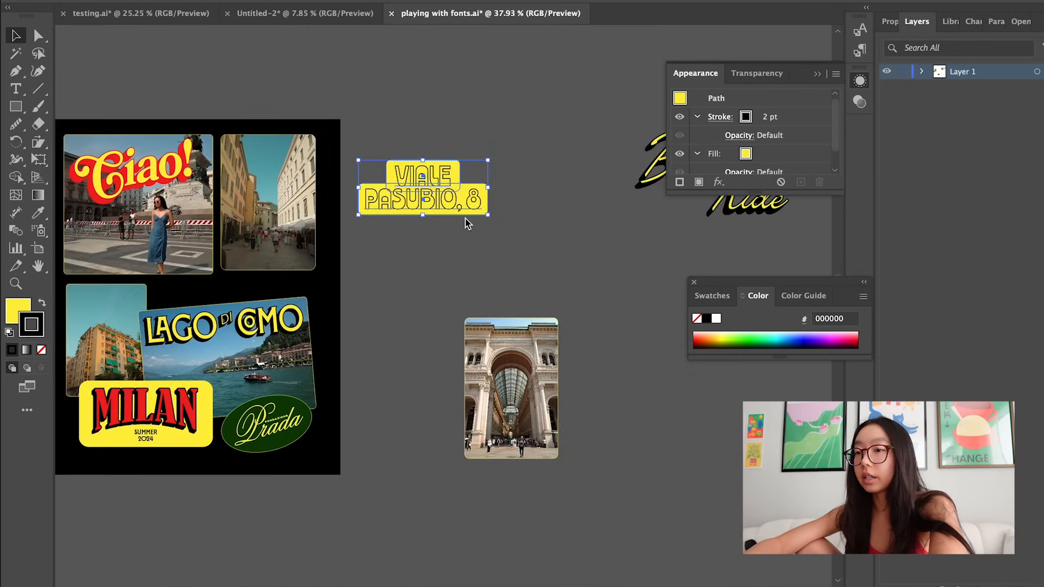
pyautogui.scroll(-3, 465, 218)
pyautogui.press('i')
pyautogui.click(276, 353)
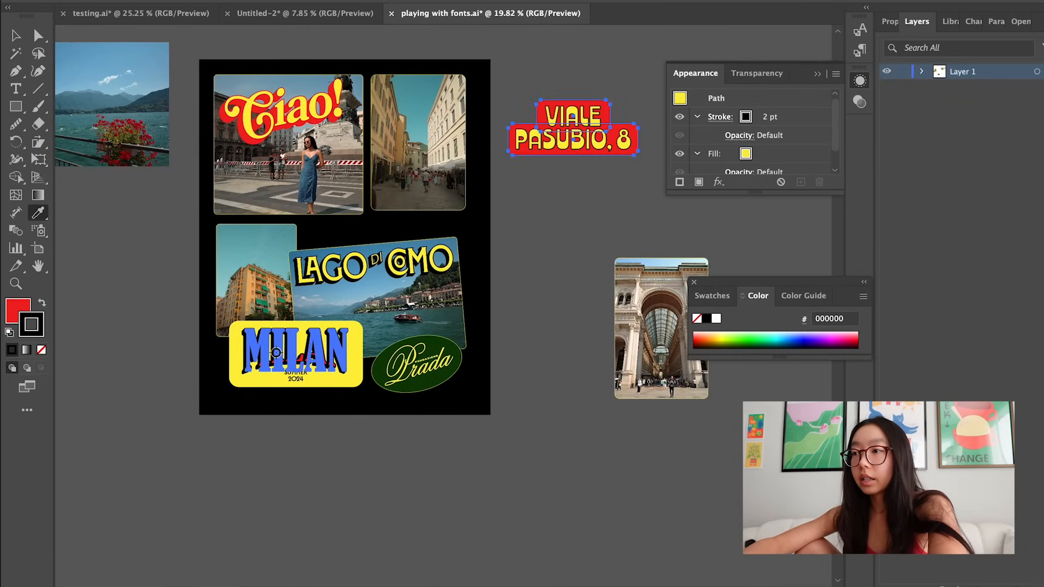
pyautogui.press('v')
pyautogui.click(566, 210)
# Merge the two red rectangles behind the address into one stepped badge shape with the Shape Builder tool.
pyautogui.scroll(10, 618, 149)
pyautogui.click(441, 218)
pyautogui.keyDown('shift'); pyautogui.click(476, 246); pyautogui.keyUp('shift')
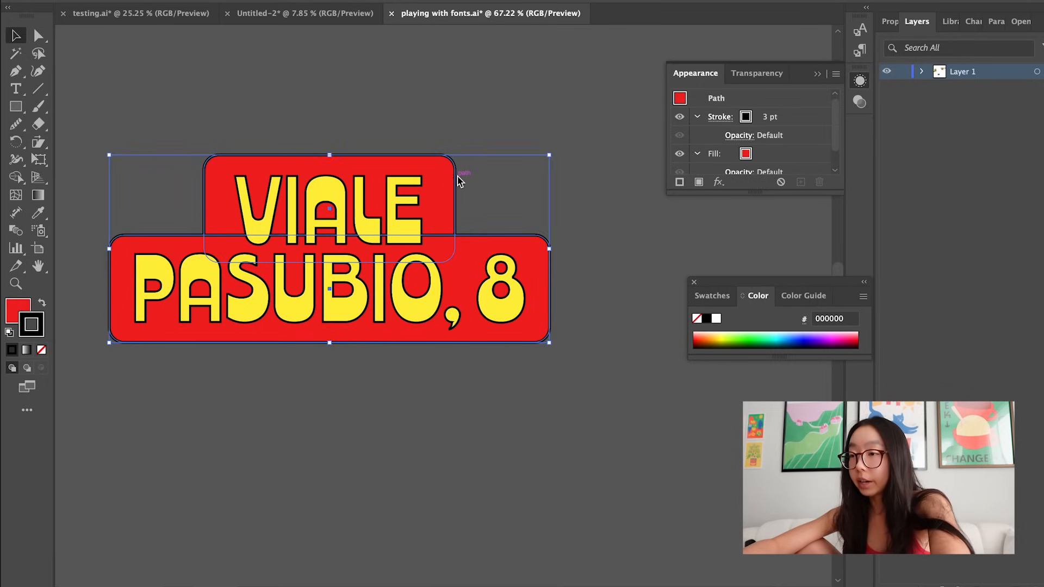
pyautogui.hotkey('shift', 'm')
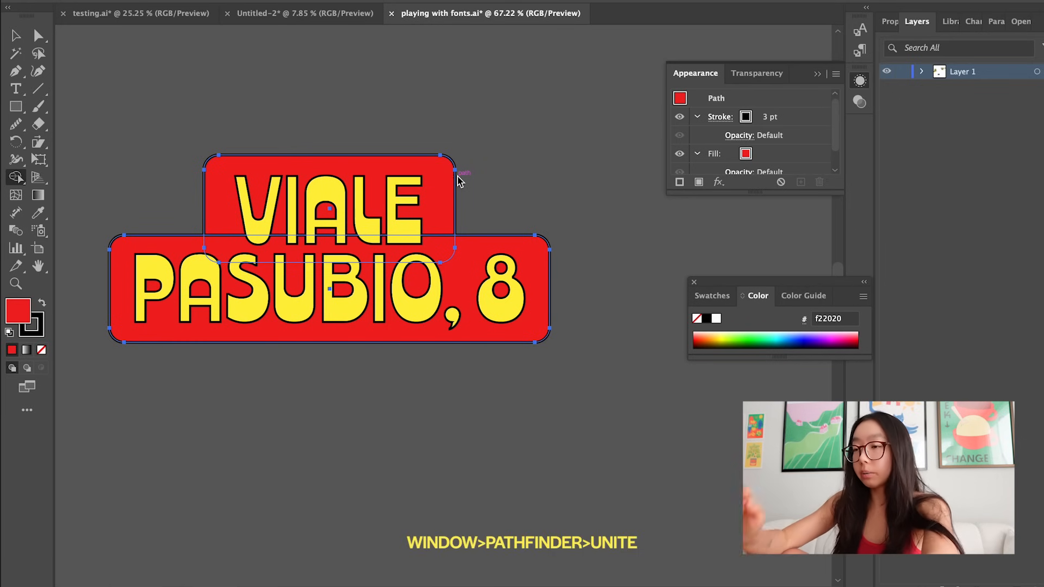
pyautogui.moveTo(425, 220); pyautogui.dragTo(427, 249)
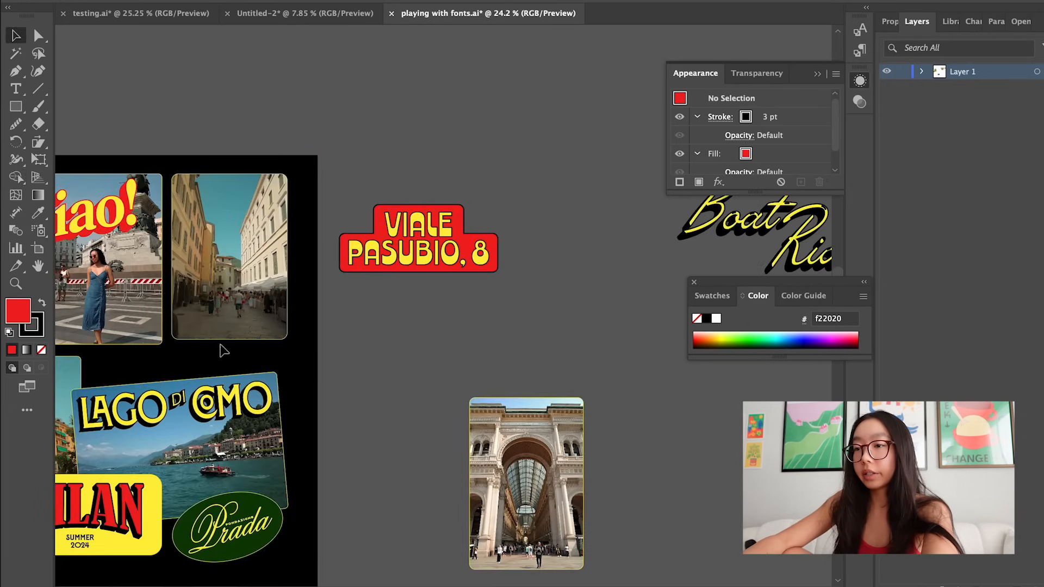
# Set the address badge's outline to the photo border's yellow, fff03b, and place the badge across the lower part of the two upper photos.
pyautogui.click(223, 350)
pyautogui.doubleClick(39, 326)
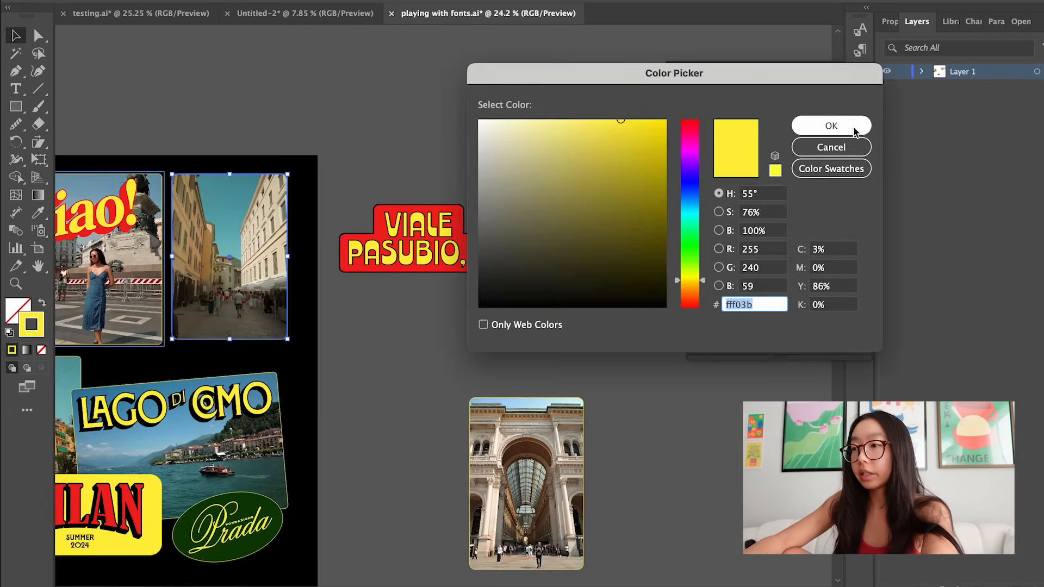
pyautogui.click(822, 126)
pyautogui.scroll(3, 499, 240)
pyautogui.click(500, 237)
pyautogui.doubleClick(26, 330)
pyautogui.write('fff03b')
pyautogui.press('Return')
pyautogui.click(331, 389)
pyautogui.scroll(-3, 332, 390)
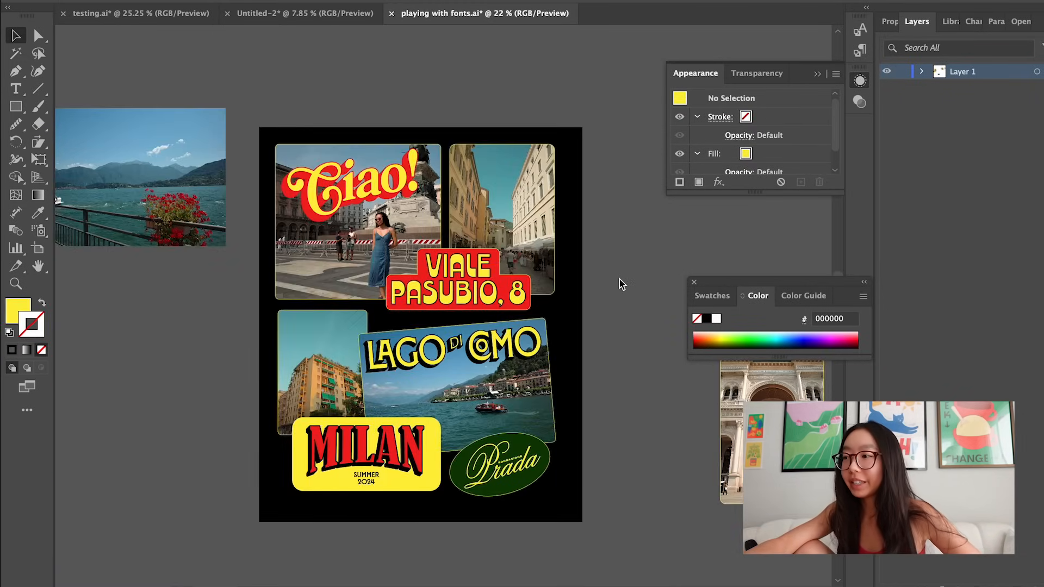
pyautogui.scroll(-1, 604, 281)
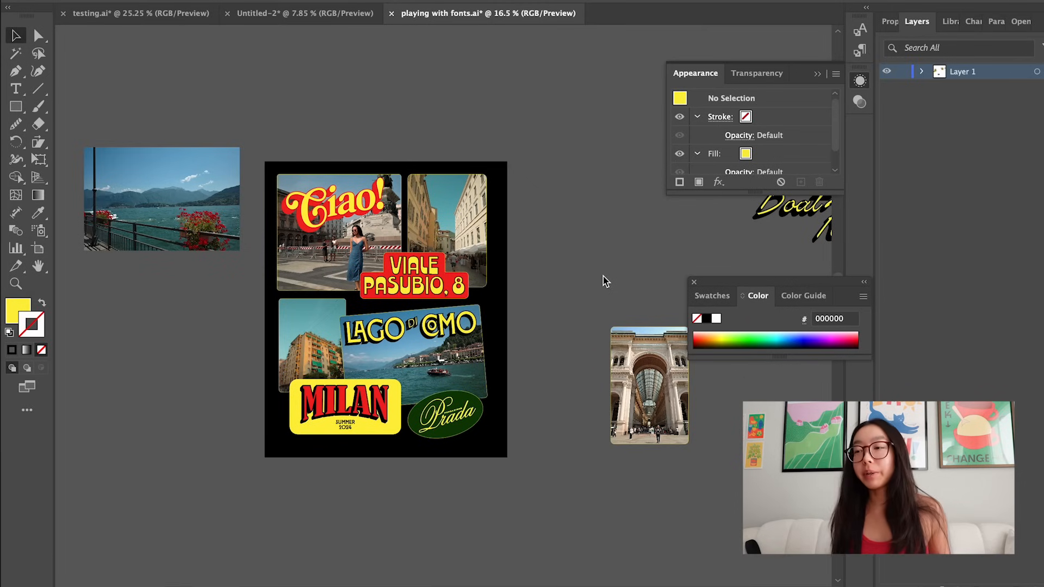